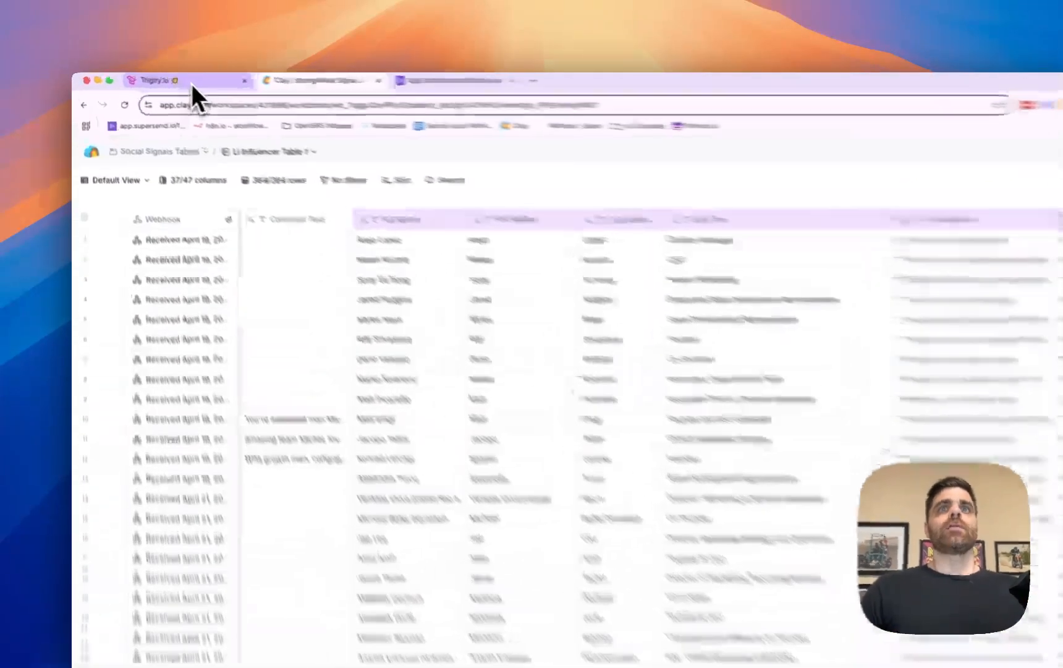
# Look over the Thought Leaders engagement leads in Trigify, and return to the existing Li Influencer table in Clay
pyautogui.click(163, 79)
pyautogui.scroll(2, 445, 433)
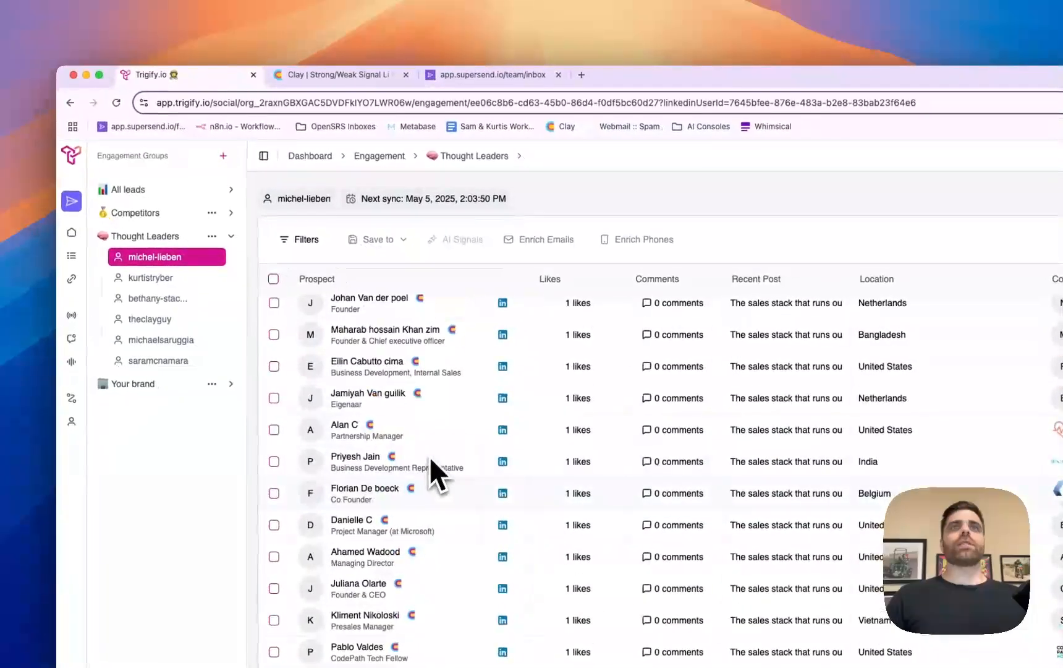
pyautogui.click(346, 80)
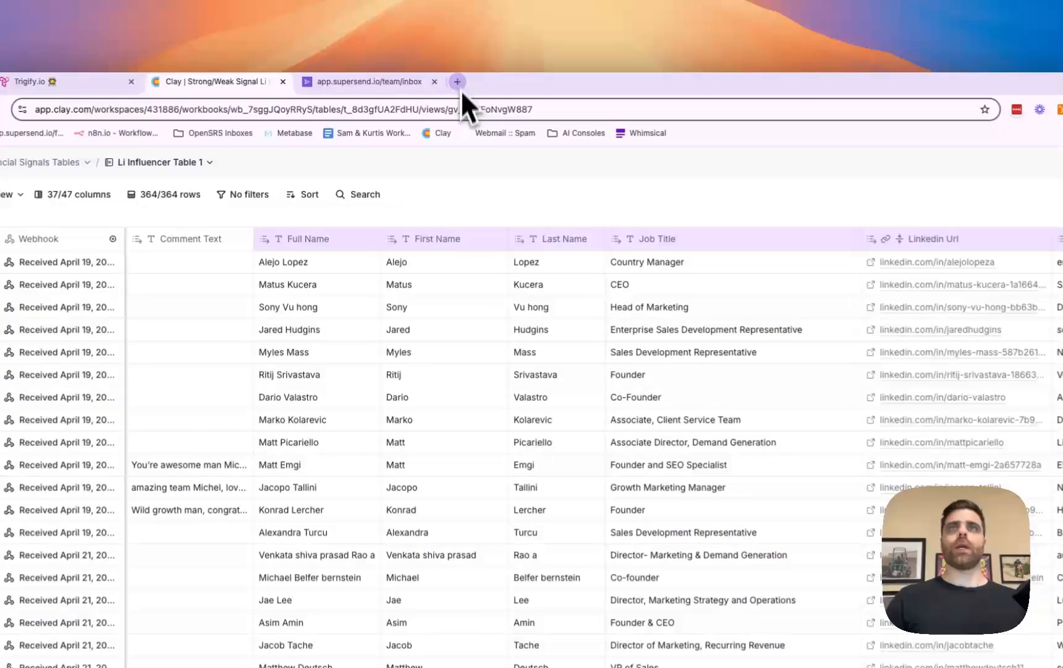
# Open the Clay home page in a new browser tab and create a new workbook
pyautogui.click(419, 78)
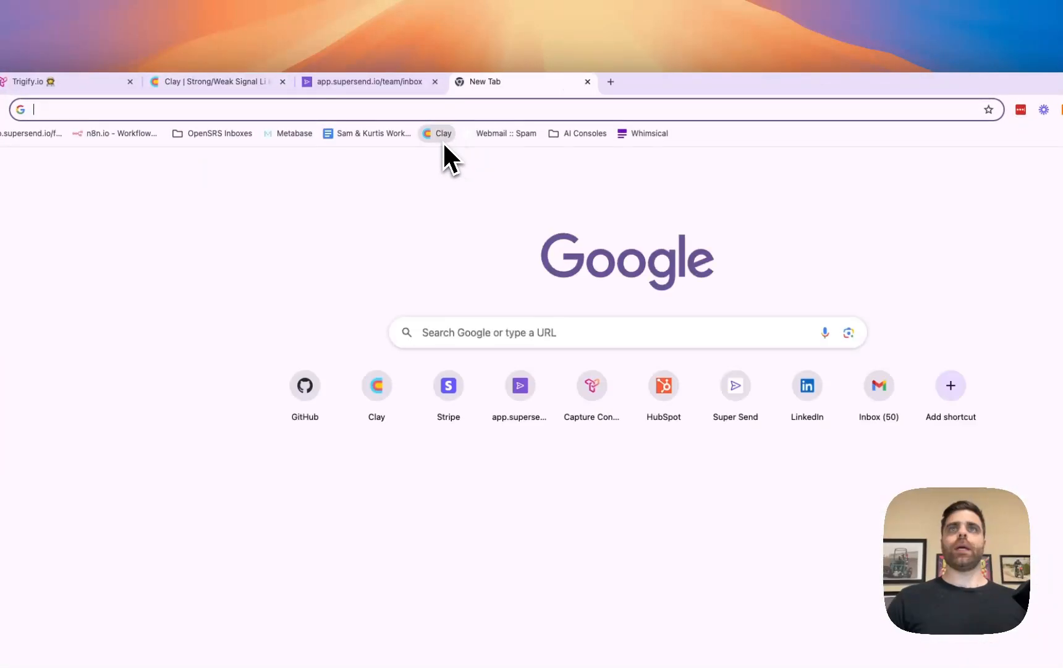
pyautogui.click(407, 113)
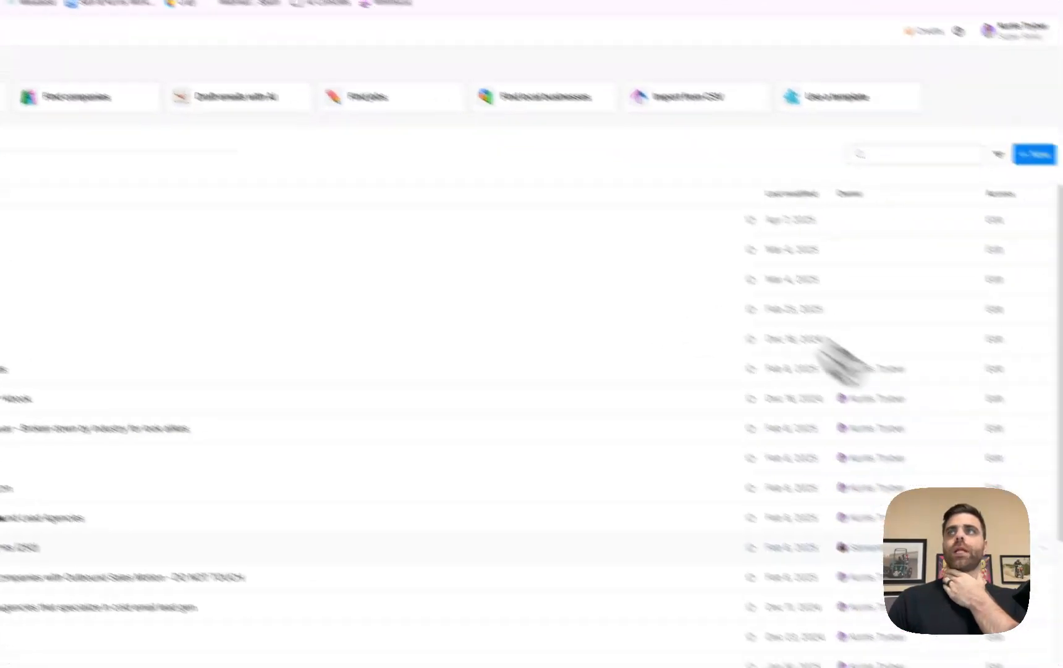
pyautogui.scroll(-5, 547, 337)
pyautogui.scroll(5, 559, 433)
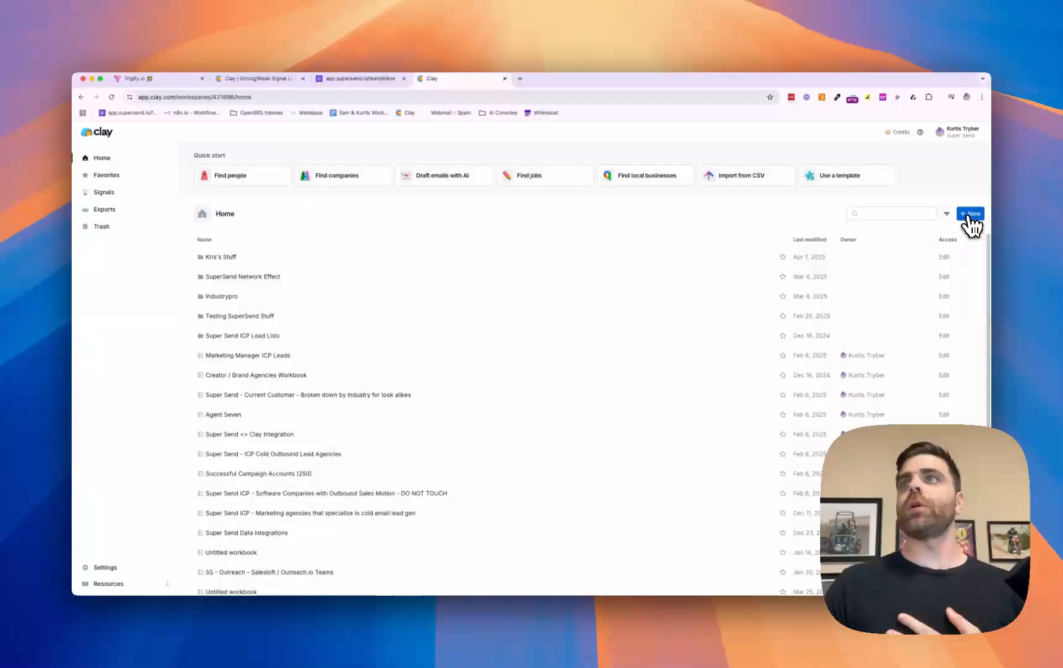
pyautogui.click(969, 214)
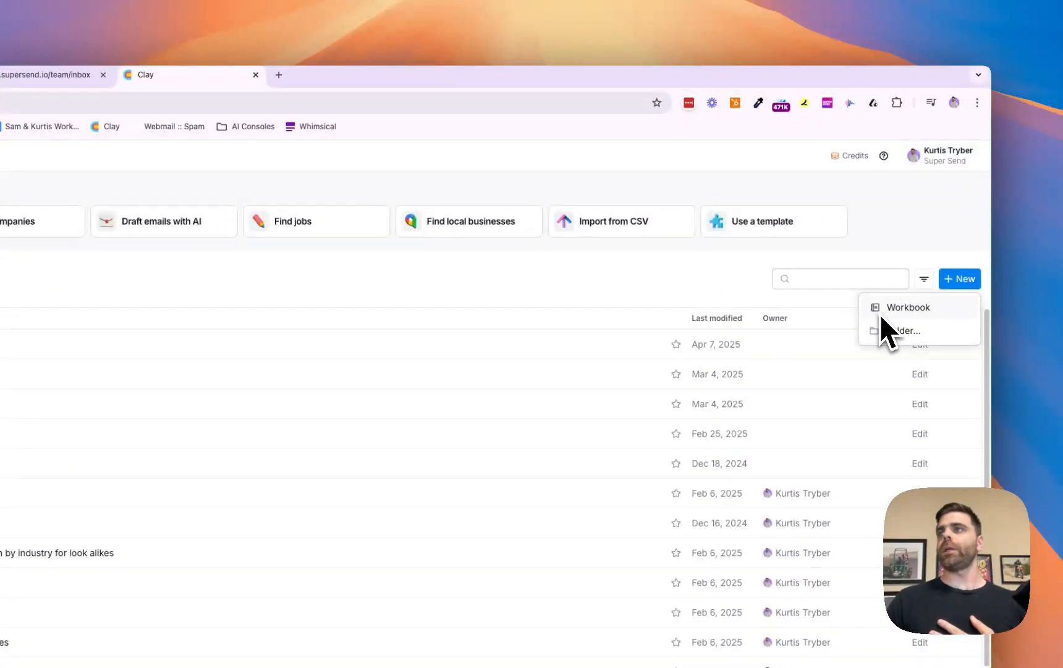
pyautogui.click(918, 310)
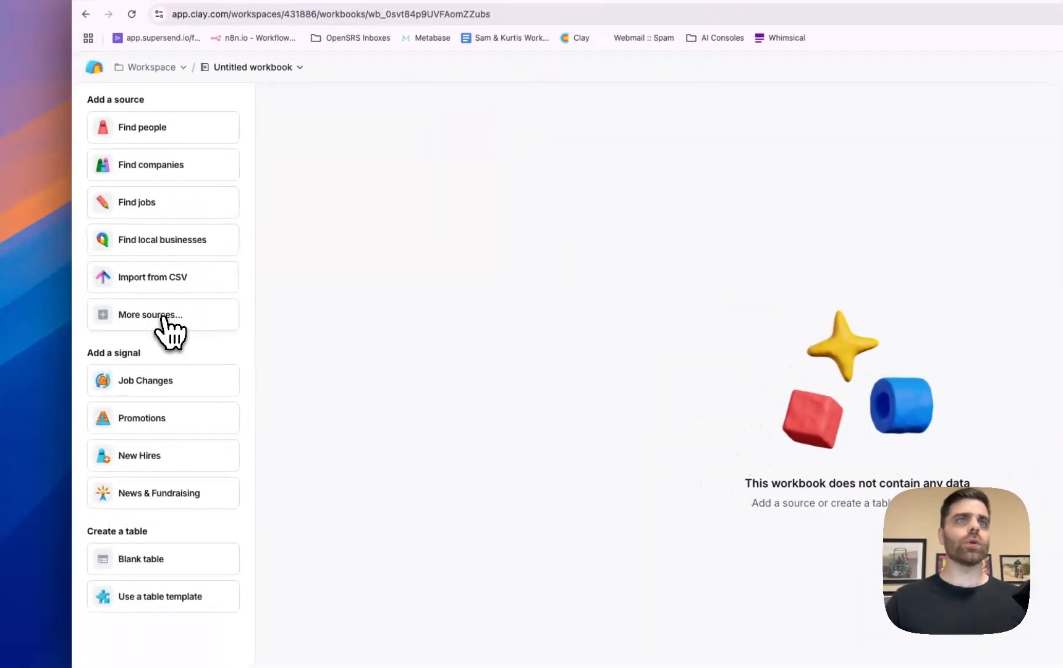
# Add a Monitor webhook source to the empty workbook and copy the URL of its webhook
pyautogui.click(132, 296)
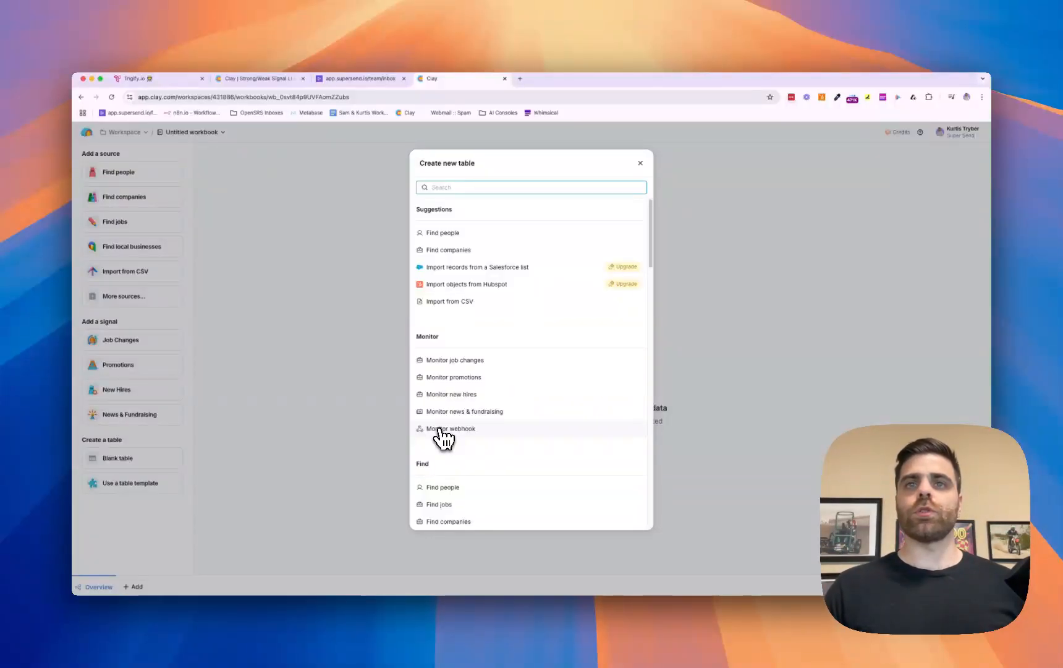
pyautogui.click(440, 429)
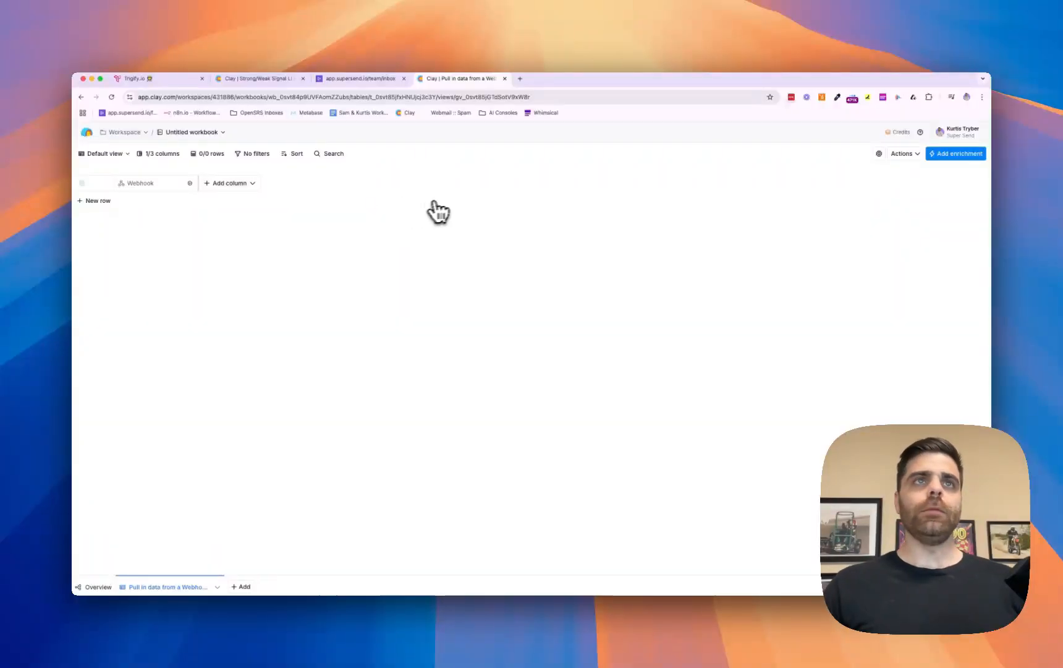
pyautogui.click(152, 185)
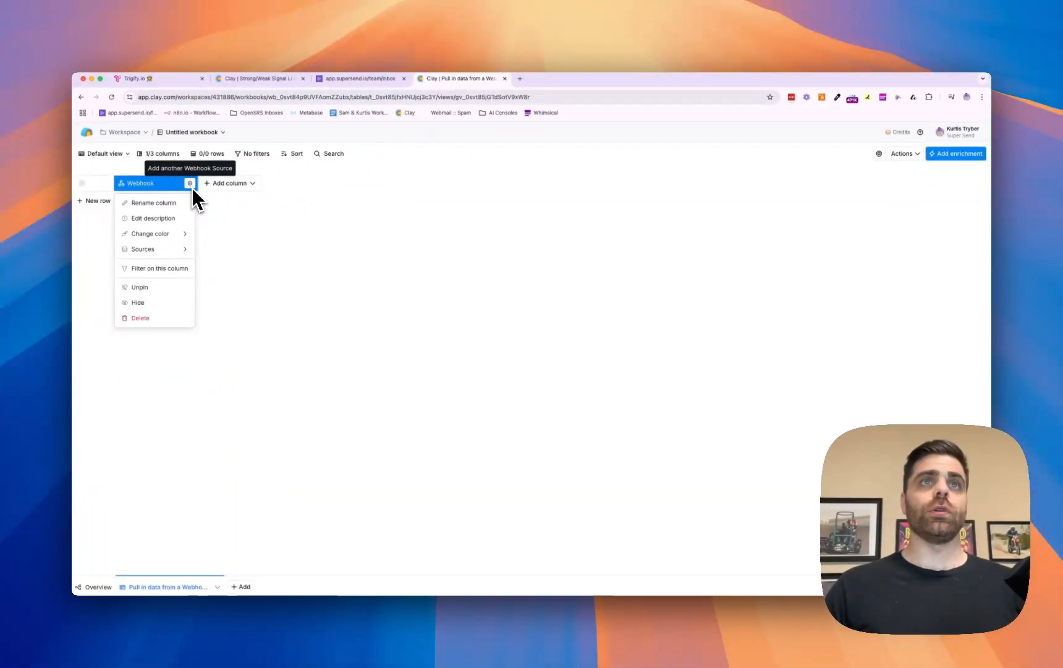
pyautogui.moveTo(161, 250)
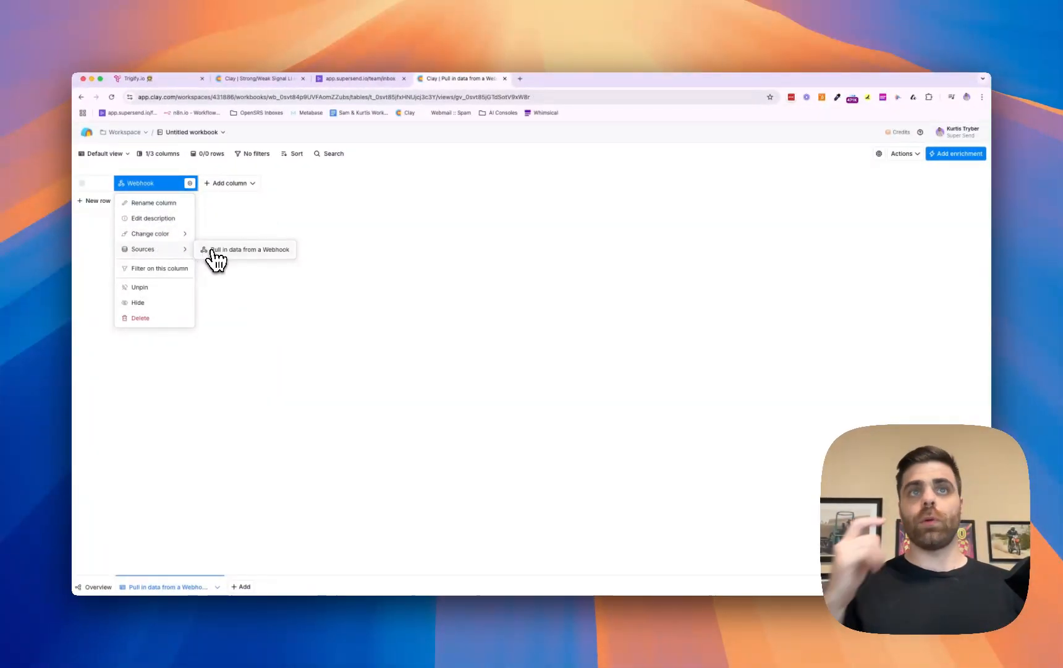
pyautogui.click(213, 251)
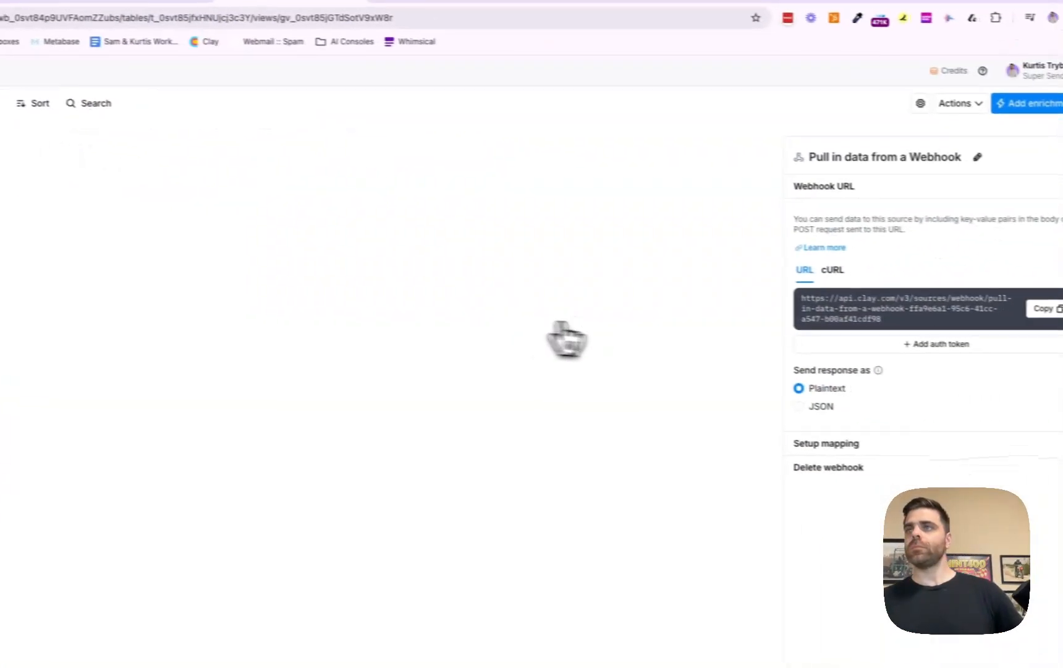
pyautogui.moveTo(815, 327); pyautogui.dragTo(704, 307)
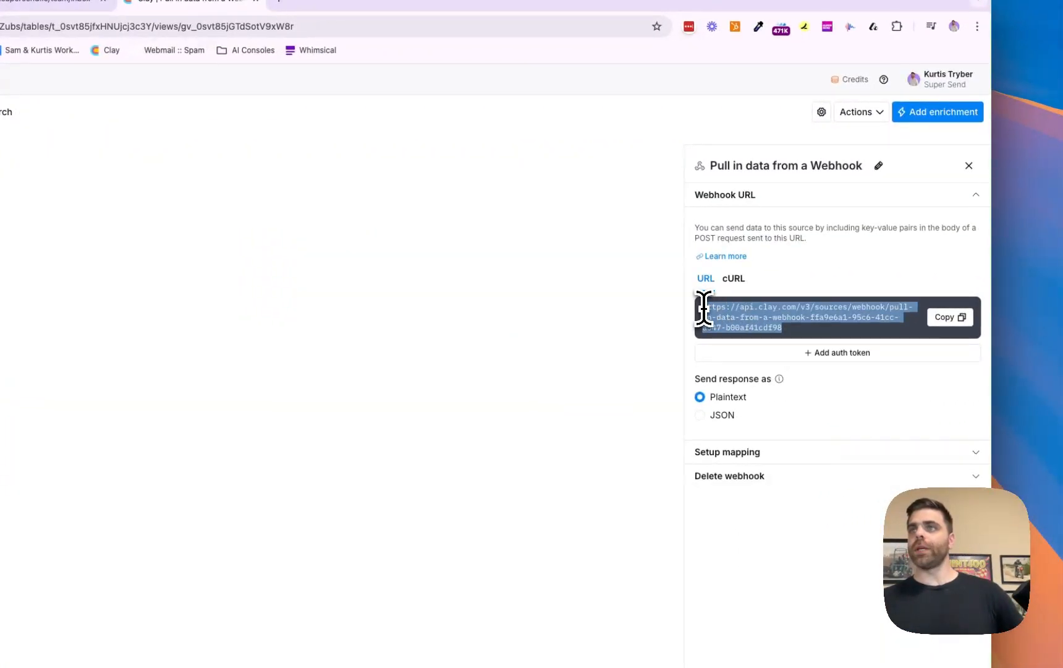
pyautogui.click(949, 321)
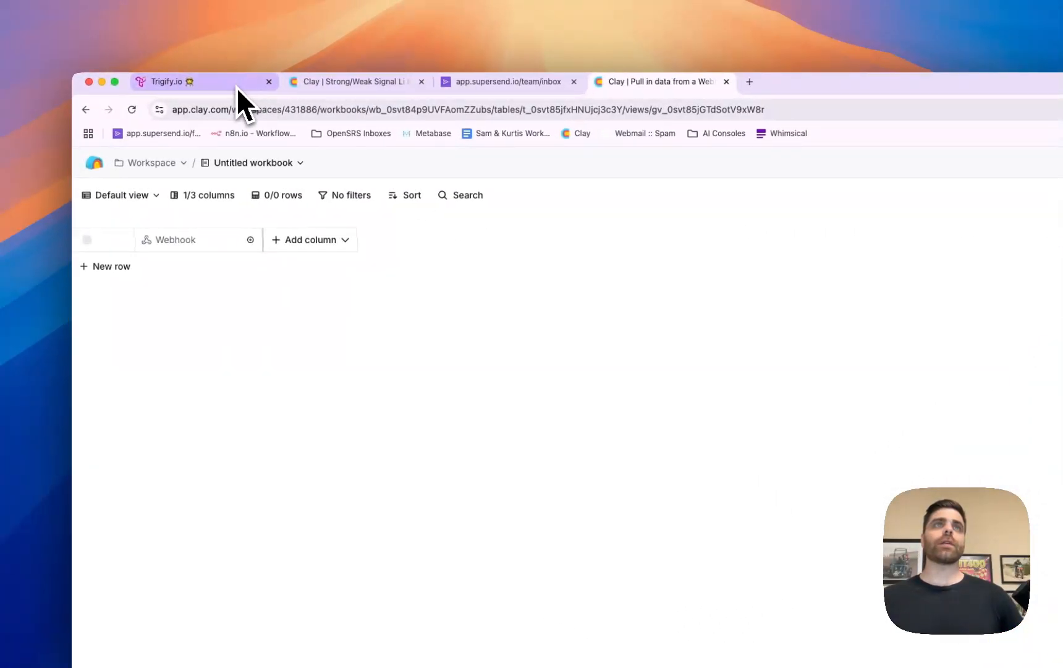
# Switch to Trigify and open the Profile Engagement Connections of the Clay Webhook integration
pyautogui.click(236, 87)
pyautogui.moveTo(96, 284)
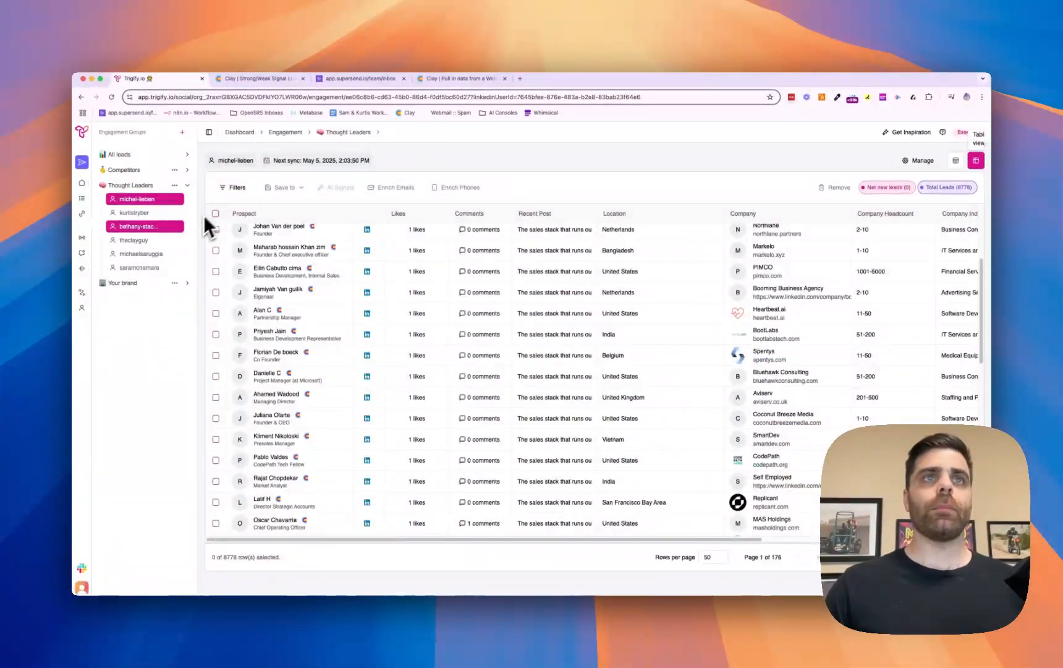
pyautogui.click(86, 218)
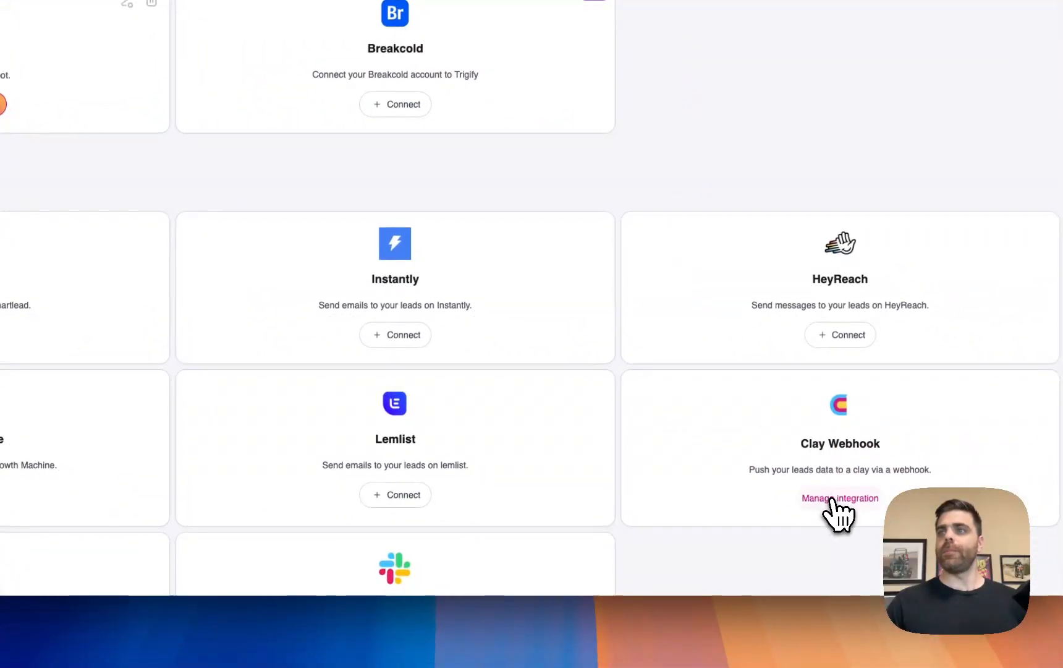
pyautogui.click(831, 498)
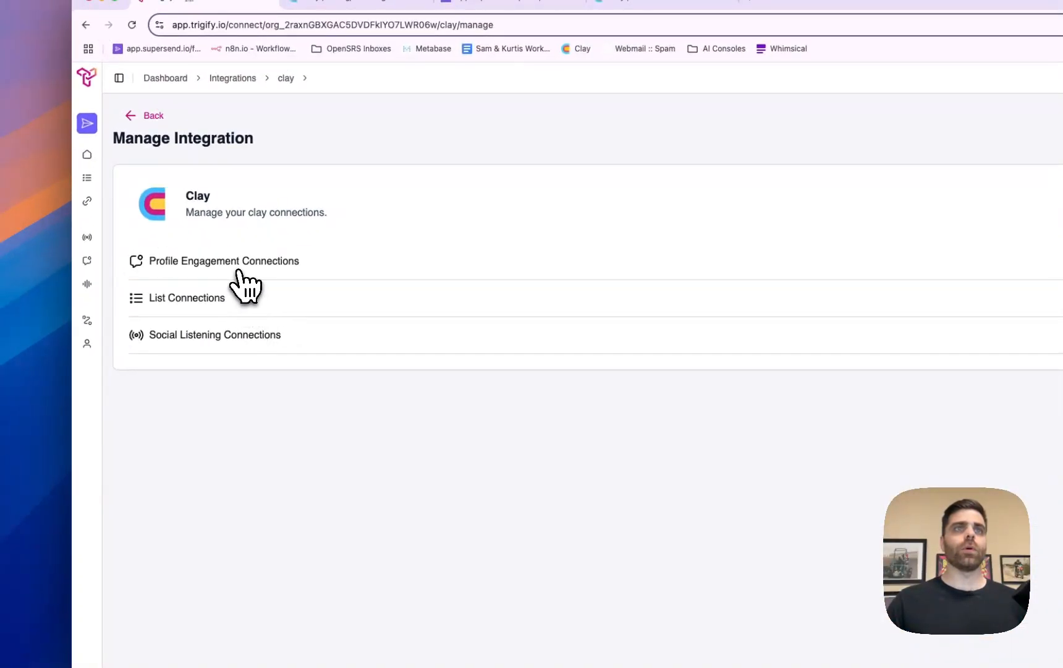
pyautogui.click(245, 284)
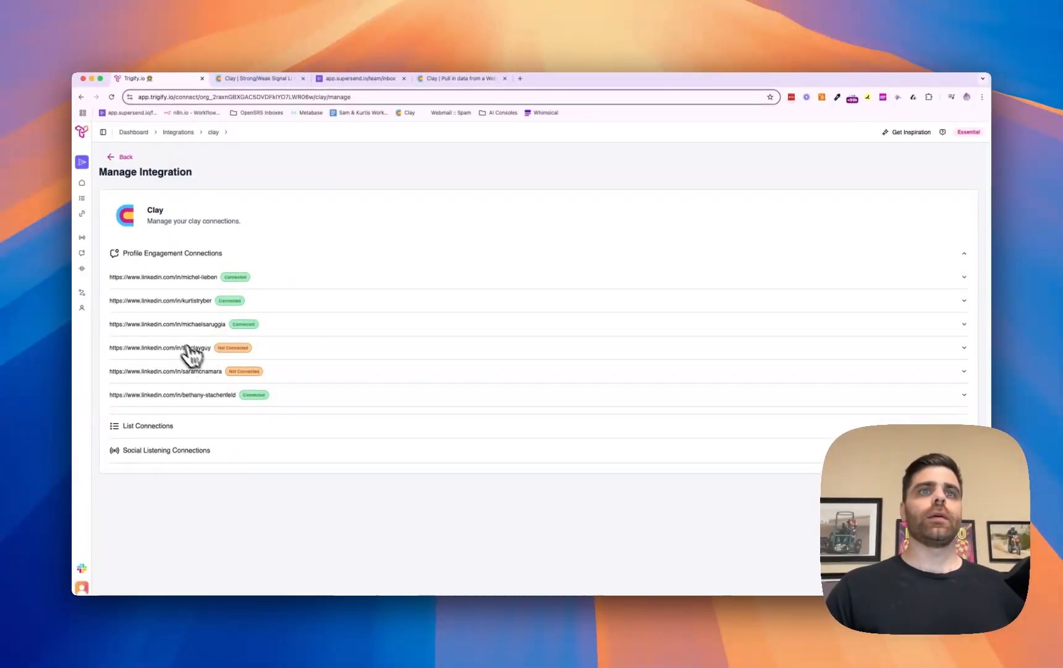
# Create an endpoint for the theclayguy profile using the copied Clay webhook URL, listening to all events
pyautogui.click(243, 349)
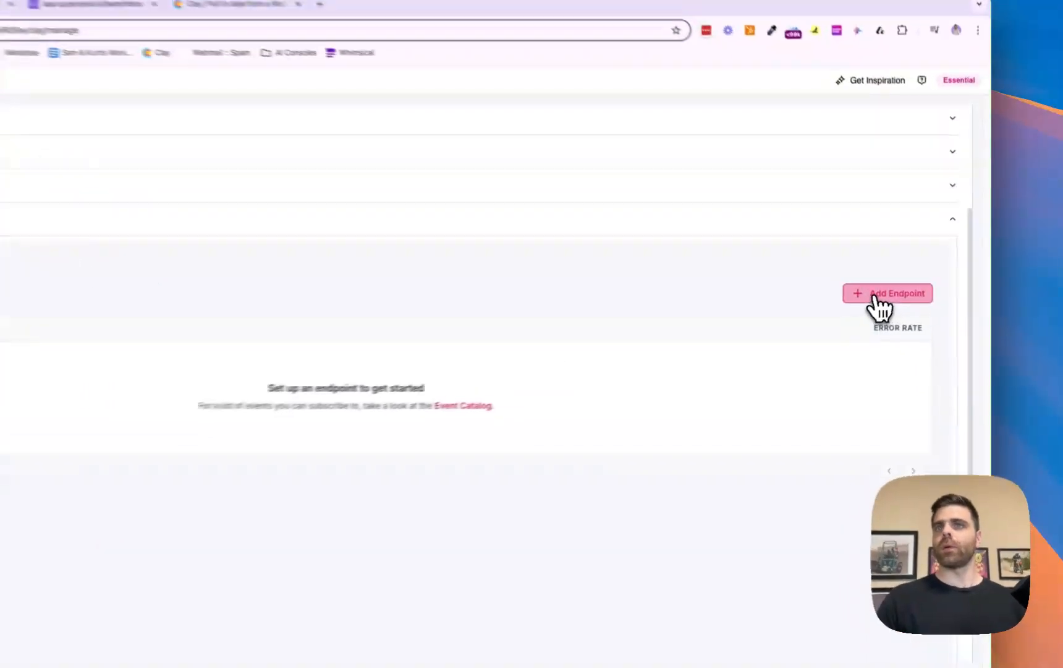
pyautogui.click(876, 296)
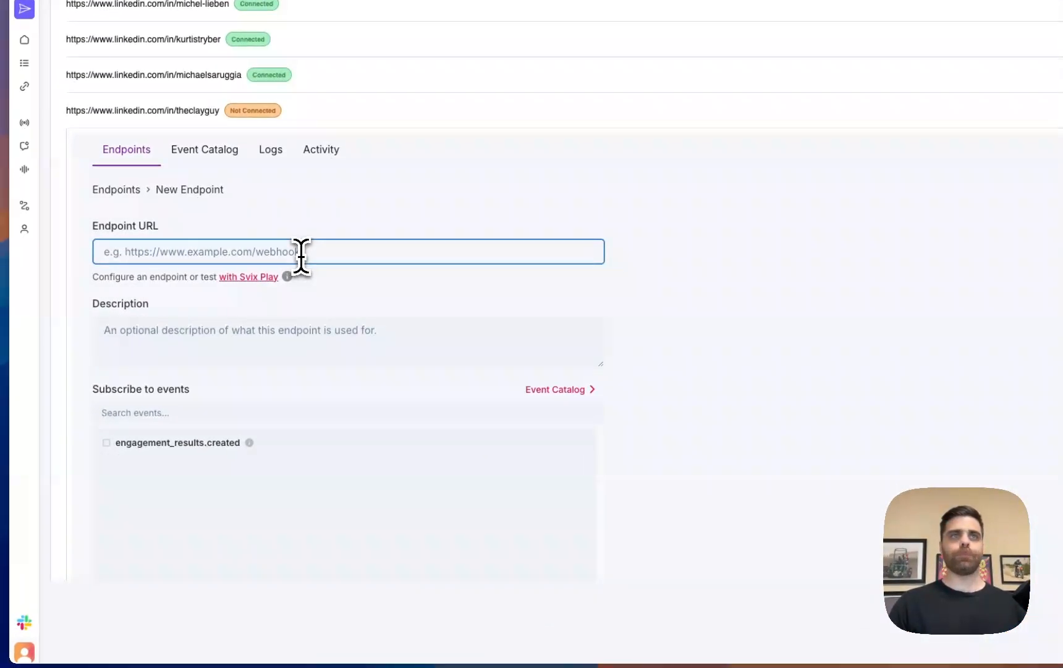
pyautogui.click(301, 251)
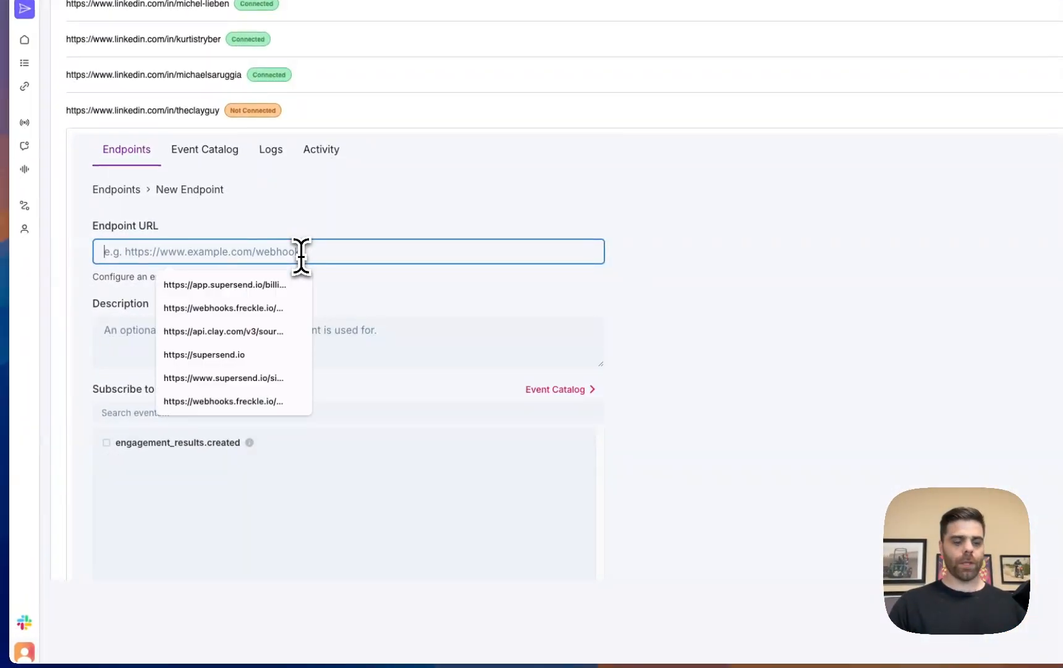
pyautogui.hotkey('ctrl', 'v')
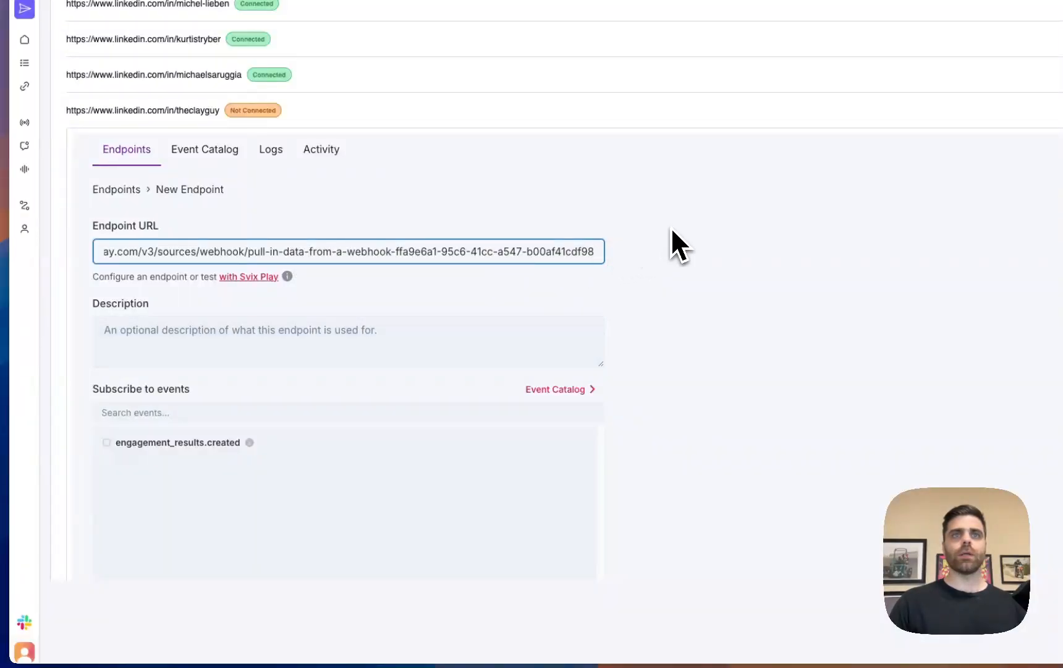
pyautogui.click(672, 230)
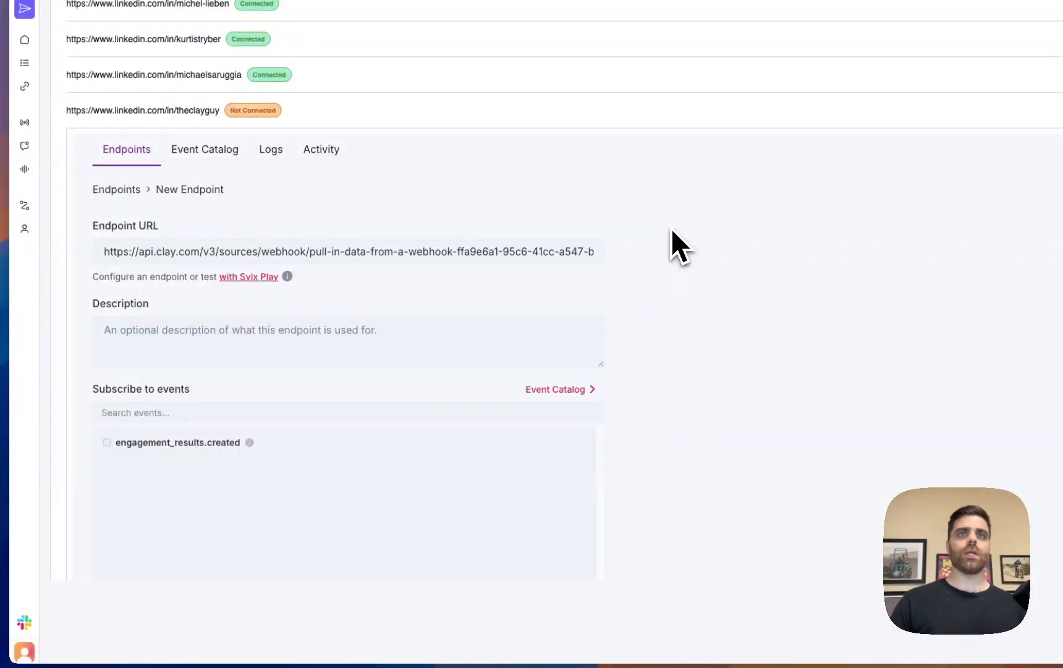
pyautogui.scroll(-5, 673, 279)
pyautogui.click(192, 504)
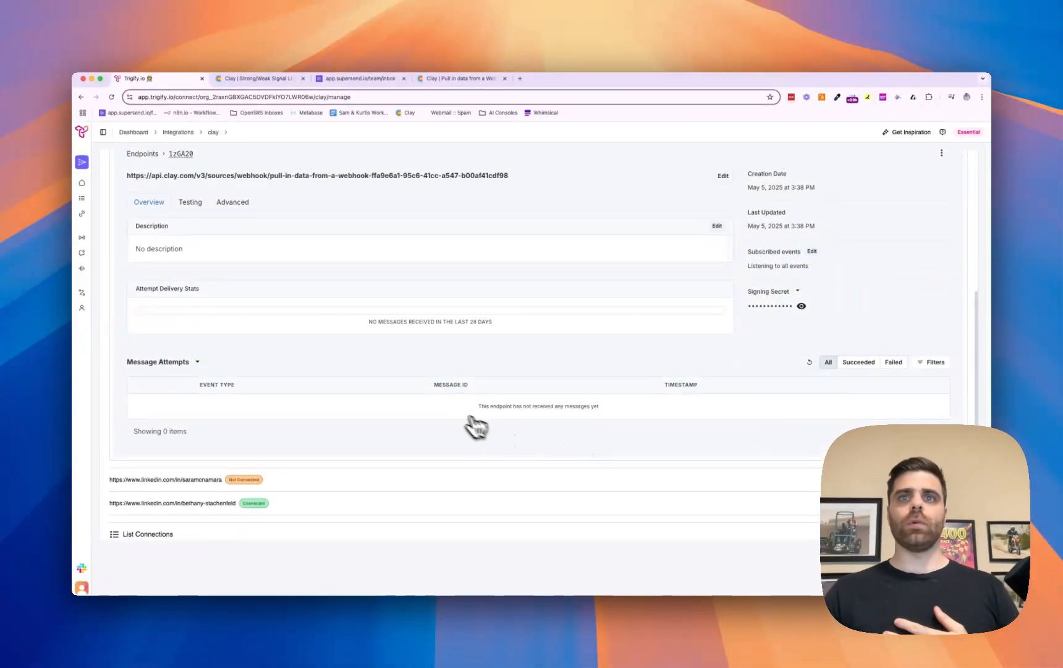
pyautogui.scroll(2, 451, 415)
pyautogui.scroll(2, 327, 358)
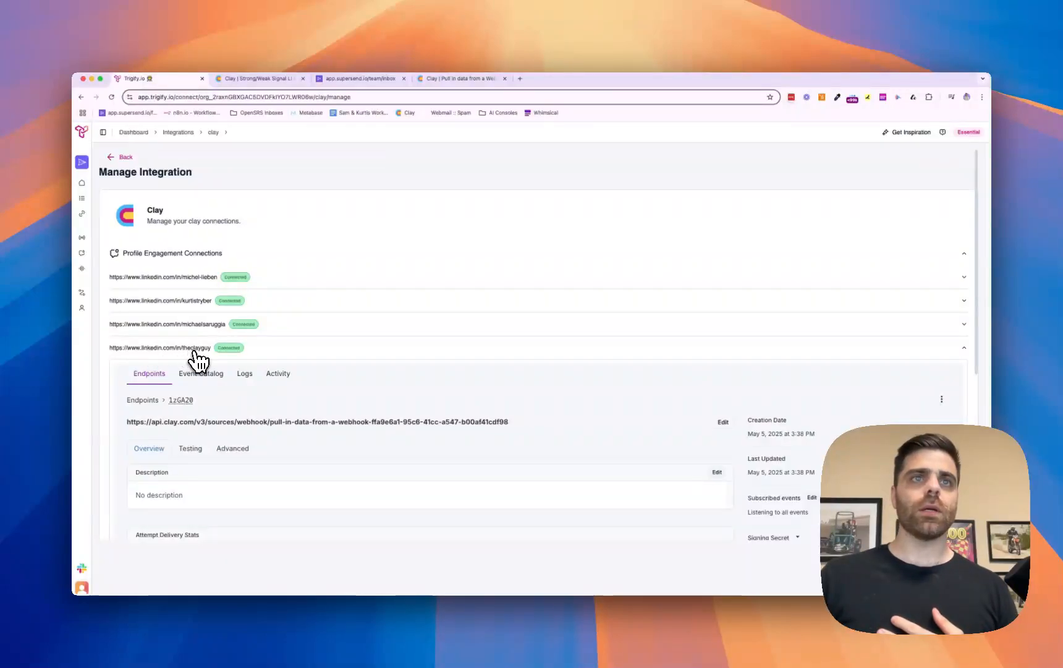
# Open the Profile Engagement leads of theclayguy in the Thought Leaders group
pyautogui.moveTo(83, 199)
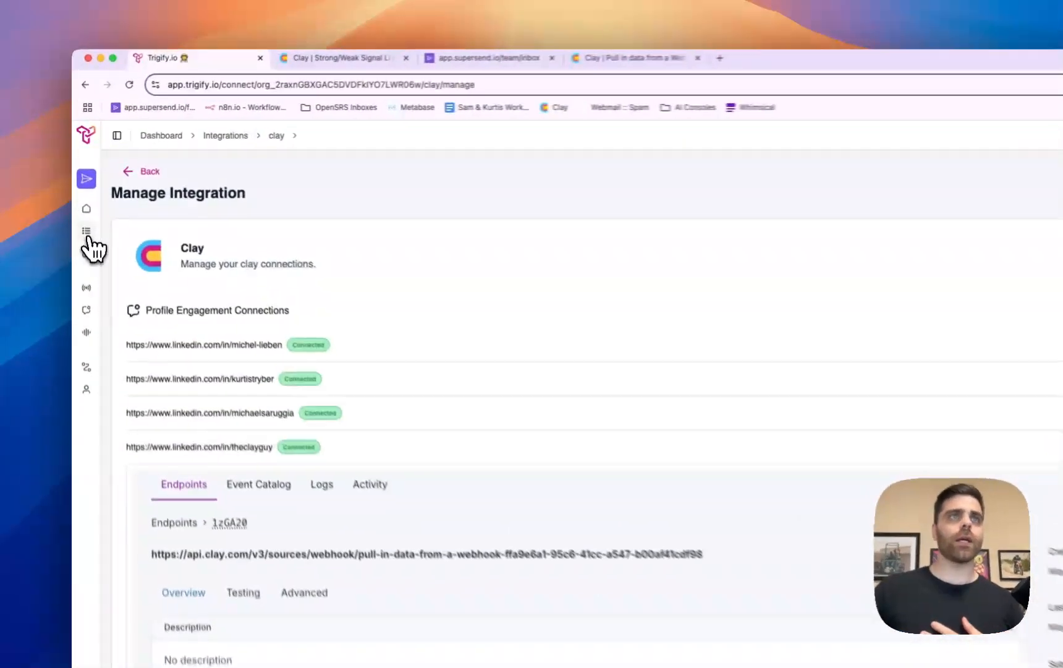
pyautogui.click(87, 232)
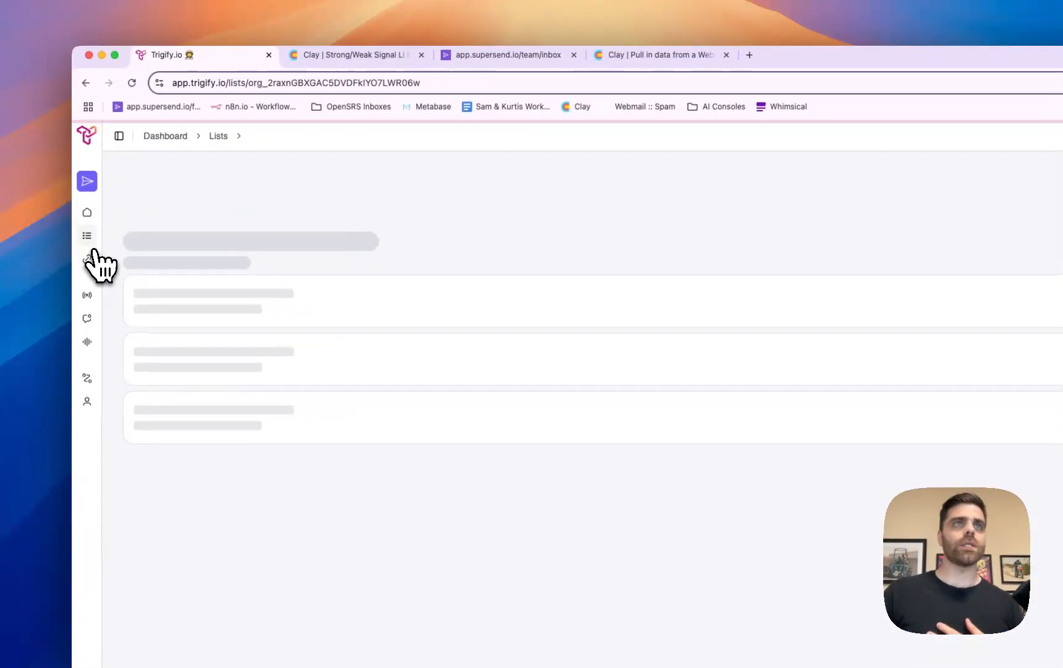
pyautogui.click(137, 346)
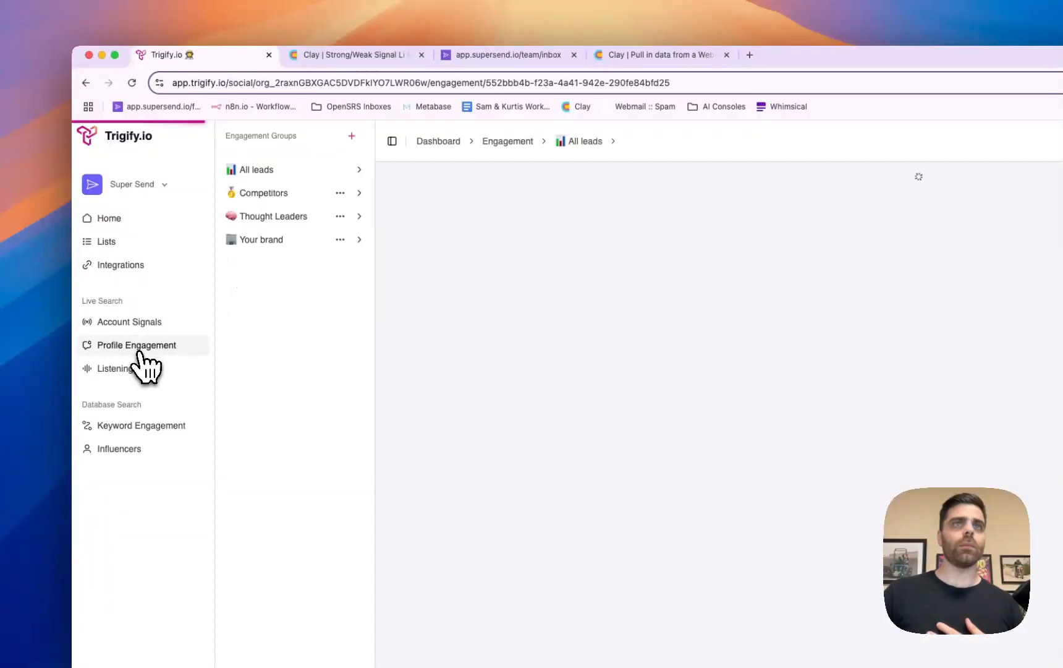
pyautogui.click(279, 216)
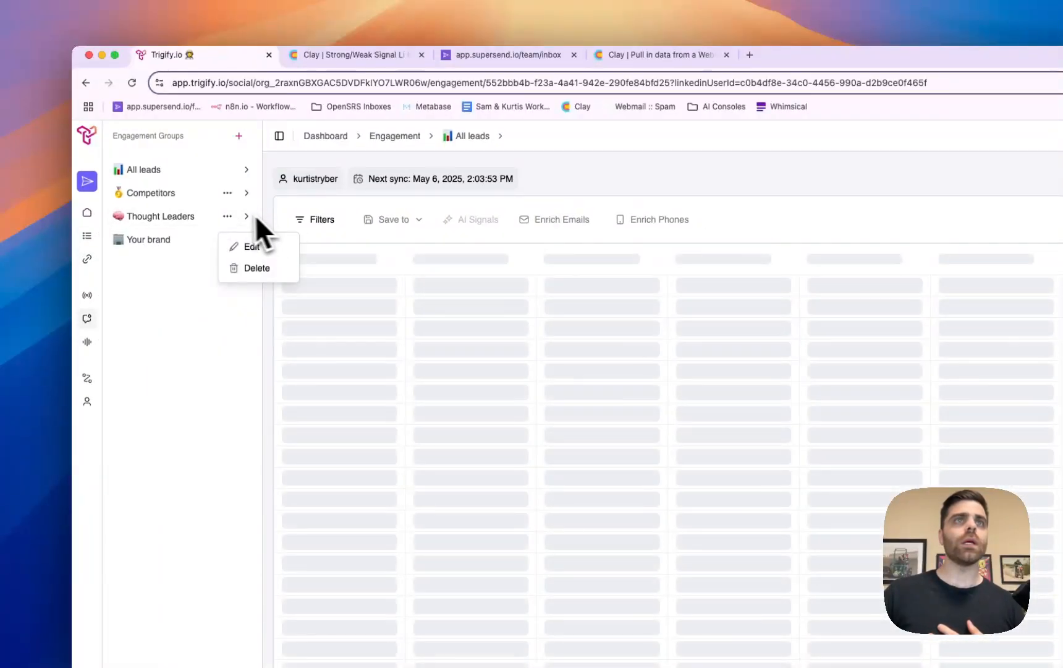
pyautogui.click(234, 216)
pyautogui.click(246, 217)
pyautogui.click(246, 219)
pyautogui.click(246, 217)
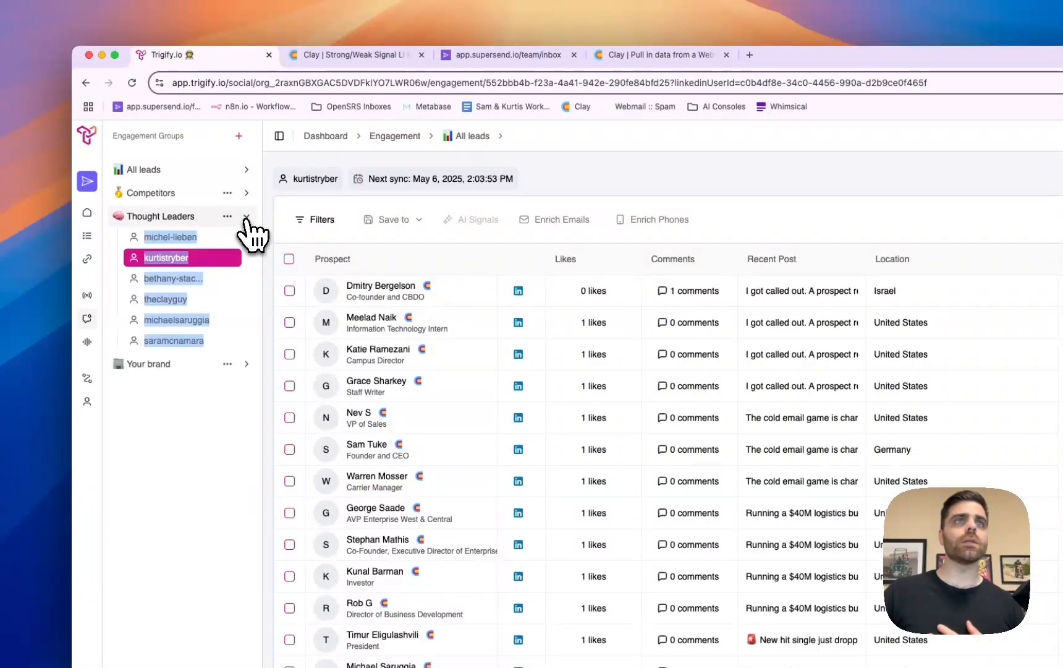
pyautogui.click(186, 300)
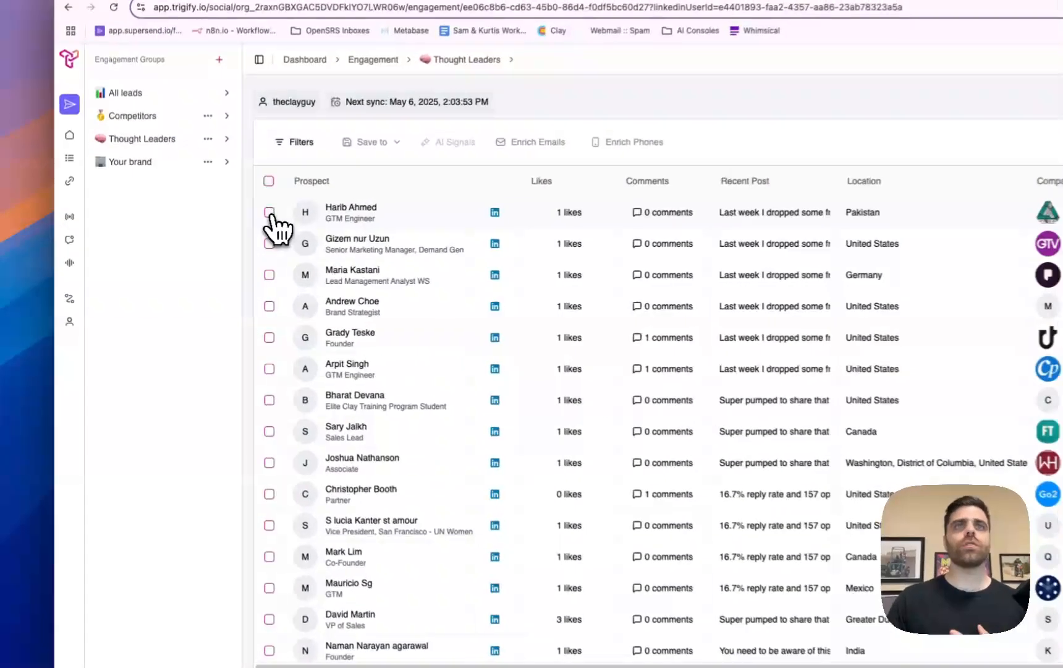
# Export the first prospect in the theclayguy lead list to Clay and reload the page
pyautogui.click(215, 234)
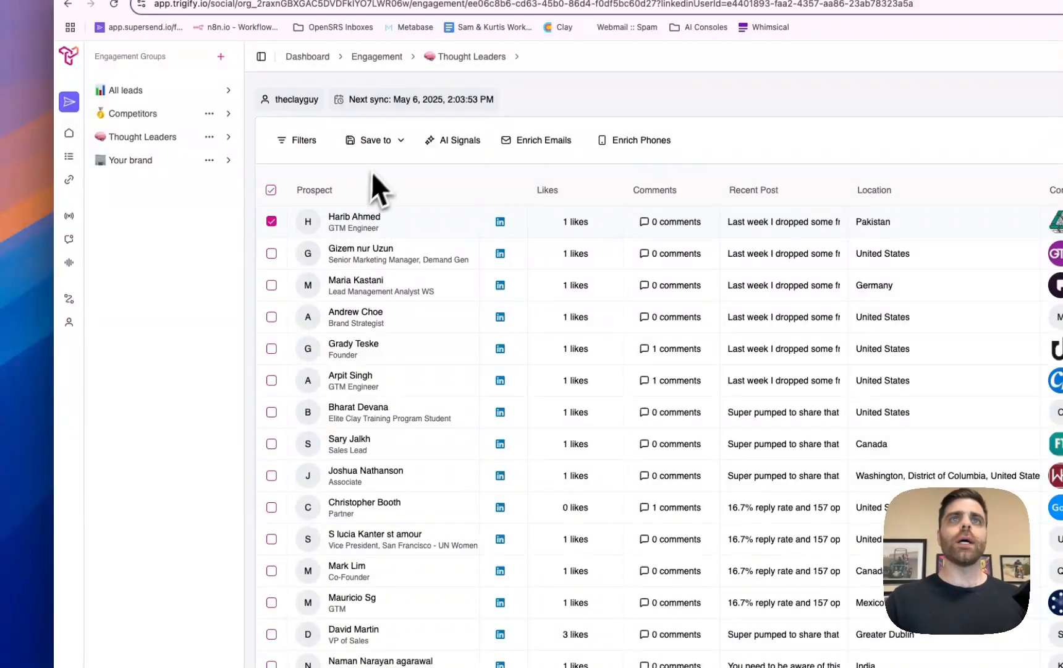
pyautogui.click(387, 146)
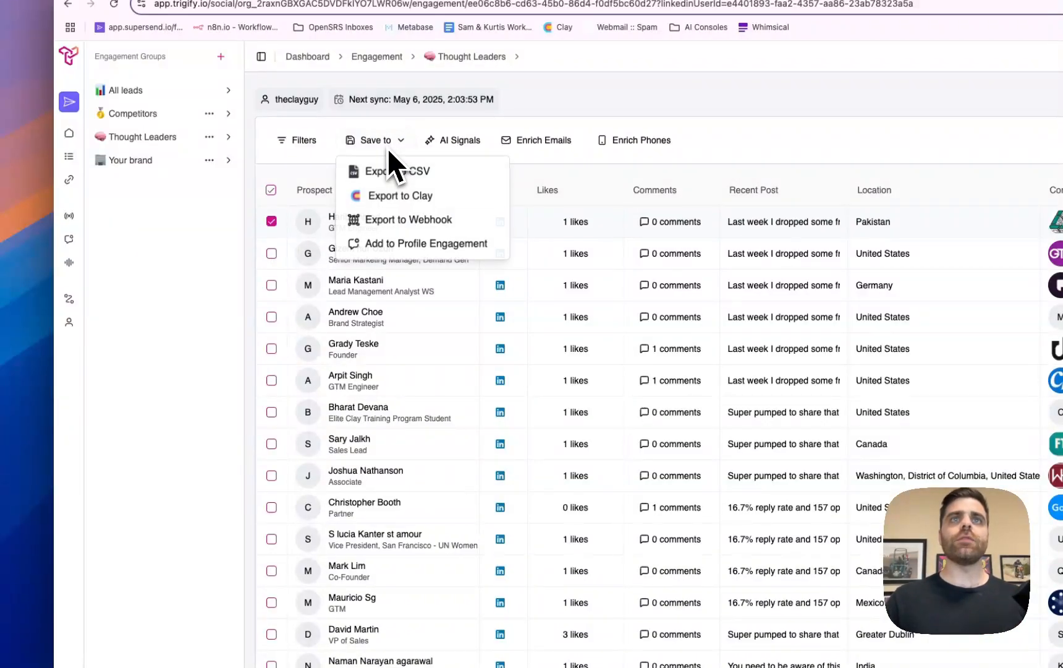
pyautogui.click(386, 198)
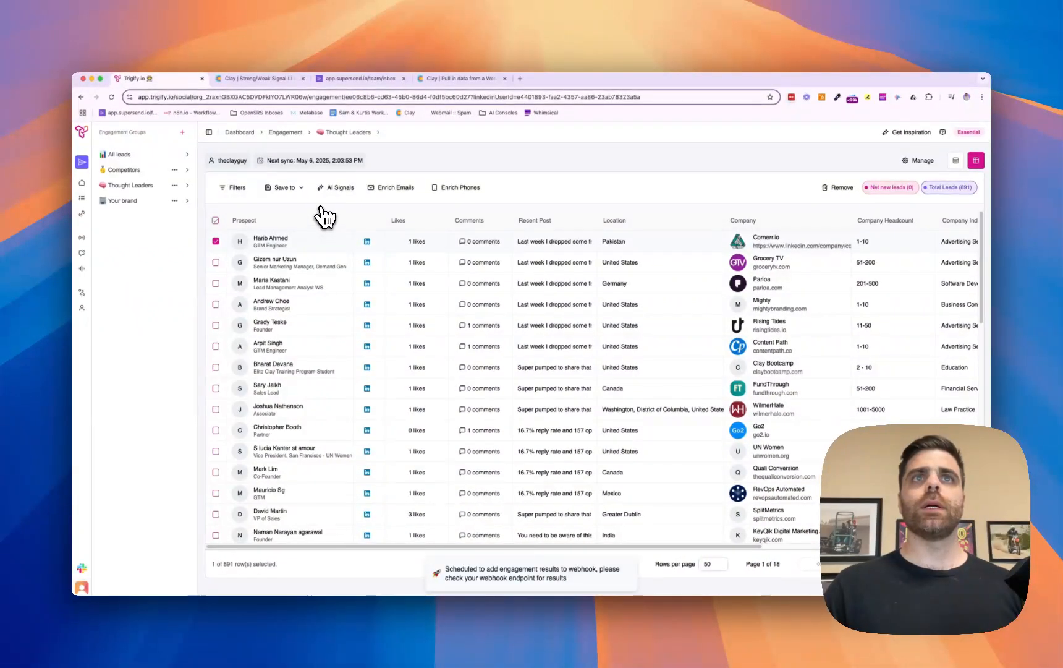
pyautogui.click(110, 97)
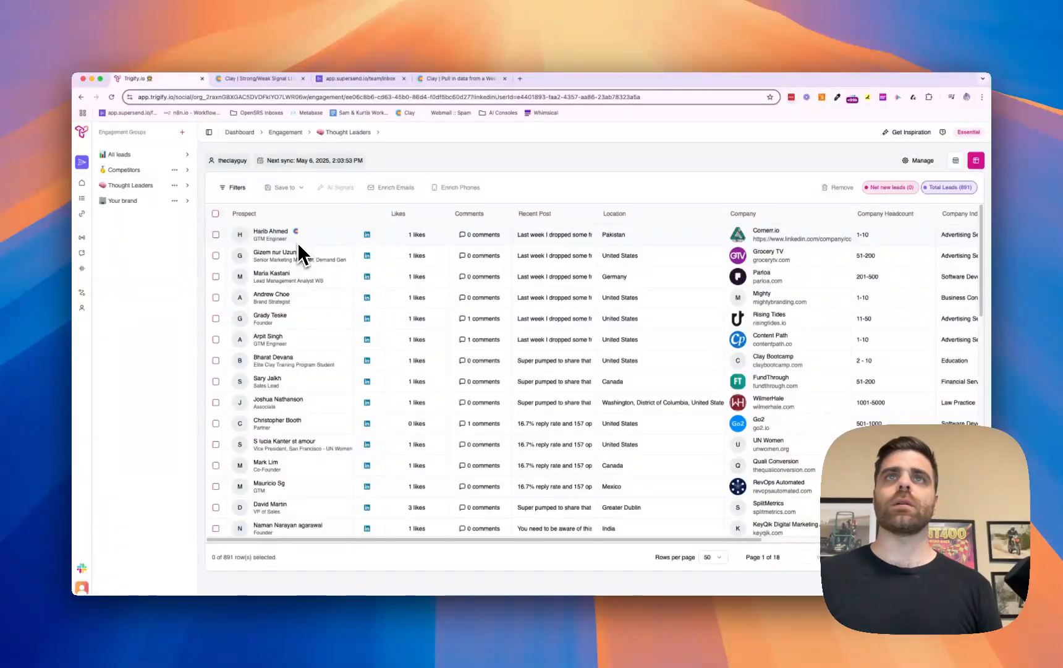
# Switch to the new Clay webhook table and close its webhook source settings
pyautogui.click(458, 79)
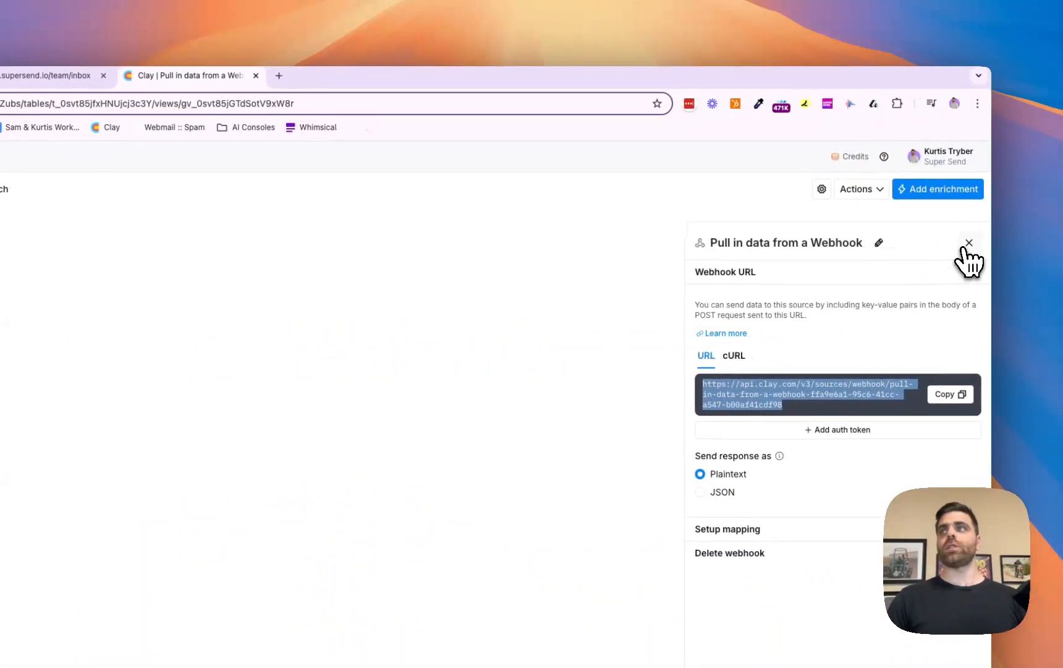
pyautogui.click(967, 244)
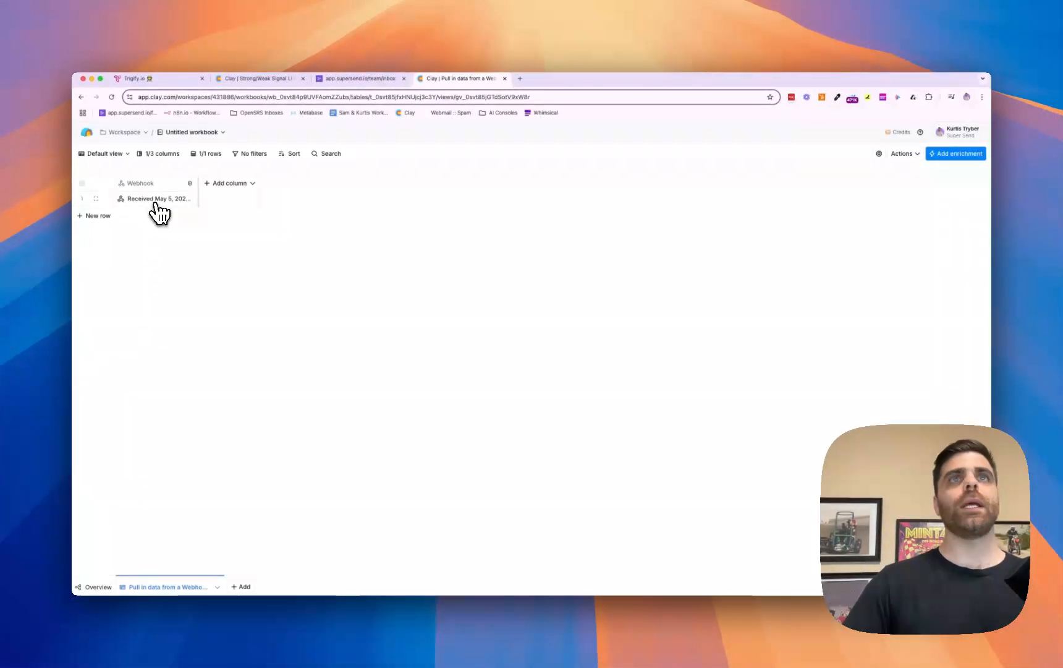
# Look through the existing Strong/Weak Signal influencer table across to its engagement type and competitor check columns
pyautogui.click(238, 79)
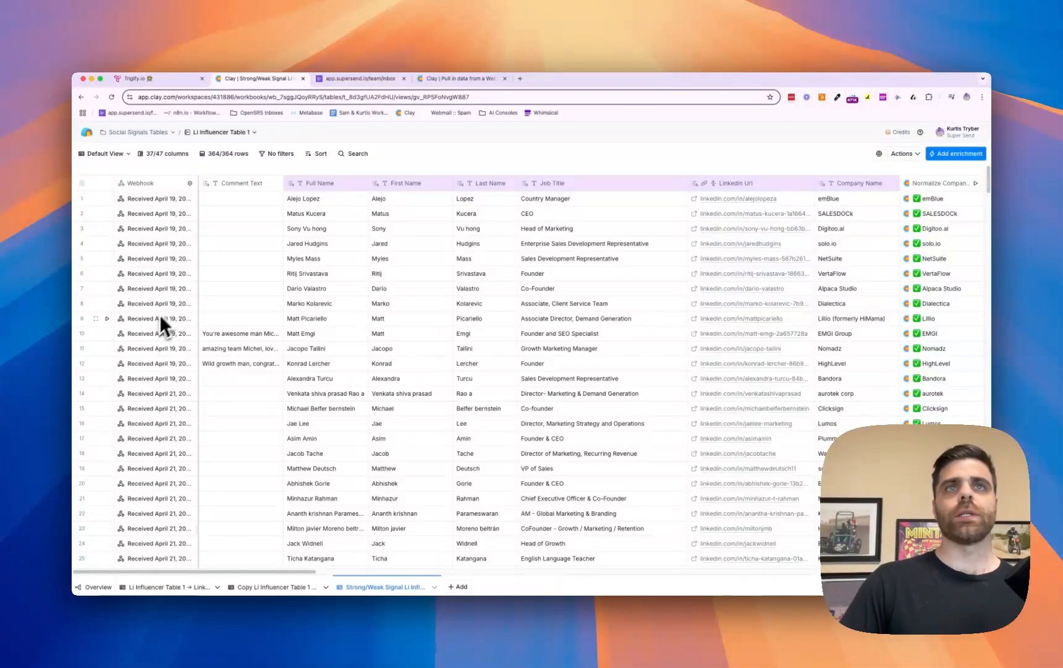
pyautogui.hscroll(1, 376, 288)
pyautogui.hscroll(15, 278, 215)
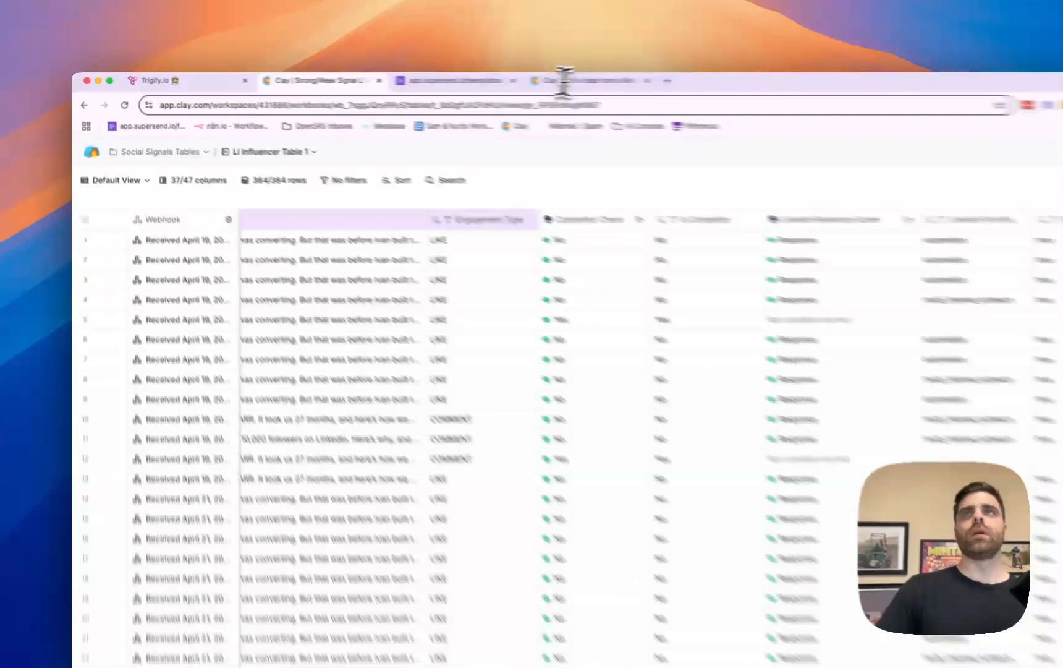
# Open the lead received in the new webhook table and expand its Prospect and Linkedin Engagement data, including the Linkedin Post
pyautogui.click(442, 79)
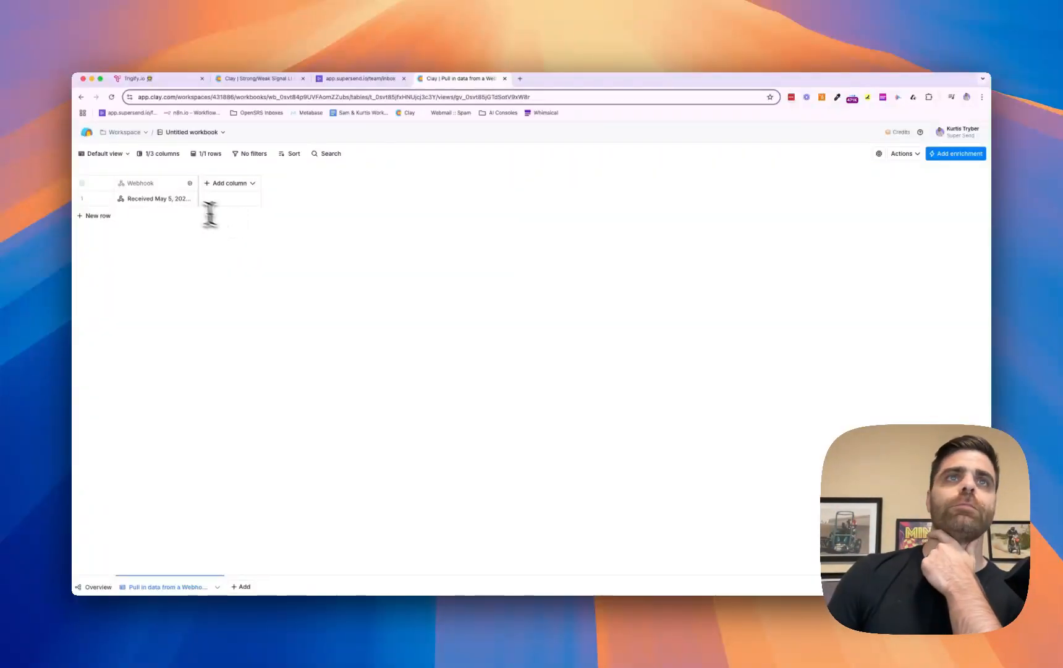
pyautogui.click(157, 198)
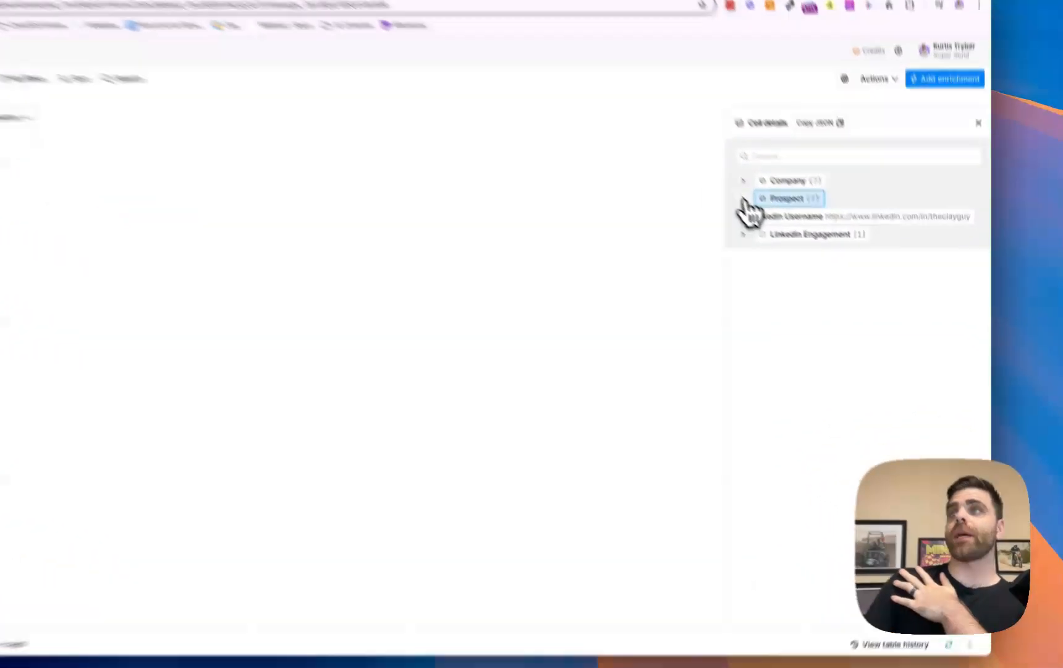
pyautogui.click(802, 245)
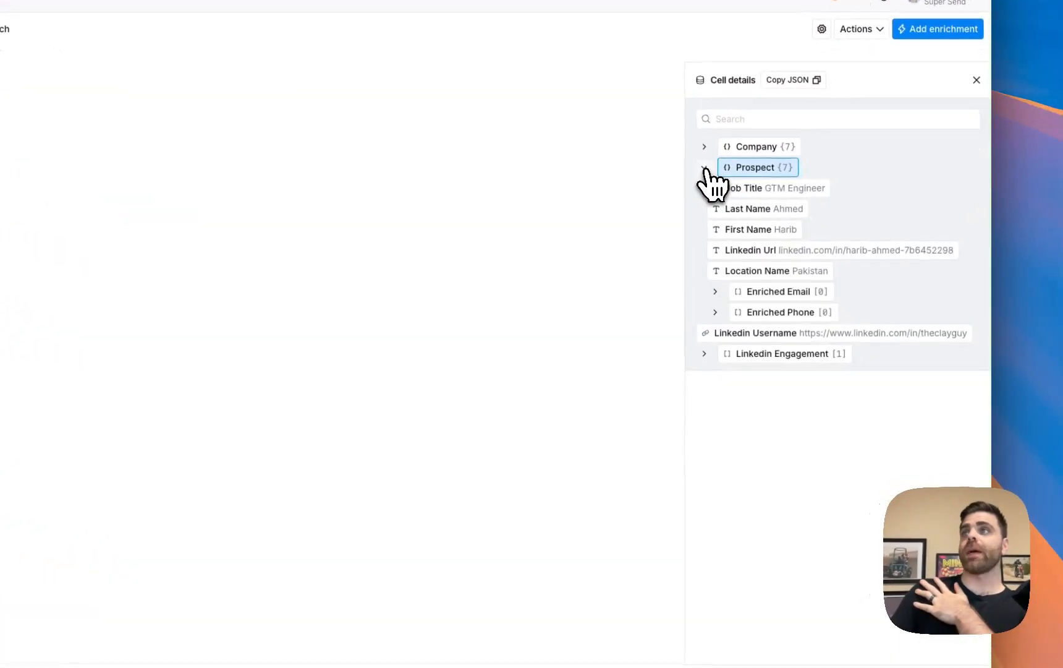
pyautogui.click(714, 291)
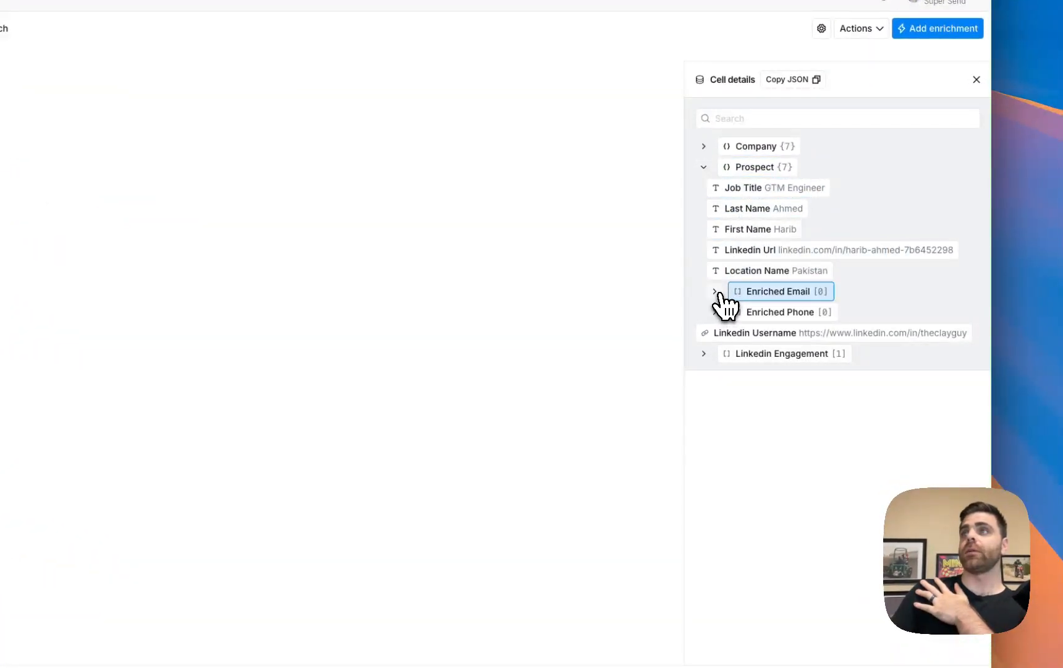
pyautogui.click(716, 312)
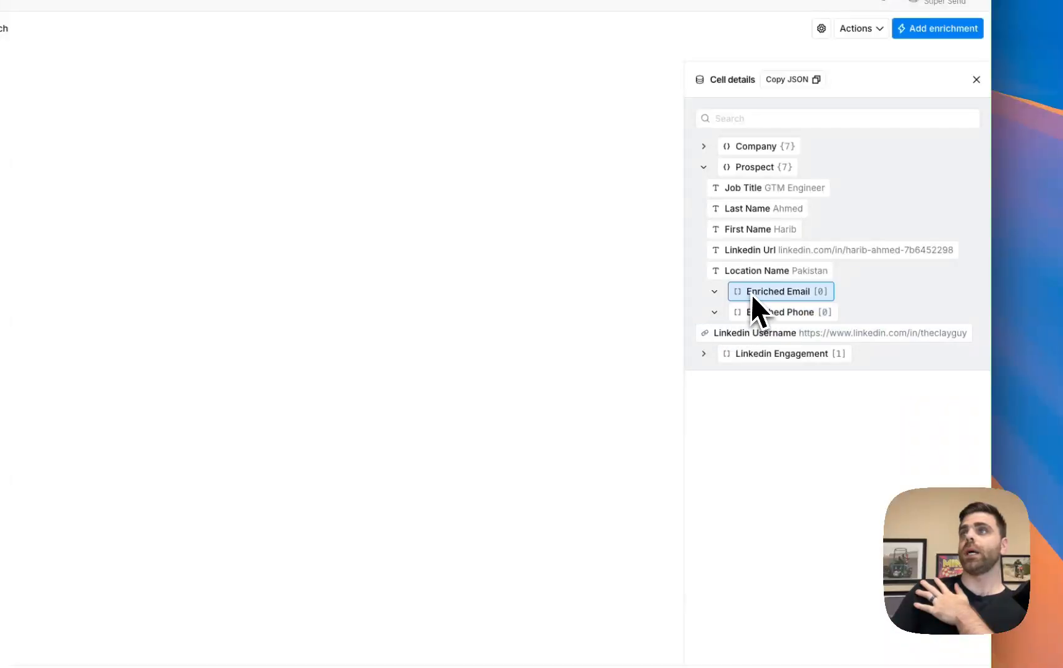
pyautogui.click(705, 353)
pyautogui.click(714, 374)
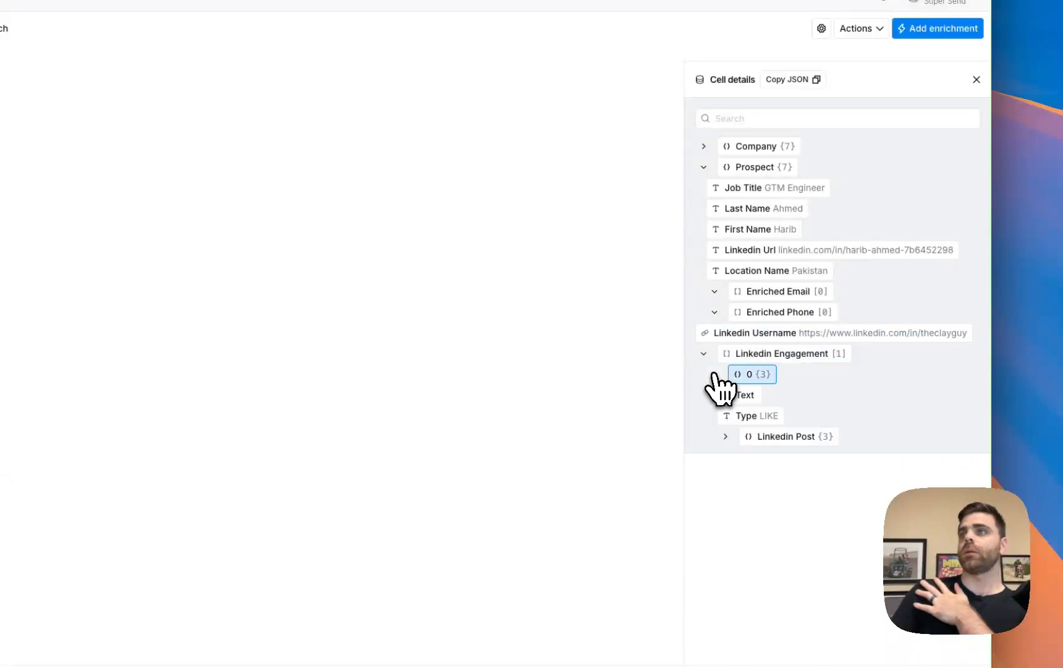
pyautogui.click(726, 437)
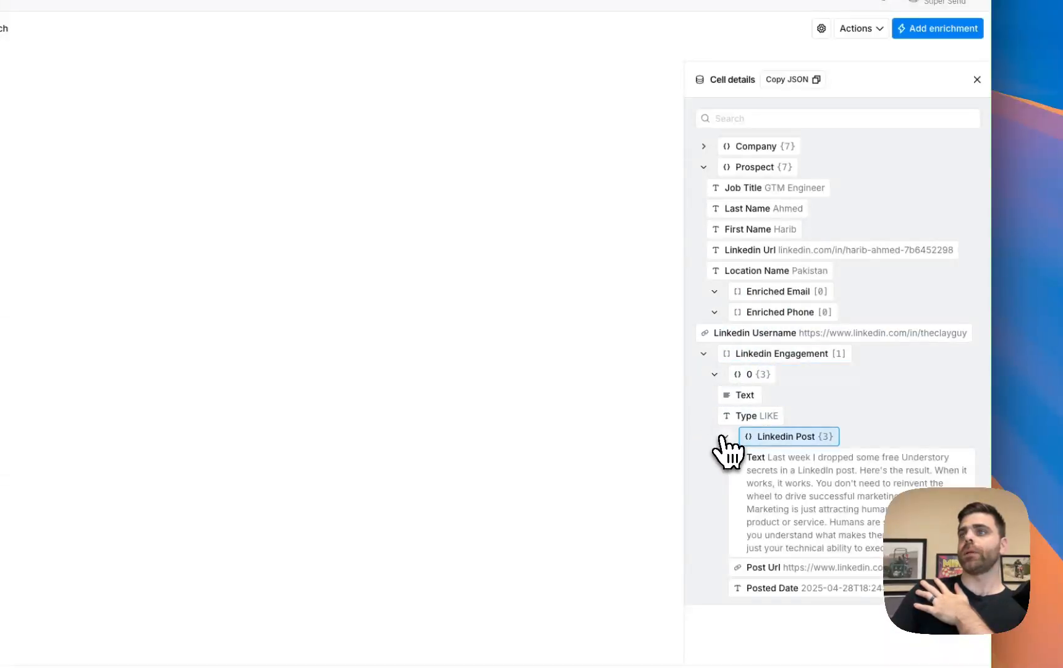
# Expand the Company data of the received lead and read through all its fields
pyautogui.scroll(-2, 736, 507)
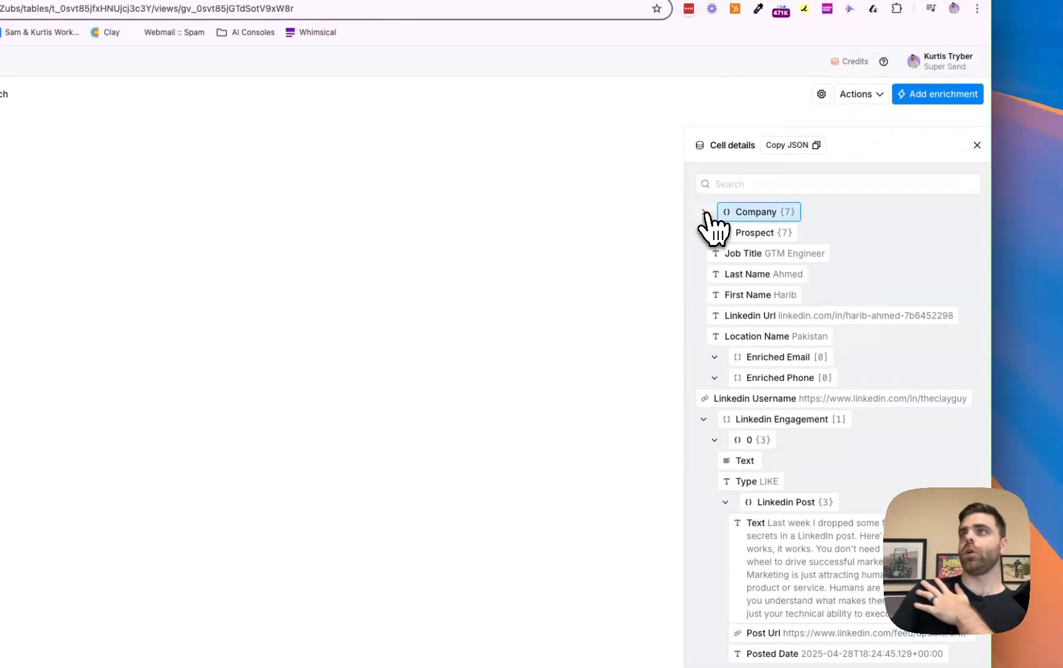
pyautogui.click(706, 144)
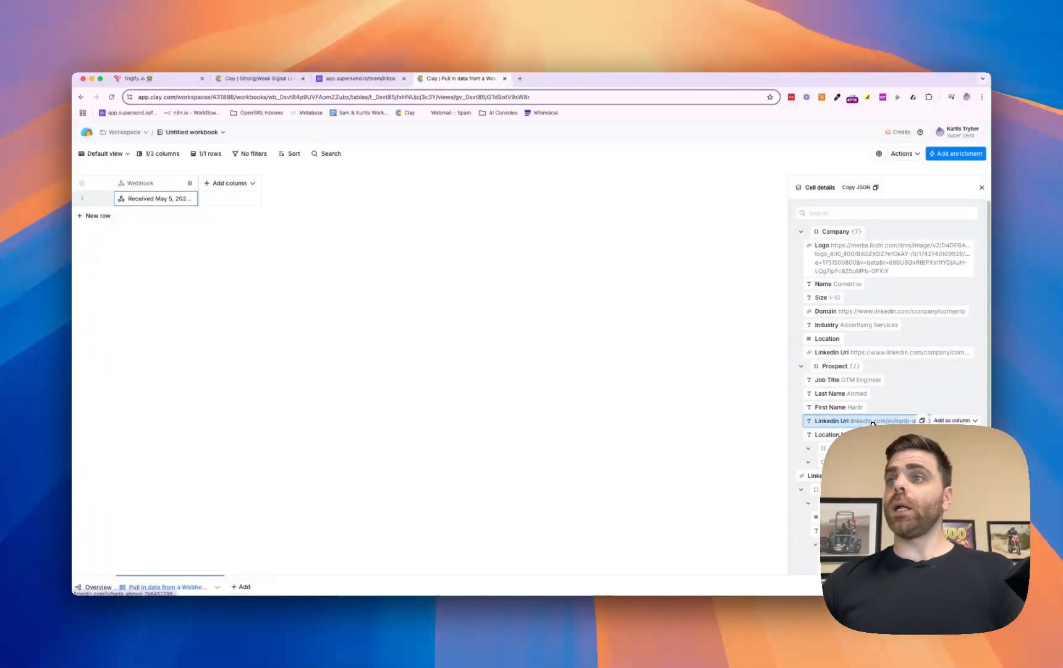
pyautogui.scroll(-2, 872, 423)
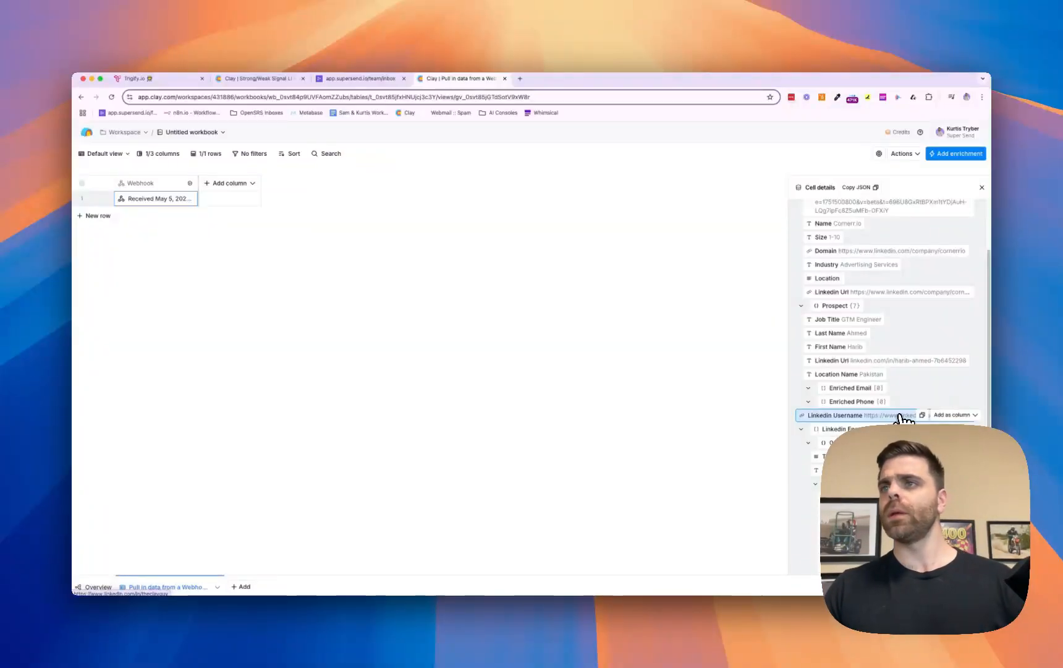
pyautogui.scroll(-1, 902, 414)
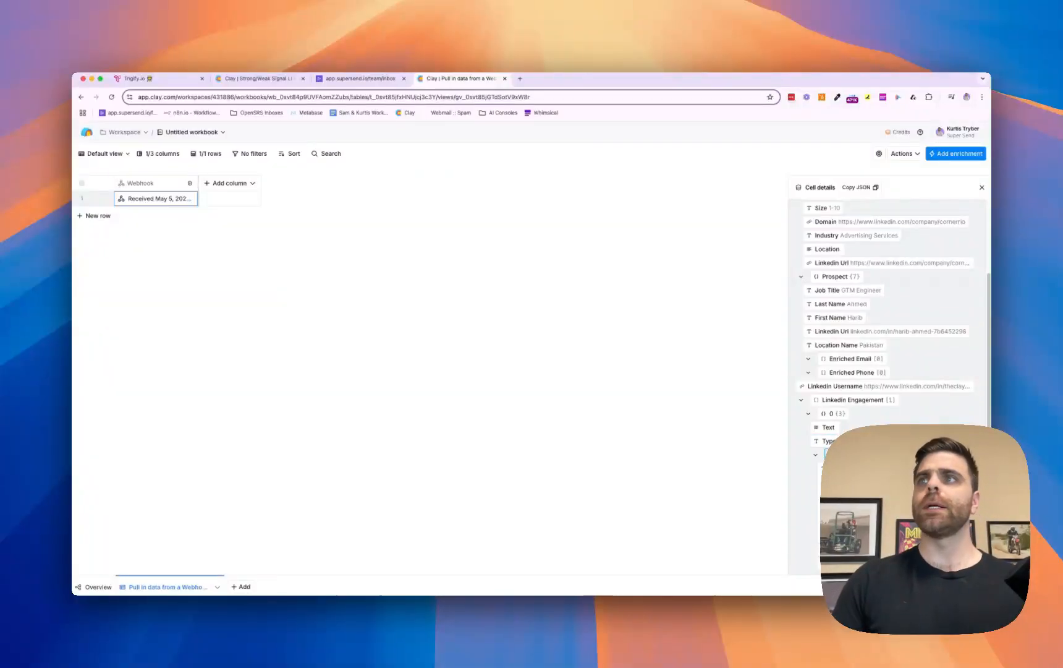
# Create First Name, Last Name and Job Title columns from the lead's Prospect data
pyautogui.scroll(3, 834, 434)
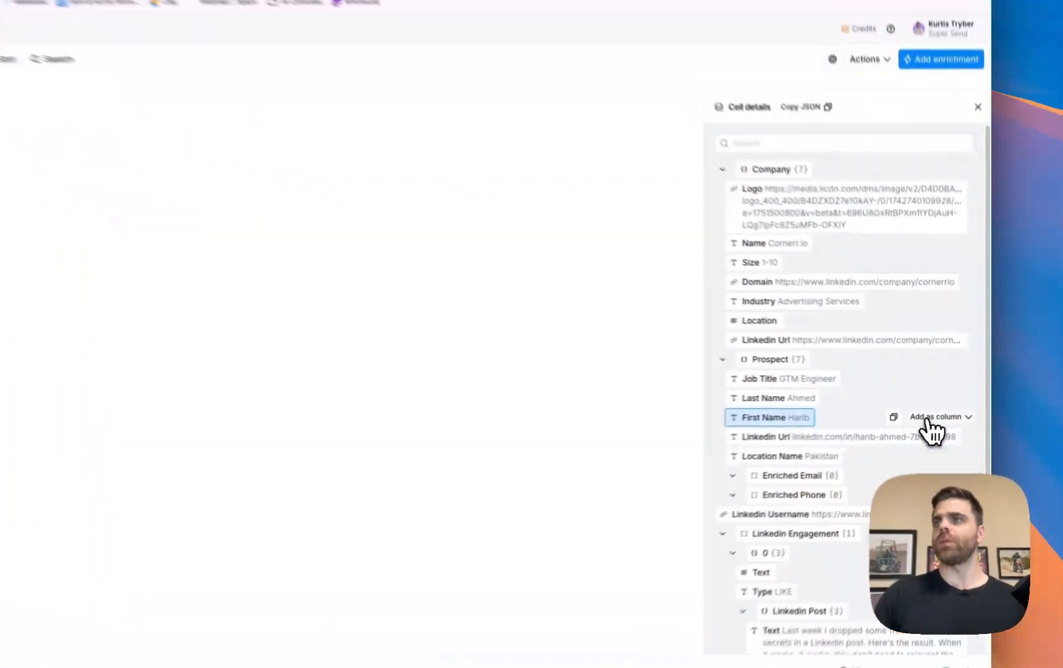
pyautogui.click(952, 406)
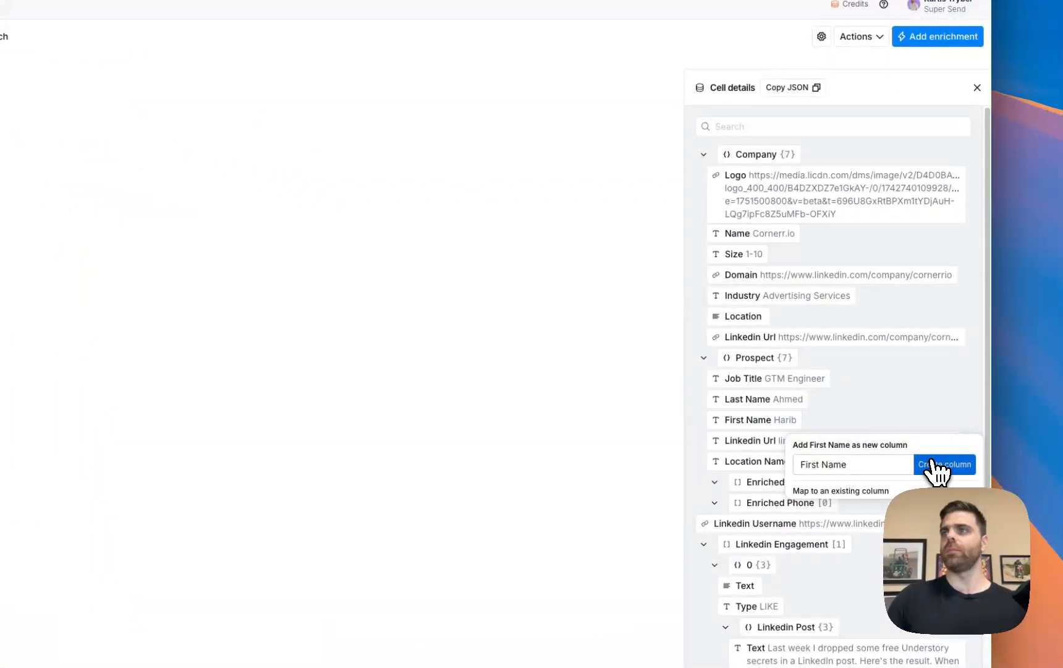
pyautogui.click(760, 403)
pyautogui.click(936, 399)
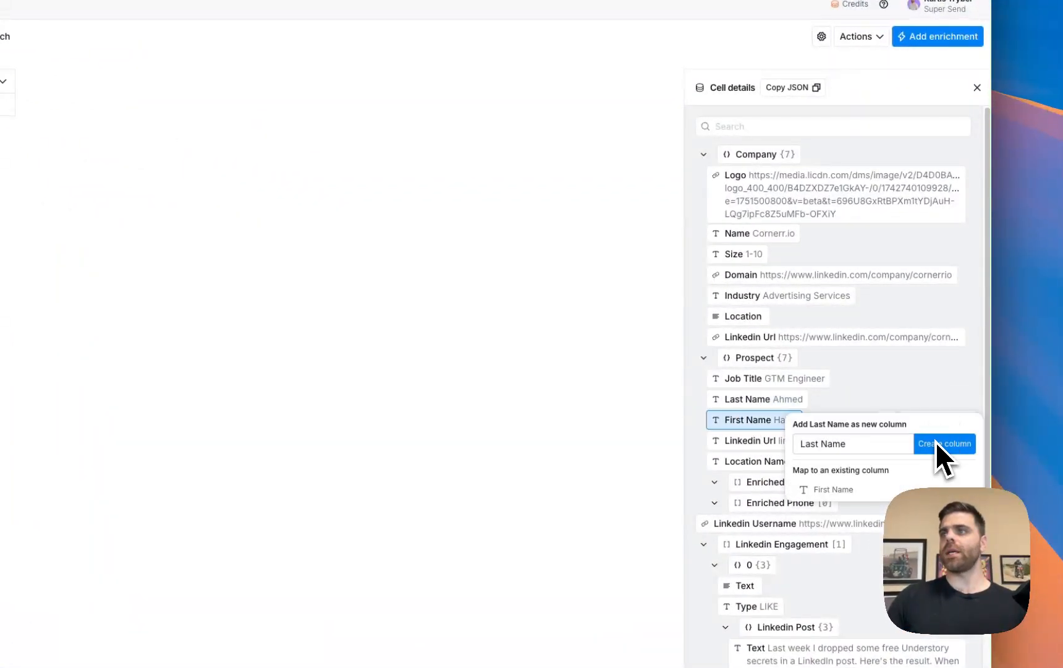
pyautogui.click(935, 445)
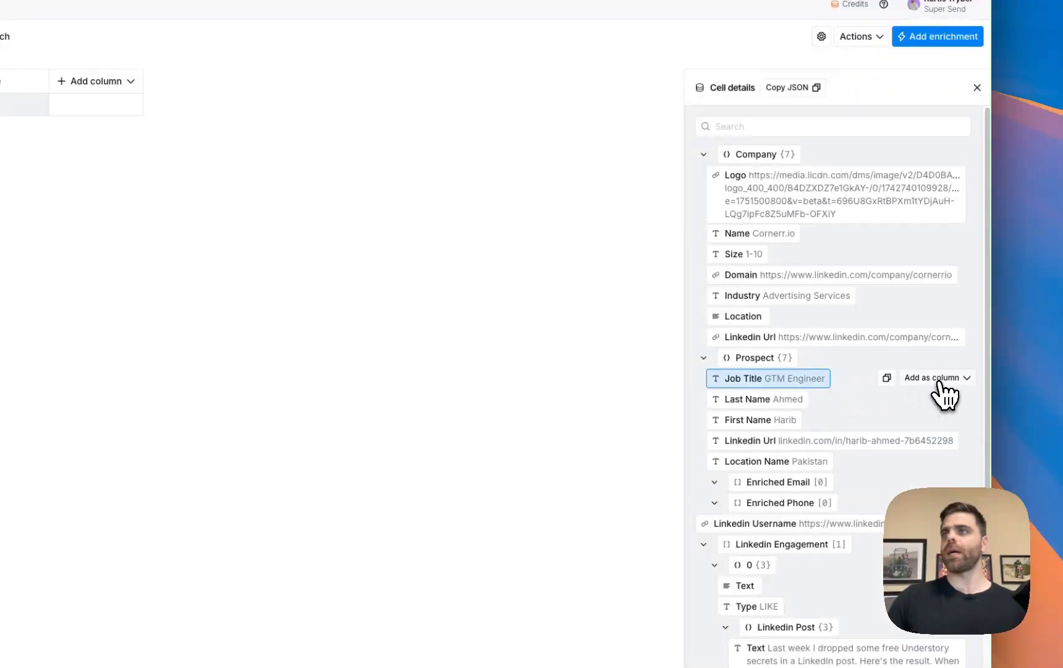
pyautogui.click(938, 379)
pyautogui.click(937, 423)
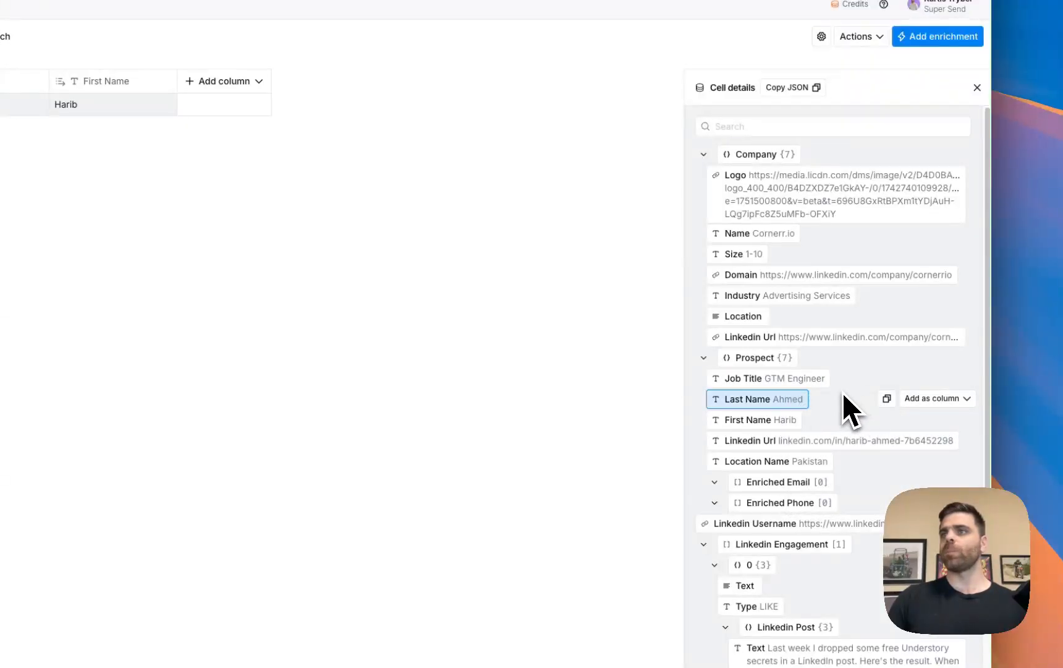
# Create Name and Industry columns from the lead's Company data
pyautogui.moveTo(795, 239)
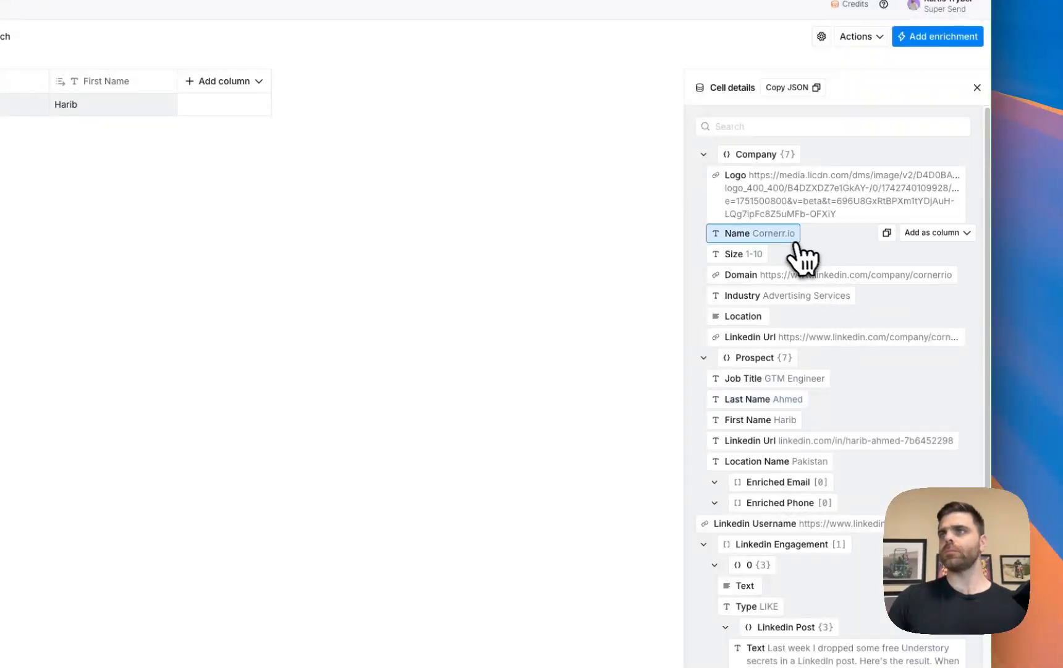
pyautogui.click(933, 234)
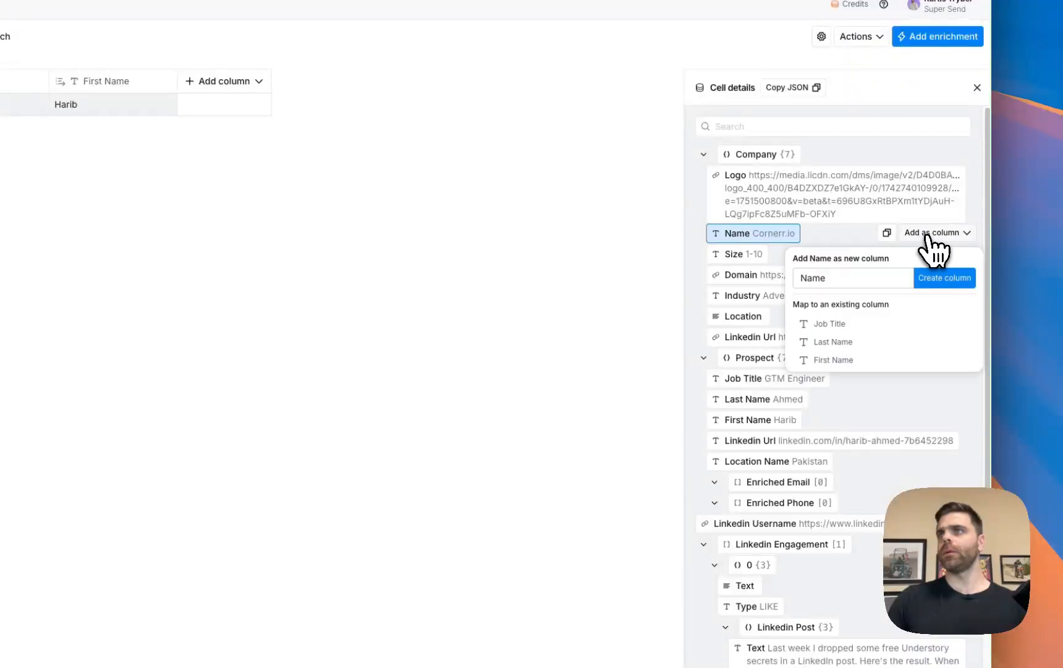
pyautogui.click(942, 280)
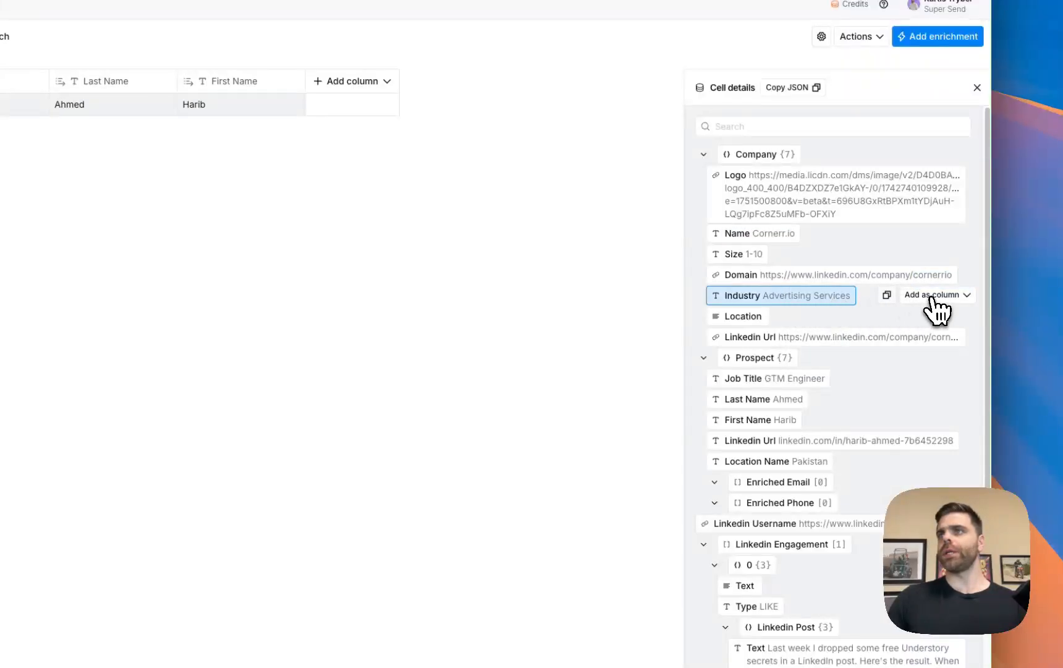
pyautogui.click(934, 296)
pyautogui.click(924, 339)
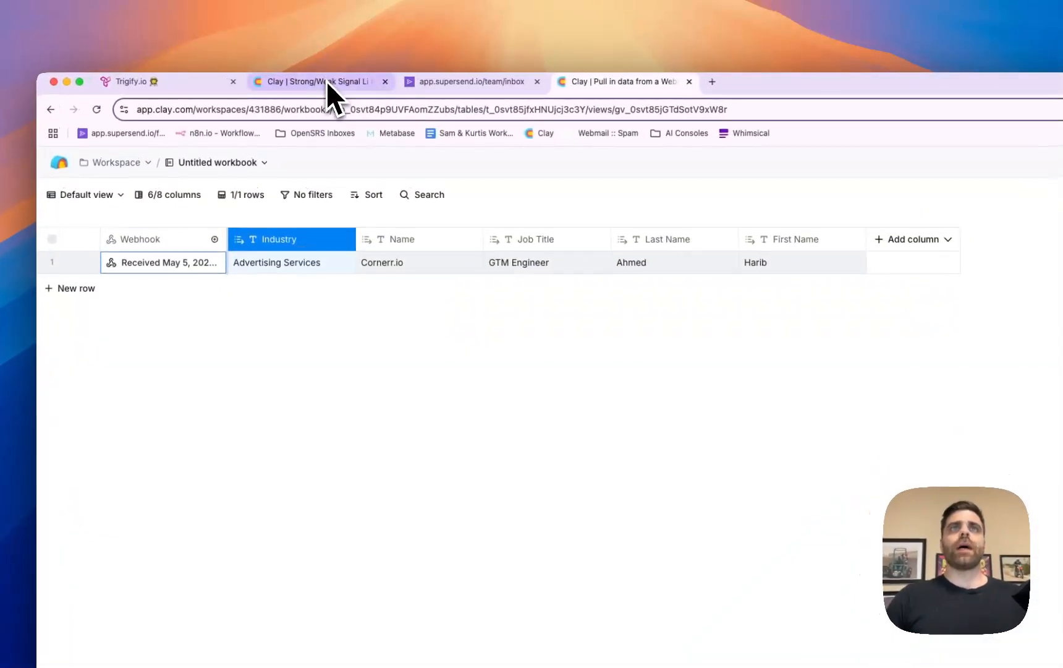
# Switch to the existing Strong/Weak Signal table and review its competitor, relevance scoring and ICP decision columns
pyautogui.click(287, 80)
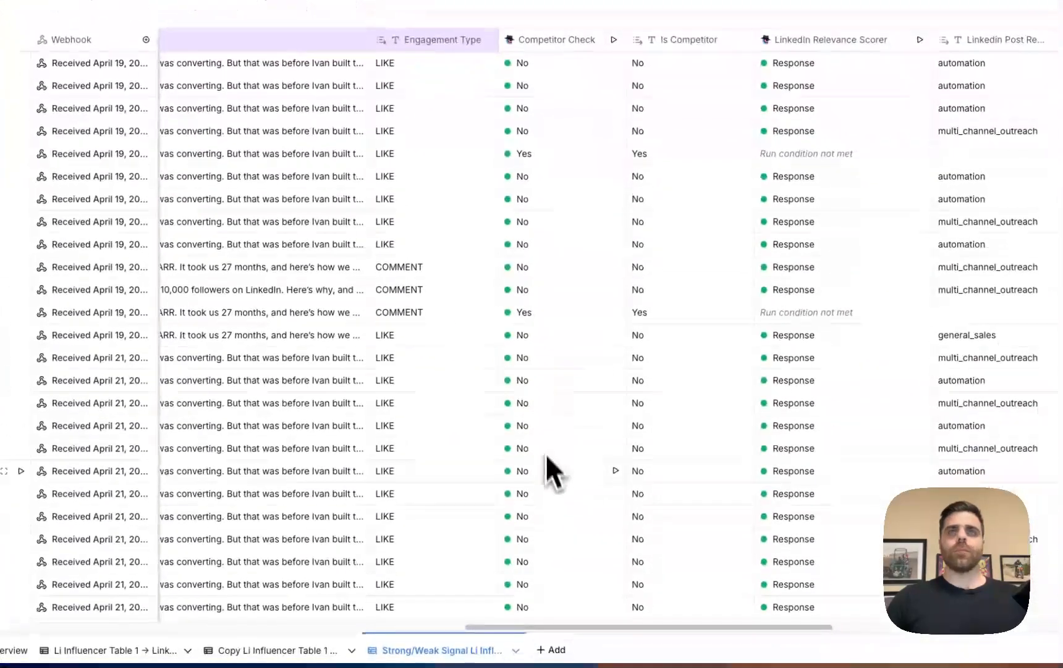
pyautogui.hscroll(15, 354, 345)
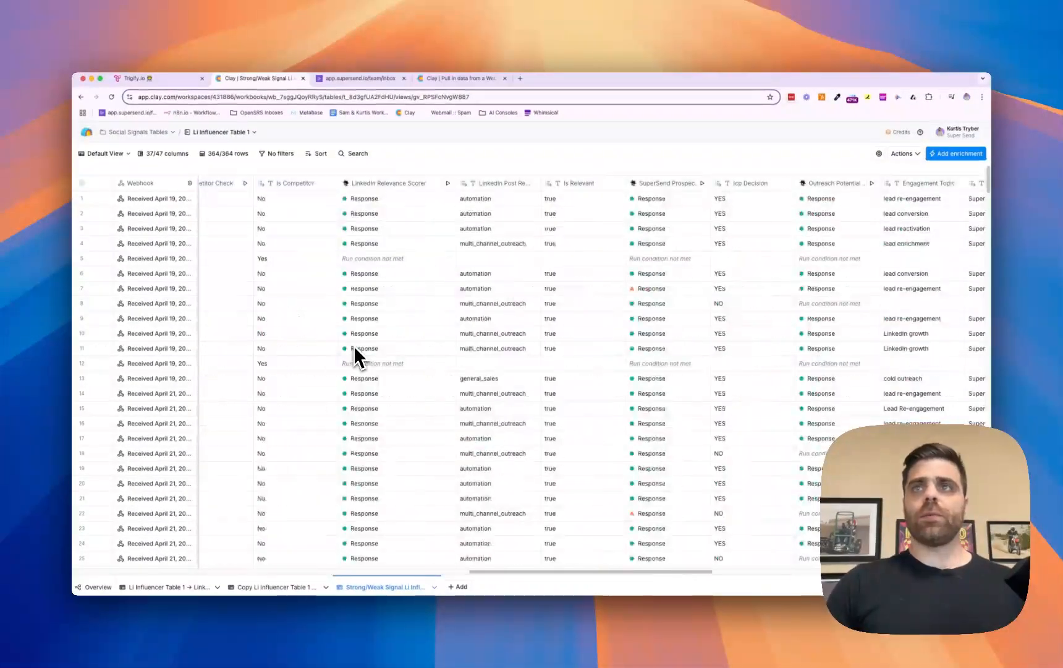
pyautogui.hscroll(-10, 353, 345)
pyautogui.hscroll(-10, 353, 348)
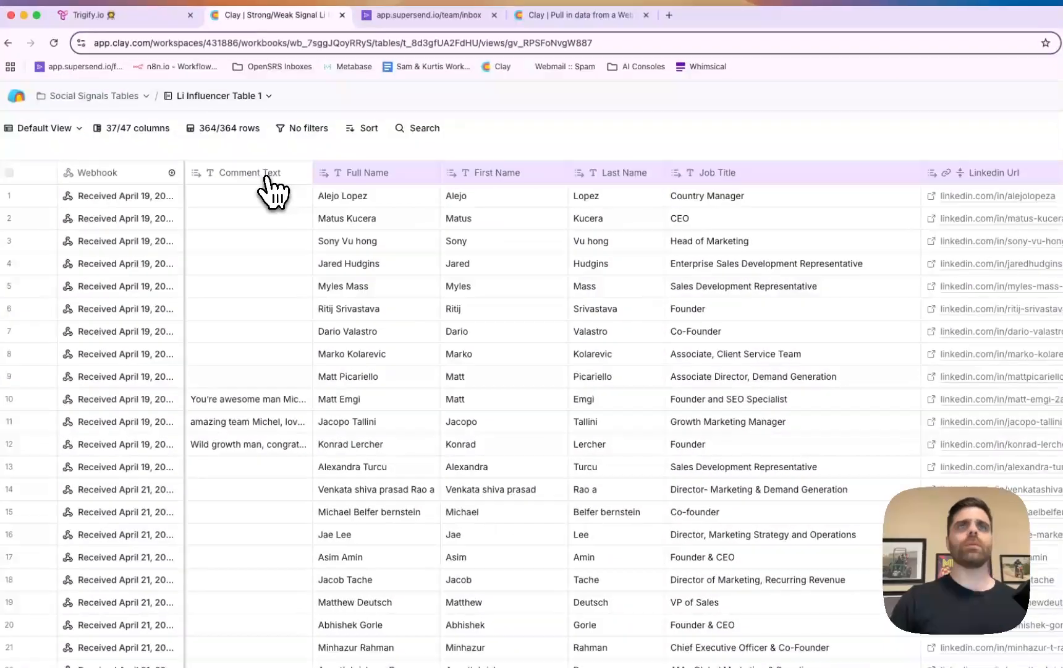
# Change the color of the Comment Text column to Violet
pyautogui.click(250, 184)
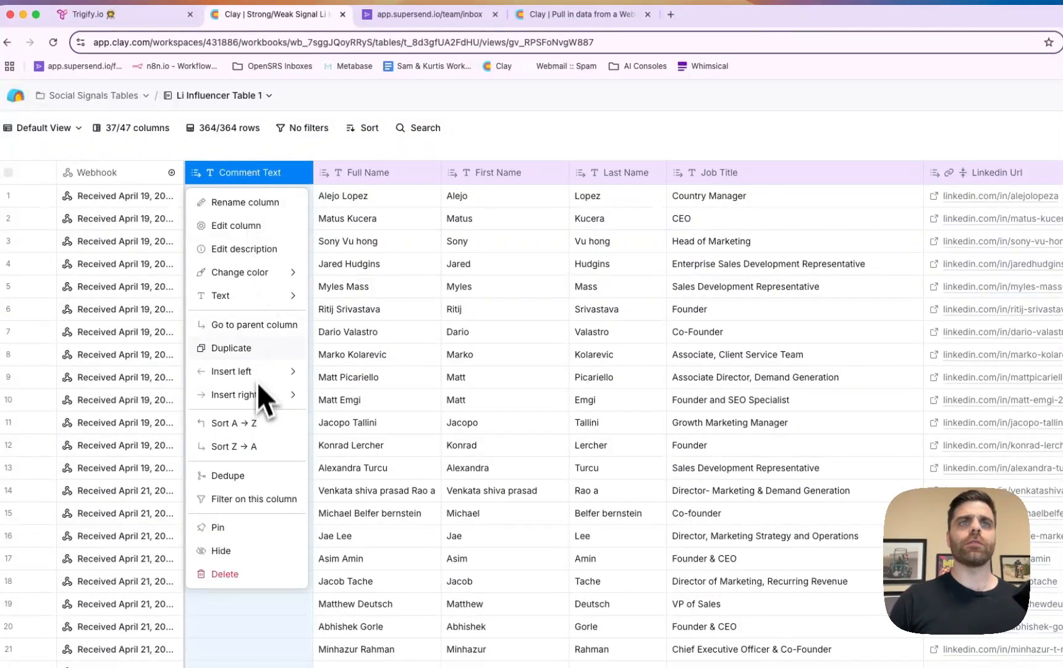
pyautogui.moveTo(280, 278)
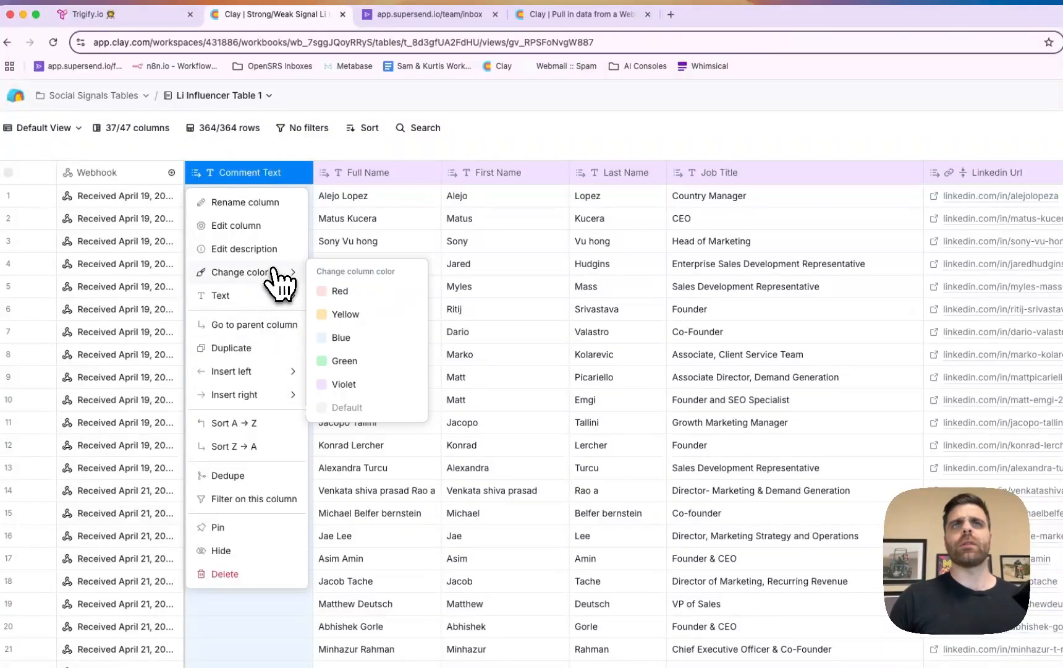
pyautogui.click(345, 385)
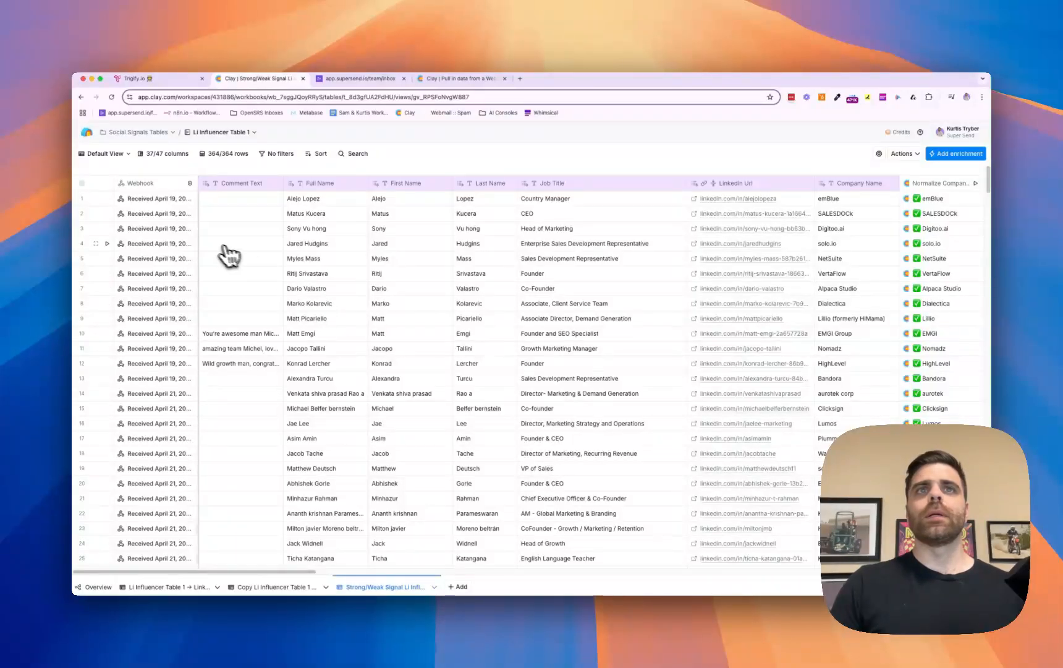
# Examine the Normalize Company Name enrichment and its Normalized Name output beside the original company names
pyautogui.hscroll(8, 224, 247)
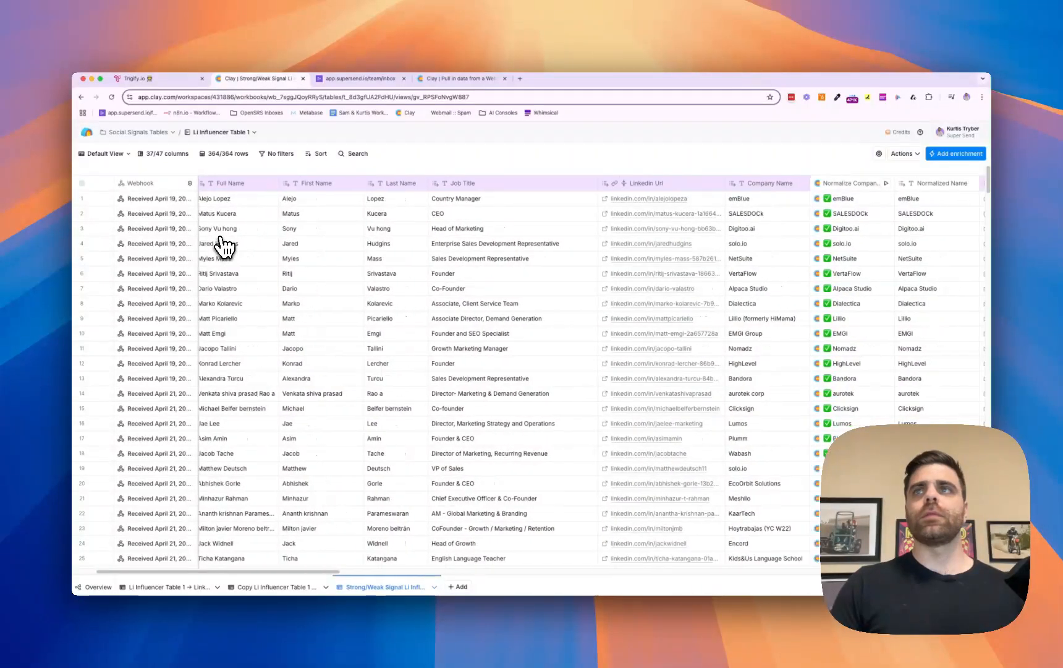
pyautogui.hscroll(6, 223, 247)
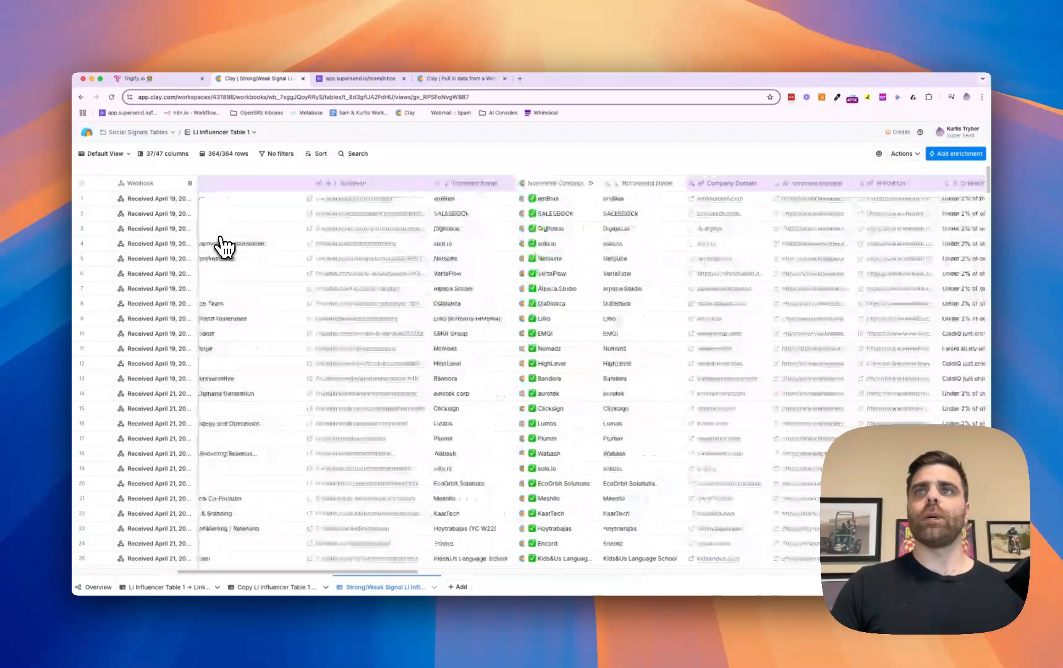
pyautogui.hscroll(1, 224, 247)
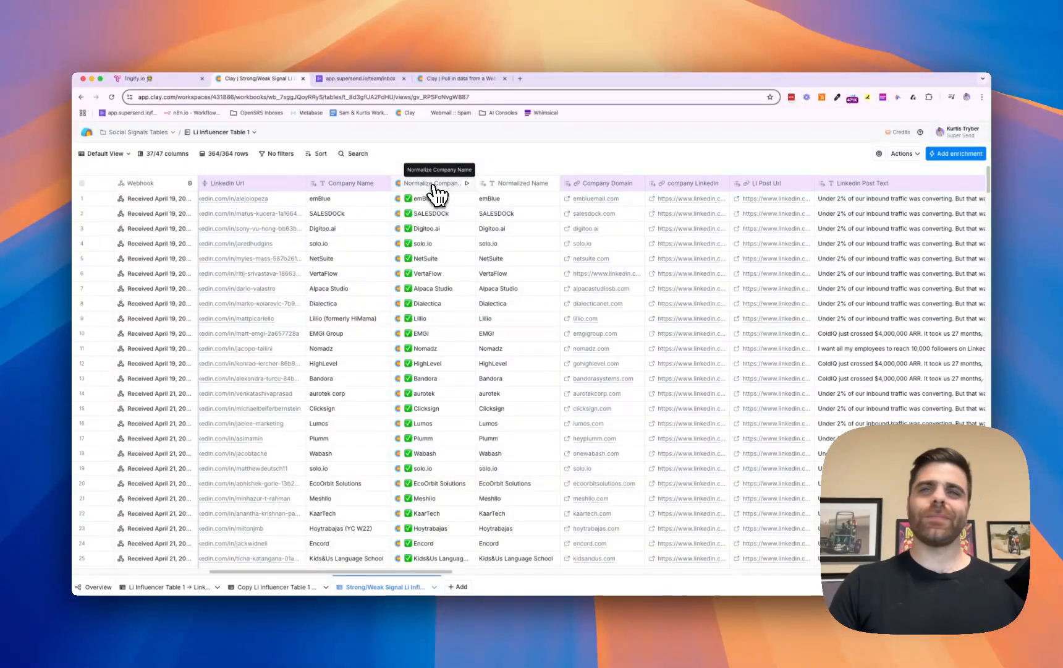
pyautogui.scroll(-3, 463, 306)
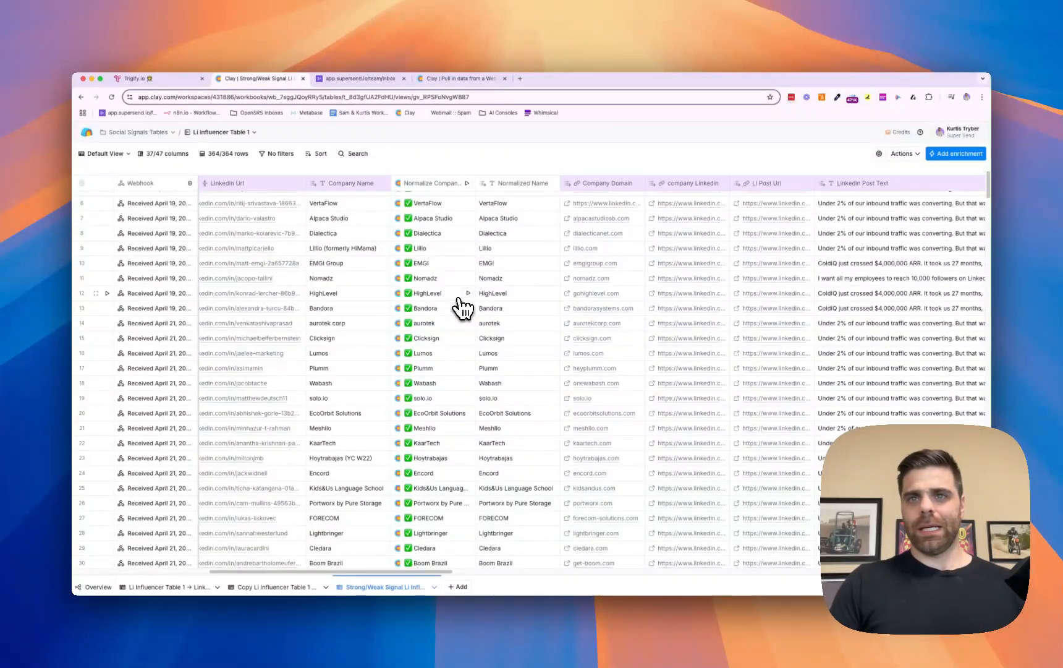
pyautogui.scroll(-5, 462, 307)
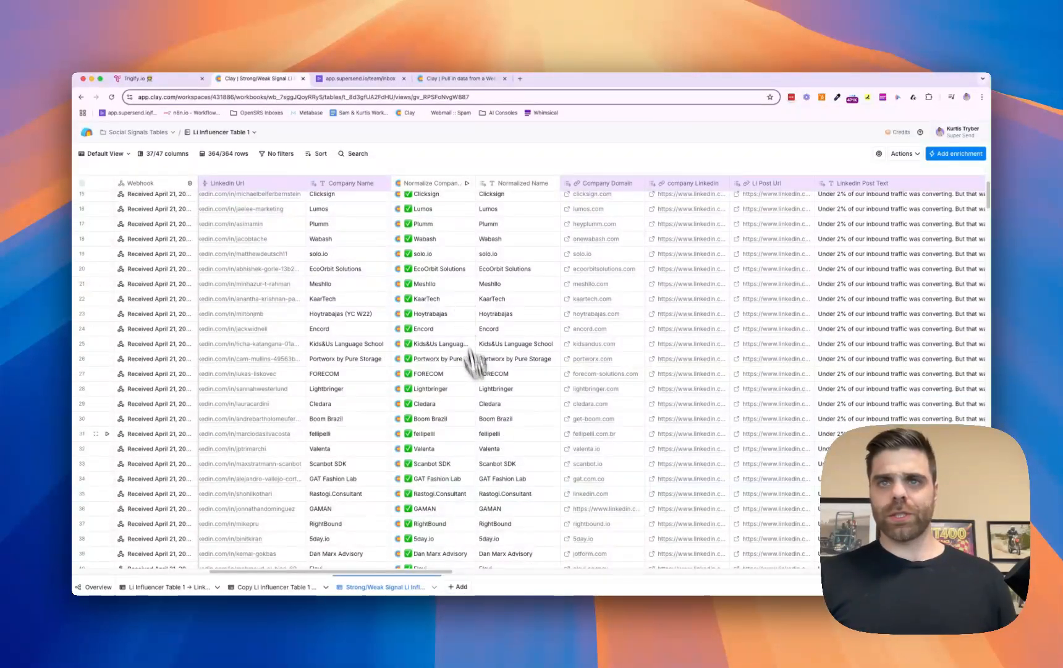
# Compare the original and normalized company names across further rows of the Strong/Weak Signal table
pyautogui.scroll(-20, 494, 492)
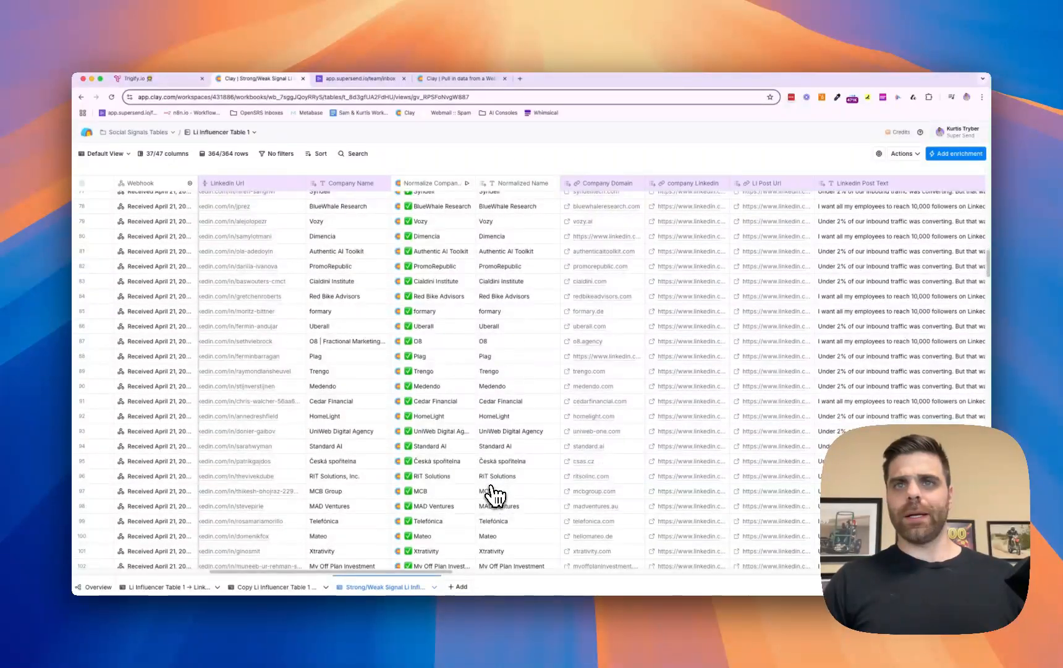
pyautogui.scroll(-4, 495, 495)
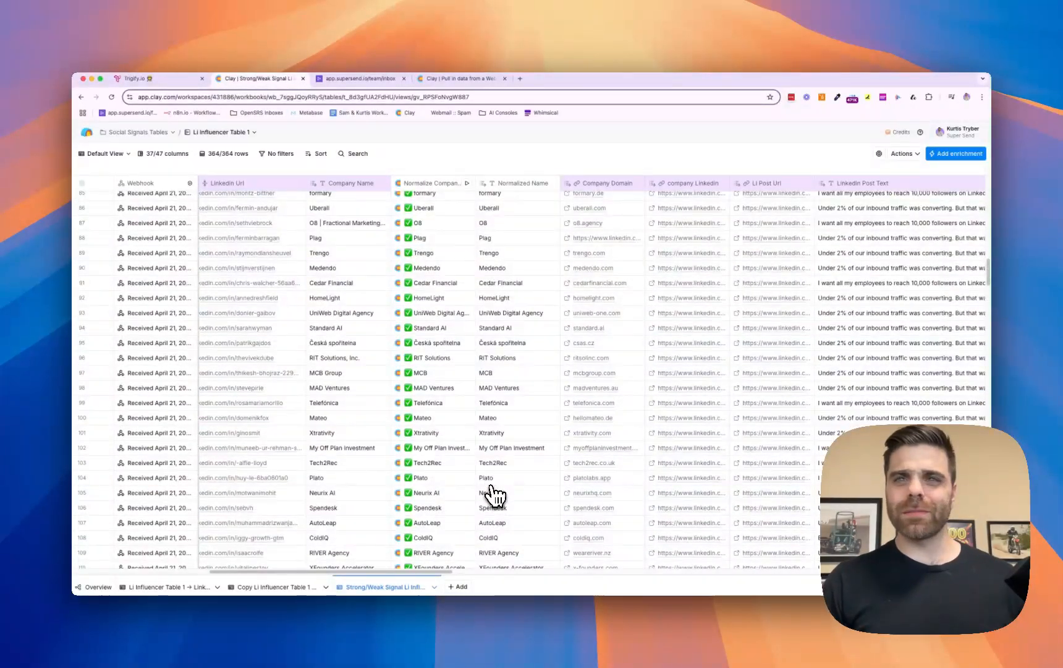
pyautogui.scroll(-5, 494, 494)
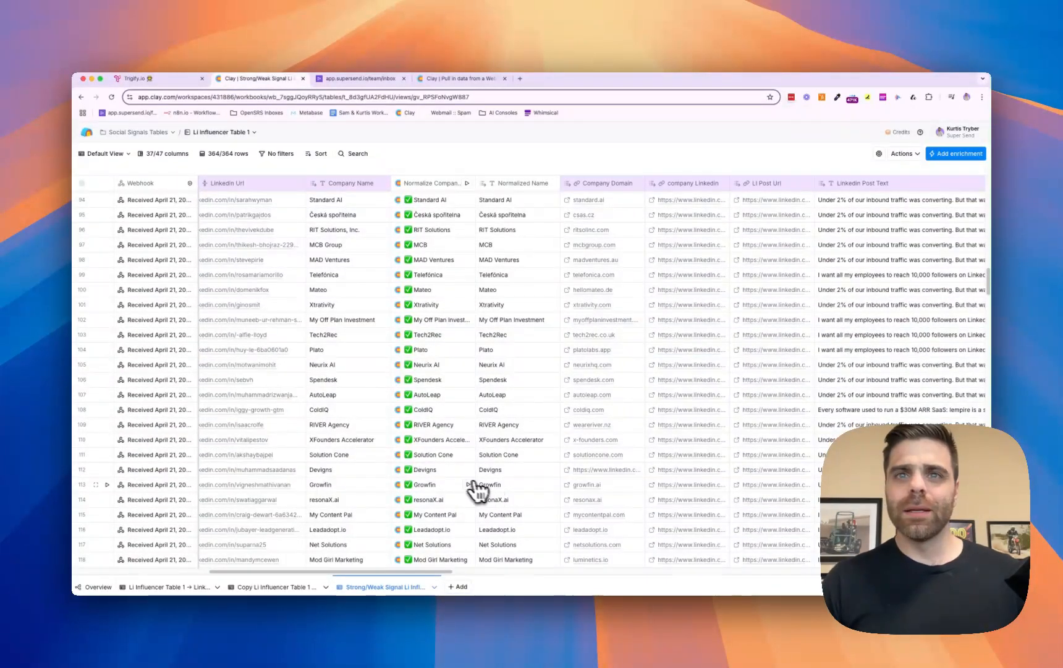
pyautogui.scroll(-12, 476, 492)
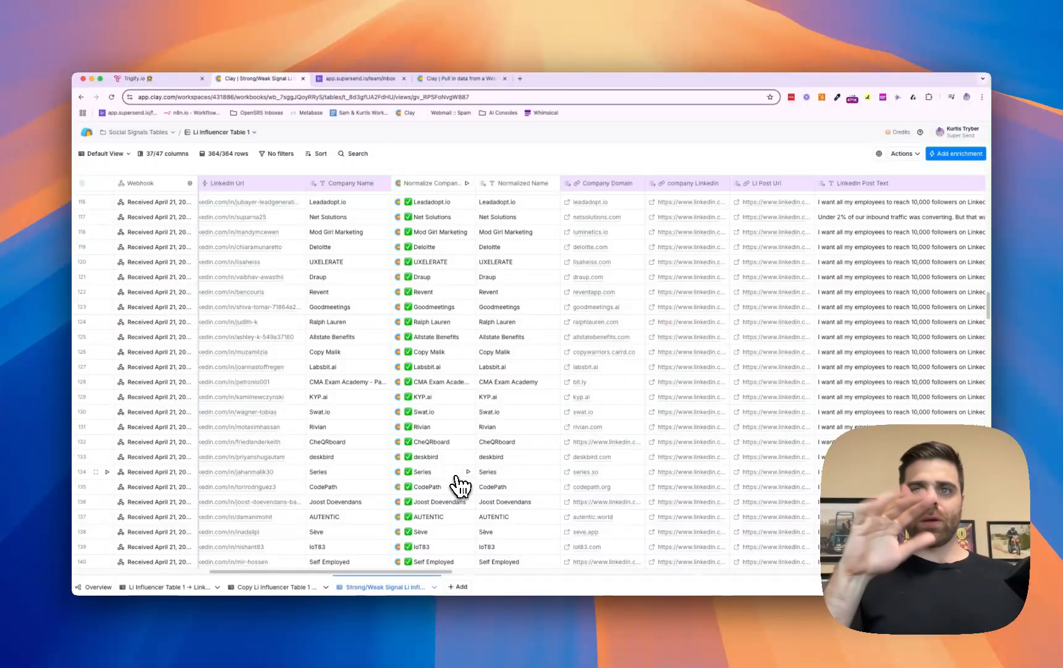
pyautogui.scroll(15, 460, 485)
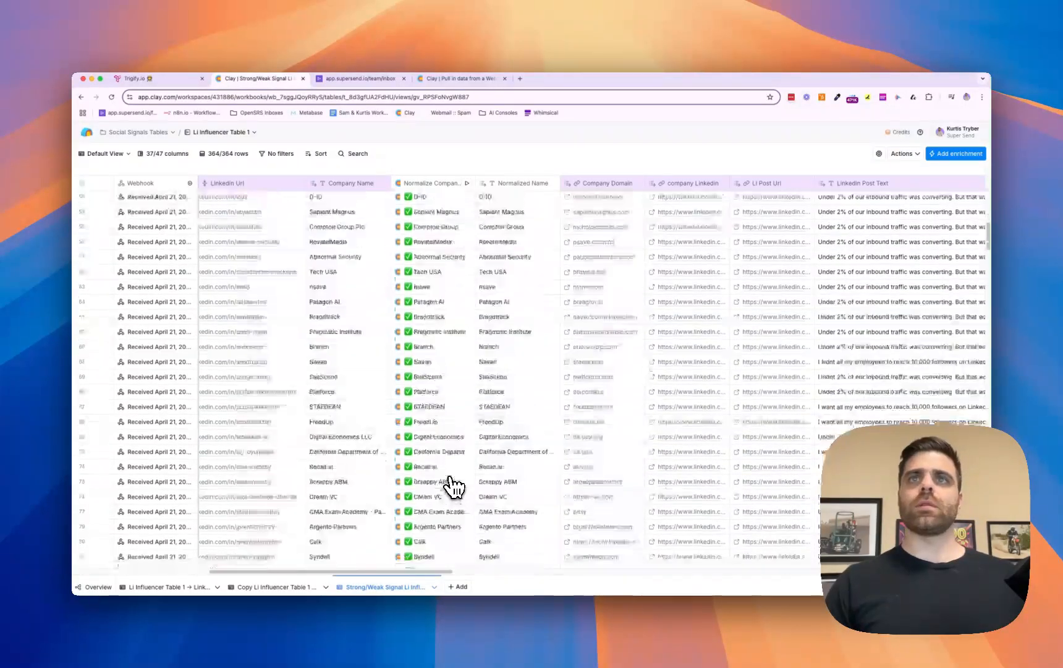
pyautogui.scroll(10, 453, 487)
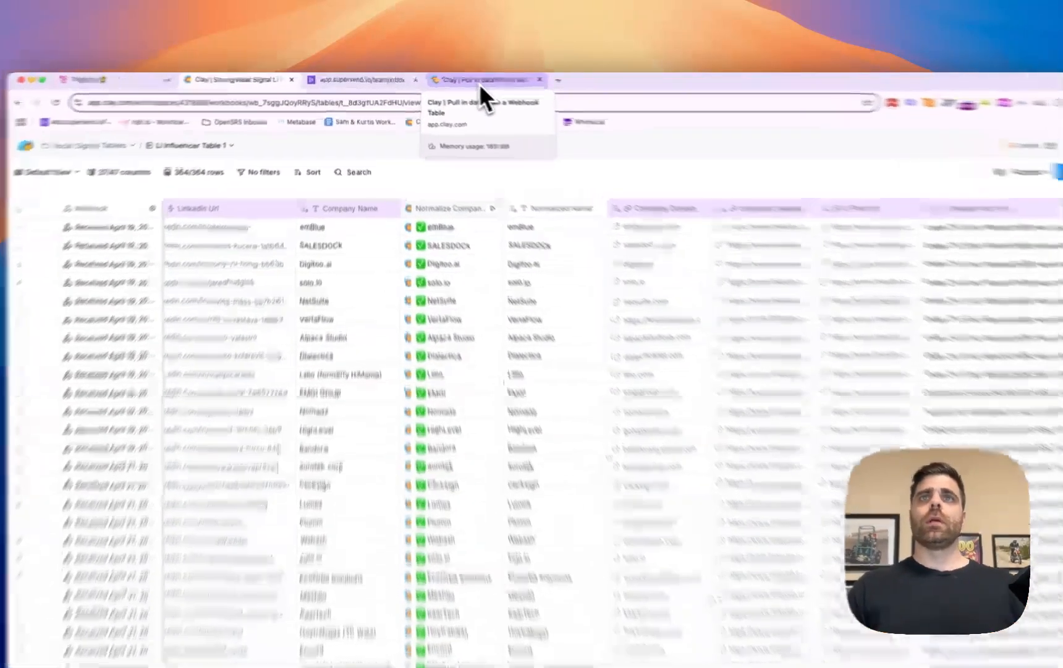
# Switch to the webhook table and rename its Name column as Company Name
pyautogui.click(455, 81)
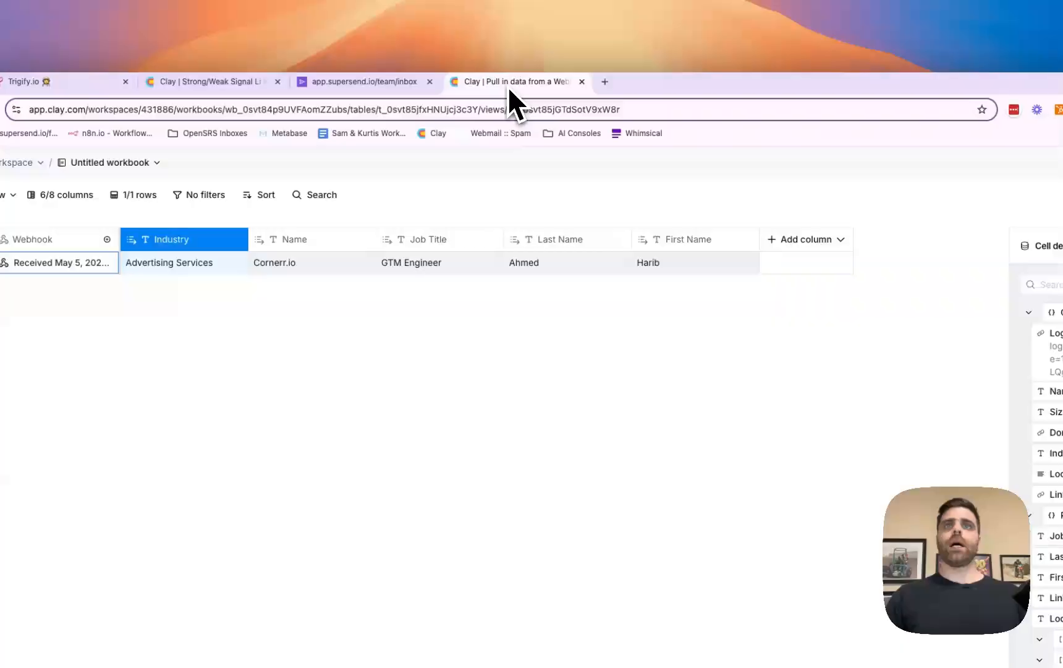
pyautogui.click(294, 241)
pyautogui.click(301, 272)
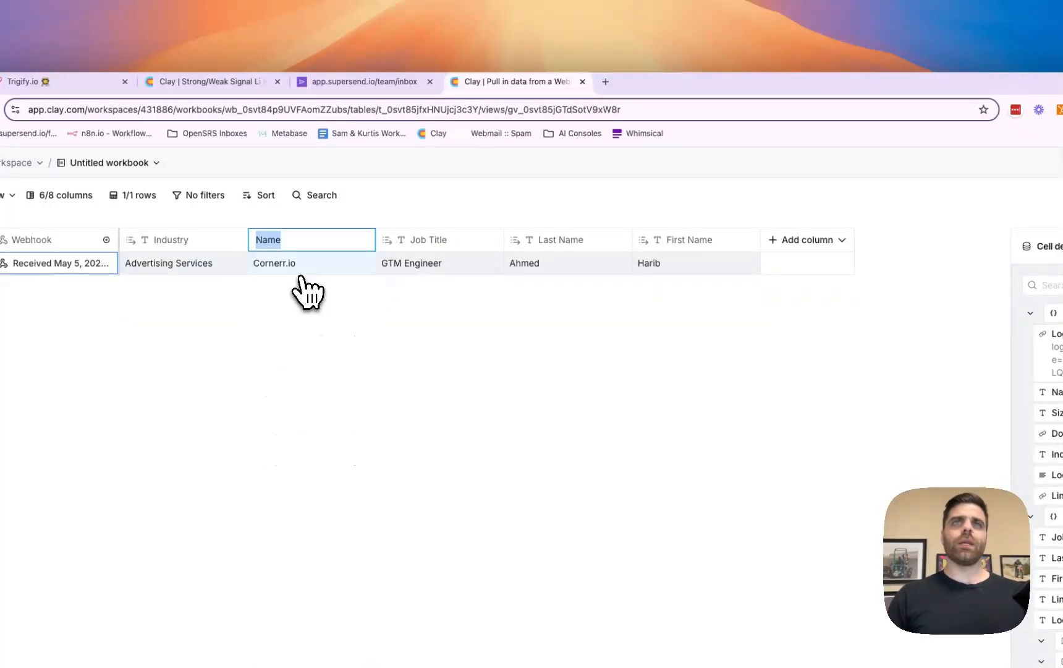
pyautogui.write('Company N')
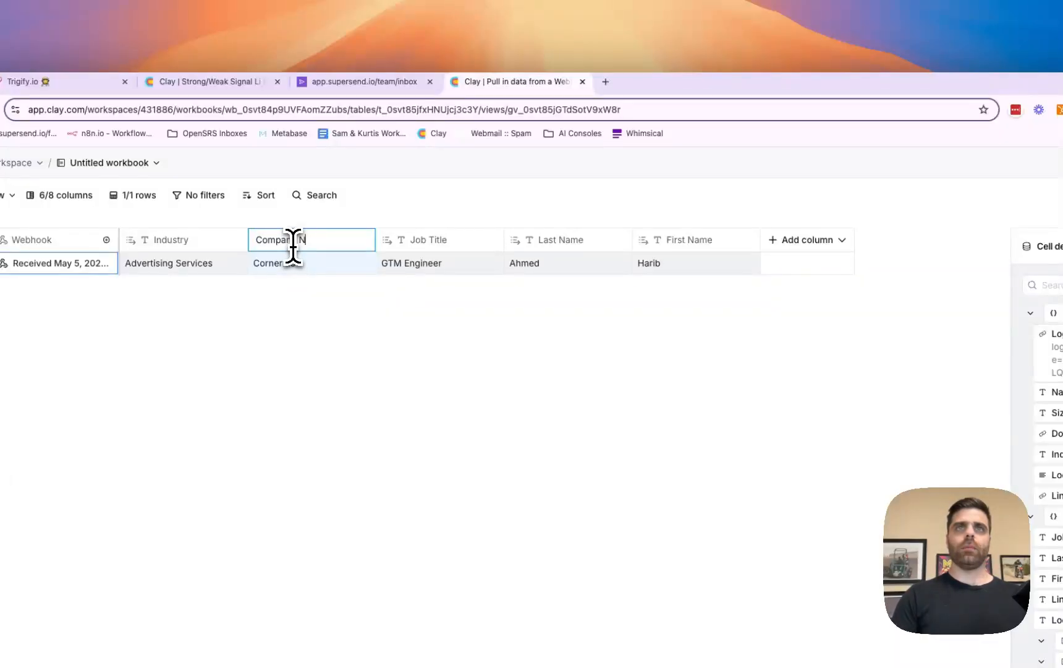
pyautogui.write('ame')
pyautogui.press('Return')
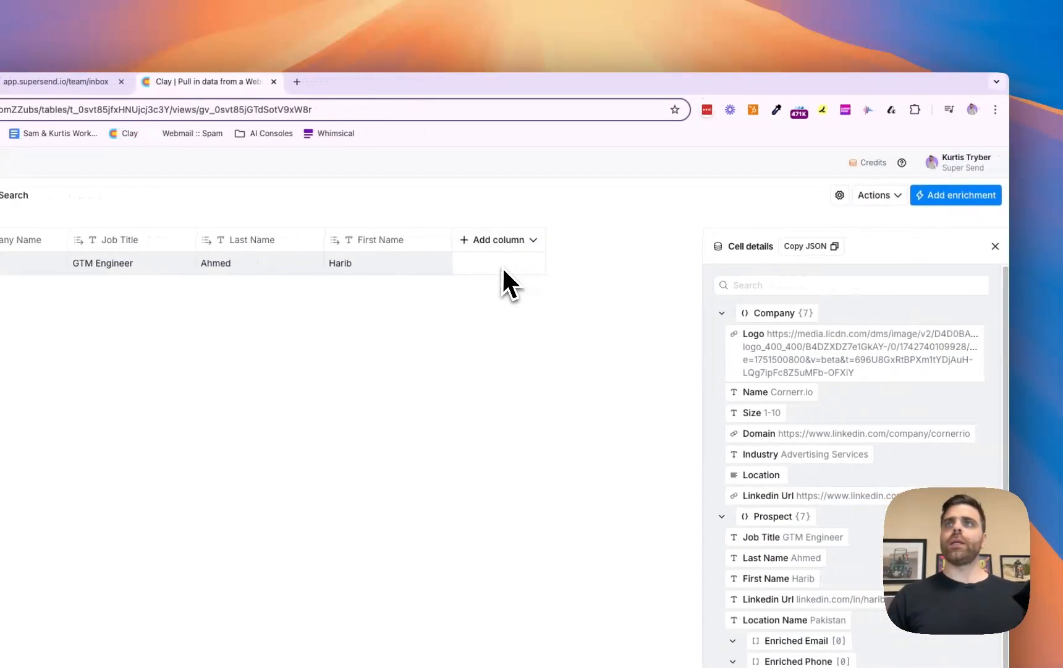
# Close the cell details, search the enrichments for "normali" and choose Clay Formatters' Normalize Company Name for a new column
pyautogui.click(995, 246)
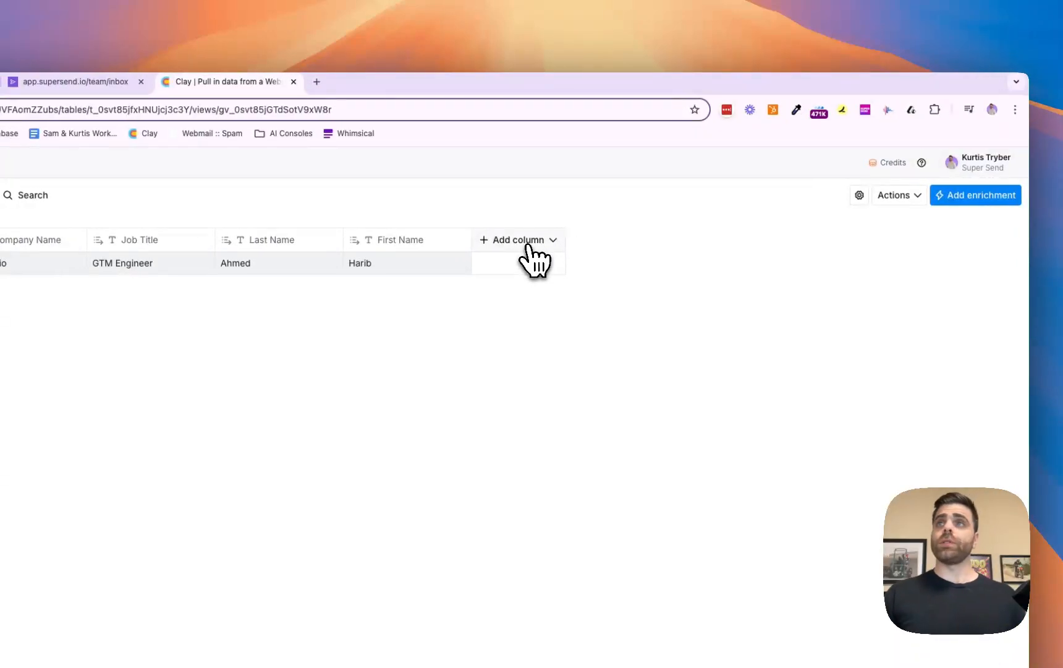
pyautogui.click(528, 245)
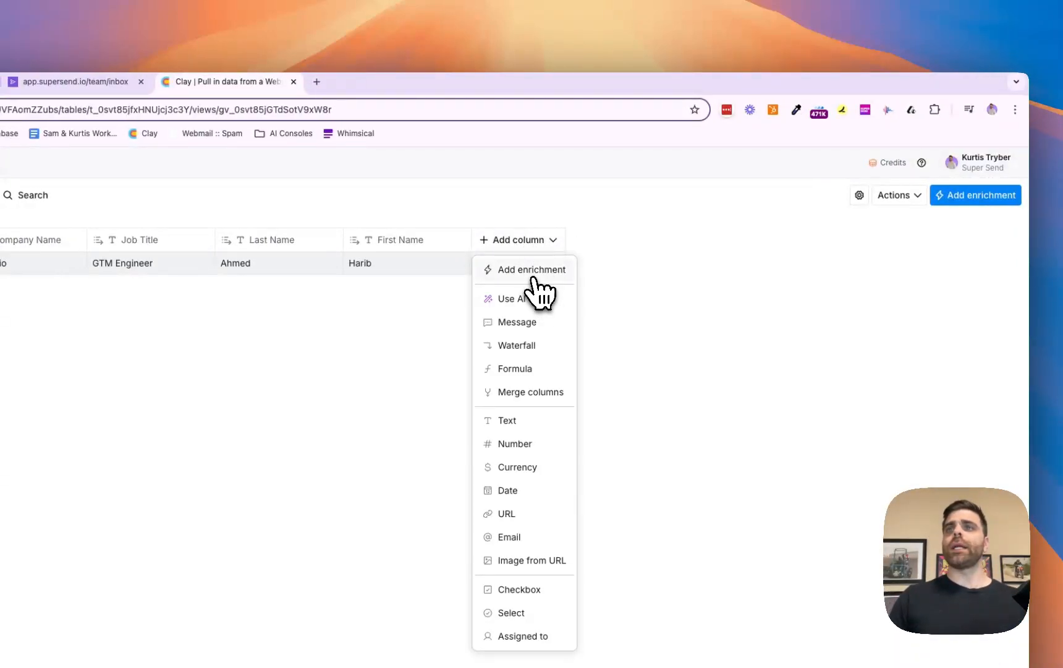
pyautogui.click(533, 272)
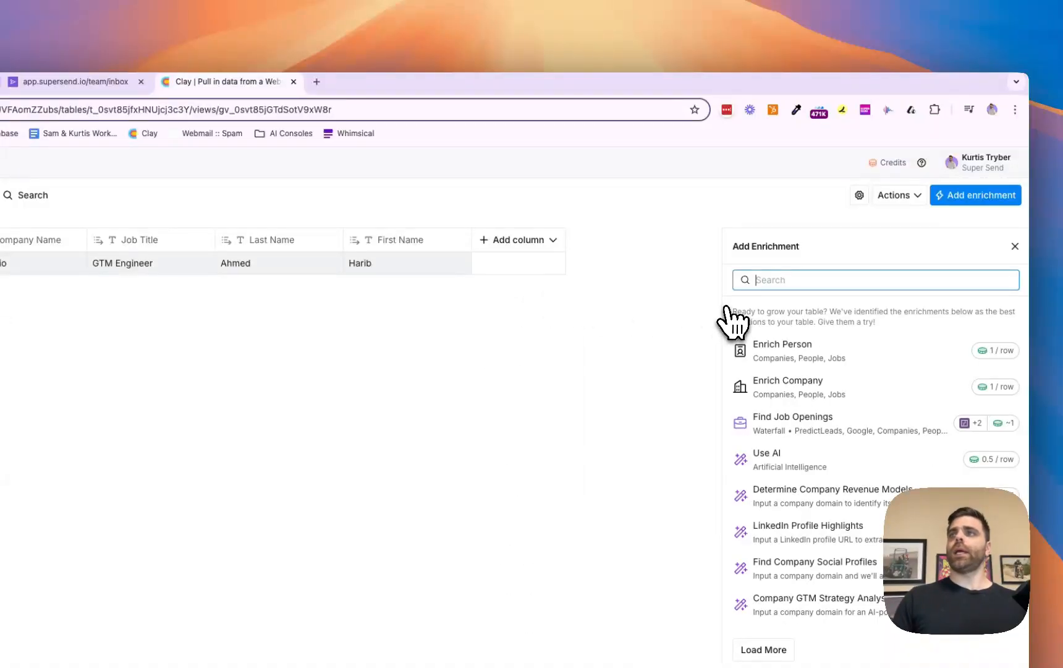
pyautogui.write('norma')
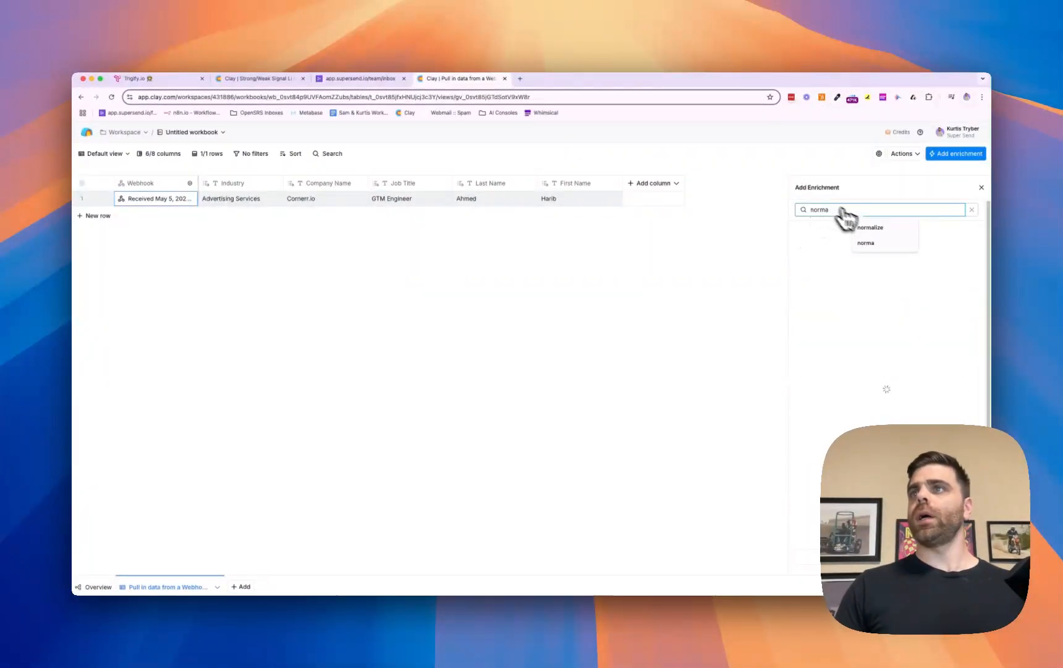
pyautogui.click(865, 226)
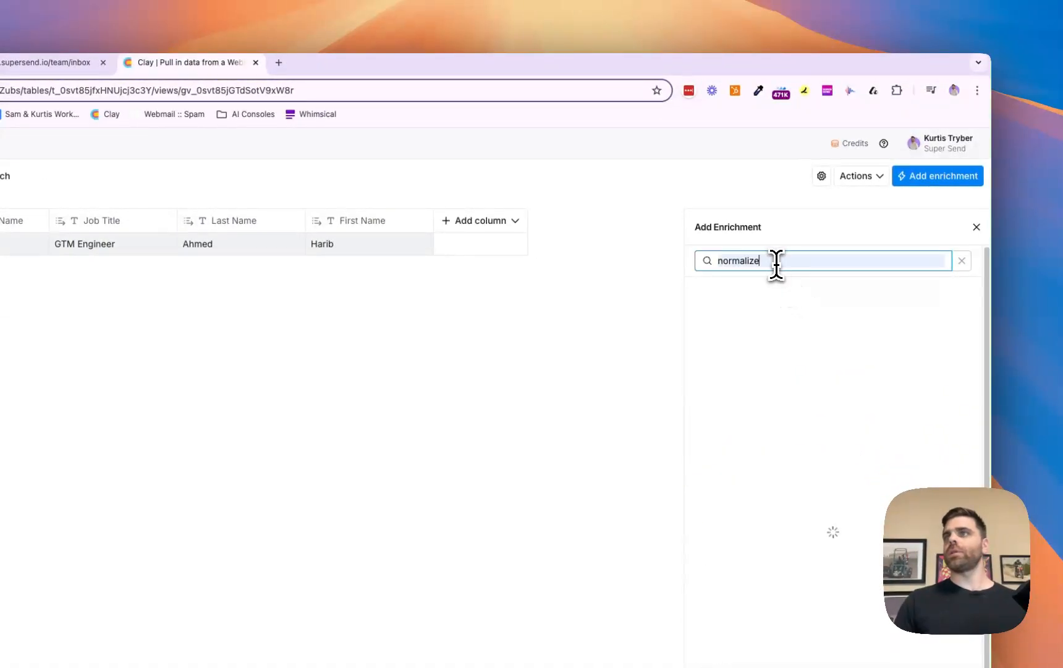
pyautogui.press('BackSpace')
pyautogui.press('BackSpace')
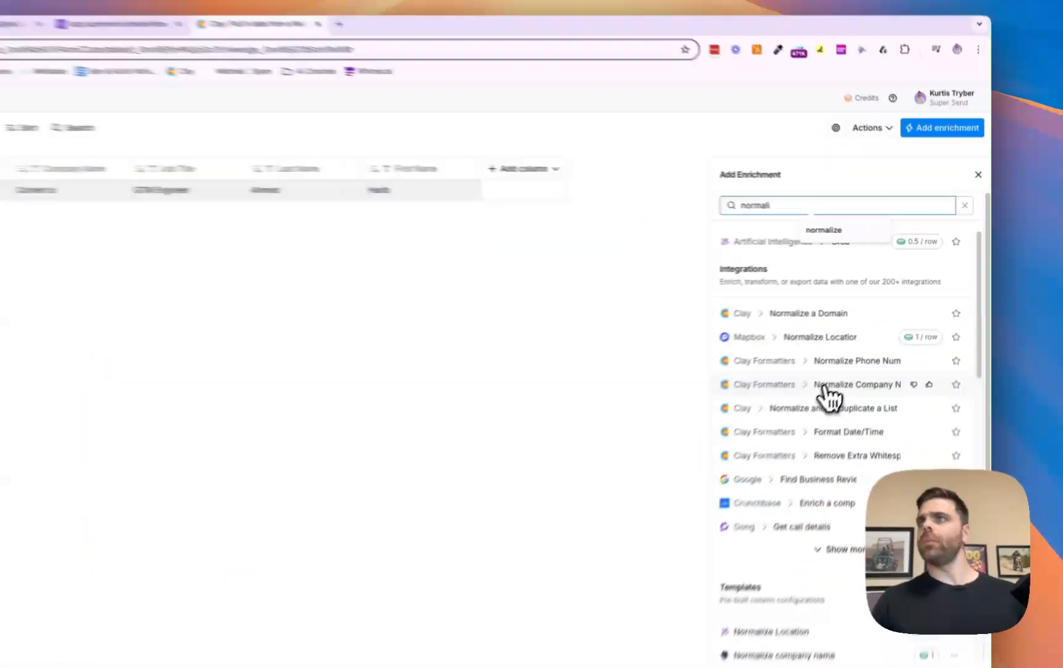
pyautogui.click(872, 340)
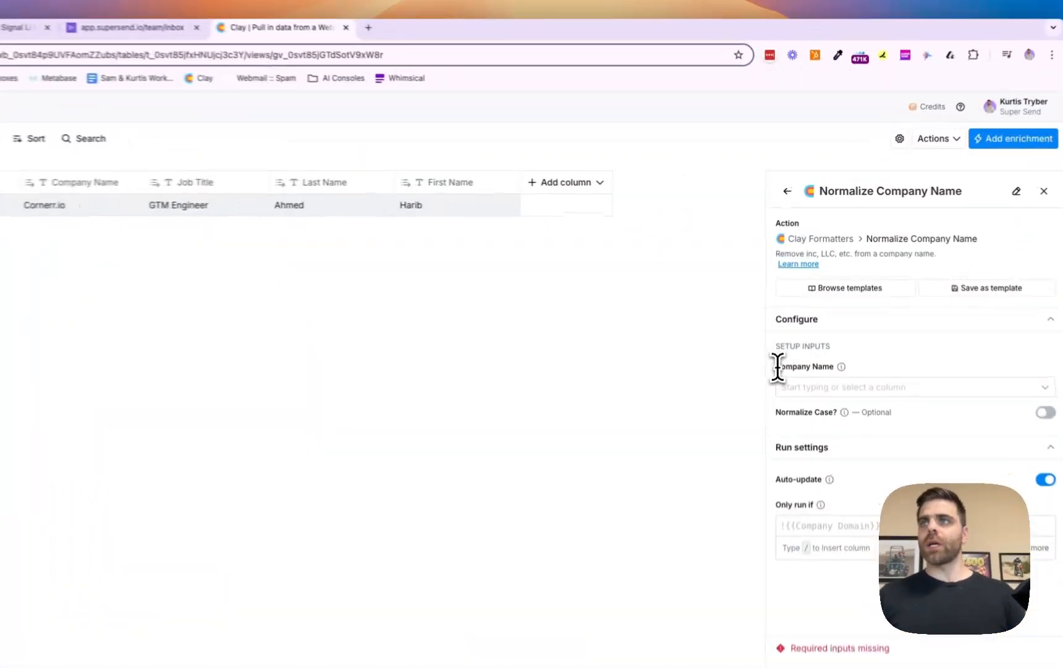
# Use the Company Name column as the Normalize Company Name input and save the enrichment without running it
pyautogui.moveTo(797, 307); pyautogui.dragTo(836, 306)
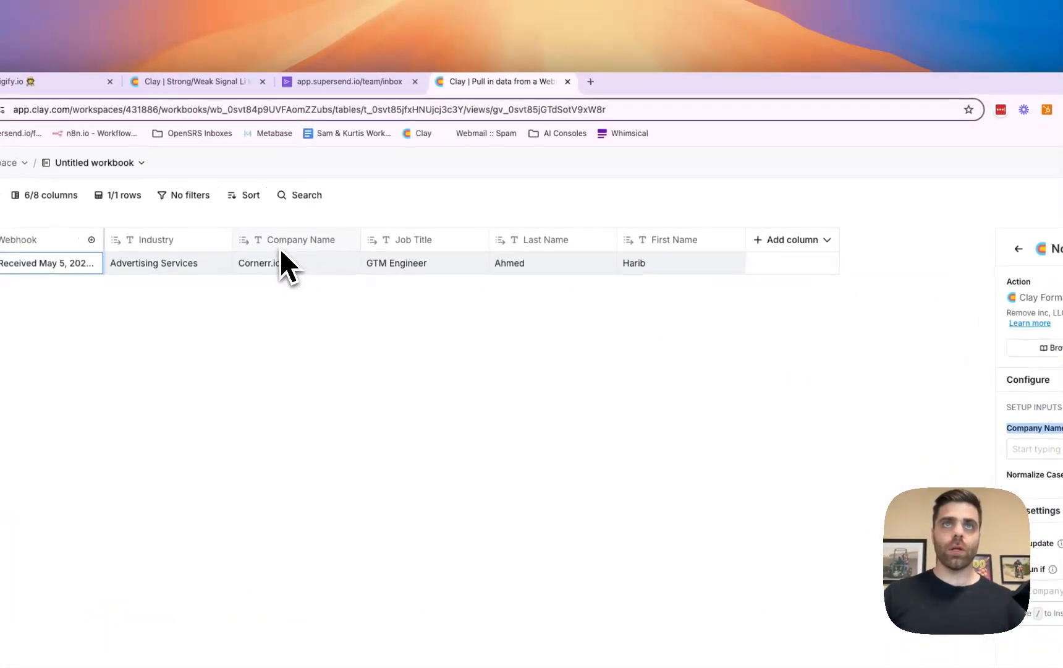
pyautogui.click(968, 428)
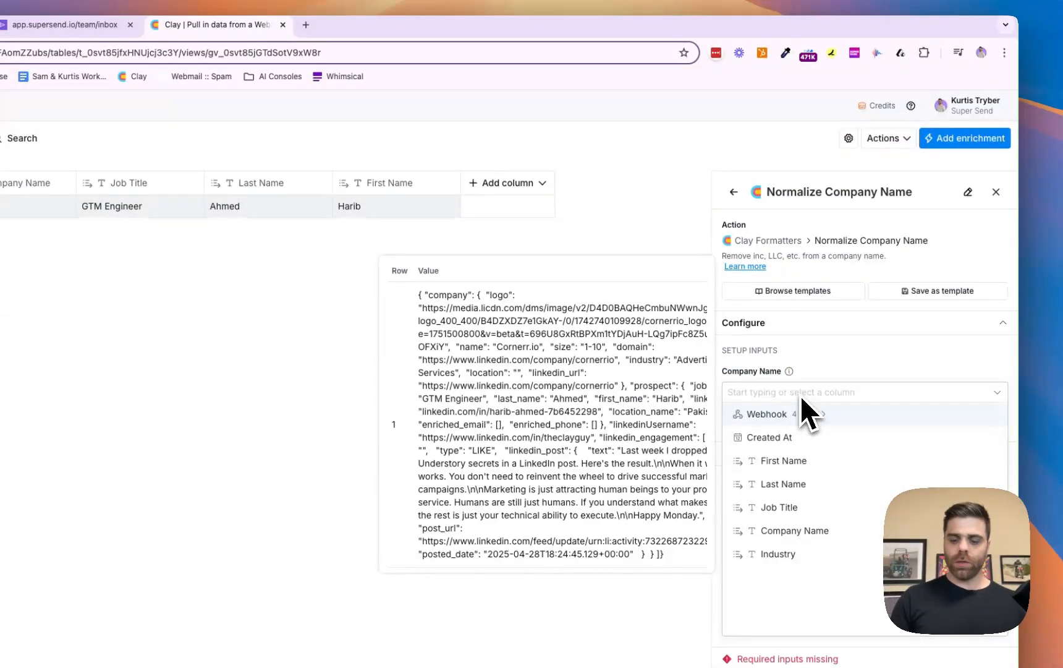
pyautogui.write('/co')
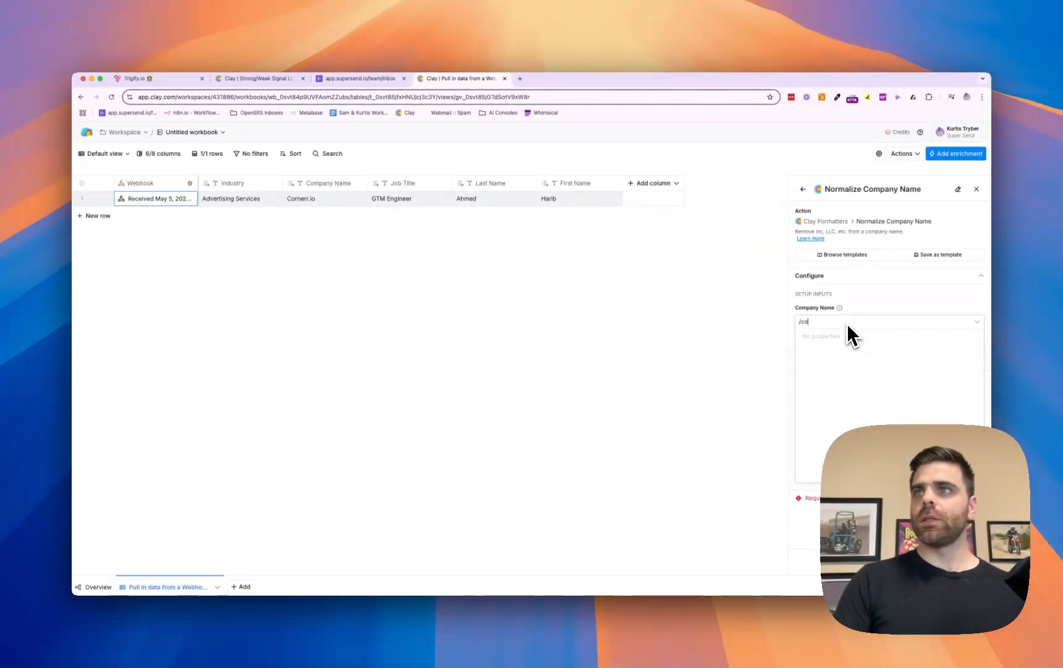
pyautogui.press('BackSpace')
pyautogui.press('BackSpace')
pyautogui.press('BackSpace')
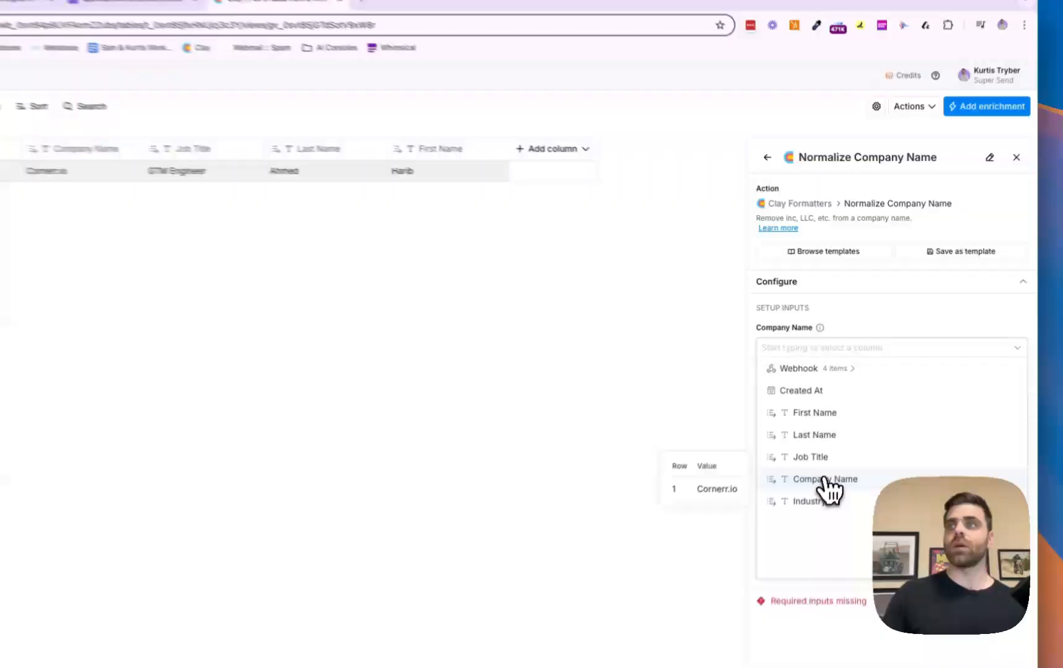
pyautogui.click(844, 414)
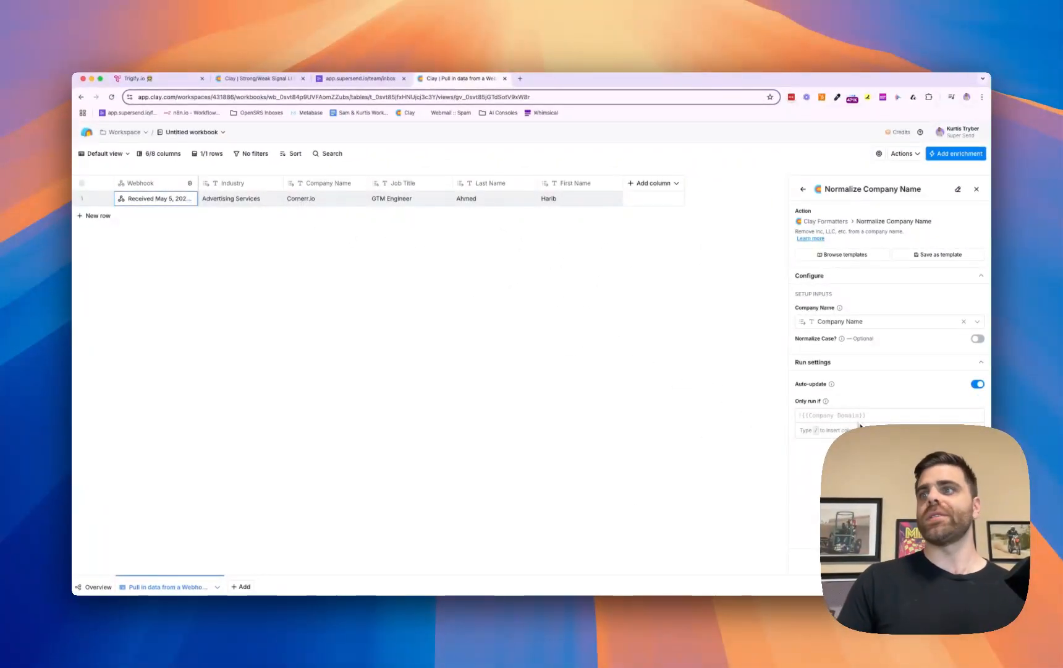
pyautogui.click(949, 561)
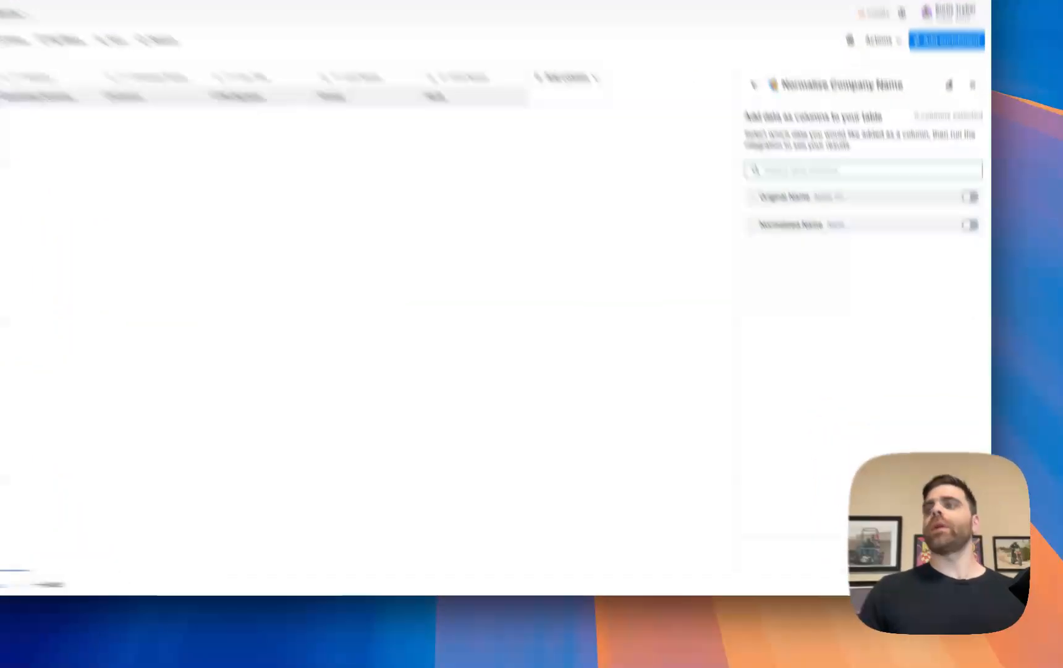
pyautogui.click(967, 561)
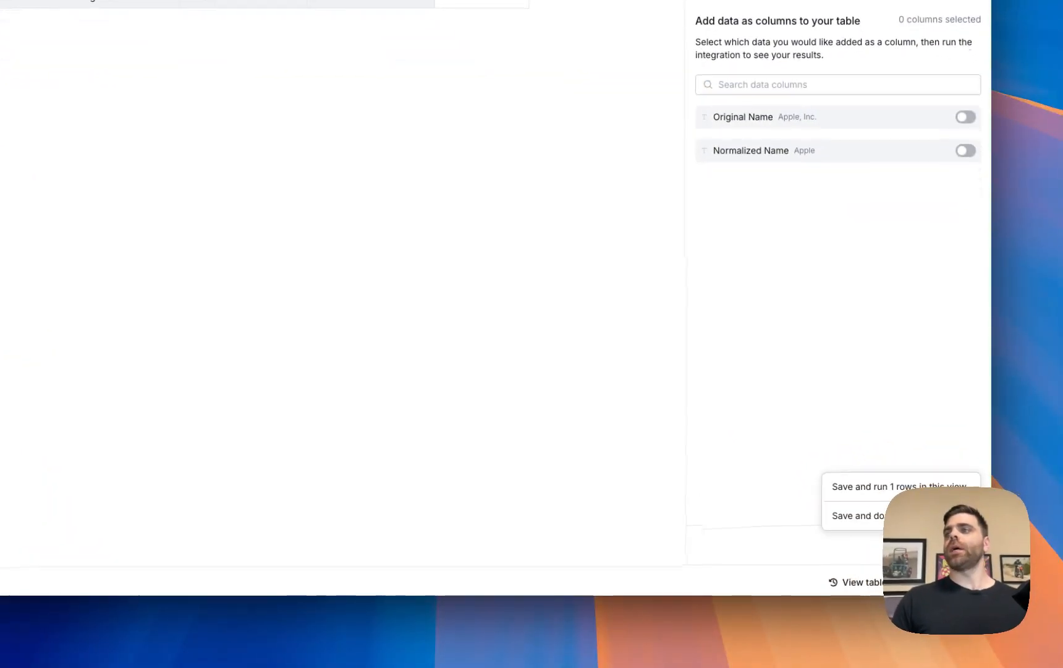
pyautogui.click(933, 492)
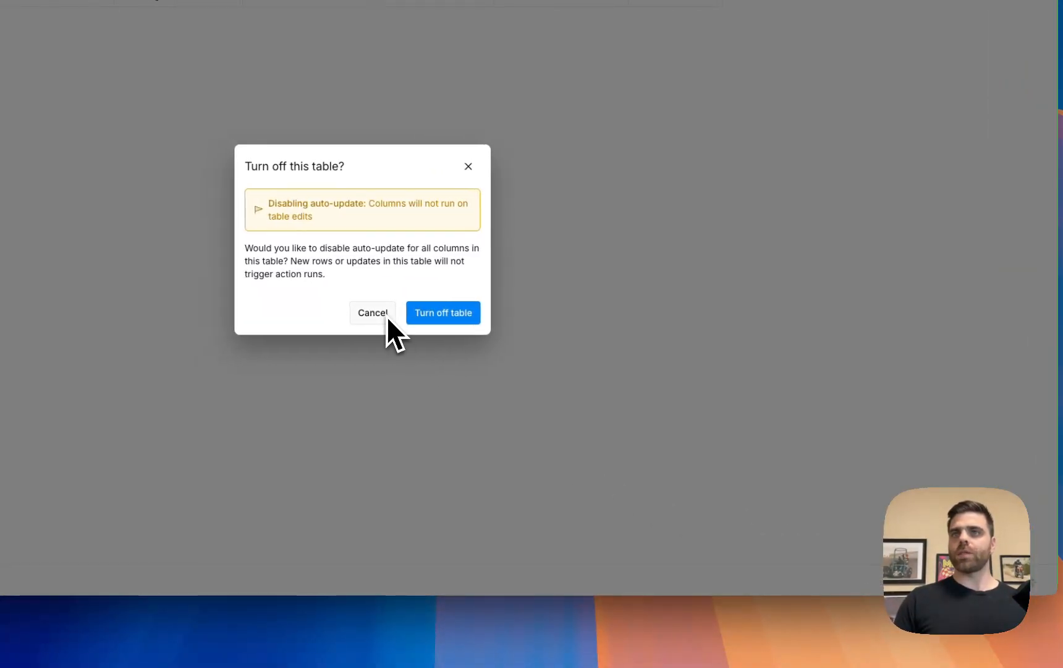
# Turn off the table to disable auto-update for all of its columns
pyautogui.click(372, 312)
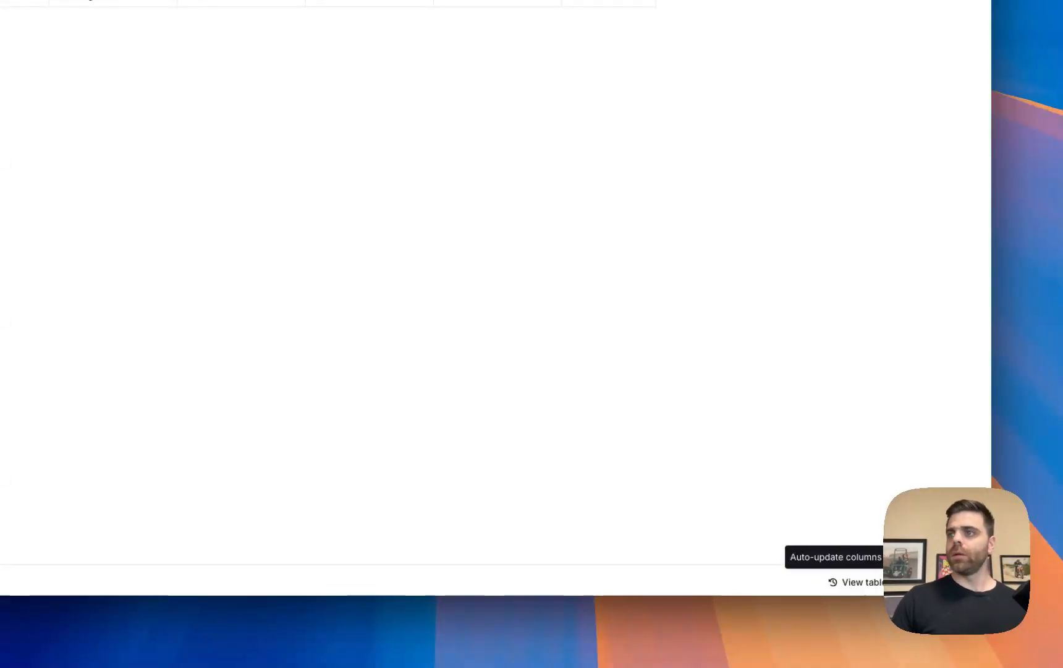
pyautogui.click(951, 582)
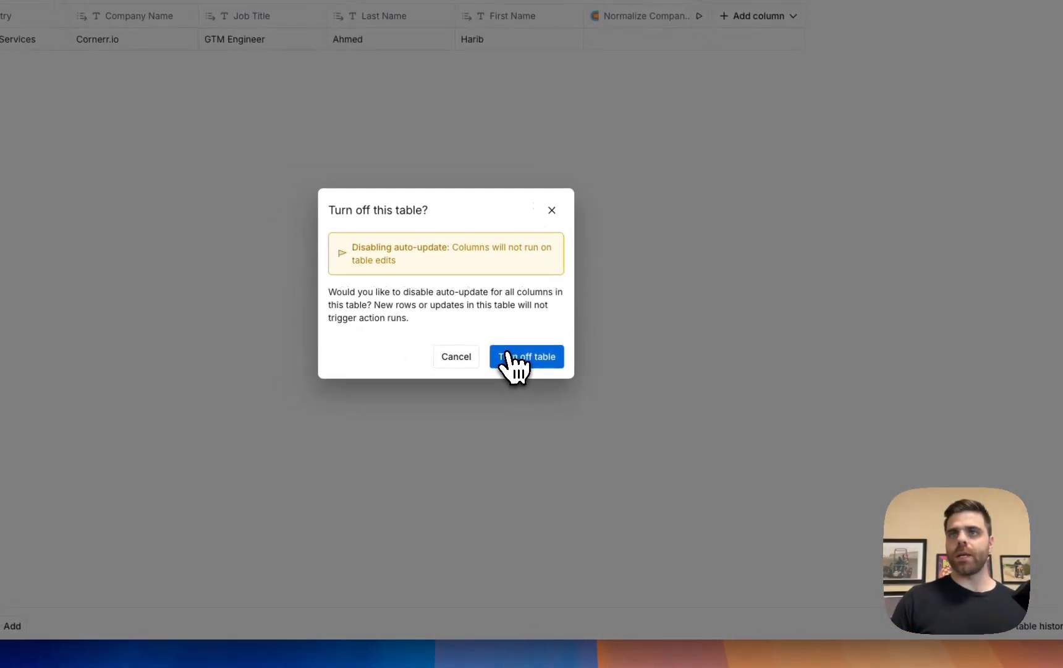
pyautogui.click(507, 354)
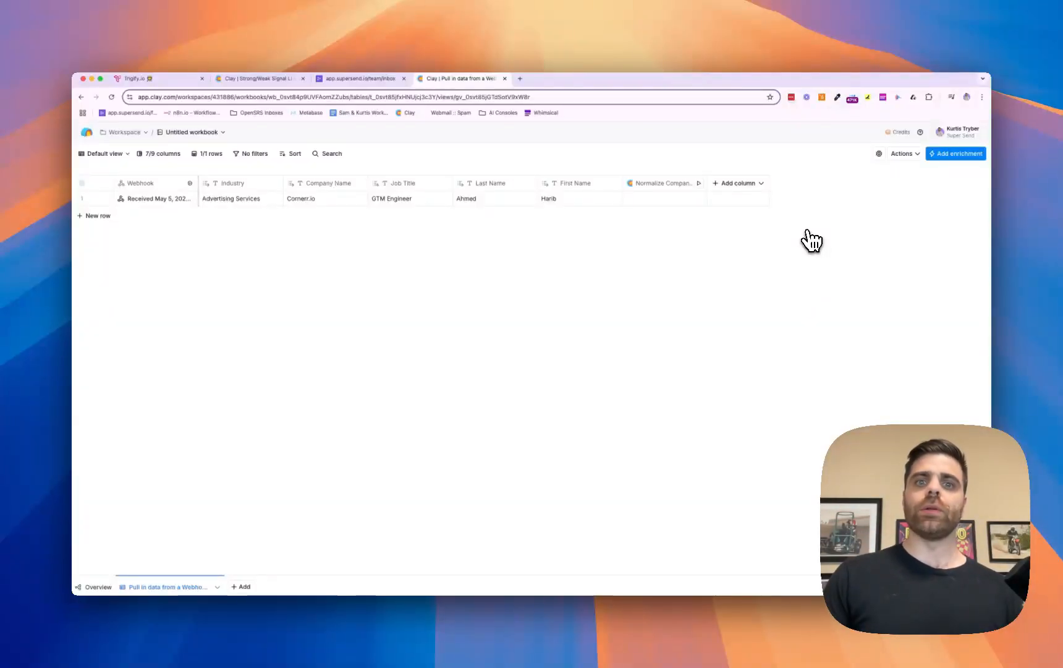
# Run the Normalize Company Name enrichment for the single lead row only
pyautogui.click(680, 197)
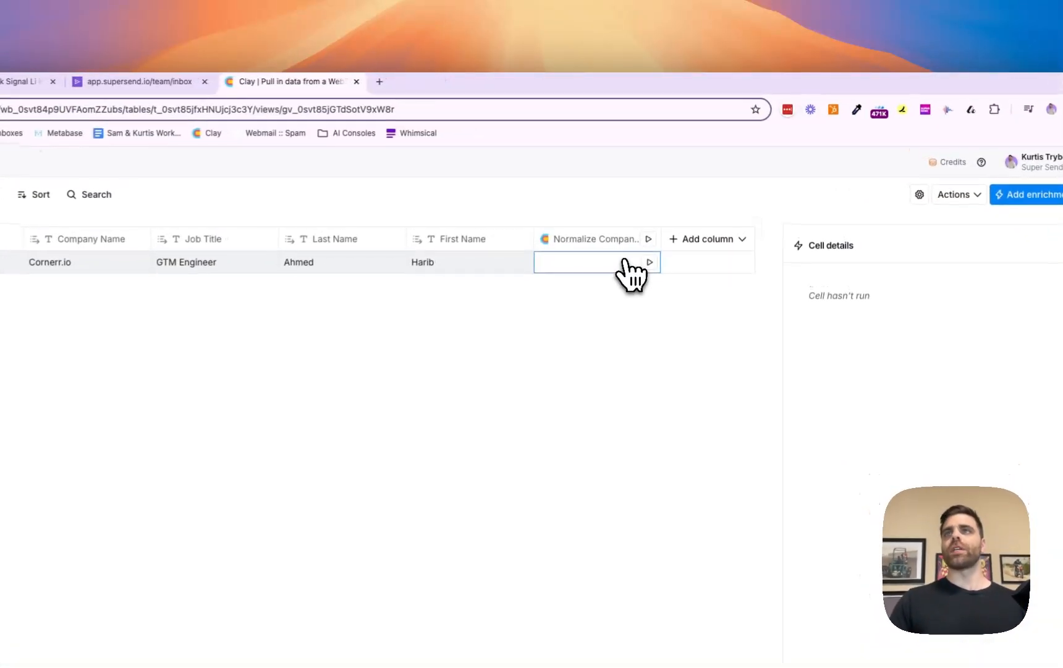
pyautogui.click(595, 238)
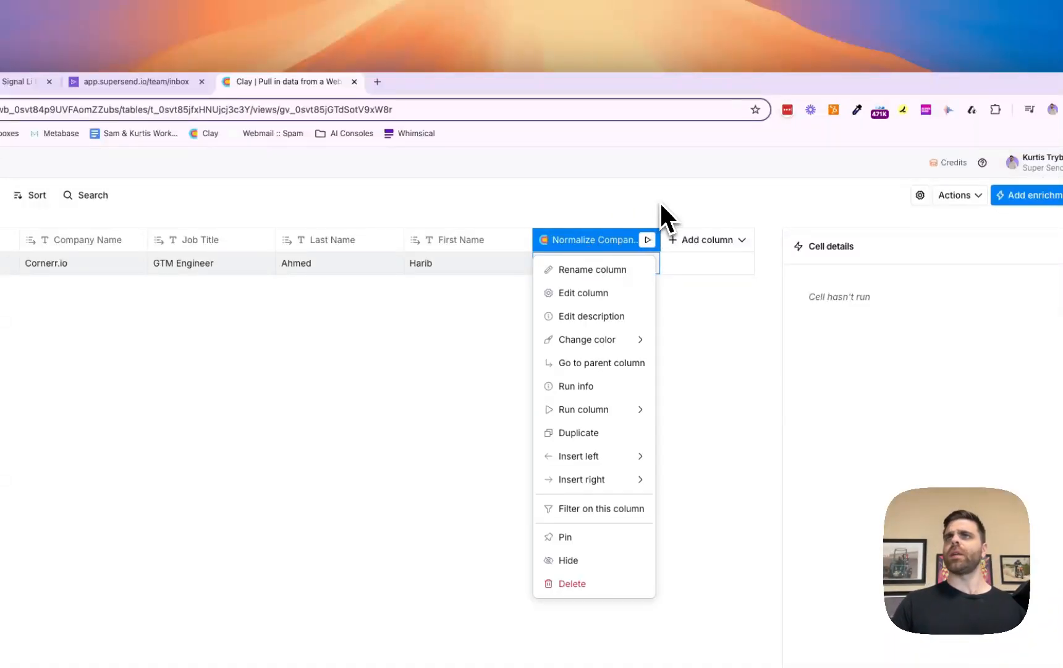
pyautogui.click(657, 226)
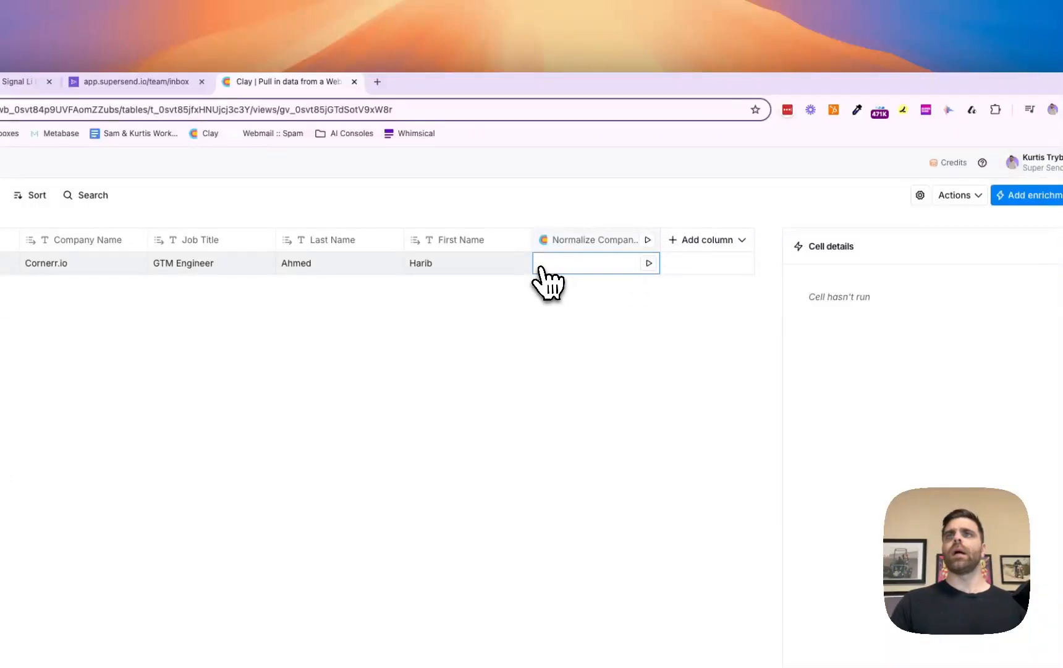
pyautogui.click(648, 263)
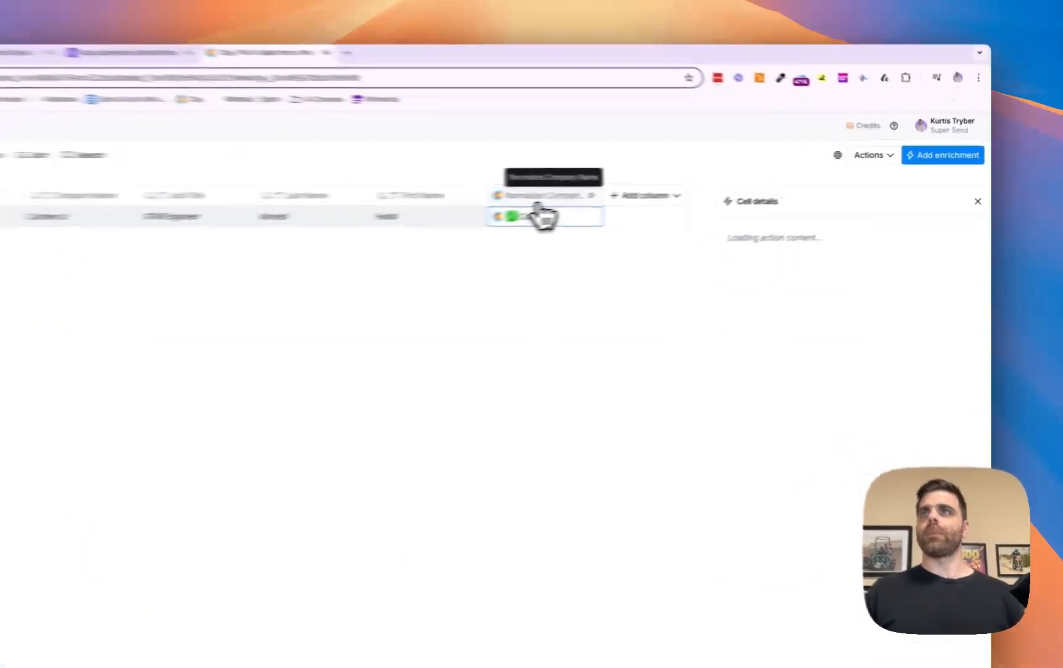
# Review the Normalize Company Name column's configuration and close it without changes
pyautogui.click(659, 183)
pyautogui.click(498, 255)
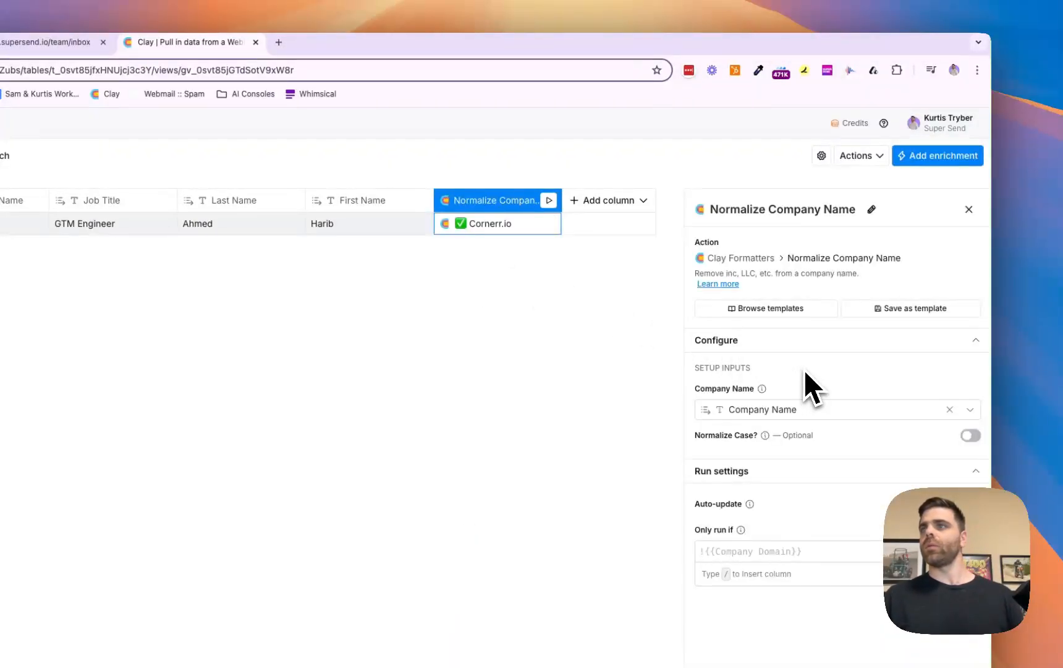
pyautogui.click(969, 209)
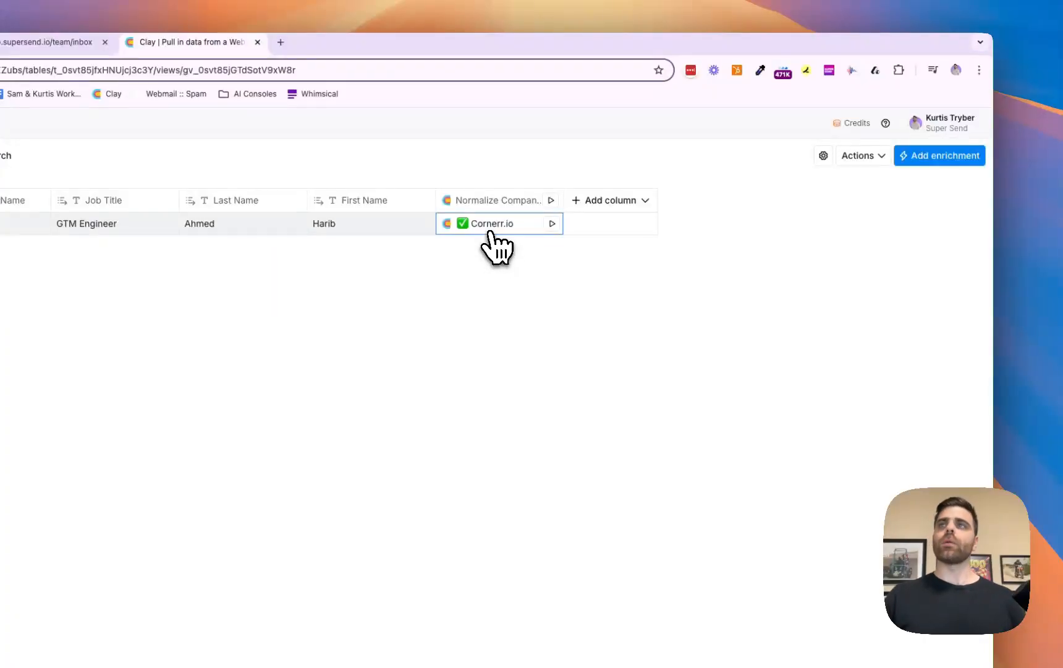
# Start a new Use AI column and look through the available models, keeping Claygent > Argon selected
pyautogui.click(609, 199)
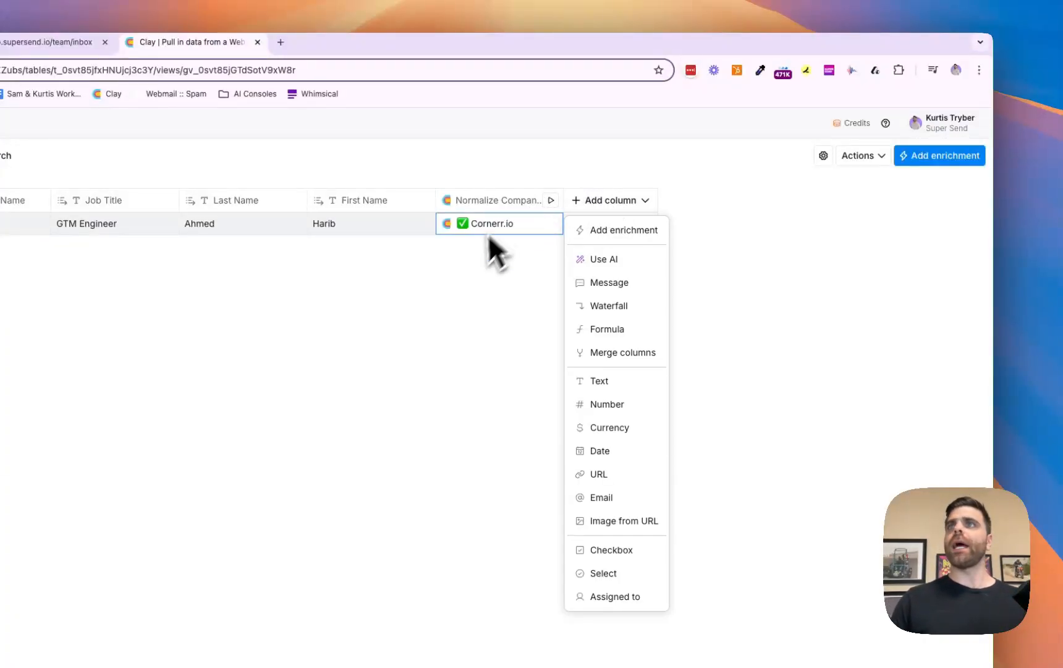
pyautogui.click(611, 260)
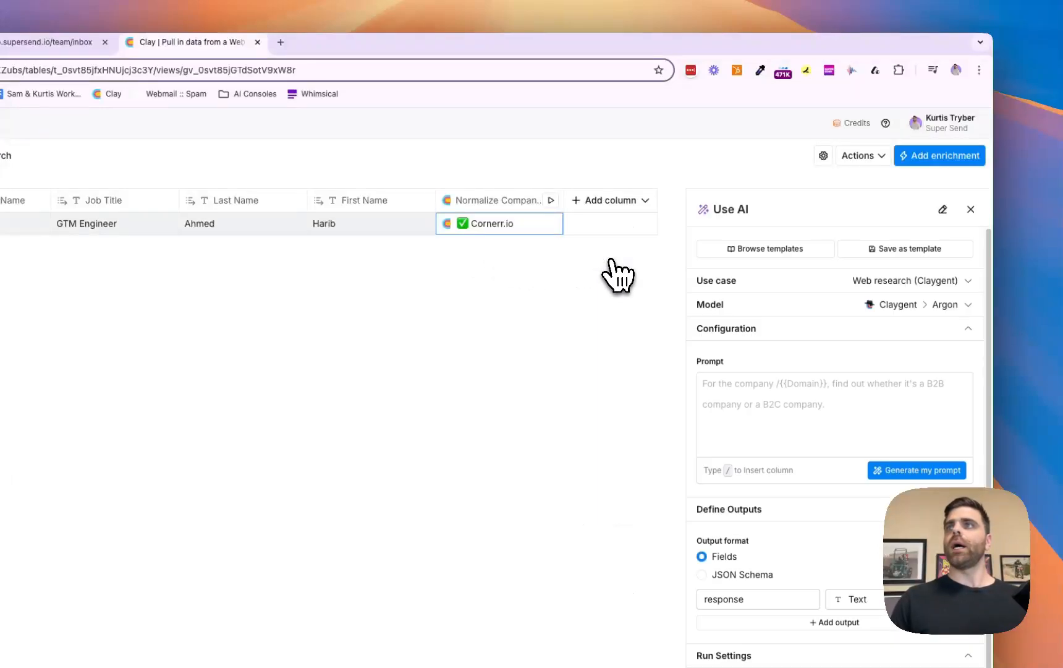
pyautogui.click(802, 386)
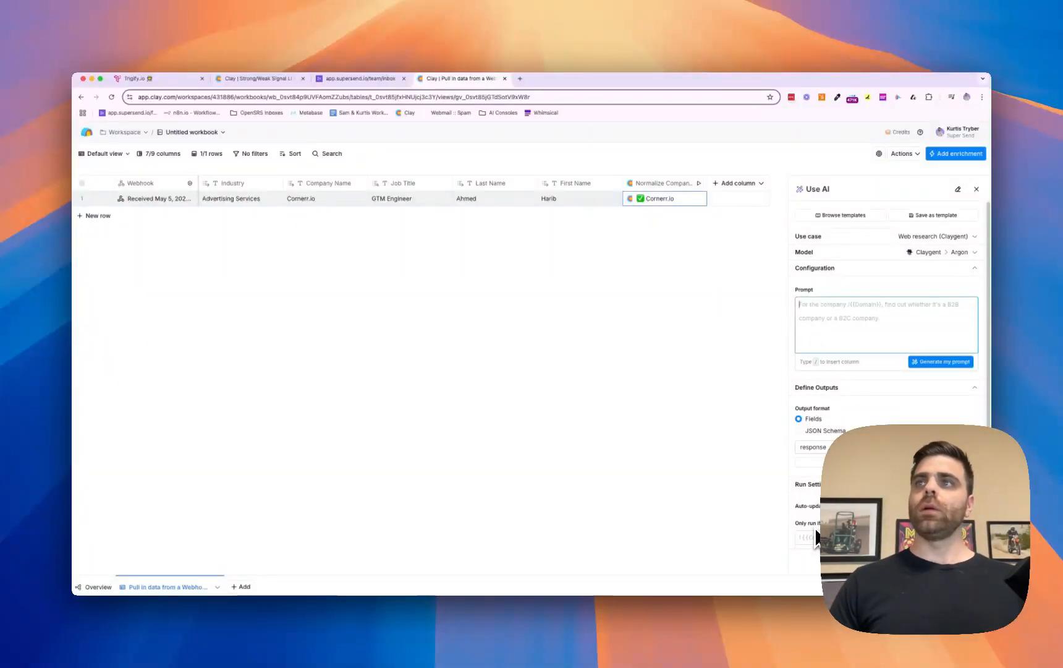
pyautogui.click(879, 252)
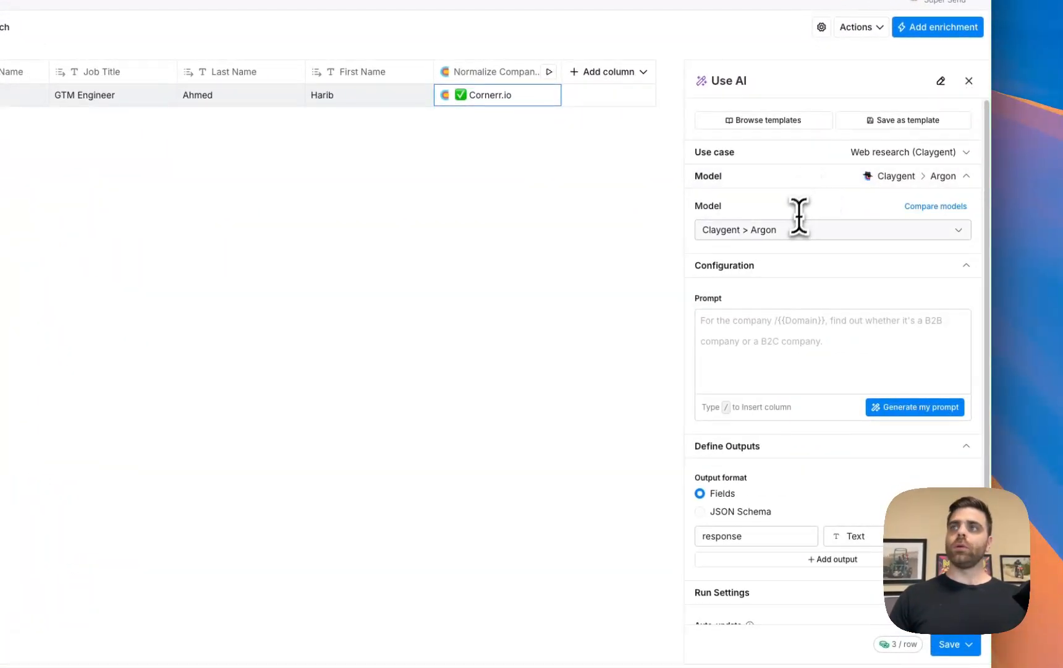
pyautogui.click(793, 229)
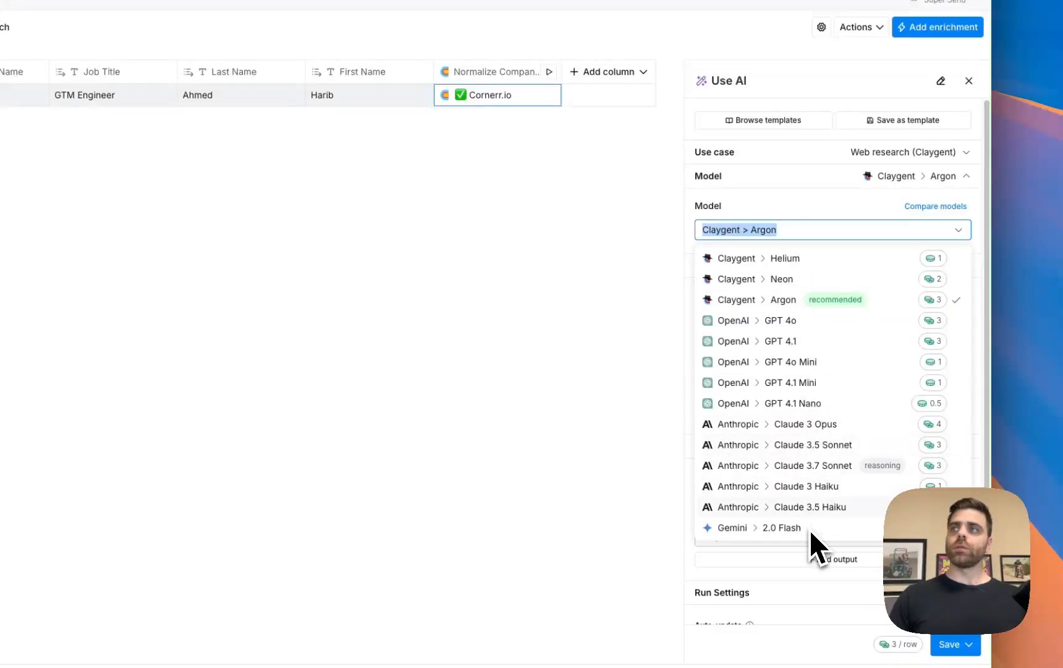
pyautogui.click(793, 229)
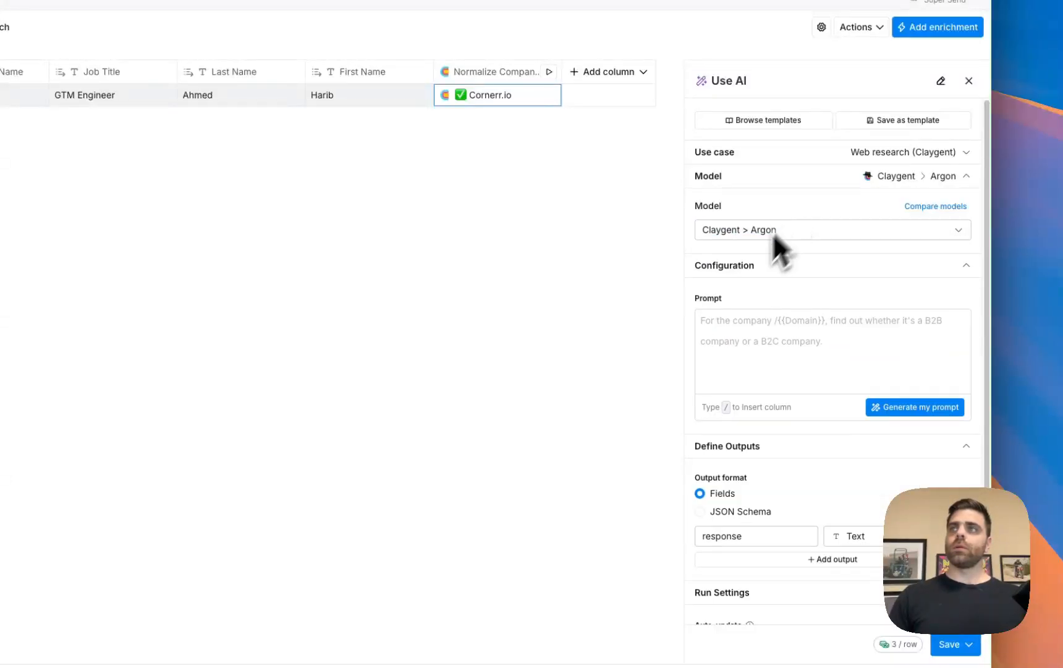
# Write the prompt "I want you to look at [Company Name] and normalize it so it only gives me the name and not anything weird like .com or .io"
pyautogui.click(718, 322)
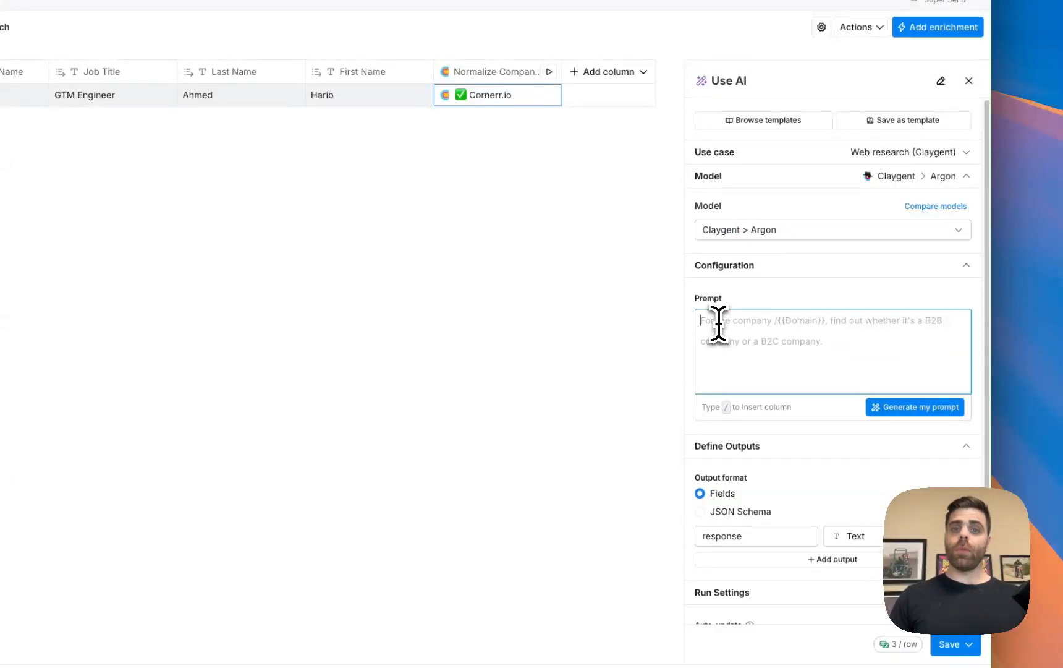
pyautogui.scroll(-2, 719, 323)
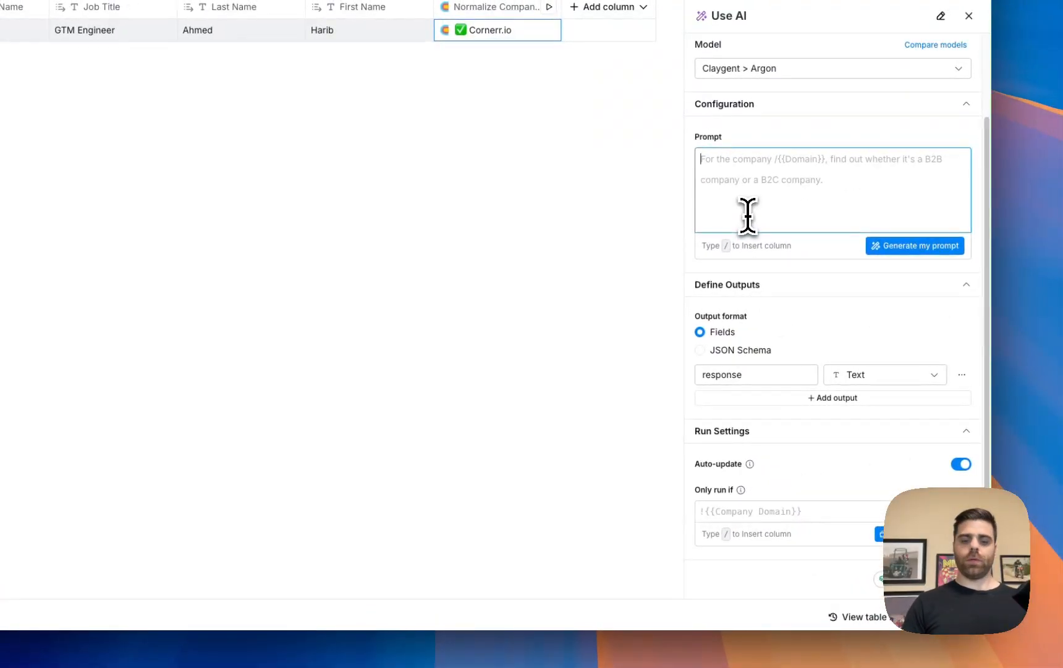
pyautogui.write('I want you to look at ')
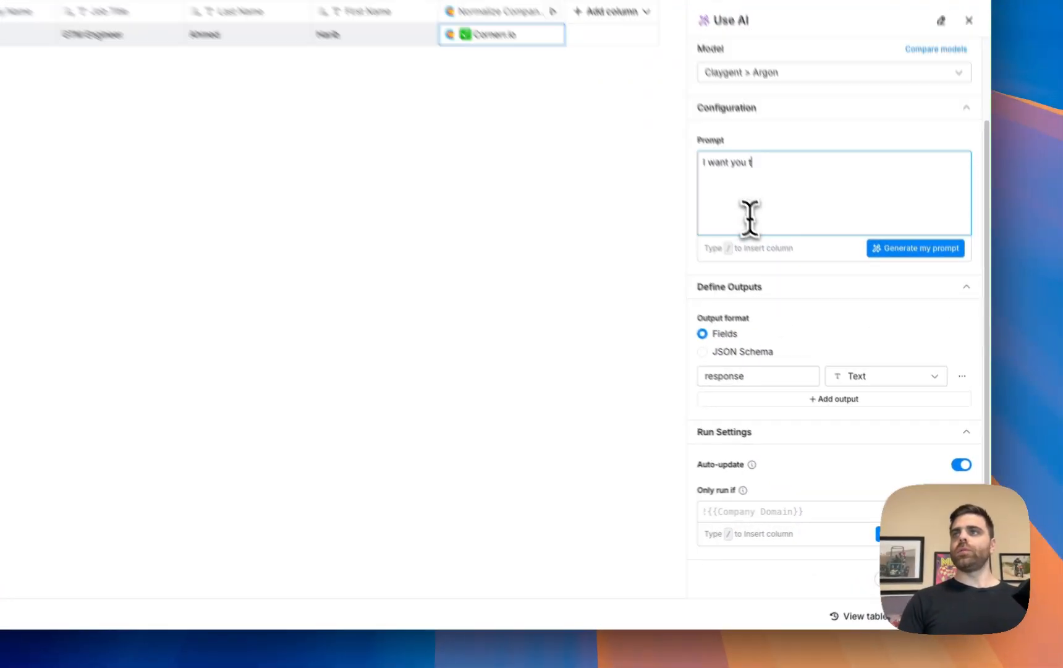
pyautogui.write('/')
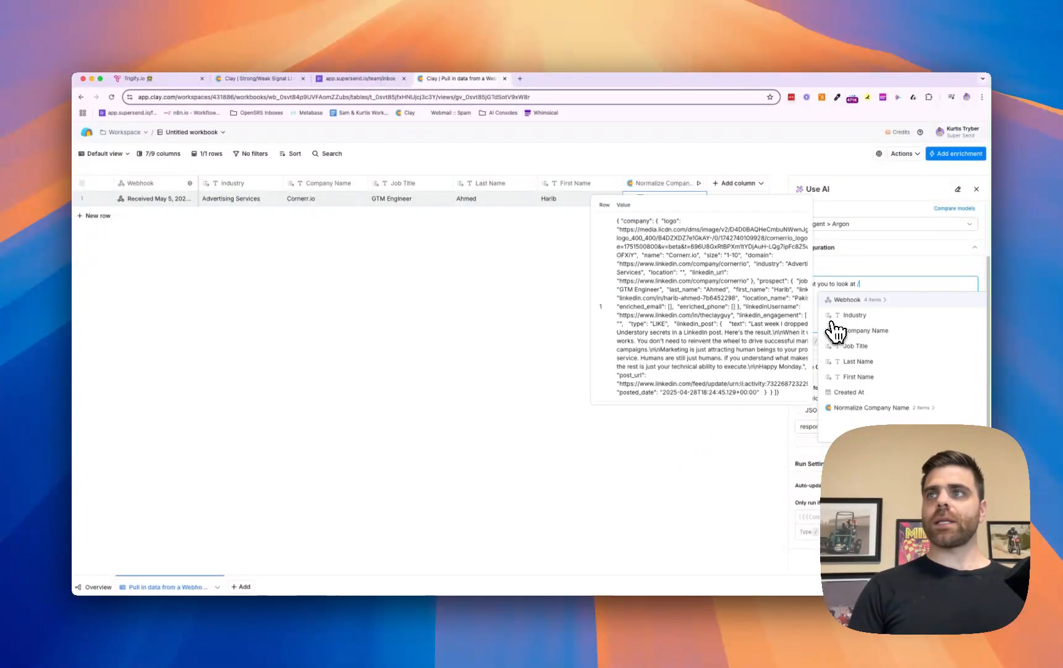
pyautogui.click(836, 331)
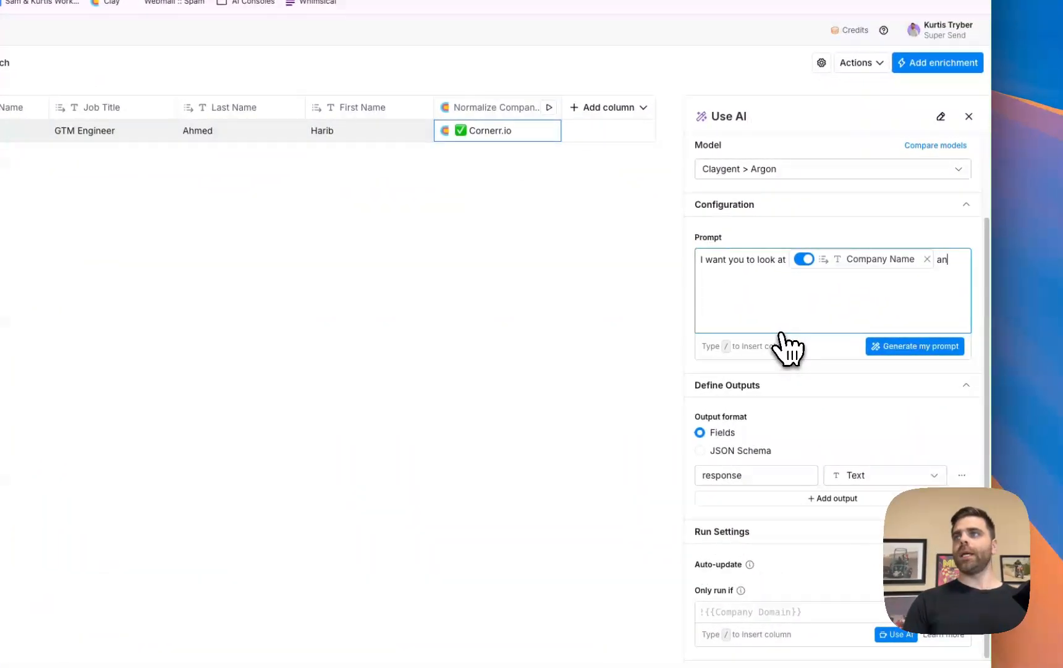
pyautogui.write('and normalize it so it only gives me the name and not anyt')
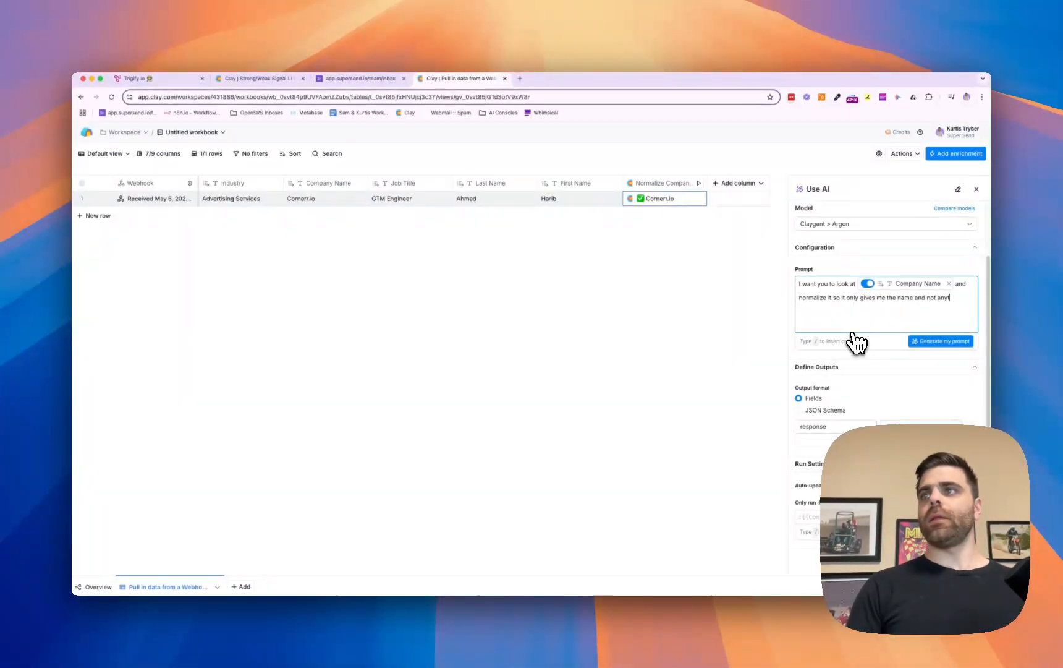
pyautogui.write('hing')
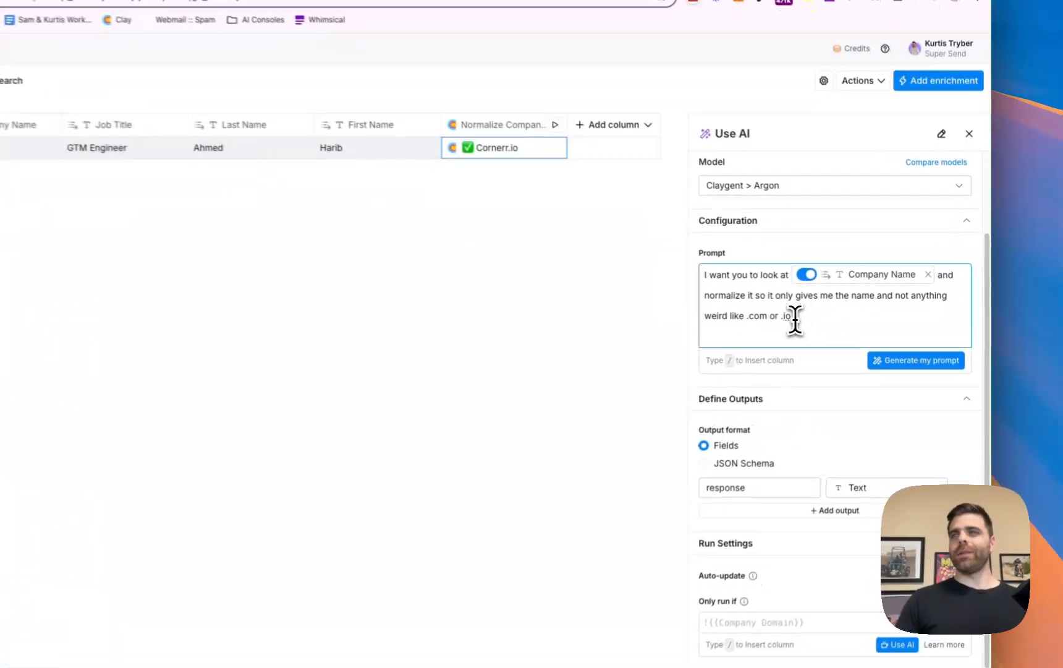
# Generate an optimized Claygent prompt from the drafted company-name instruction
pyautogui.moveTo(861, 313); pyautogui.dragTo(798, 290)
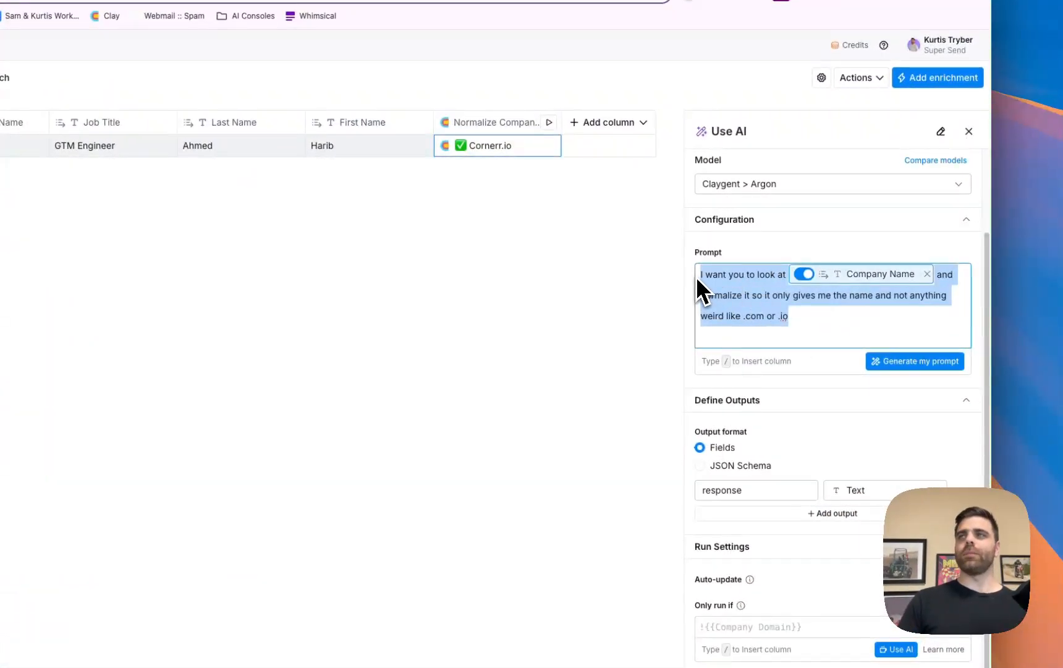
pyautogui.click(900, 364)
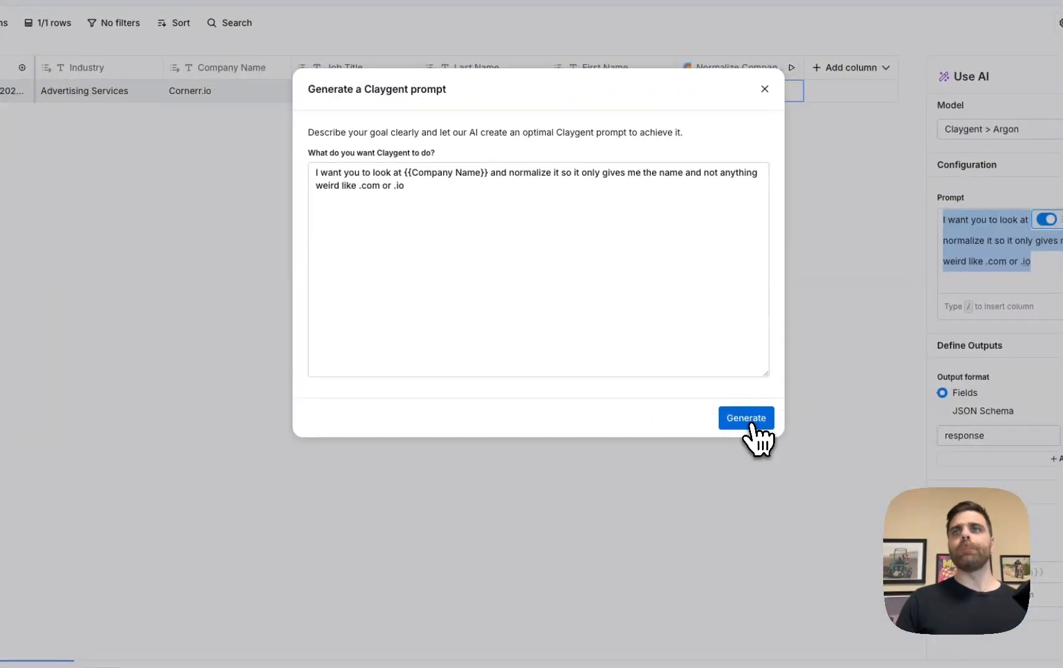
pyautogui.click(751, 424)
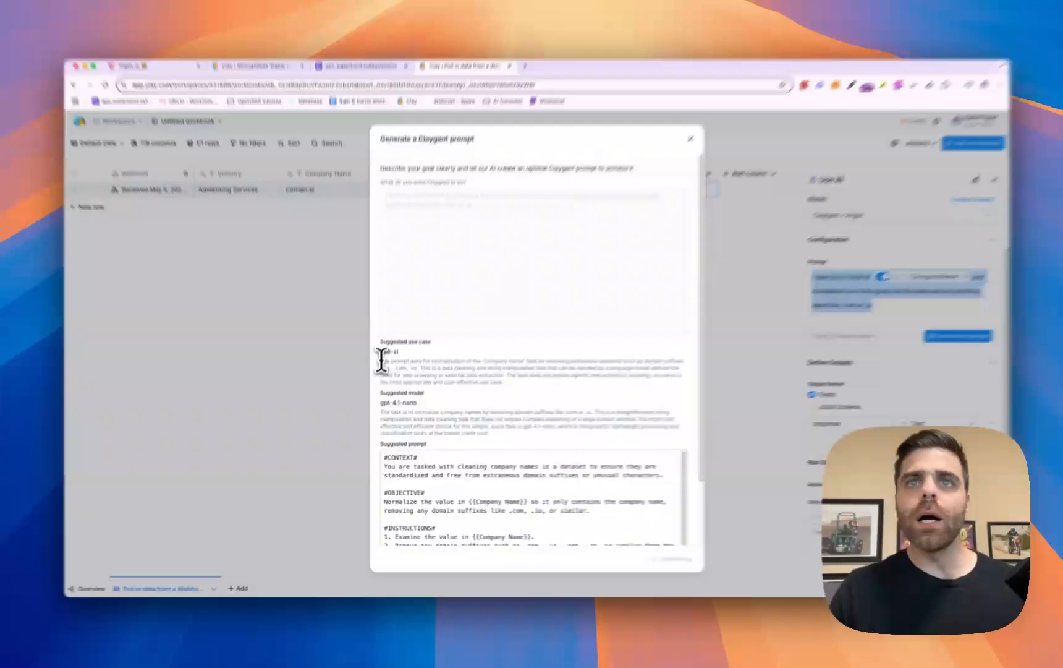
# Review the suggested use case, model, prompt and output format, and accept the generated prompt
pyautogui.moveTo(381, 360); pyautogui.dragTo(495, 366)
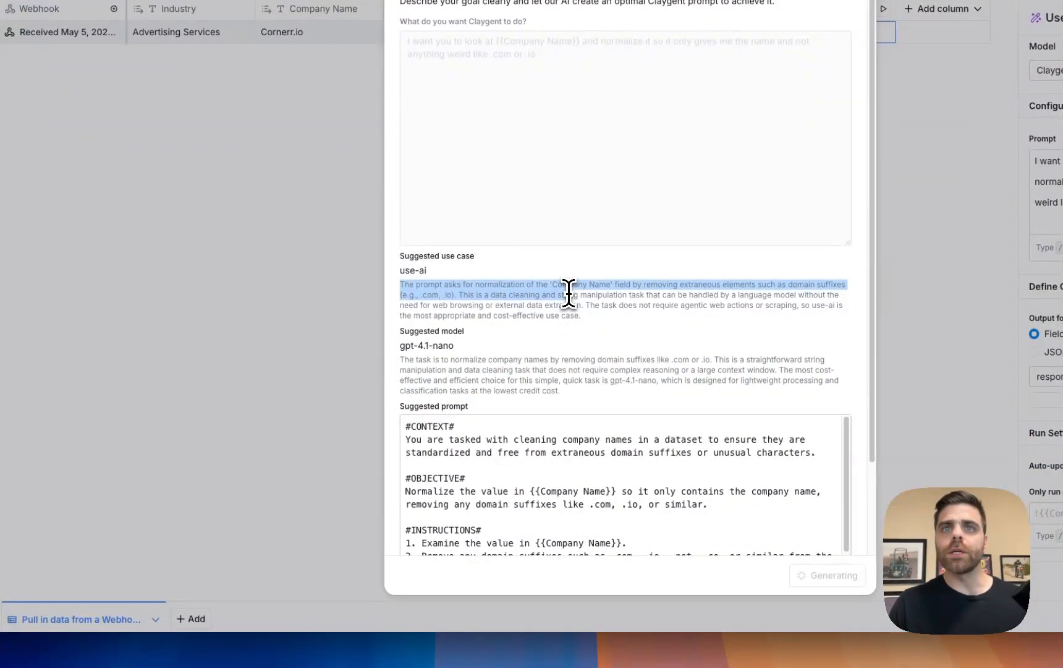
pyautogui.moveTo(399, 345); pyautogui.dragTo(456, 346)
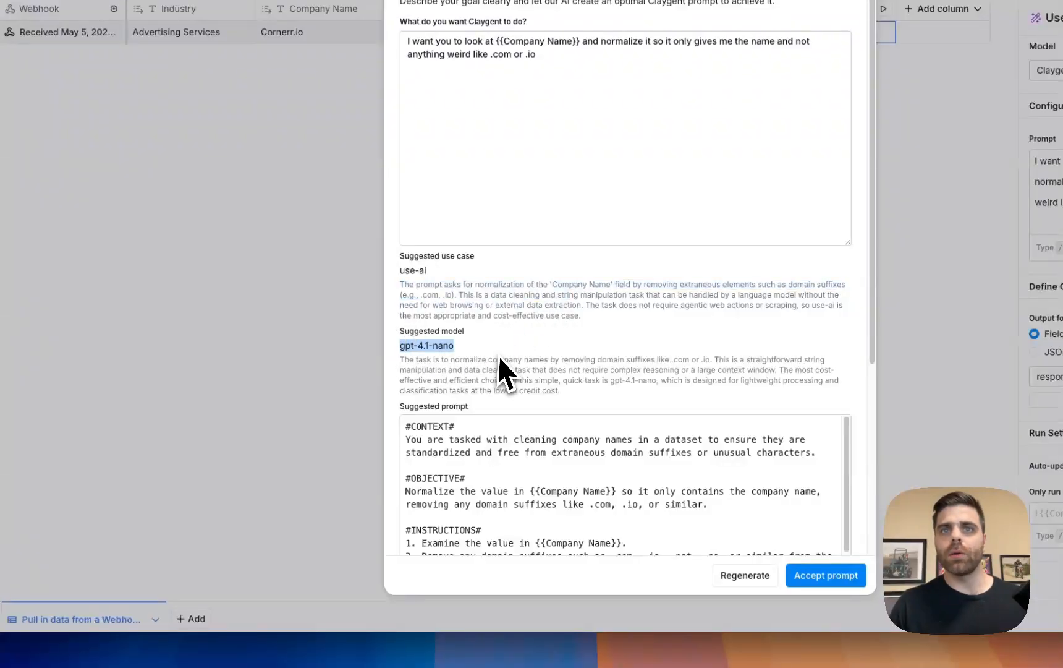
pyautogui.scroll(-4, 502, 439)
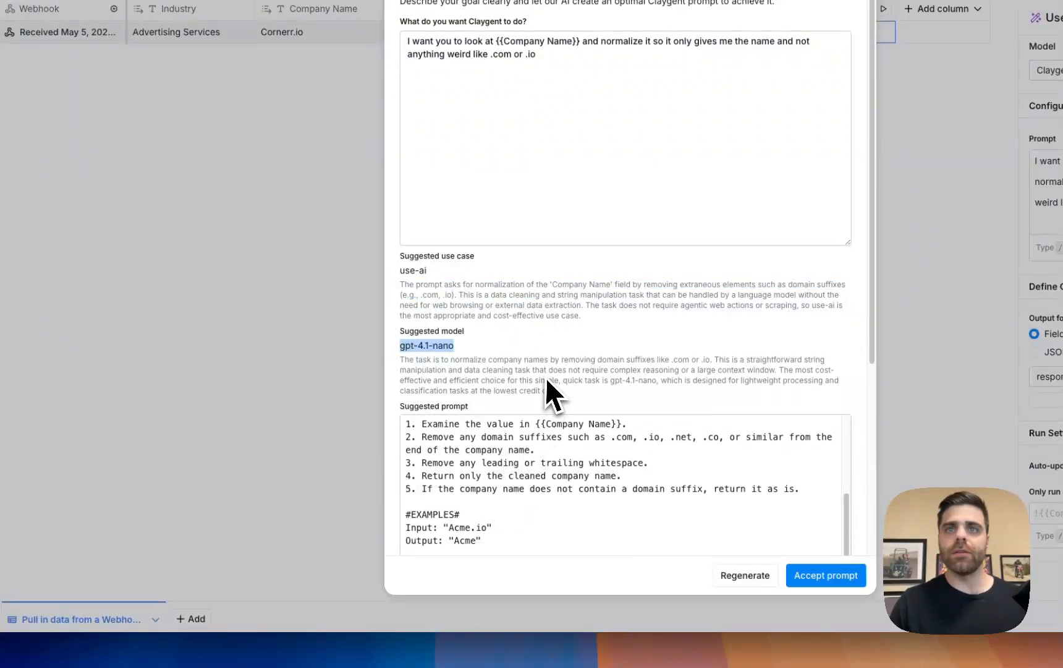
pyautogui.scroll(-5, 545, 377)
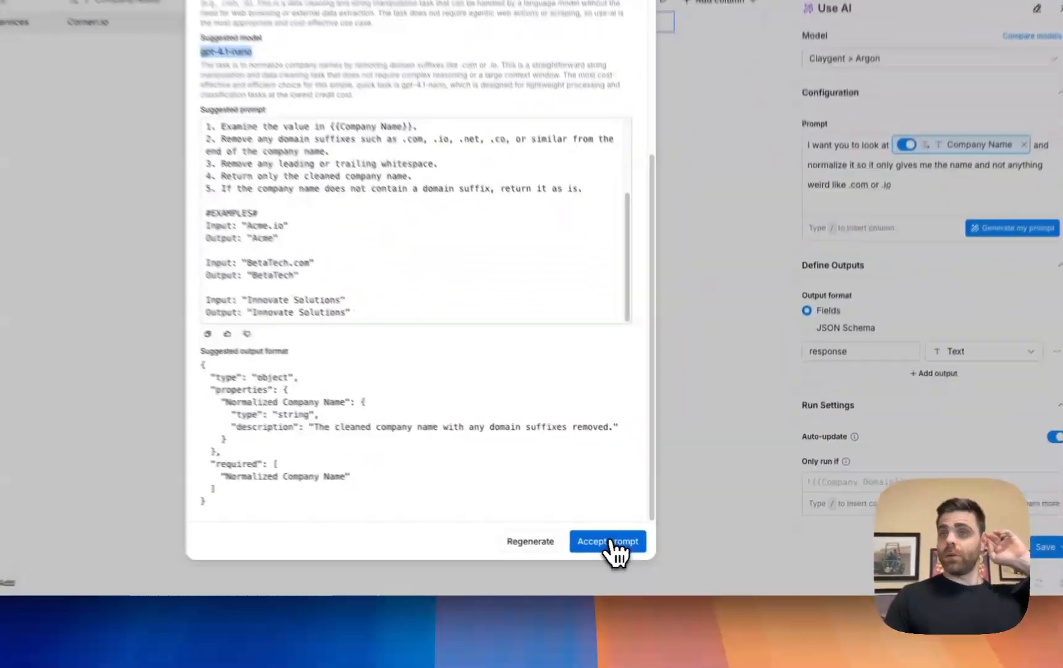
pyautogui.click(611, 542)
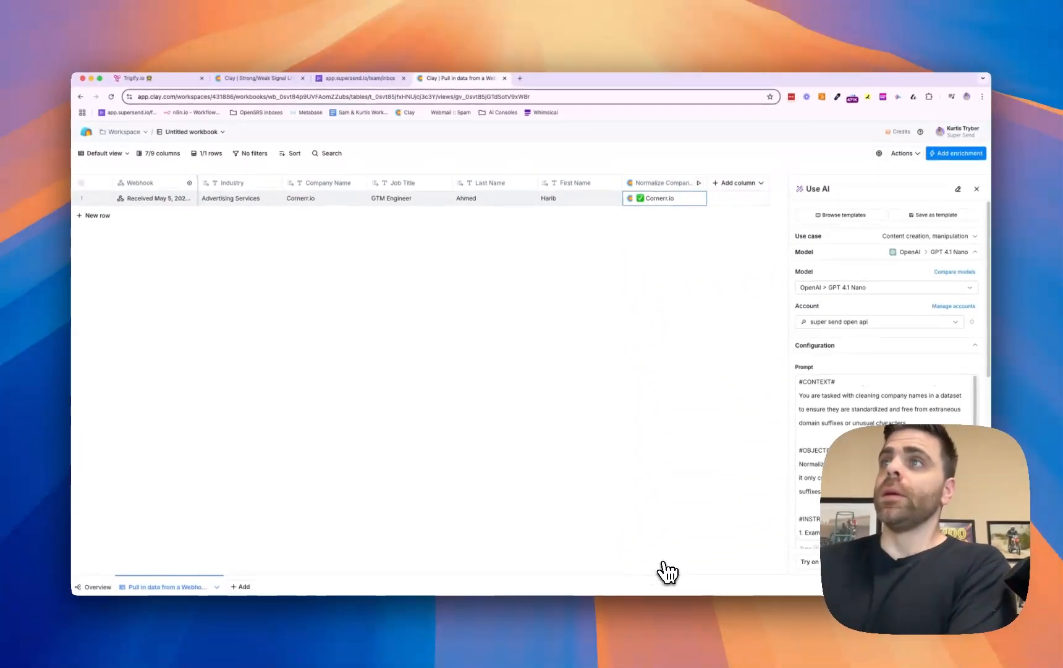
# Compare the credit costs of the available models and switch the AI column's model to Gemini > 2.0 Flash
pyautogui.click(872, 253)
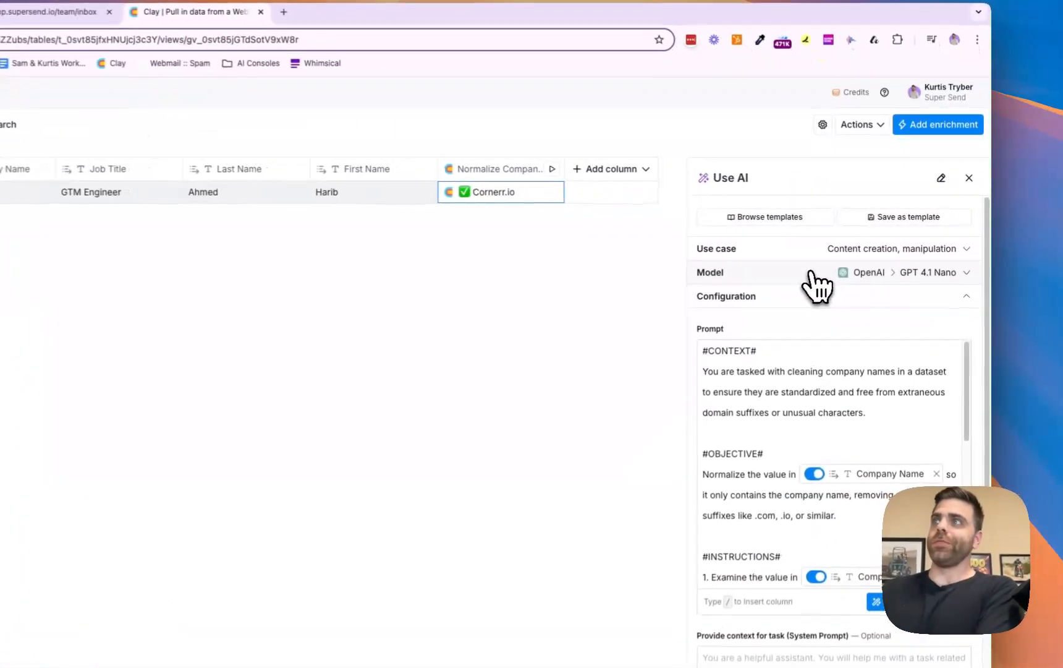
pyautogui.click(815, 285)
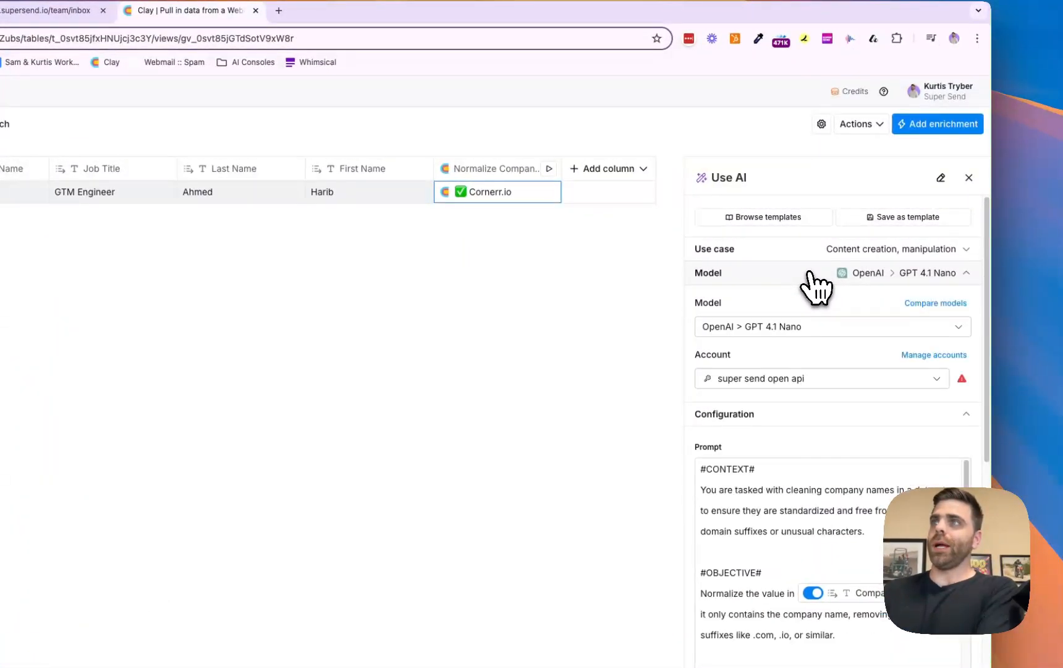
pyautogui.click(806, 328)
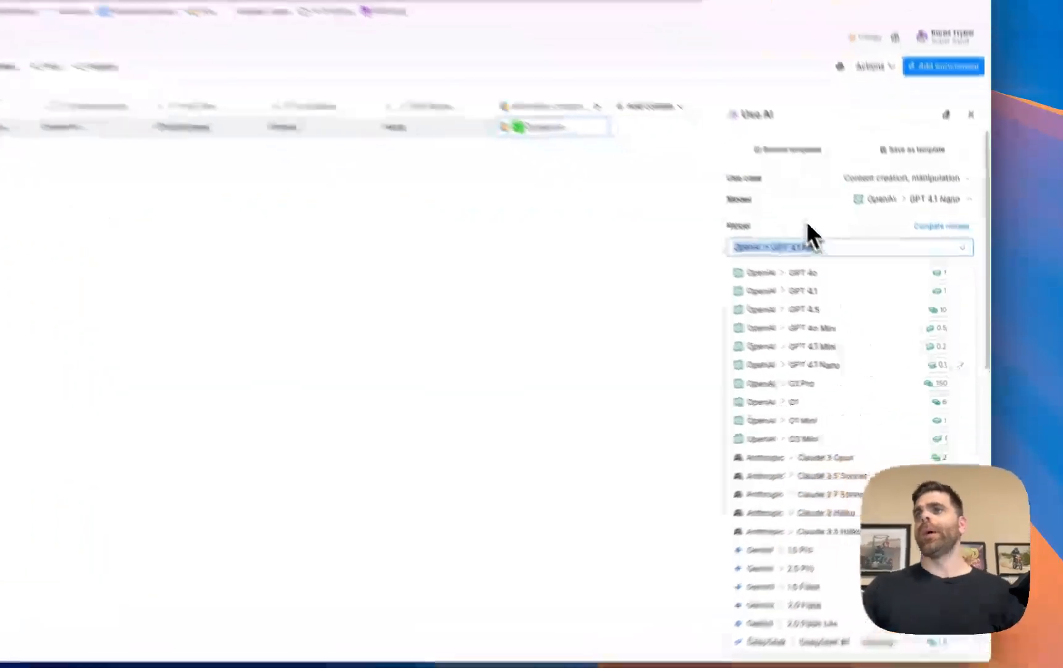
pyautogui.click(853, 268)
pyautogui.click(848, 177)
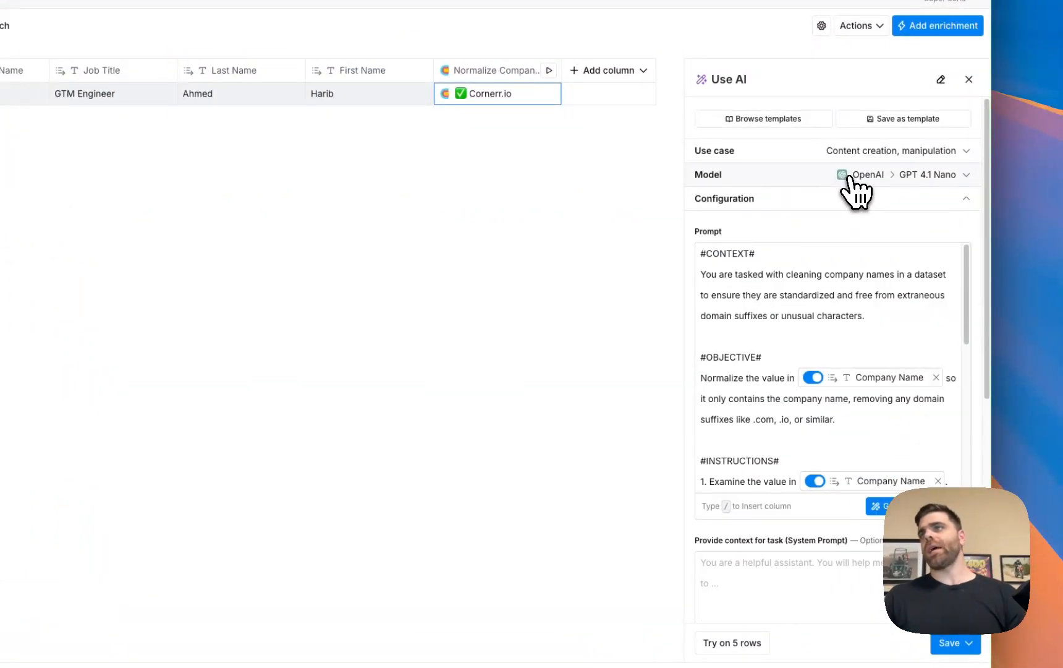
pyautogui.click(849, 177)
pyautogui.click(938, 179)
pyautogui.click(938, 179)
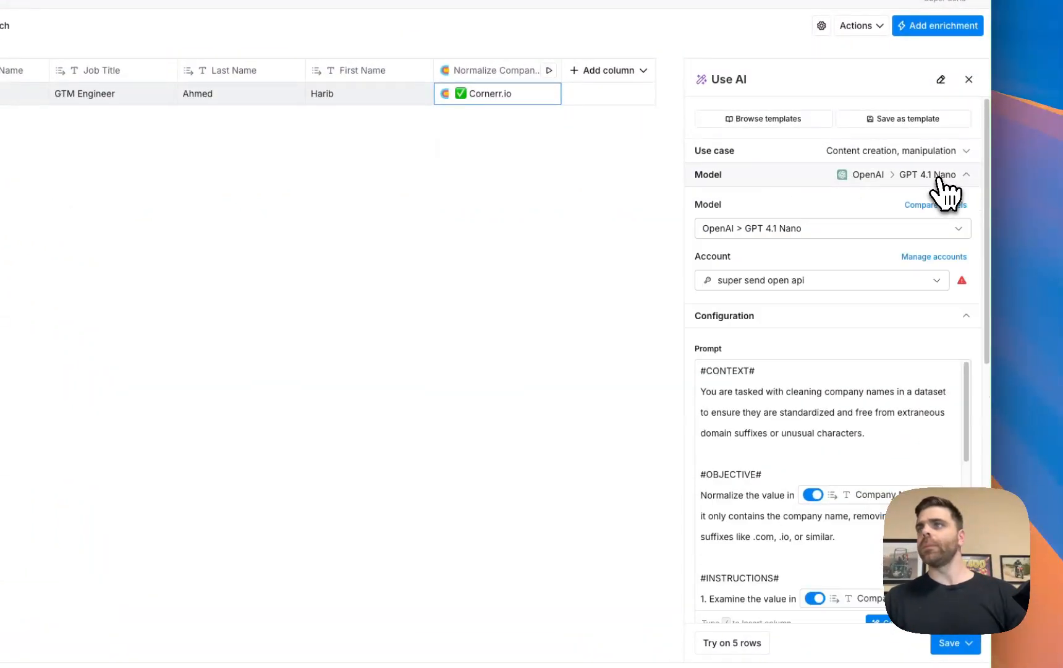
pyautogui.click(827, 228)
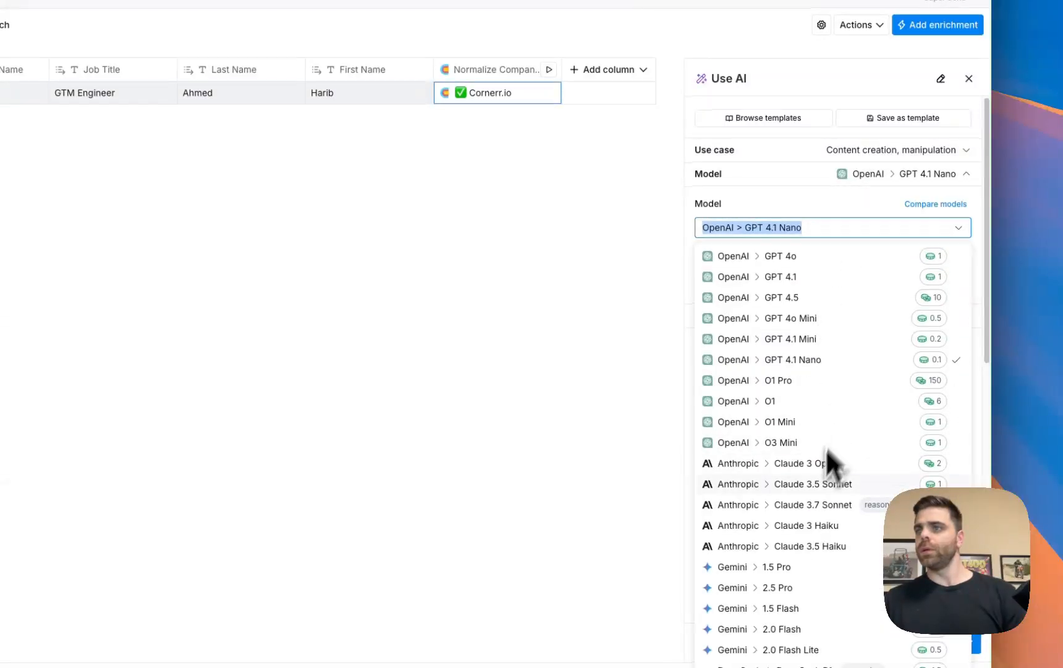
pyautogui.click(803, 632)
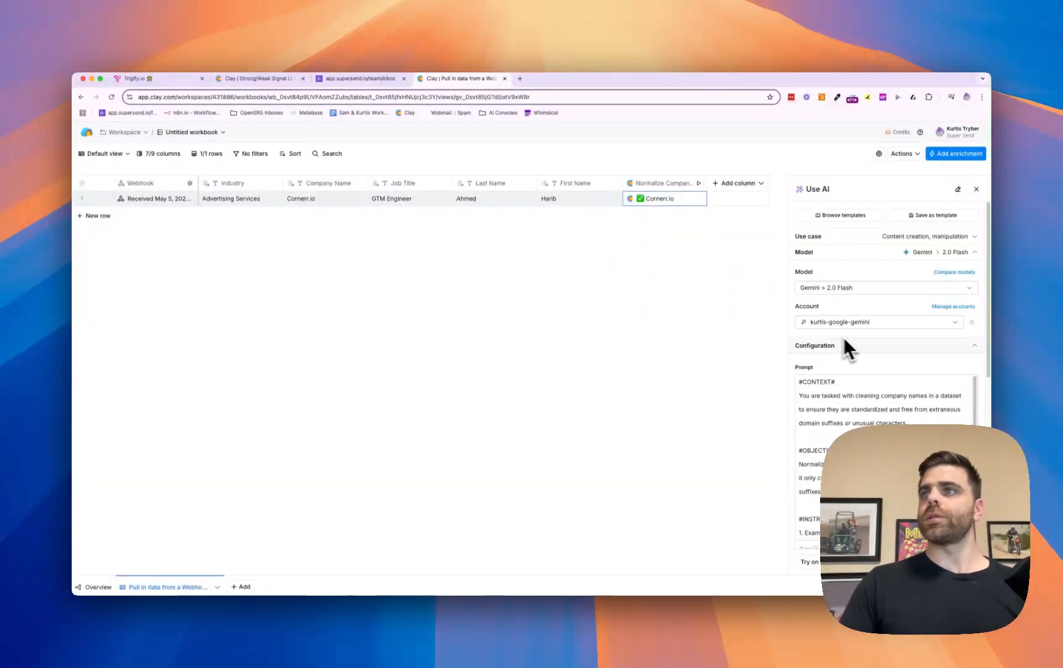
# Check the remaining prompt instructions and settings, and save the AI enrichment to the table
pyautogui.scroll(-1, 878, 353)
pyautogui.scroll(-5, 856, 420)
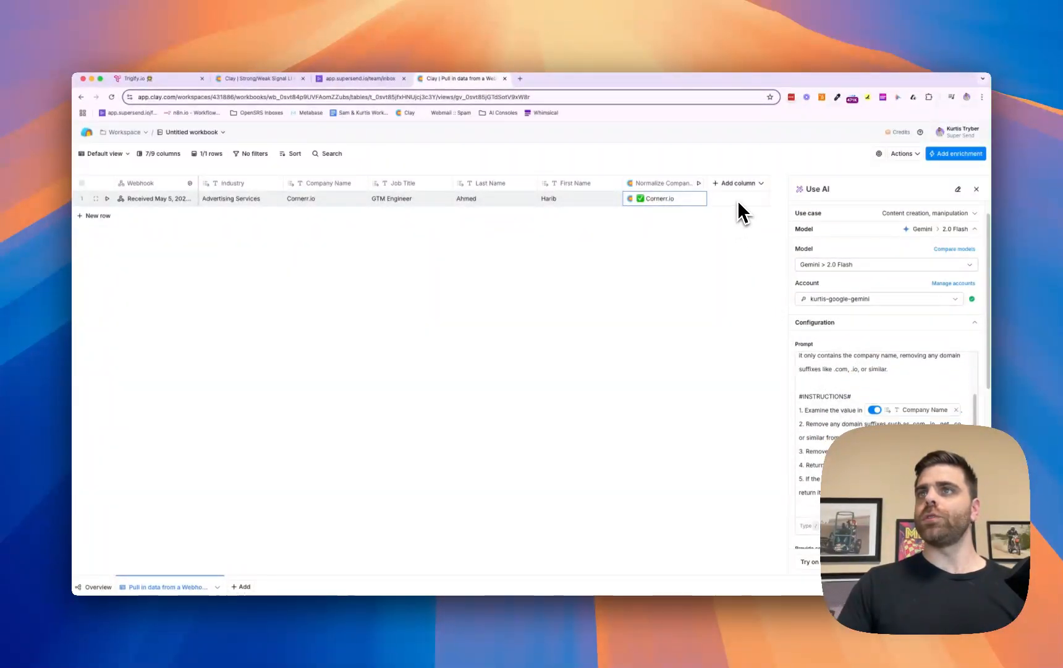
pyautogui.scroll(-3, 883, 421)
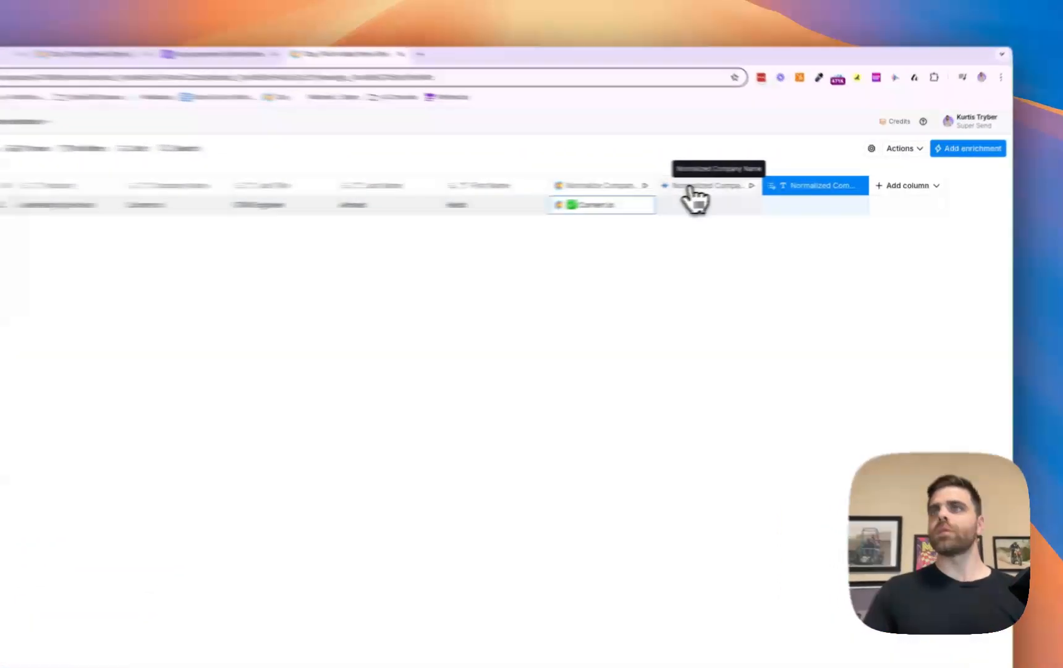
# Run the Gemini-based Normalized Company Name column for the single lead row only
pyautogui.click(691, 191)
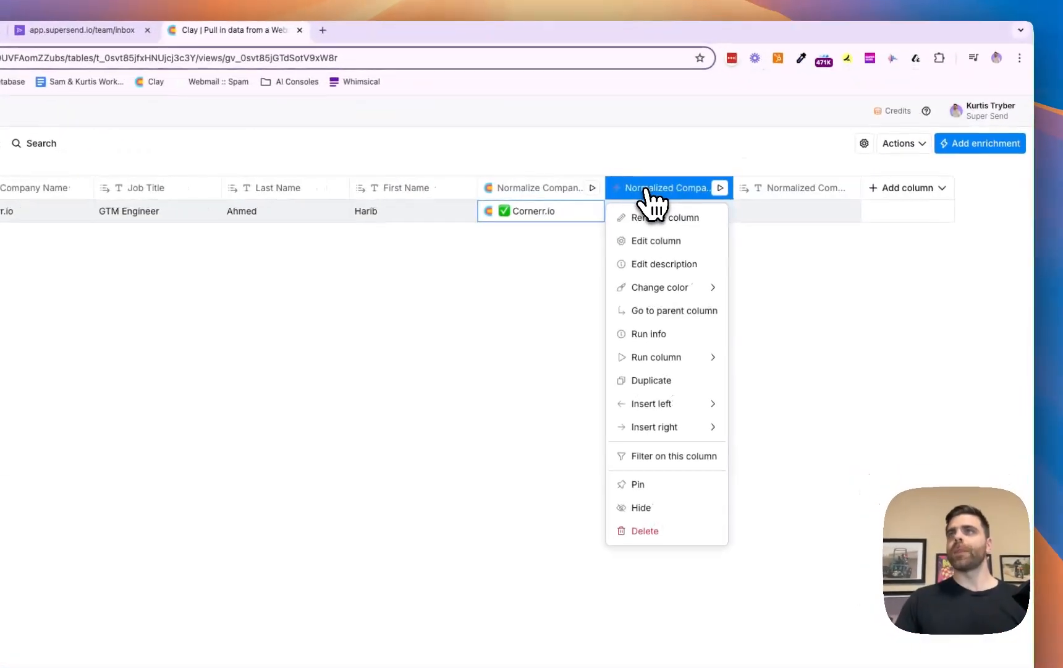
pyautogui.click(594, 189)
pyautogui.click(531, 152)
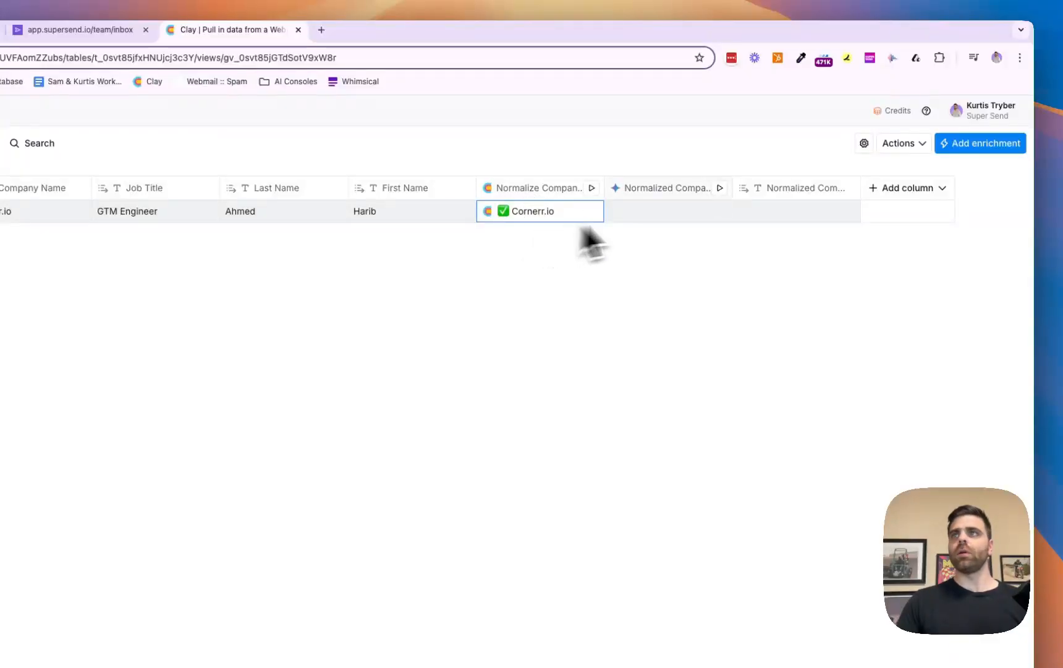
pyautogui.moveTo(689, 215)
pyautogui.click(722, 211)
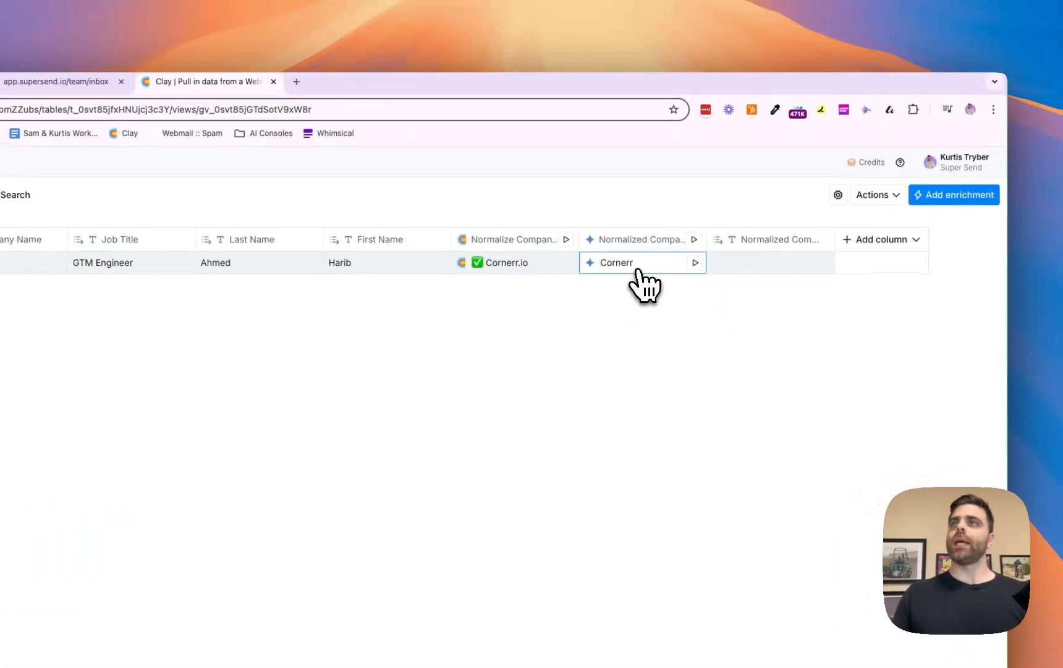
# Open the AI result's cell details and examine the token usage, provider cost and normalized company name
pyautogui.click(637, 270)
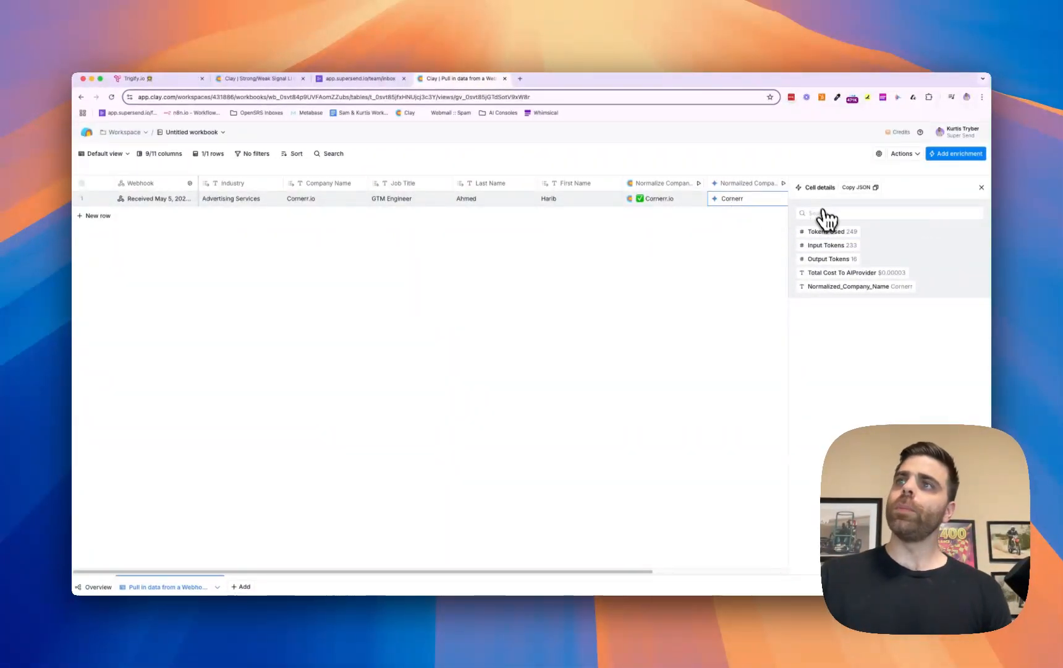
pyautogui.moveTo(825, 277)
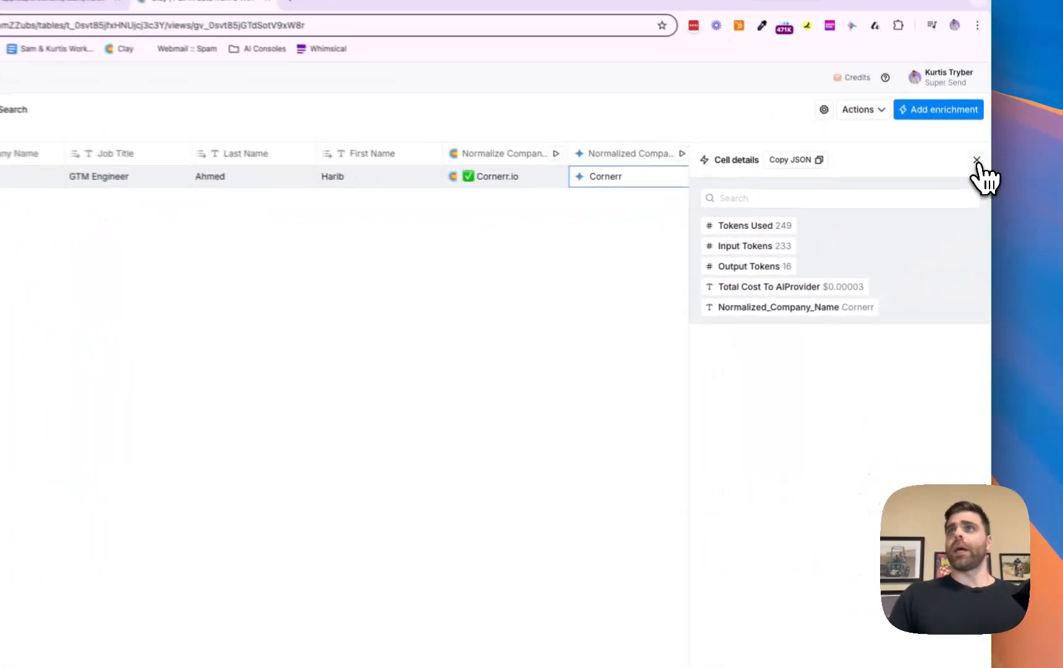
# Close the cell details, return to the Strong/Weak Signal table and review its columns from LinkedIn URL through Engagement Type
pyautogui.click(981, 187)
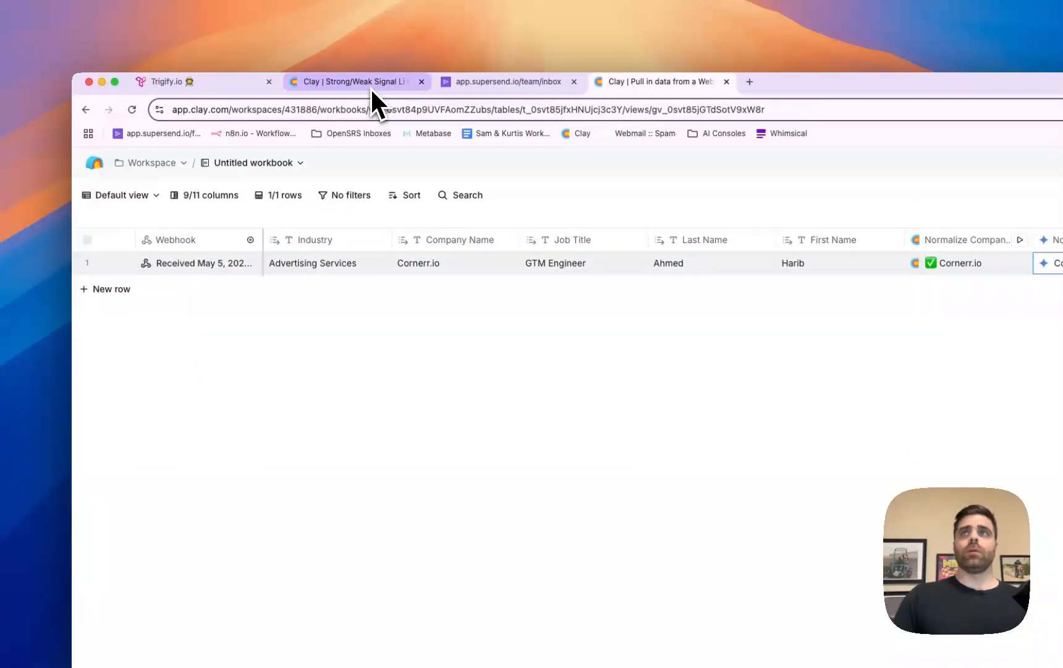
pyautogui.click(372, 87)
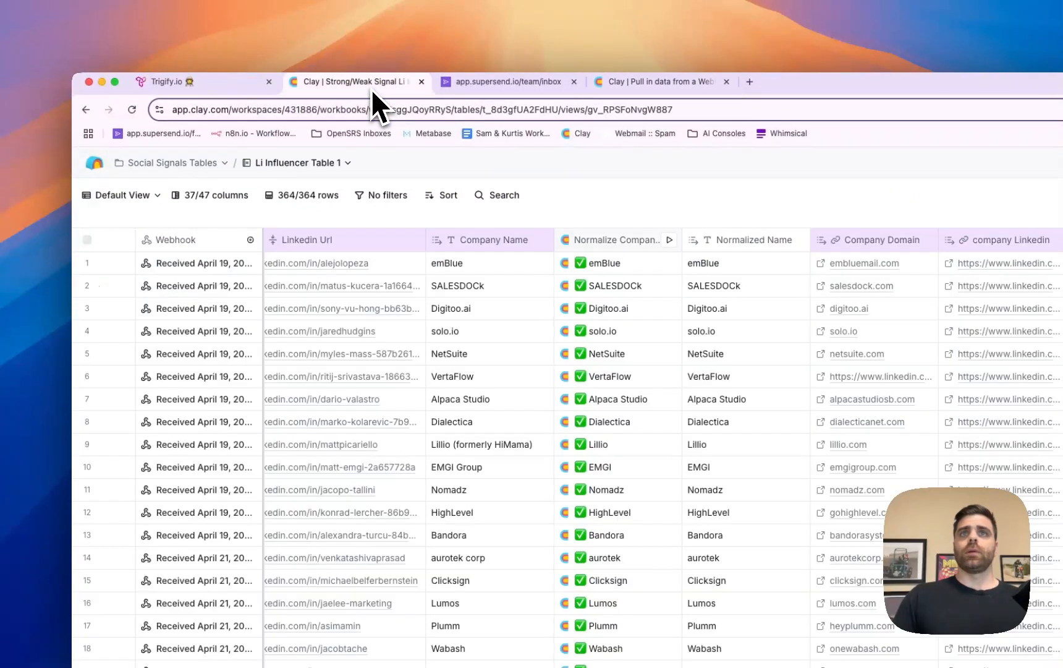
pyautogui.hscroll(-5, 380, 293)
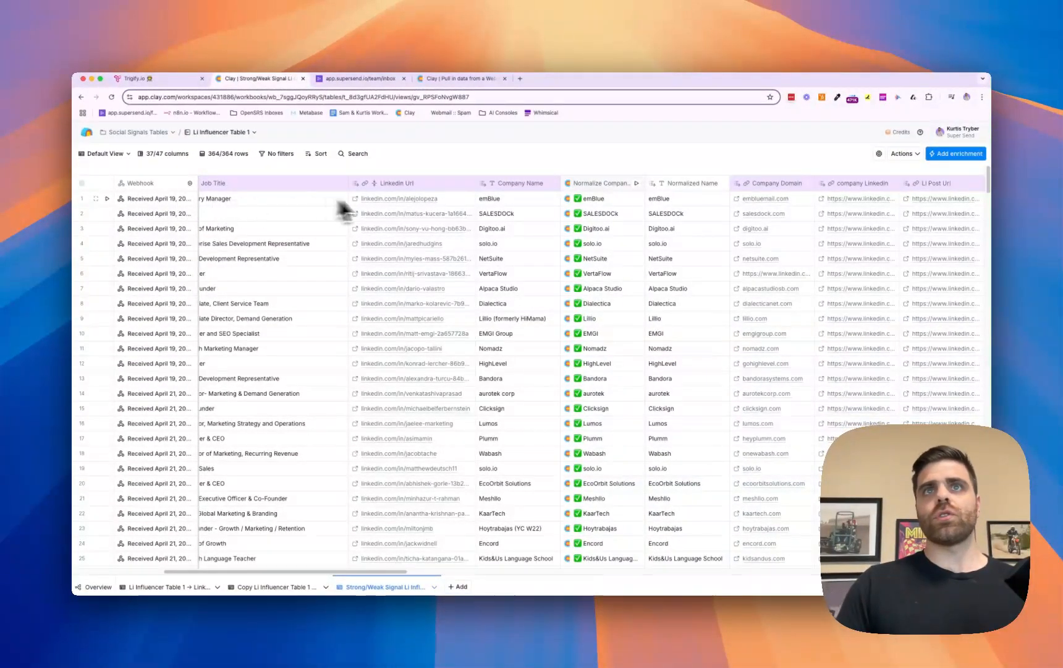
pyautogui.hscroll(5, 454, 204)
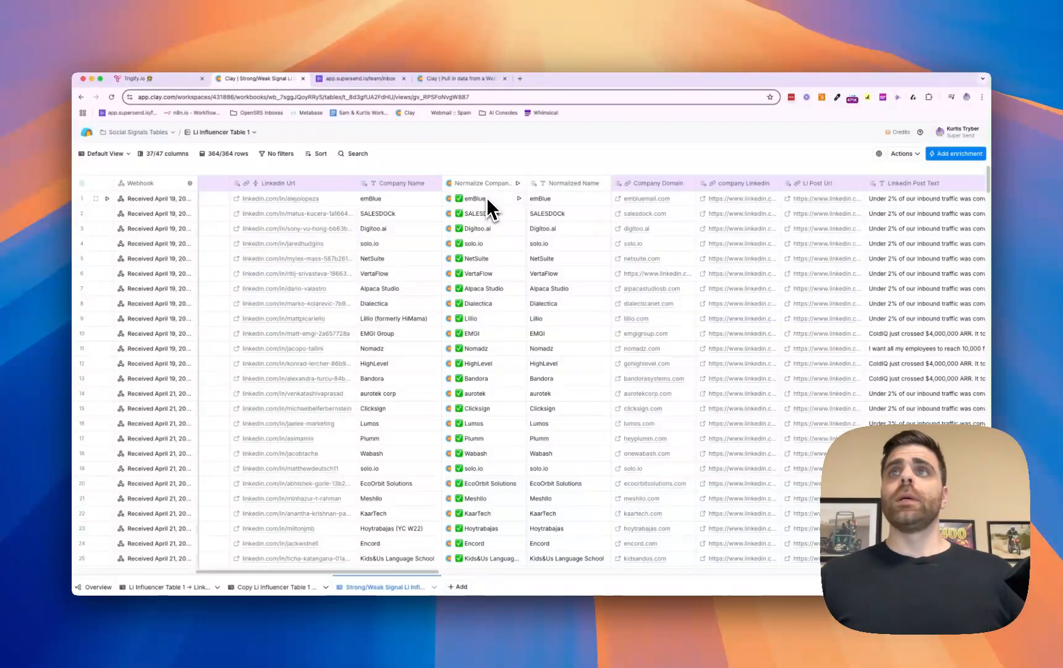
pyautogui.hscroll(3, 487, 197)
pyautogui.hscroll(3, 486, 197)
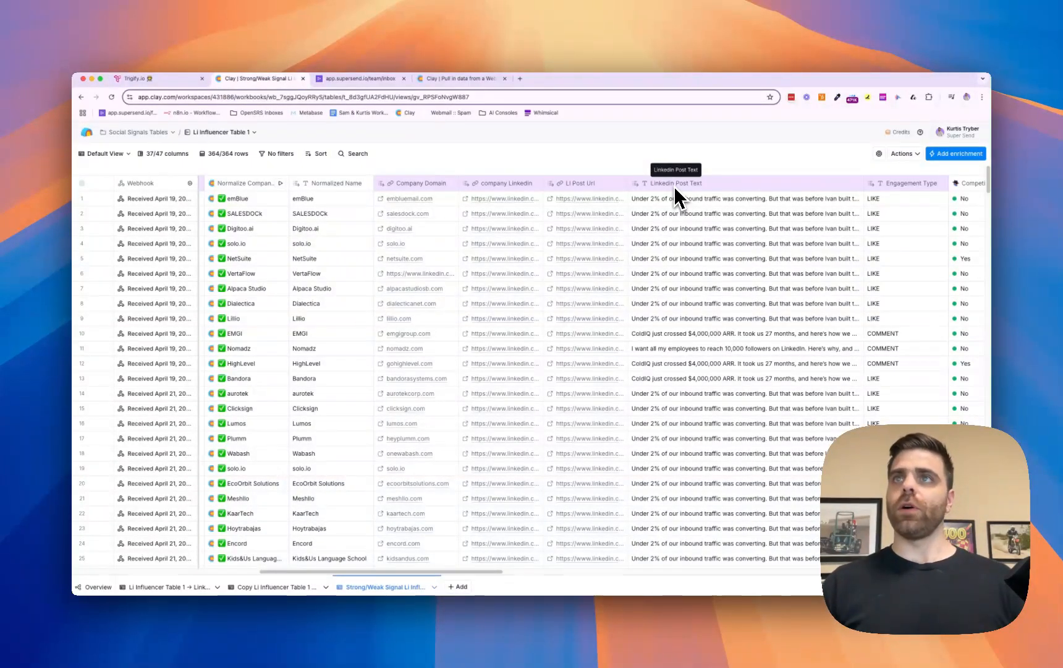
pyautogui.hscroll(5, 587, 228)
pyautogui.hscroll(10, 585, 228)
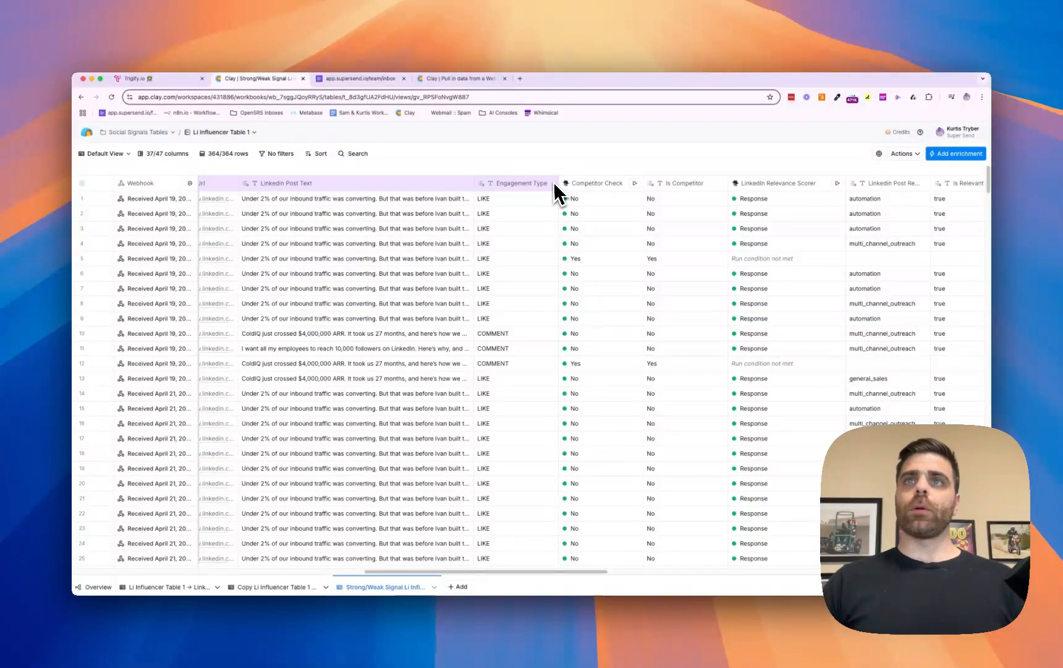
# Compare the incoming lead data columns with the Competitor Check, LinkedIn Relevance Scorer and SuperSend Prospect Evaluation columns
pyautogui.moveTo(559, 194)
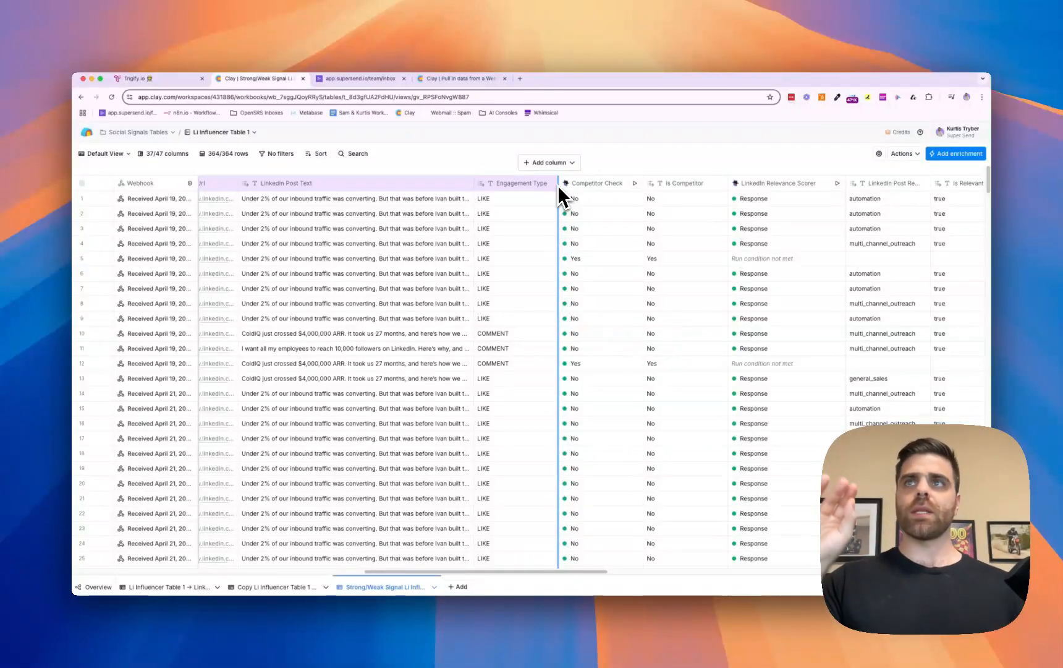
pyautogui.hscroll(5, 546, 296)
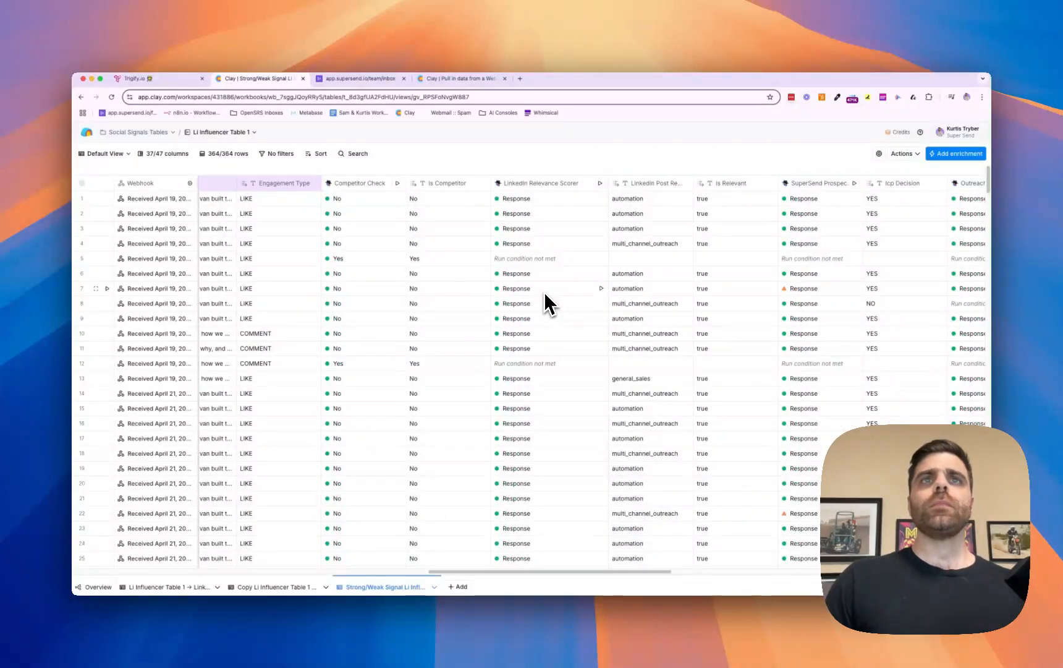
pyautogui.hscroll(-5, 526, 306)
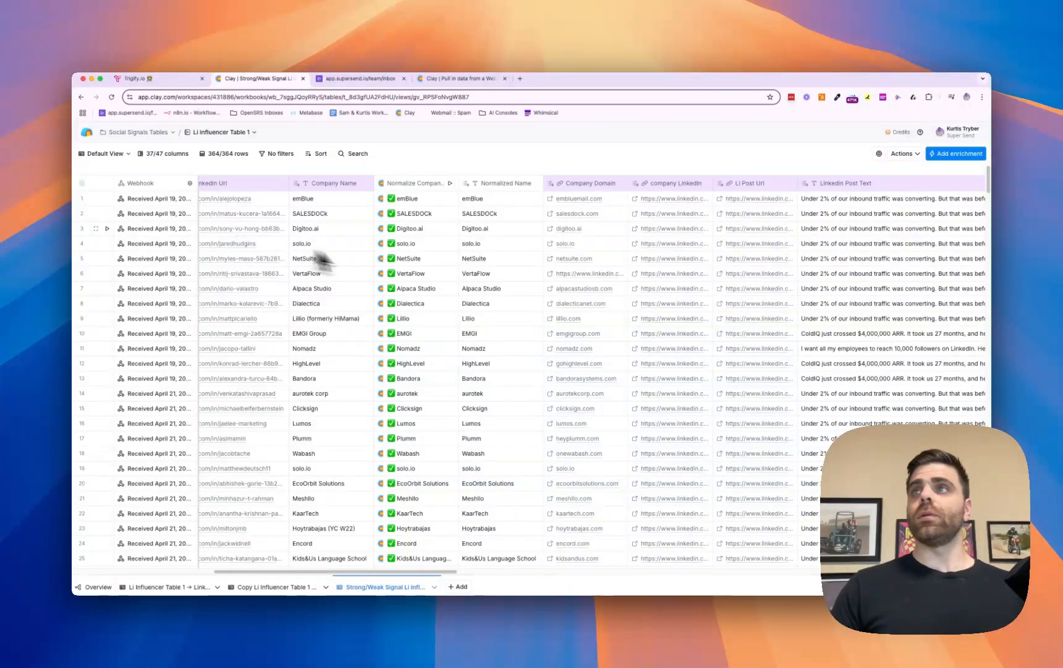
pyautogui.hscroll(10, 383, 260)
pyautogui.hscroll(5, 447, 265)
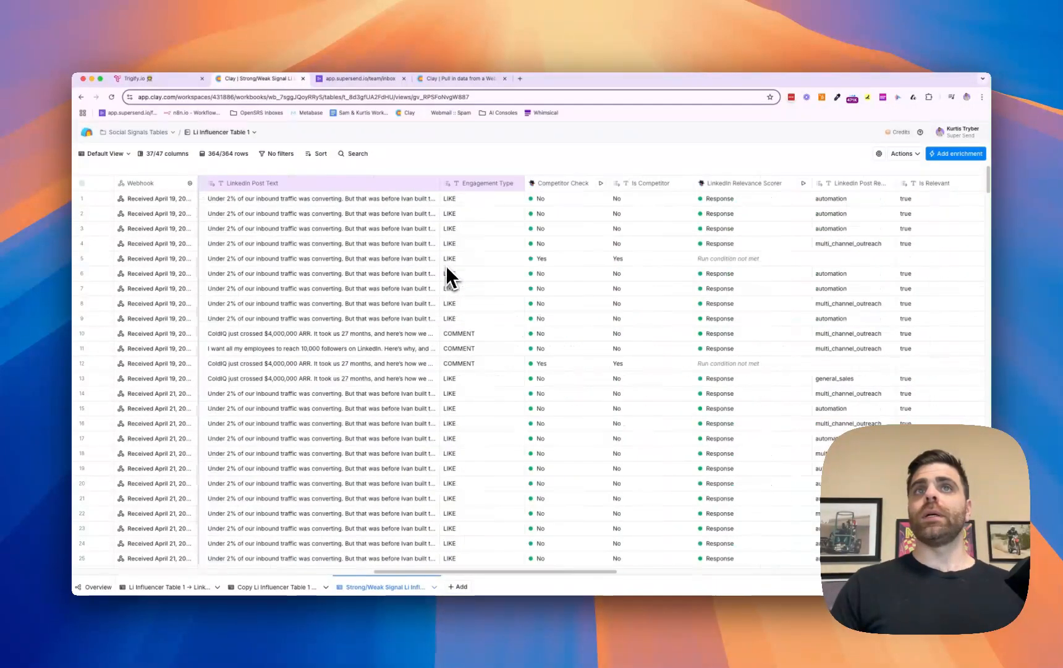
pyautogui.hscroll(2, 444, 267)
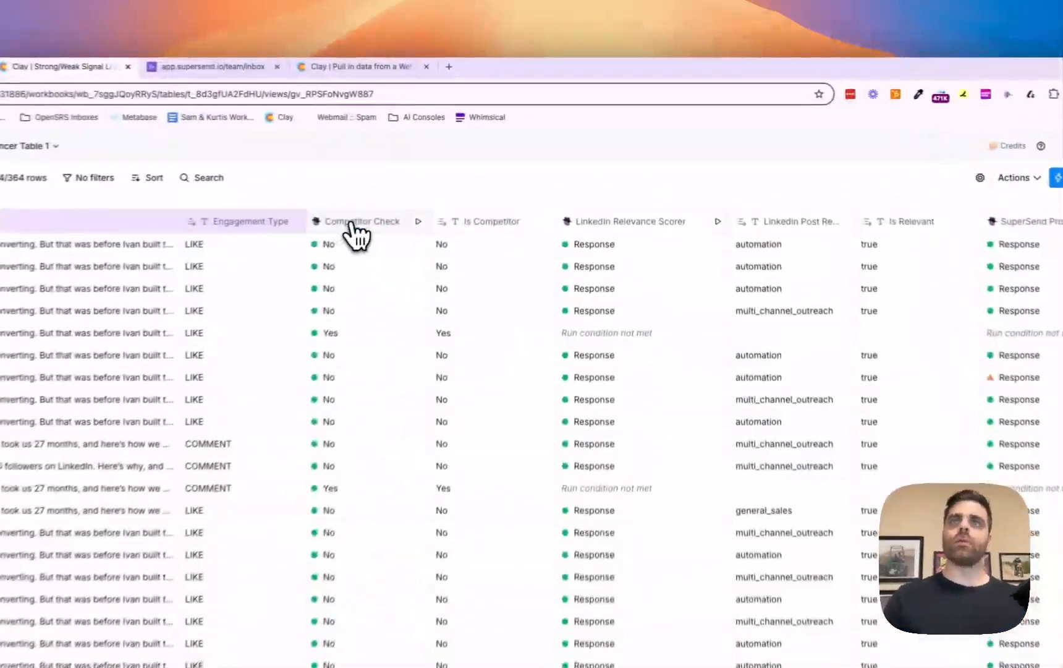
# View the Competitor Check column's settings and close them again without changes
pyautogui.click(459, 184)
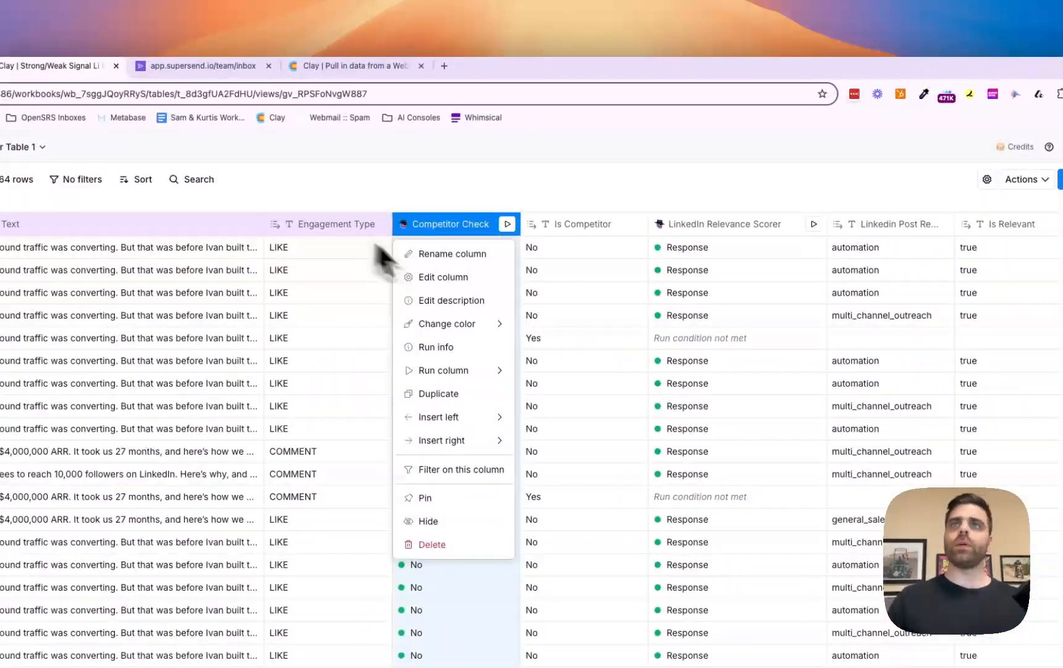
pyautogui.click(470, 278)
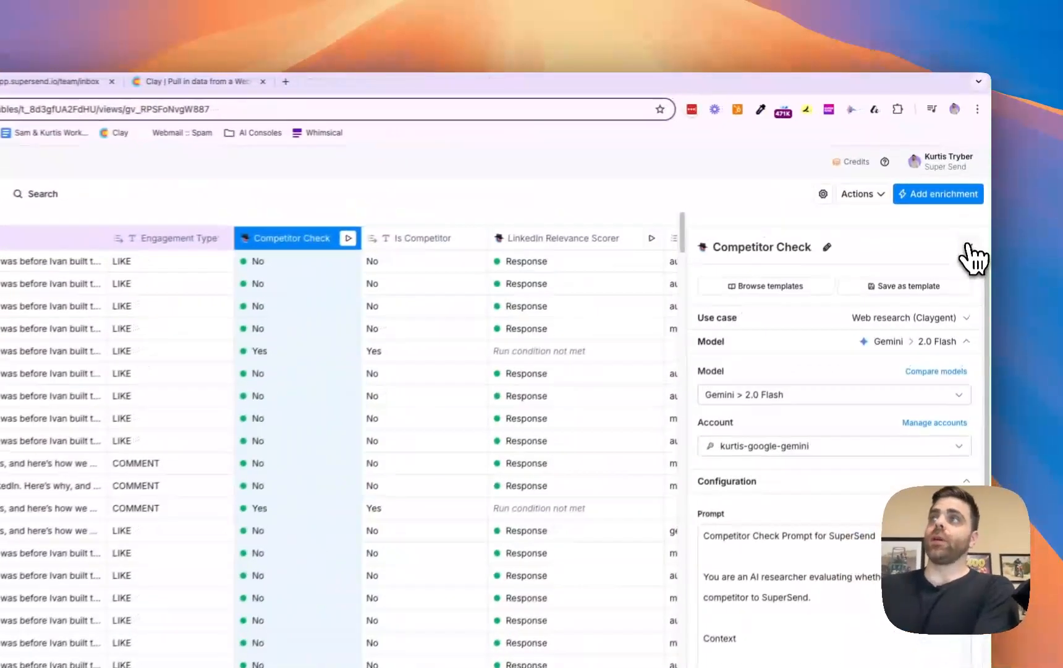
pyautogui.click(972, 190)
# Search the available enrichments for "use ai" and close the enrichment list
pyautogui.click(946, 204)
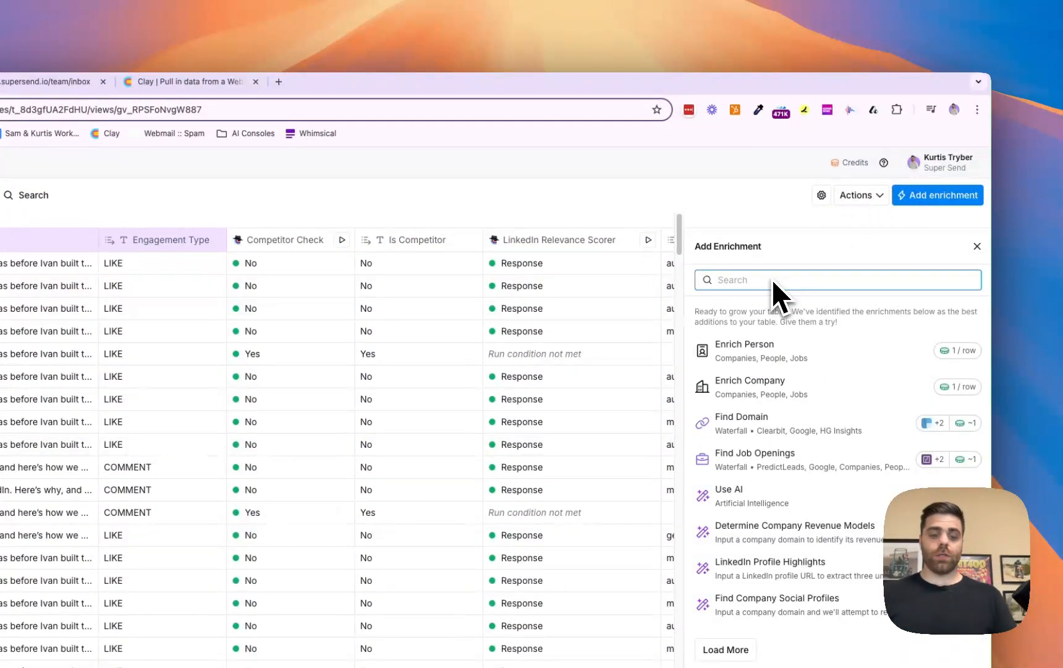
pyautogui.write('use ai')
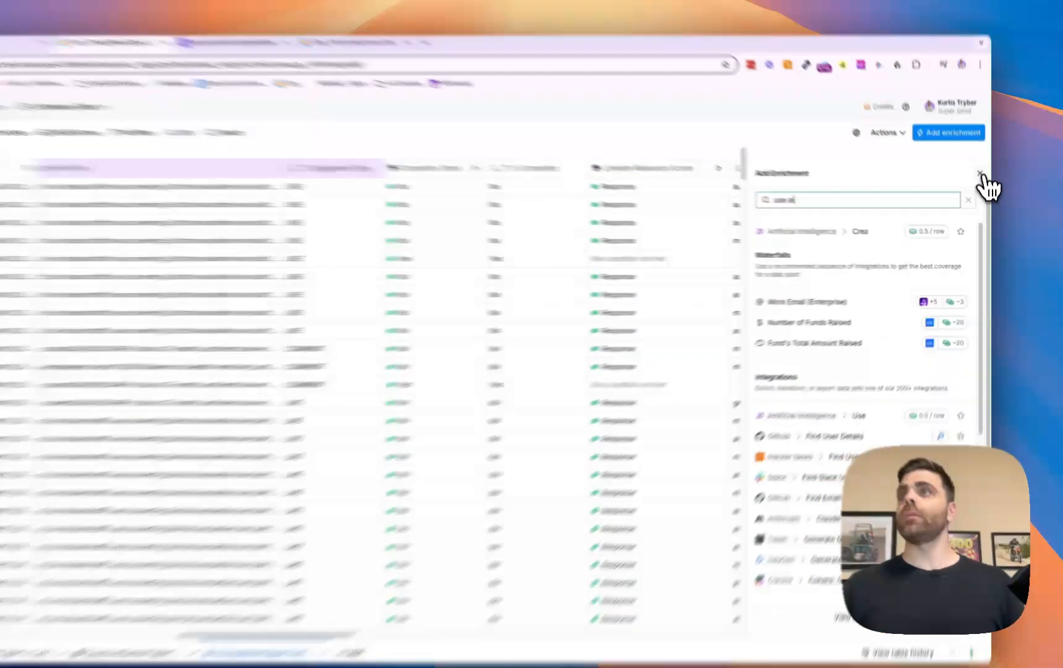
pyautogui.click(982, 188)
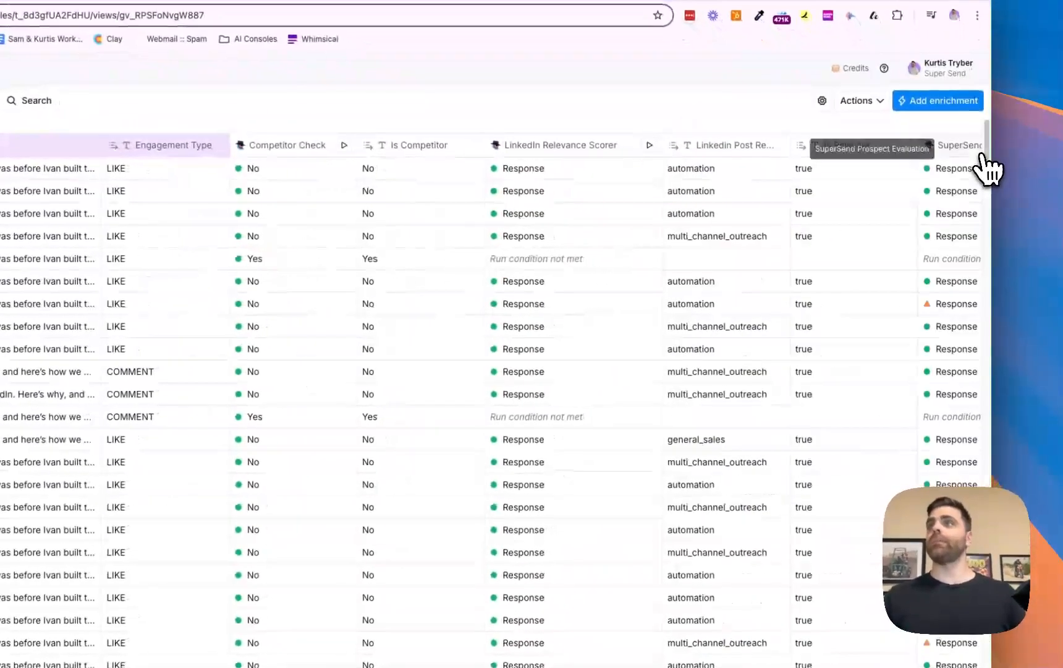
# View the setup for a new Use AI column at the table's end and close it without saving
pyautogui.hscroll(15, 915, 179)
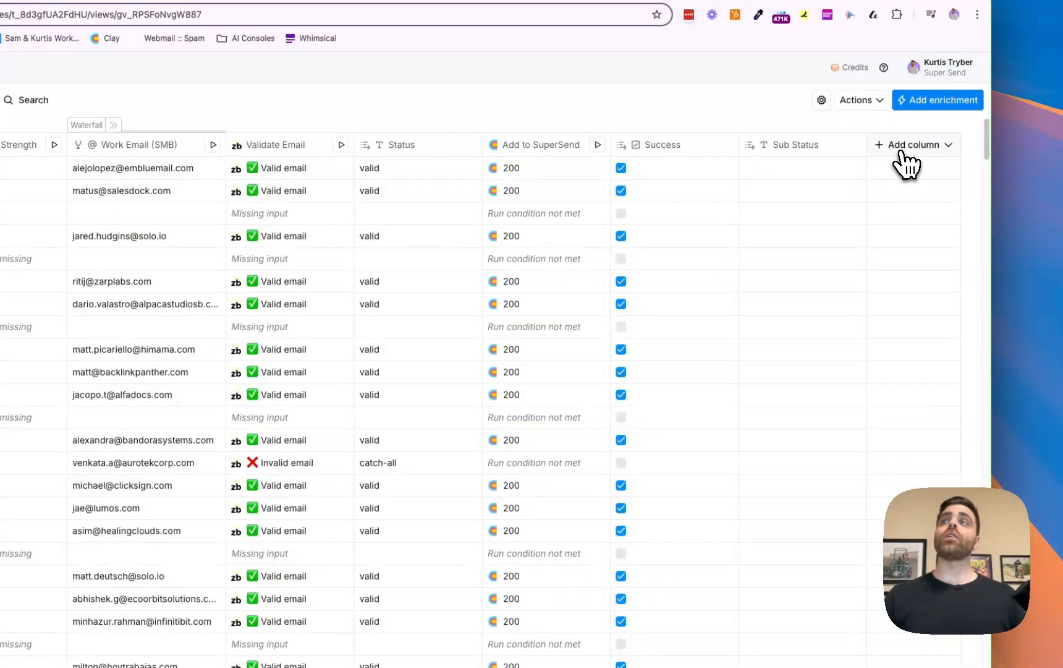
pyautogui.click(901, 151)
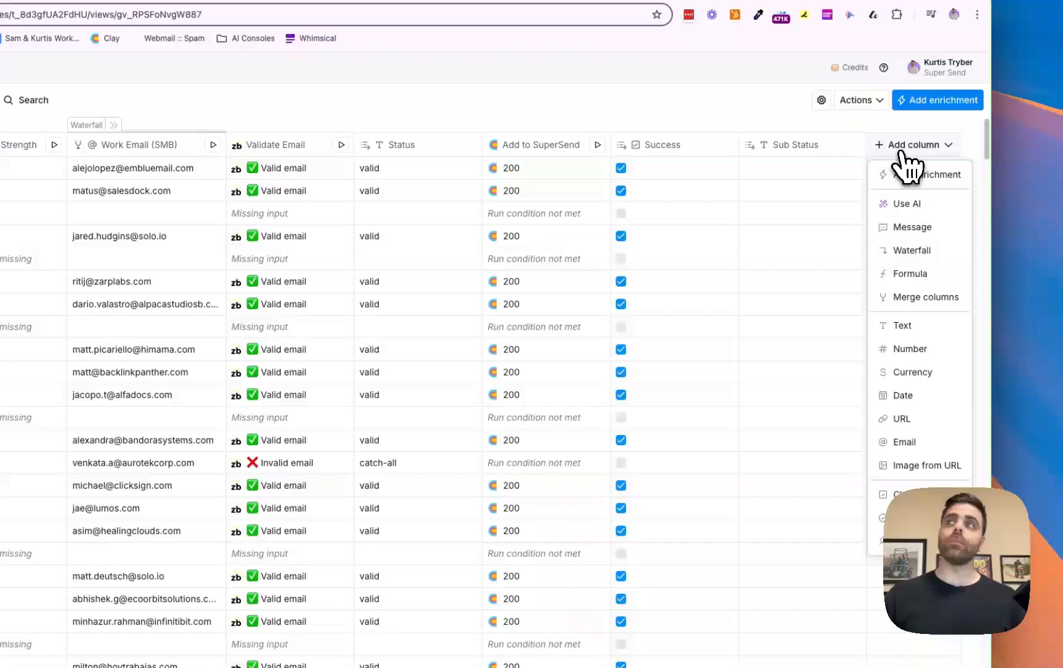
pyautogui.click(907, 207)
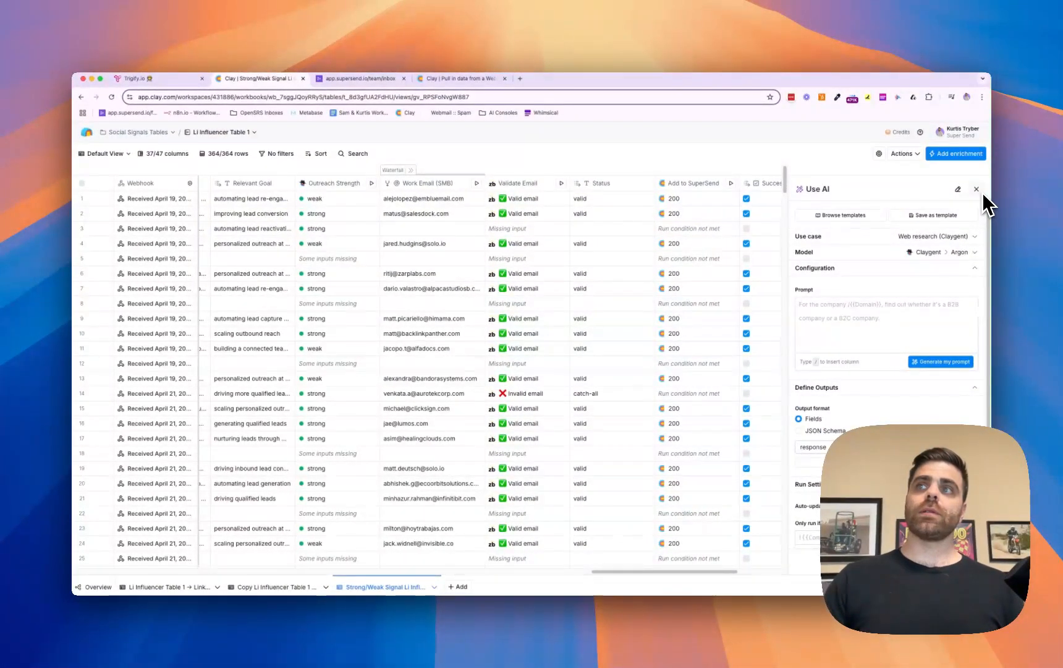
pyautogui.click(977, 189)
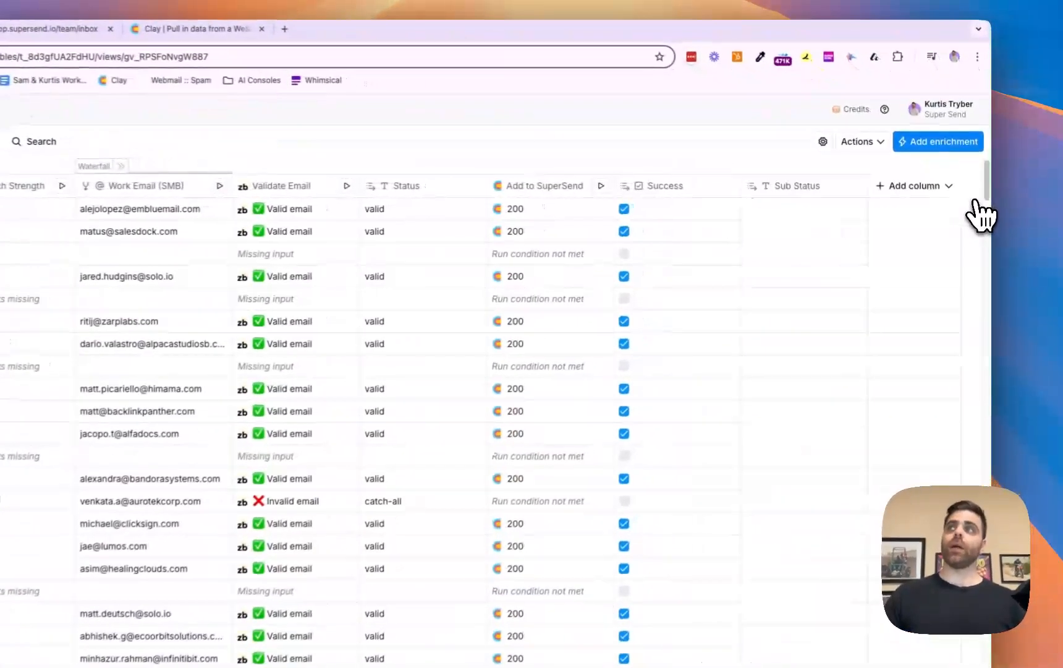
# Reopen the Competitor Check column's settings and examine its use case options, model and connected account
pyautogui.hscroll(-20, 878, 395)
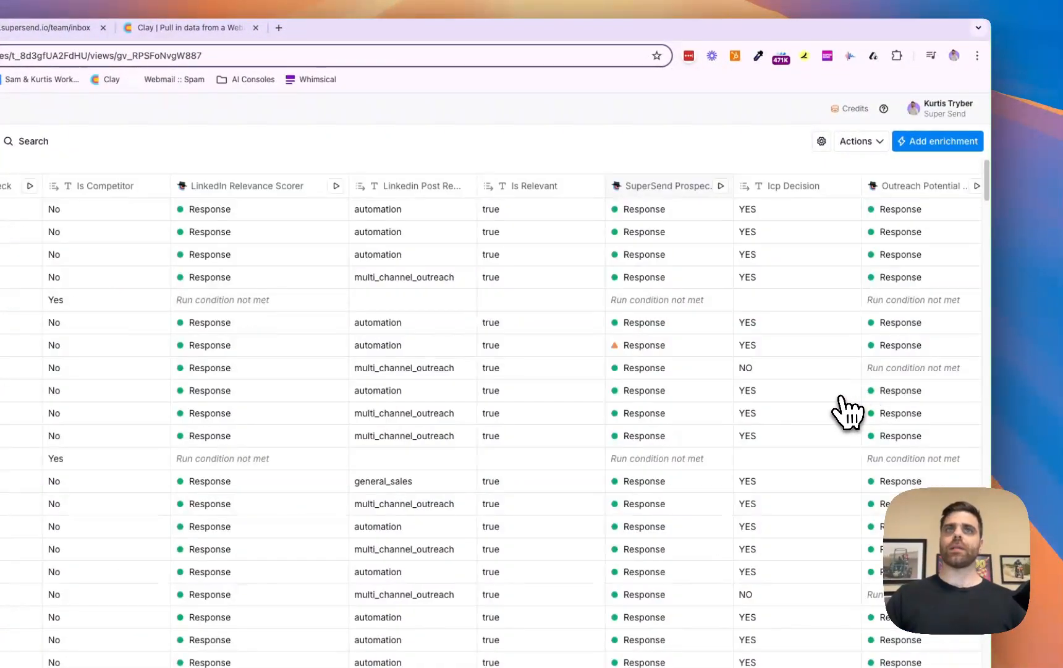
pyautogui.hscroll(-4, 841, 411)
pyautogui.click(377, 210)
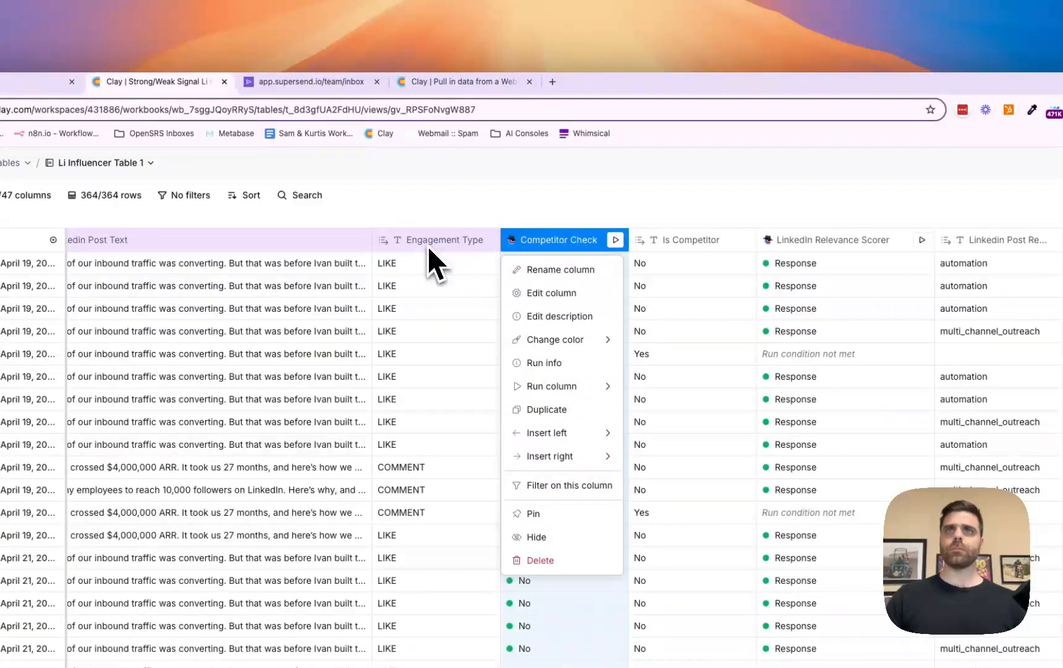
pyautogui.click(560, 295)
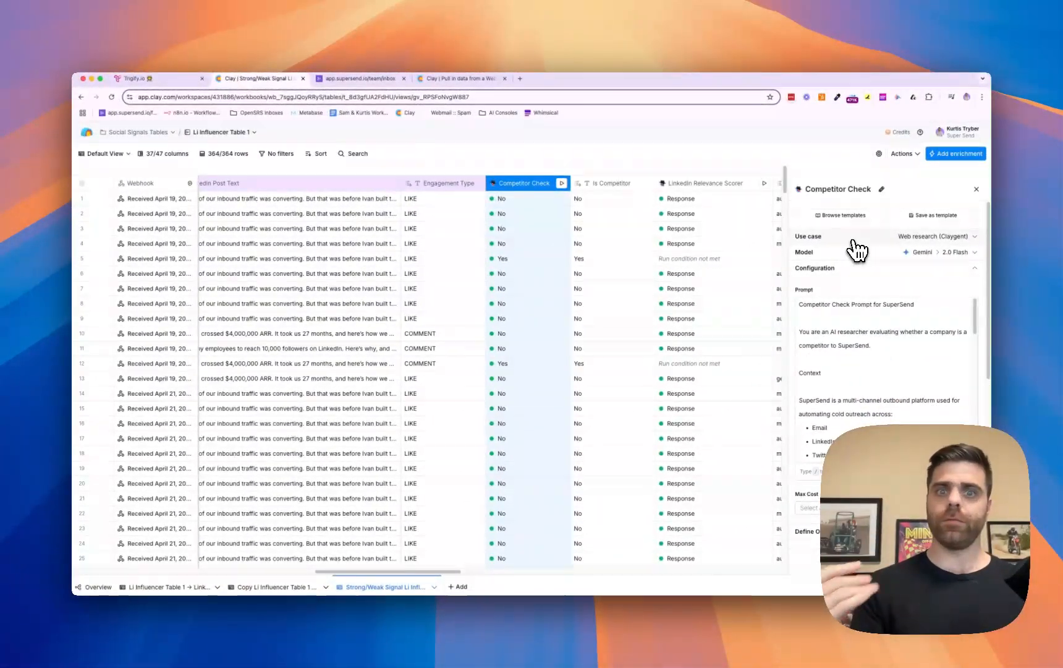
pyautogui.click(853, 241)
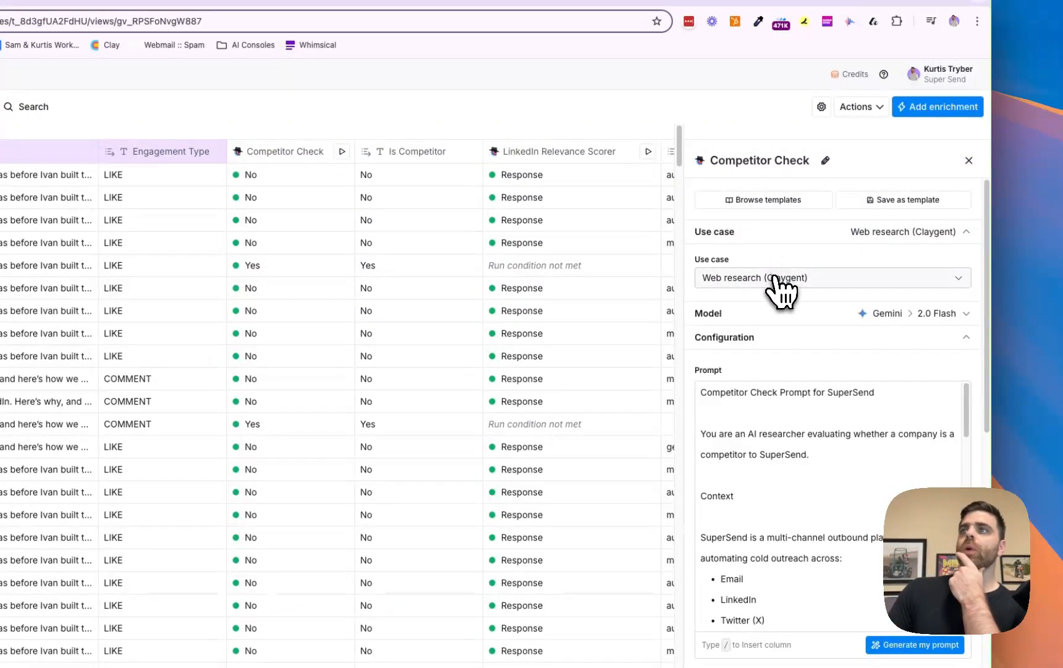
pyautogui.click(772, 283)
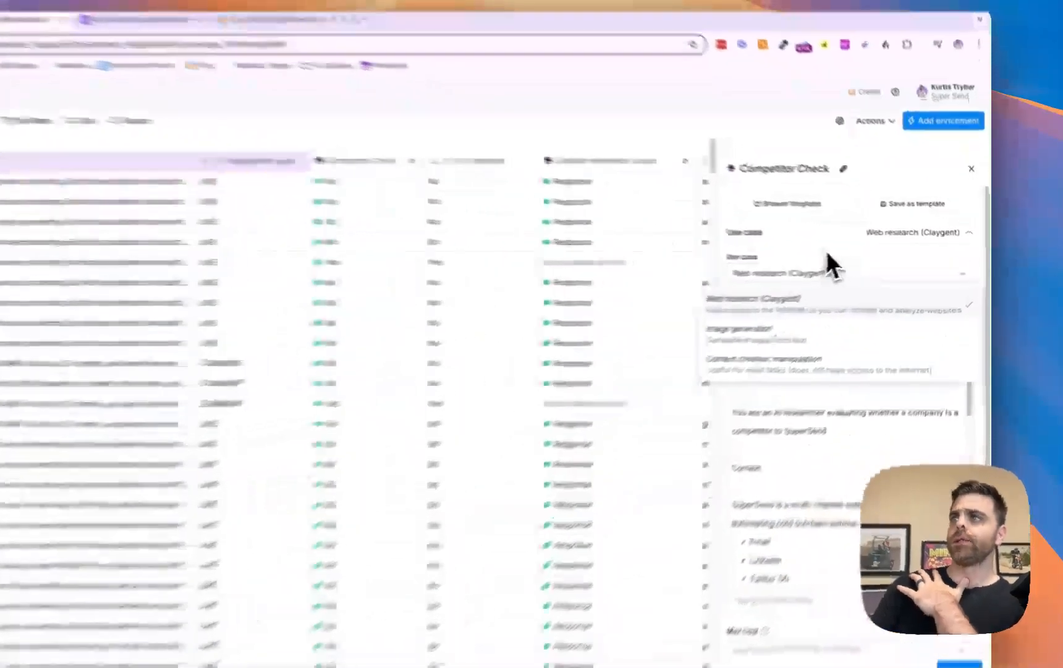
pyautogui.click(867, 251)
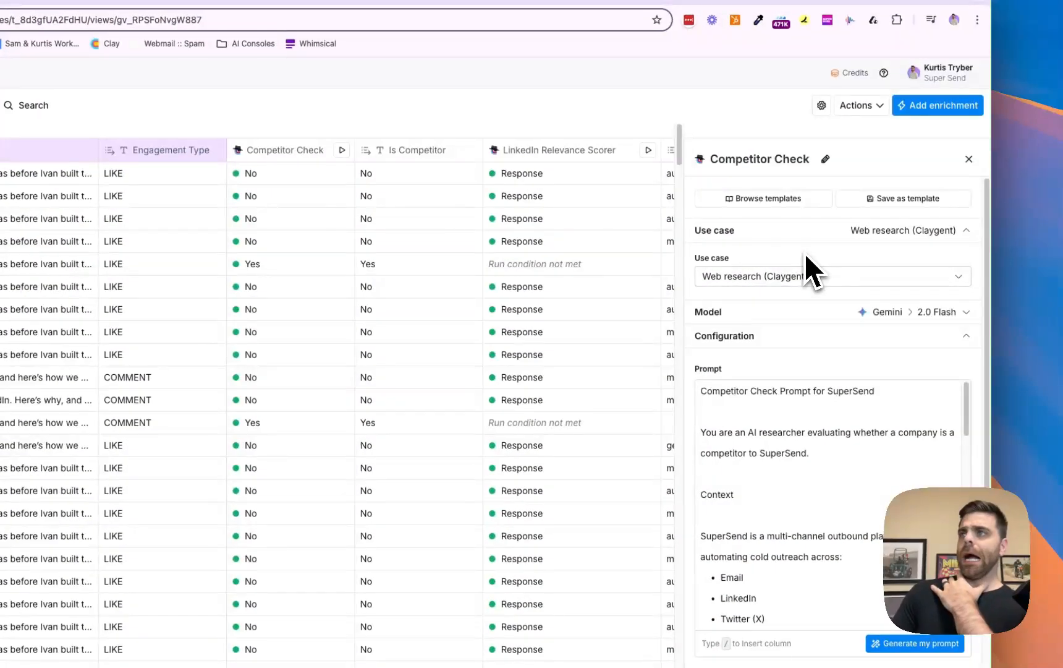
pyautogui.click(823, 312)
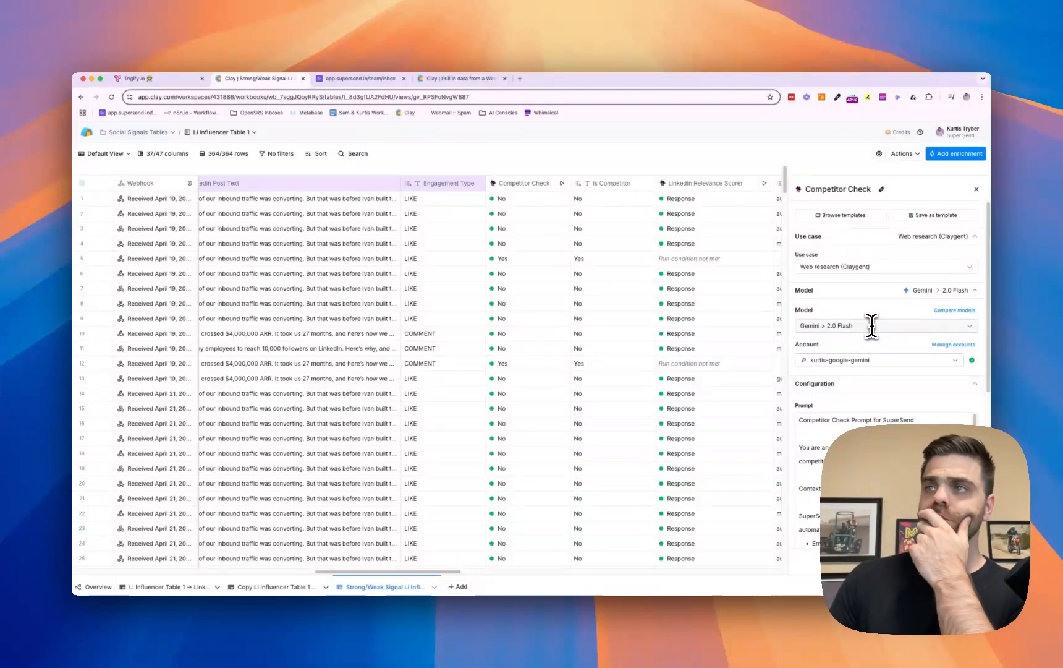
# Highlight the Competitor Check prompt's title and its opening statement defining the AI researcher role
pyautogui.scroll(-5, 871, 325)
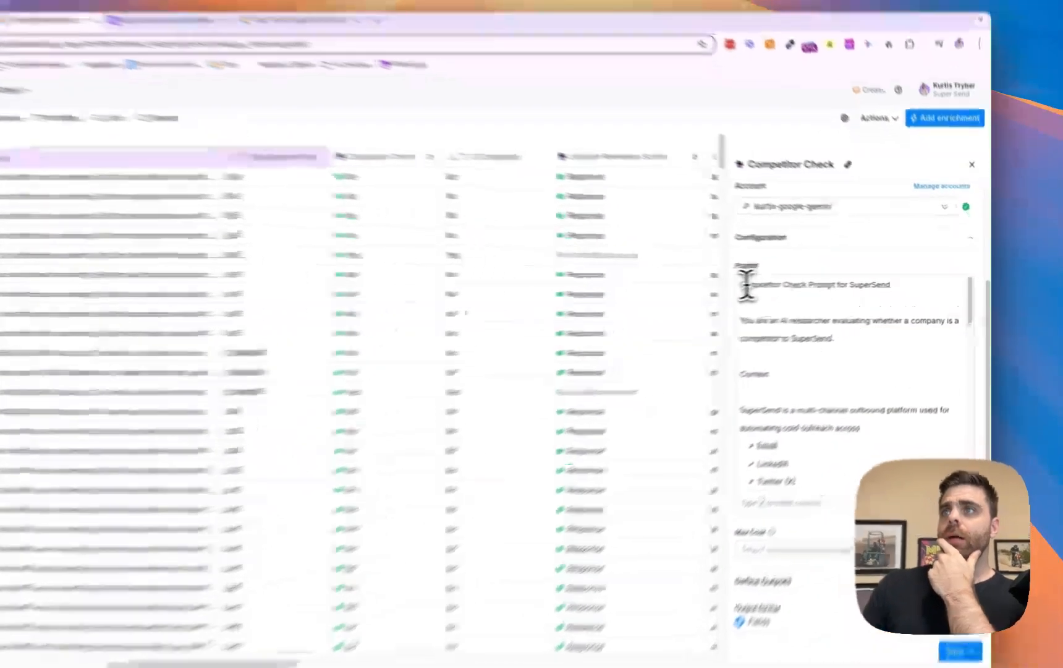
pyautogui.moveTo(804, 282); pyautogui.dragTo(924, 286)
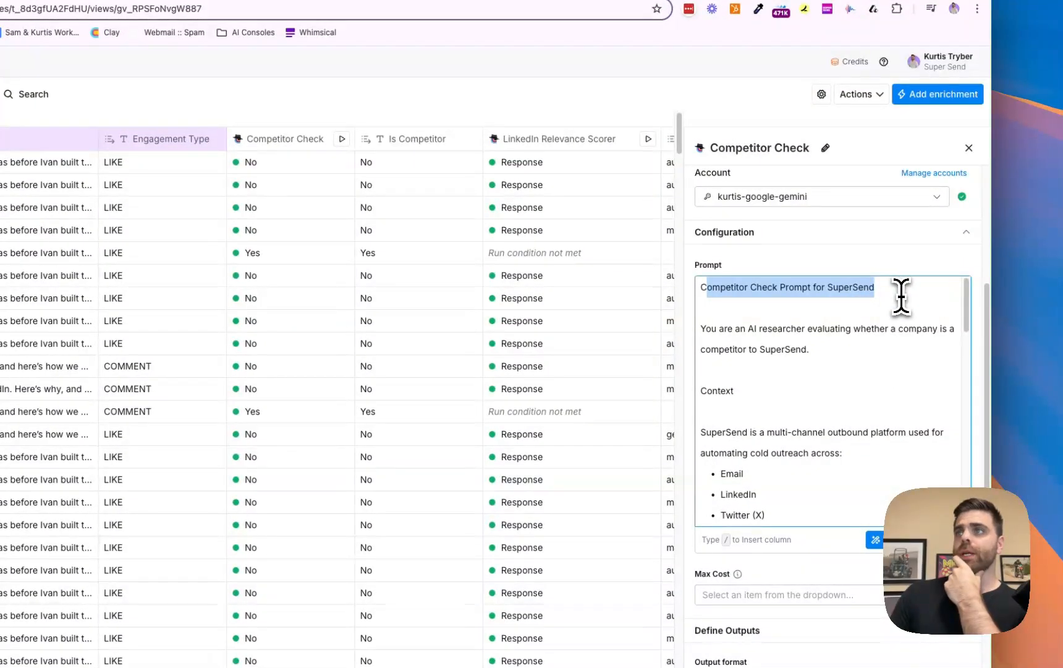
pyautogui.moveTo(710, 328); pyautogui.dragTo(913, 353)
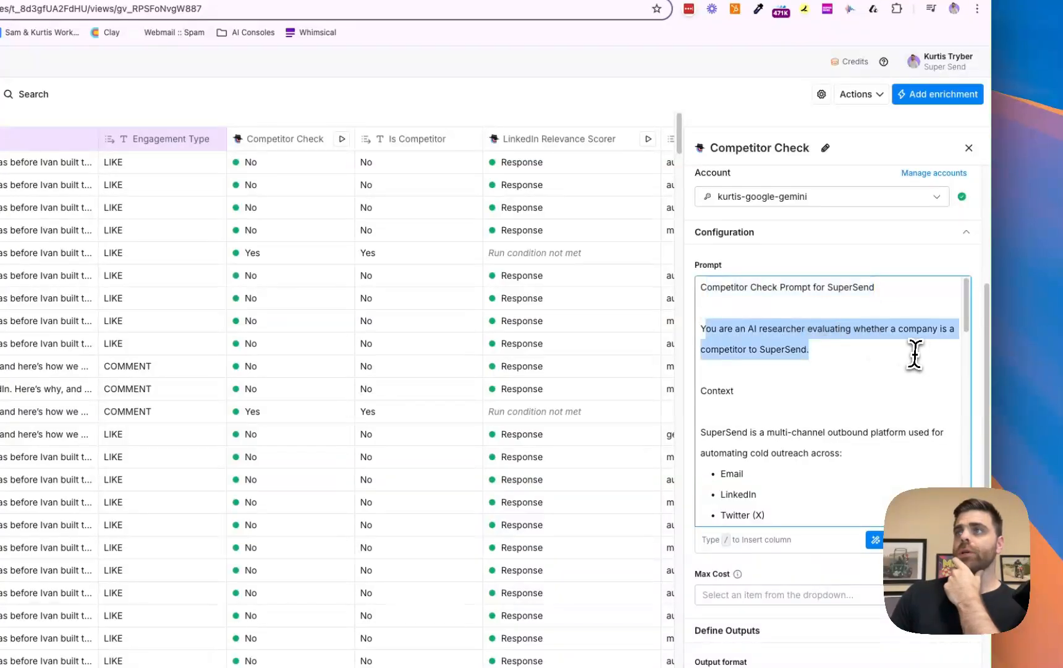
# Read and highlight the prompt's Context section describing SuperSend's outreach channels and features
pyautogui.scroll(-1, 914, 354)
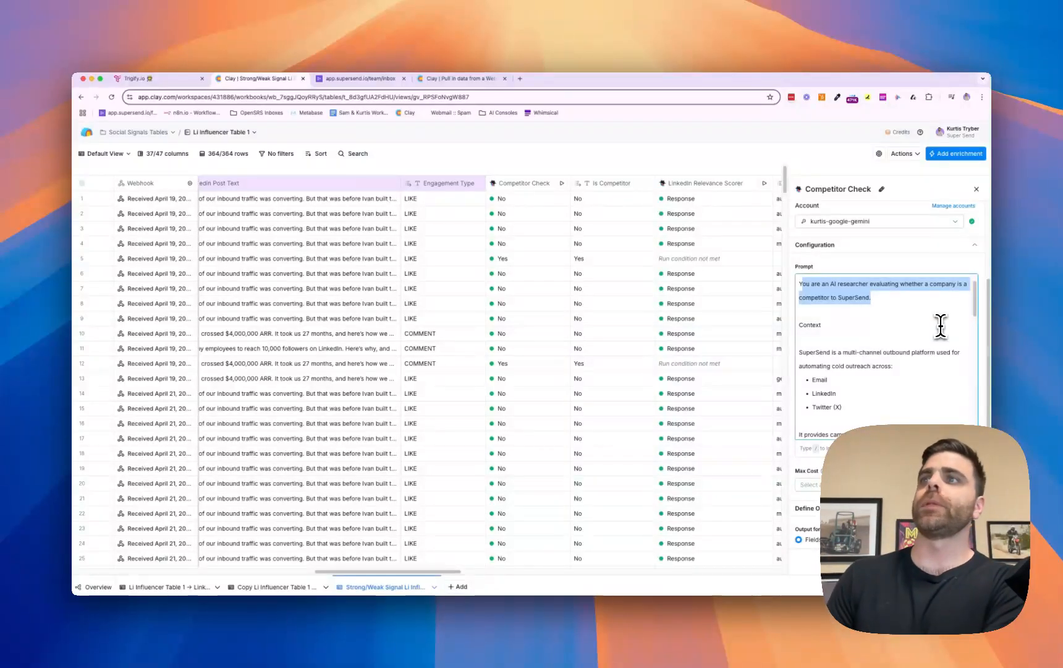
pyautogui.scroll(-1, 940, 326)
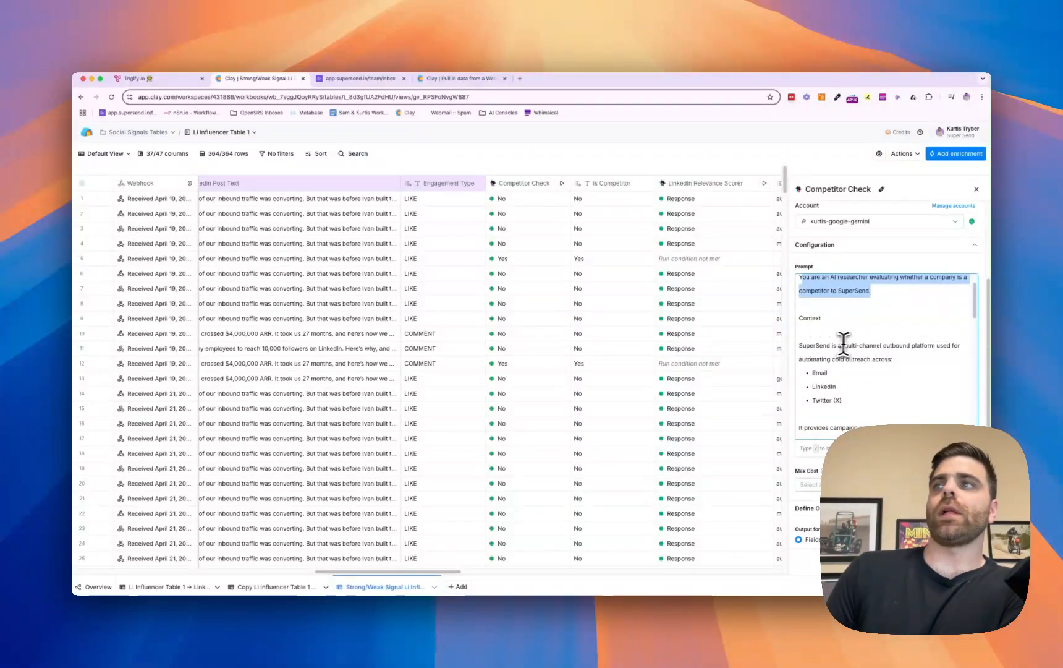
pyautogui.scroll(-2, 869, 346)
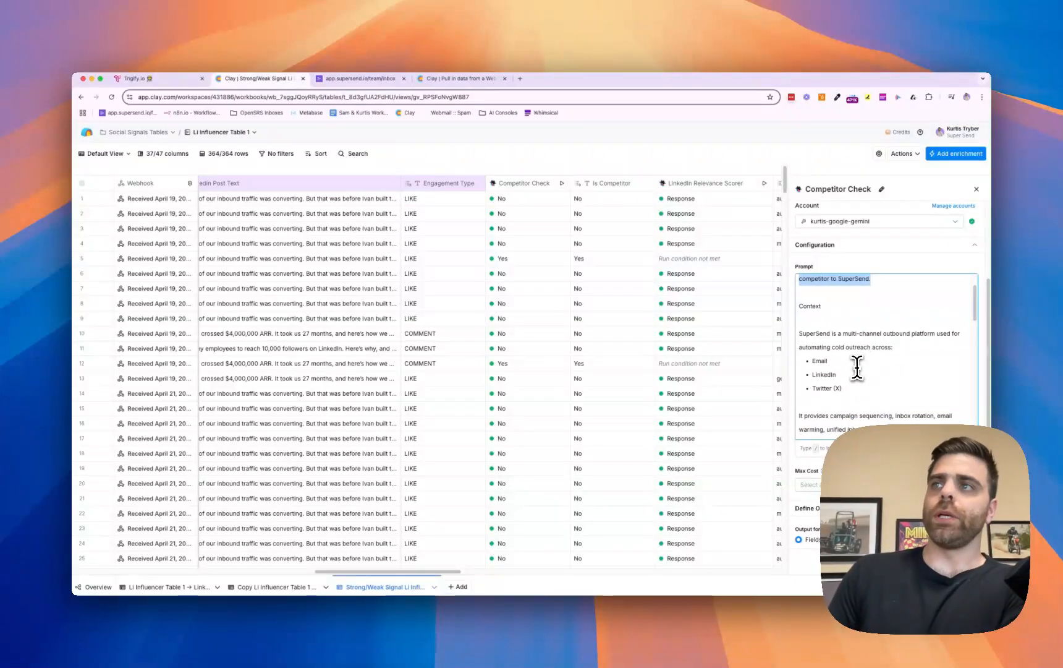
pyautogui.scroll(-5, 854, 359)
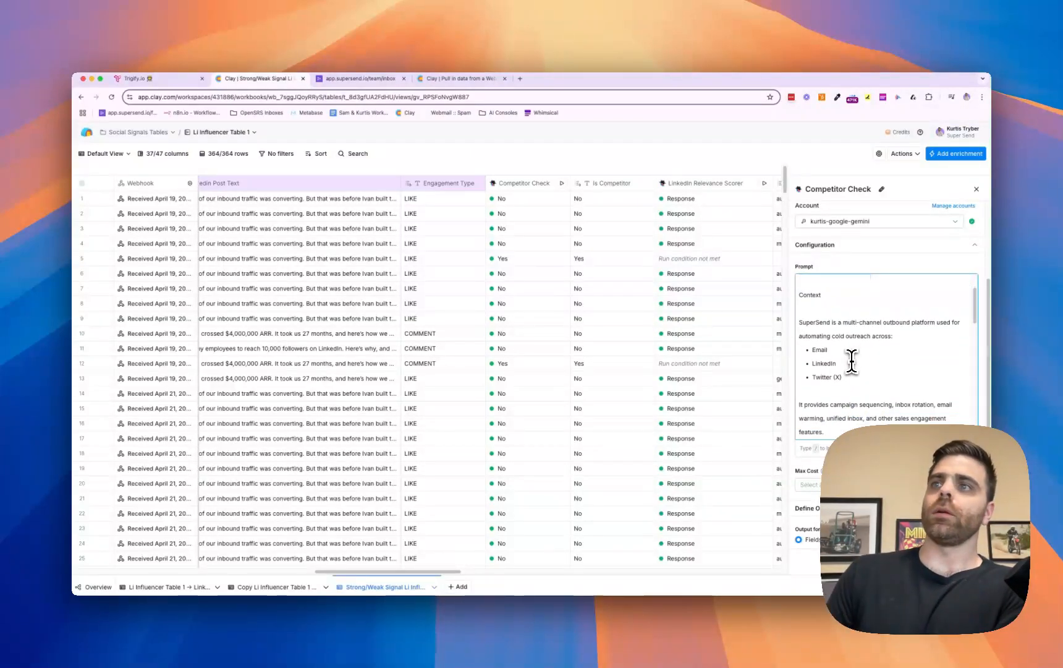
pyautogui.click(835, 380)
pyautogui.moveTo(759, 406); pyautogui.dragTo(711, 316)
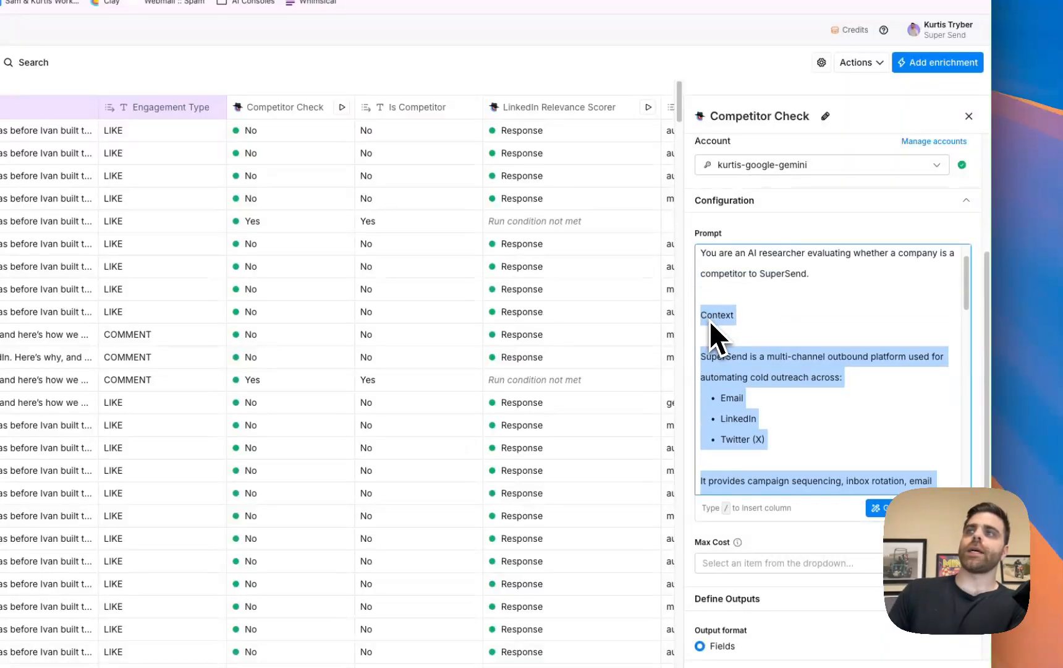
# Insert the Normalized Name column as the company_name input in the Competitor Check prompt's Inputs section
pyautogui.scroll(-5, 709, 321)
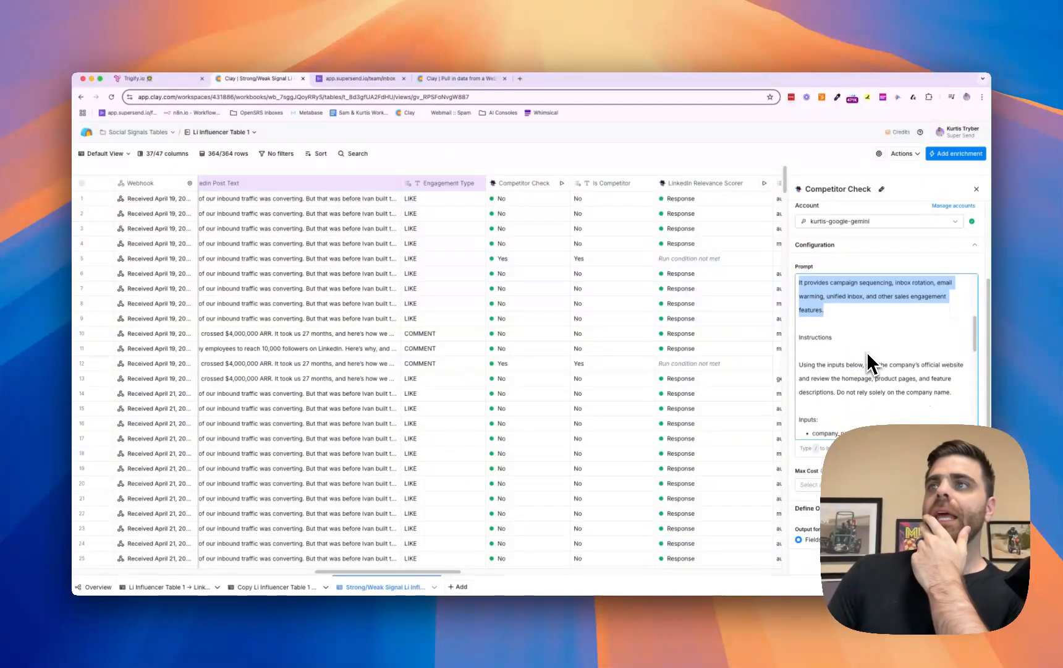
pyautogui.scroll(-3, 869, 363)
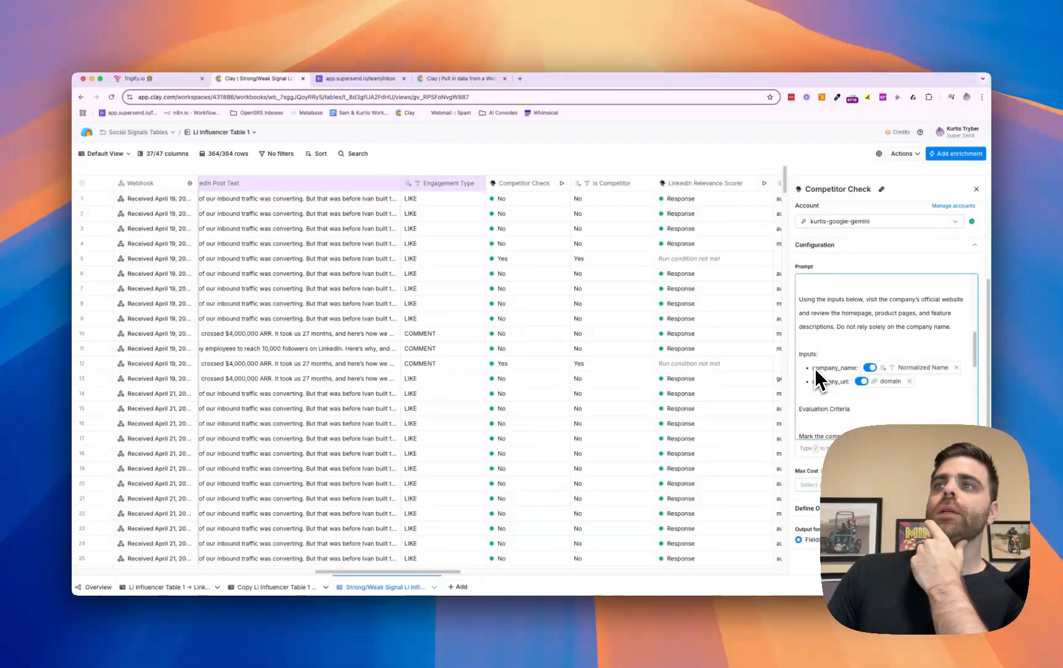
pyautogui.scroll(-1, 814, 368)
pyautogui.scroll(-1, 813, 368)
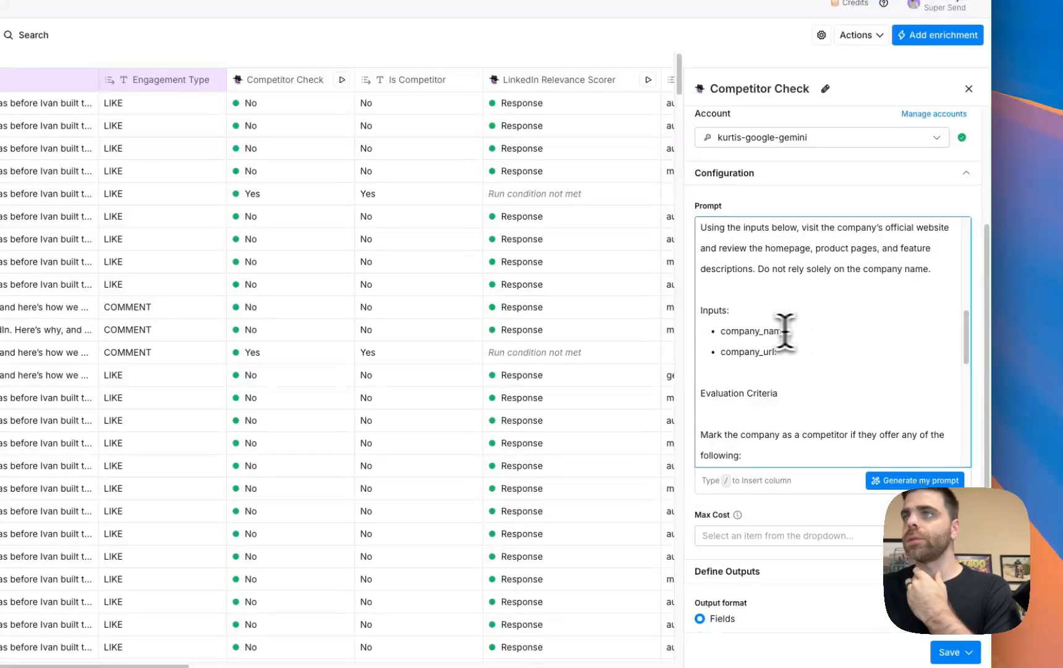
pyautogui.click(808, 332)
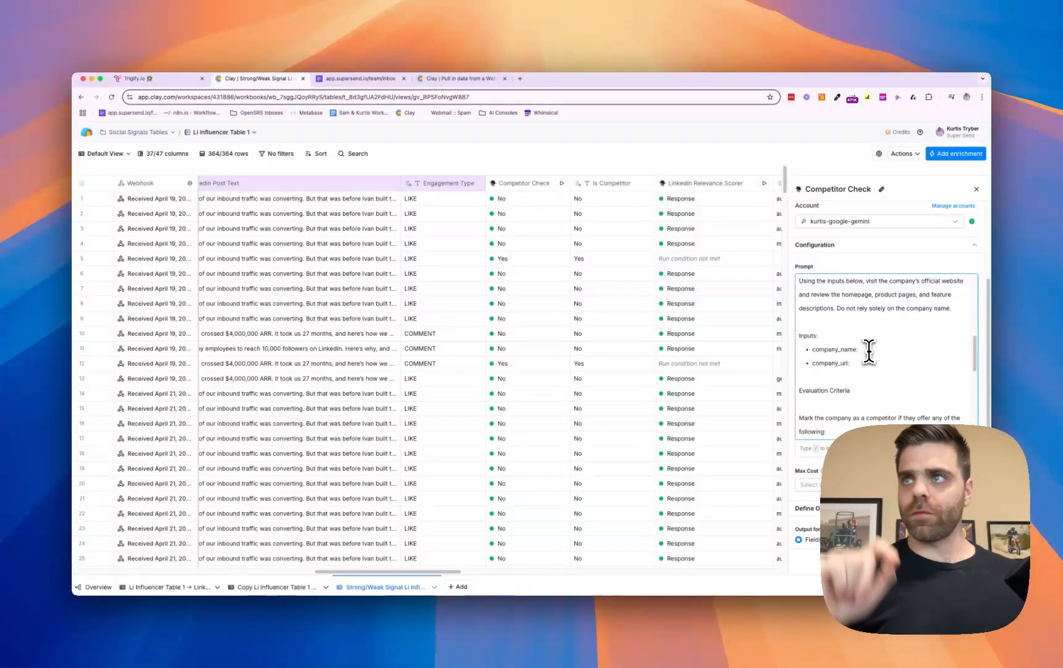
pyautogui.write('/')
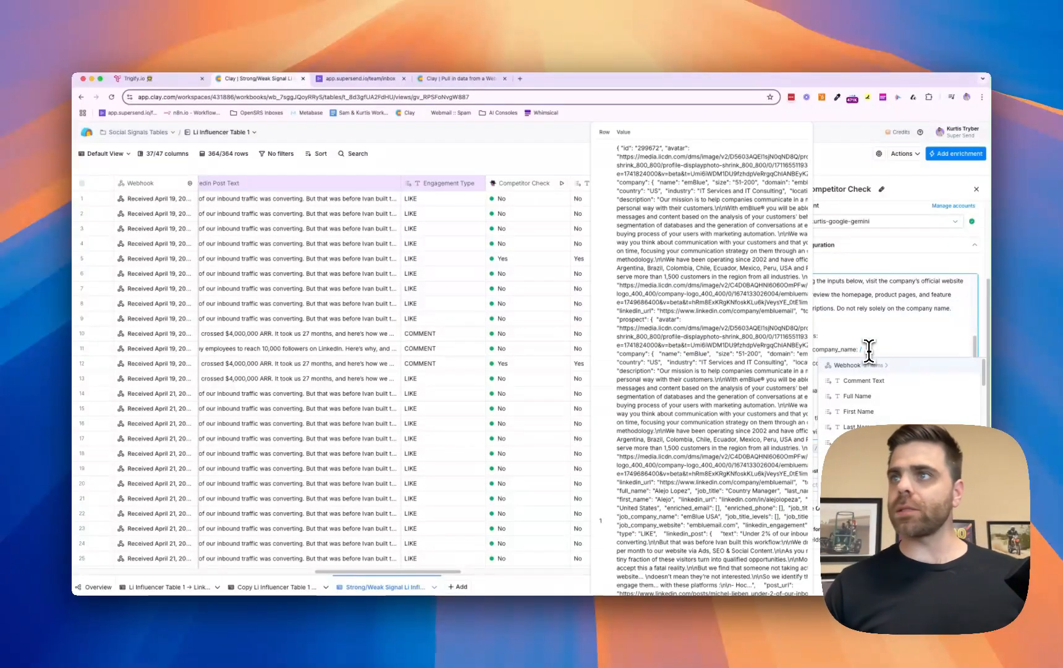
pyautogui.scroll(-2, 887, 404)
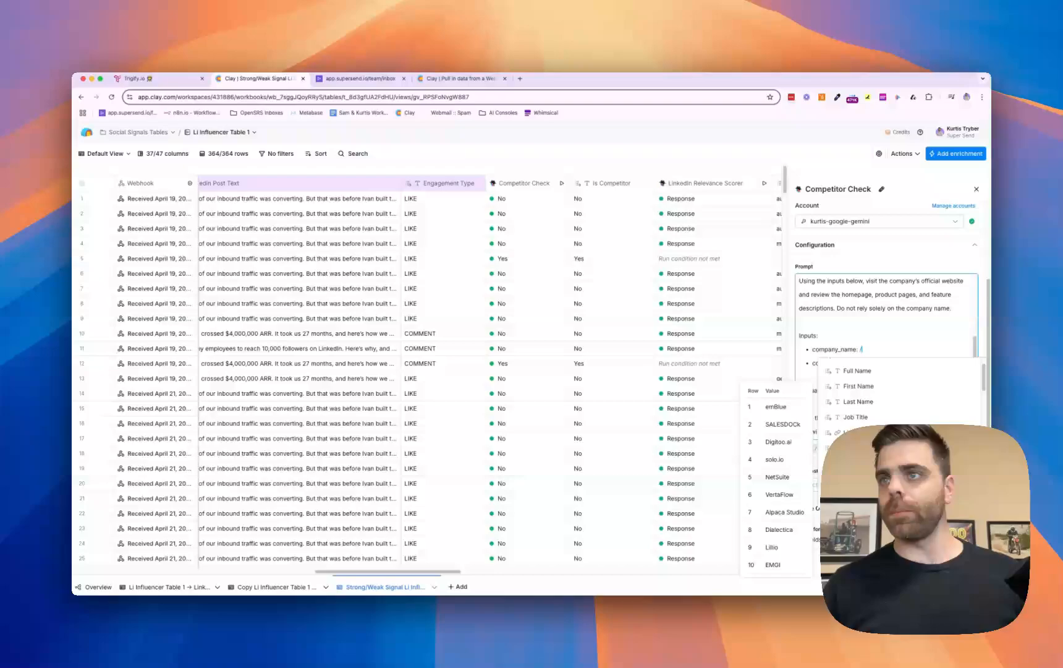
pyautogui.click(894, 481)
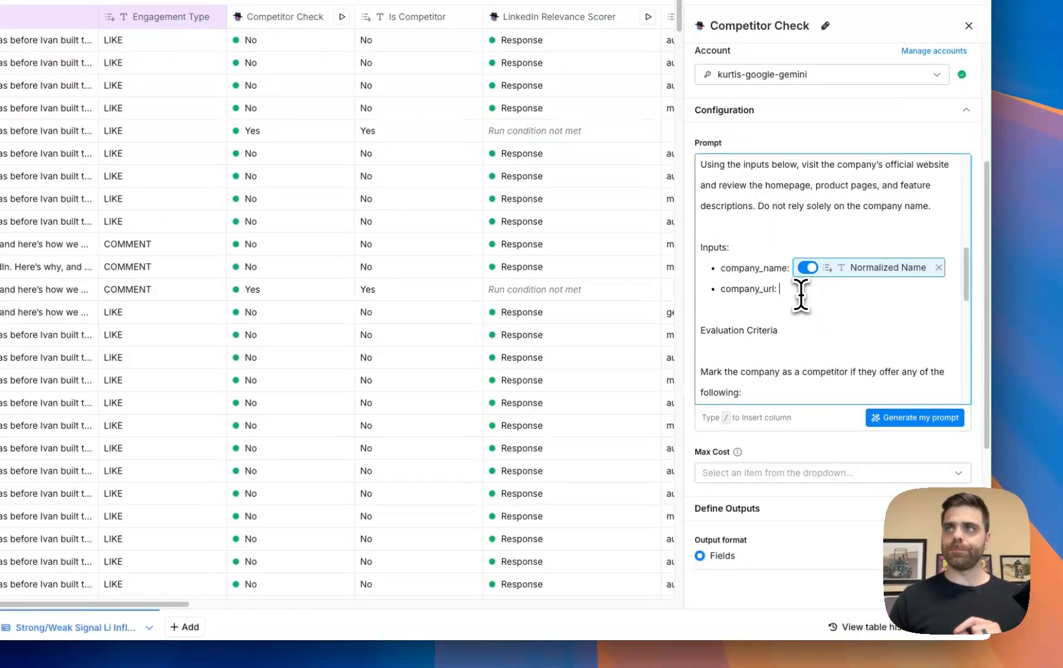
# Insert the Company Domain column as the prompt's company_url input
pyautogui.click(800, 294)
pyautogui.write('/')
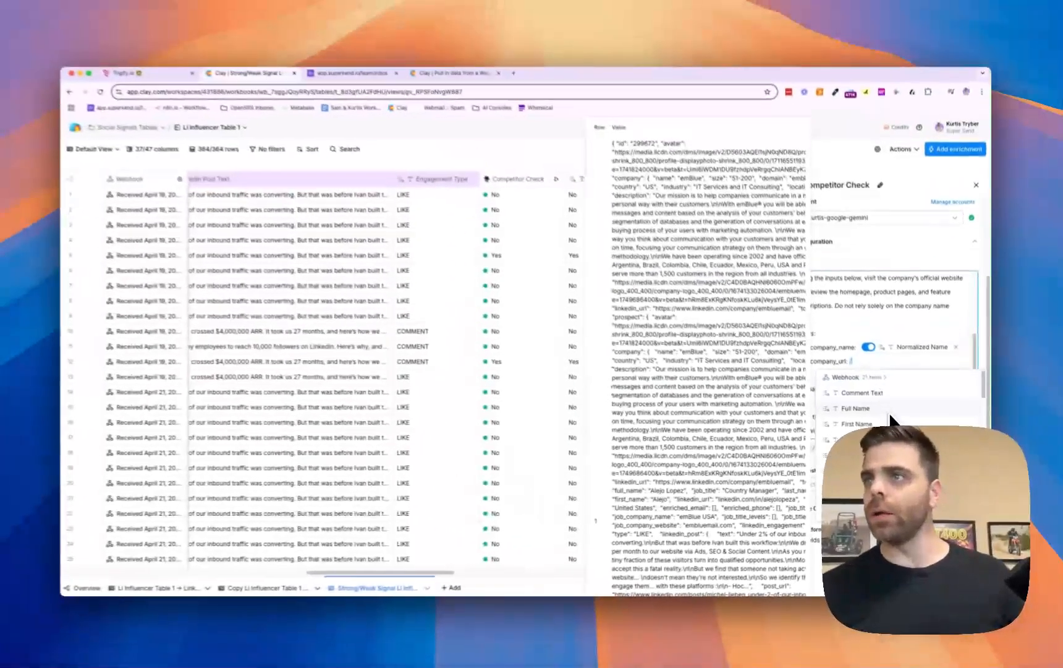
pyautogui.scroll(-2, 842, 374)
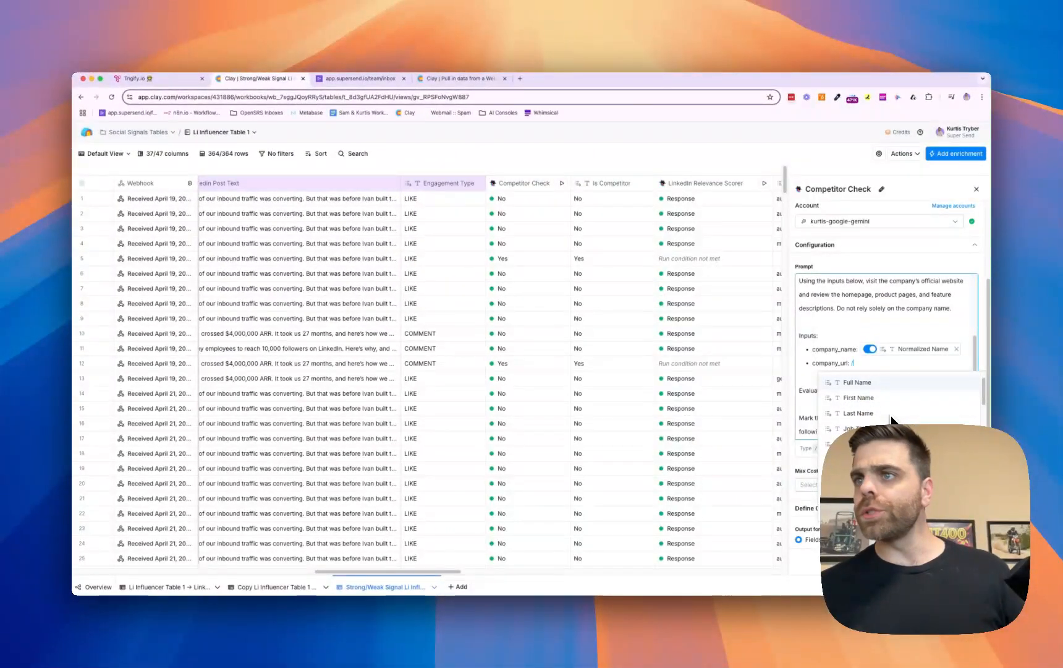
pyautogui.press('Down')
pyautogui.press('Down')
pyautogui.press('Down')
pyautogui.press('Down')
pyautogui.scroll(-2, 889, 420)
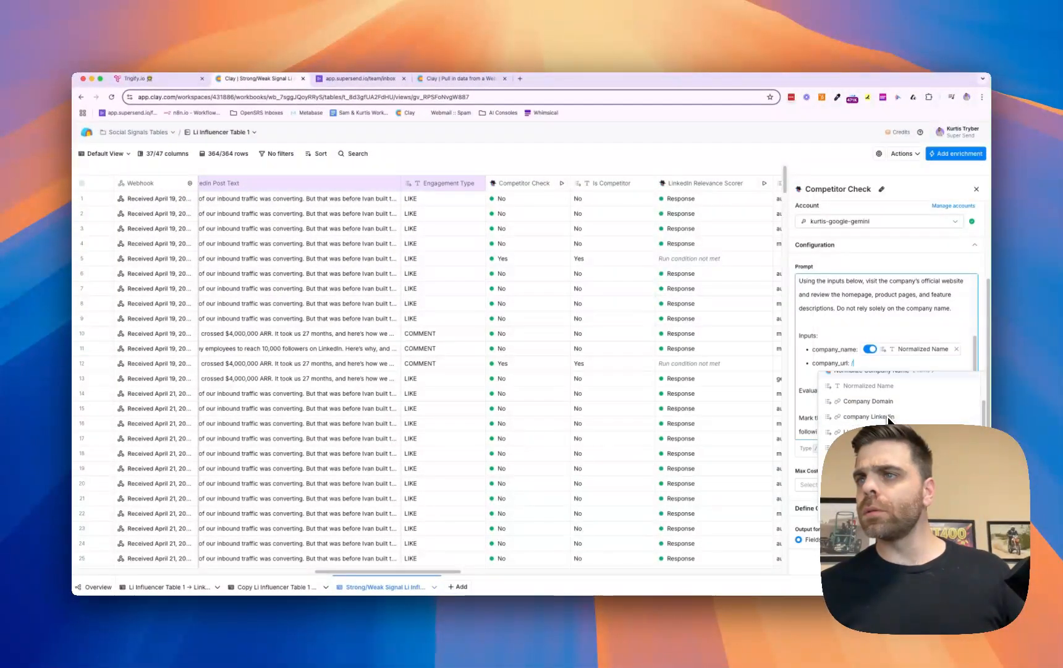
pyautogui.scroll(5, 889, 422)
pyautogui.scroll(-1, 889, 402)
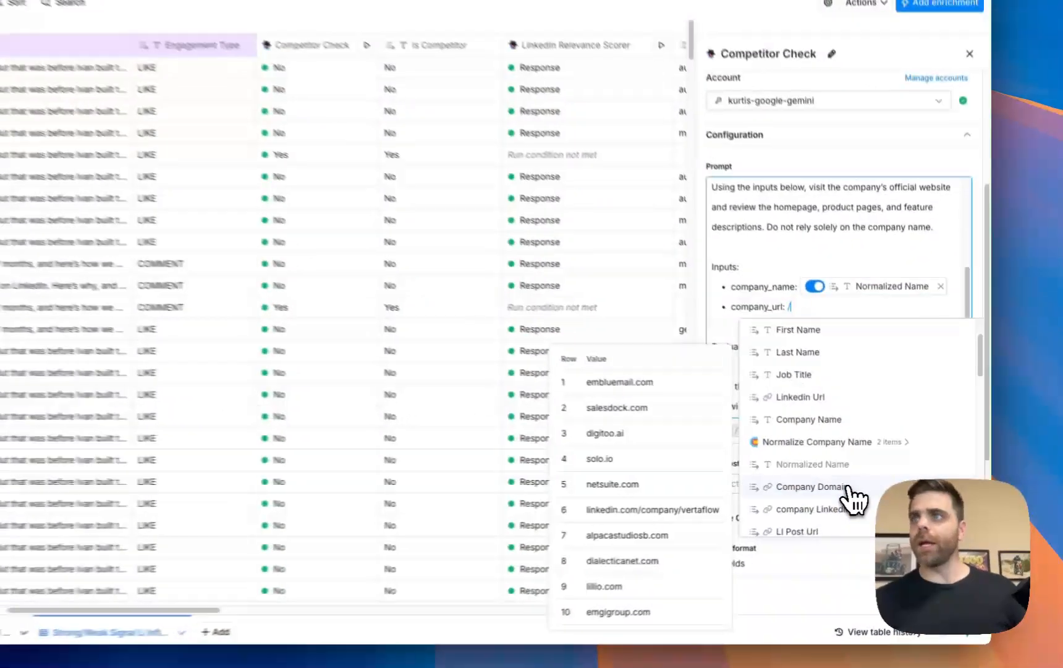
pyautogui.click(866, 498)
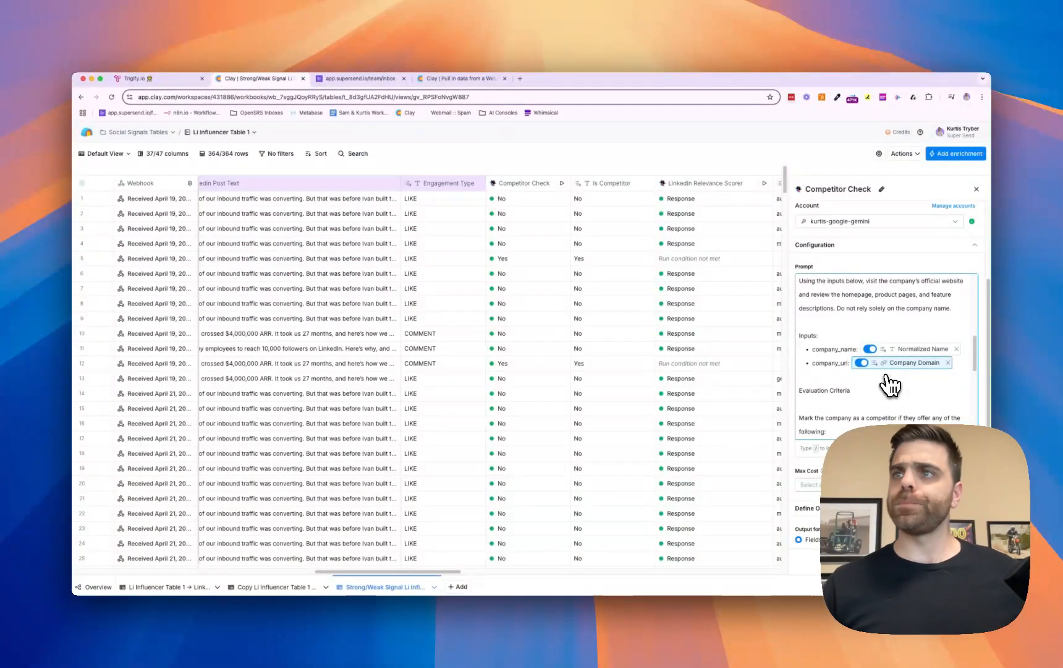
# Read the prompt's evaluation criteria, known competitor list and output format, and close the Competitor Check settings without saving
pyautogui.scroll(-3, 889, 378)
pyautogui.scroll(-2, 881, 379)
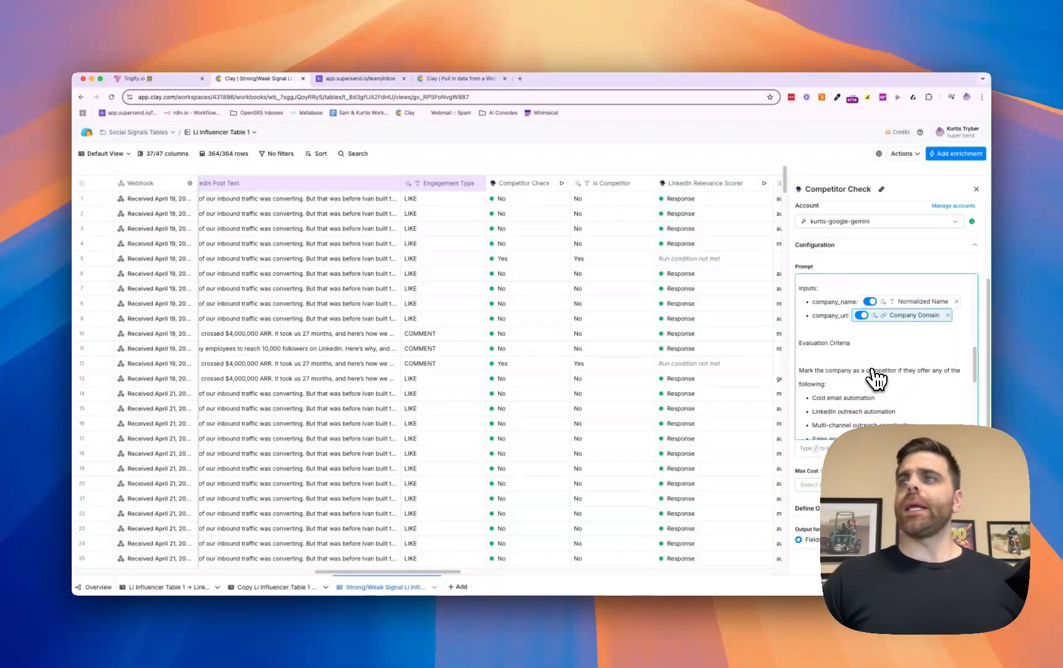
pyautogui.scroll(-3, 878, 378)
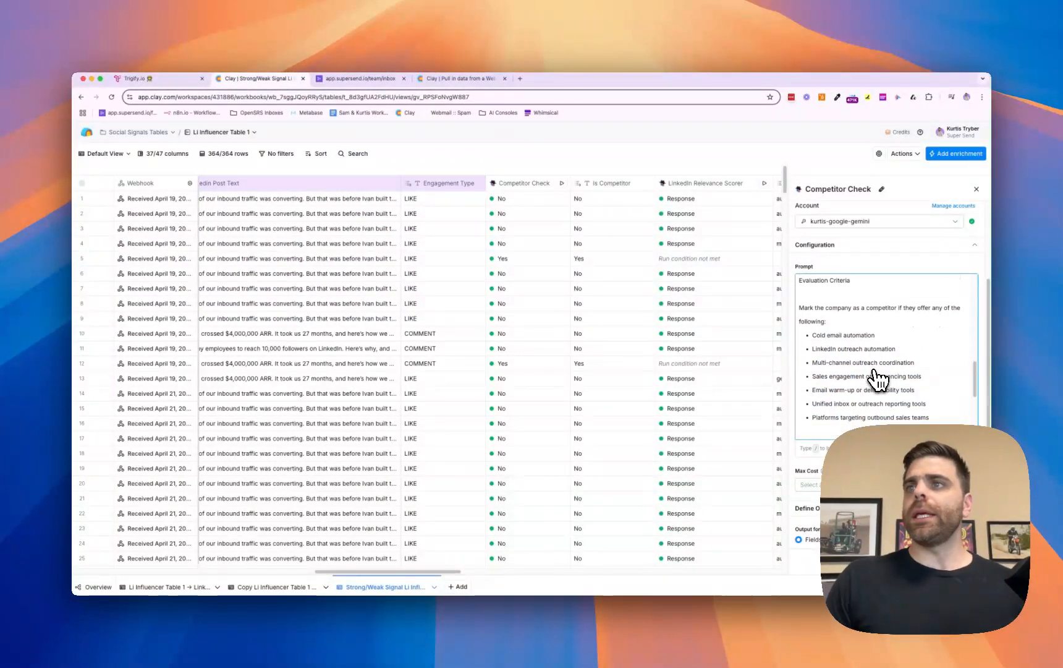
pyautogui.scroll(2, 819, 303)
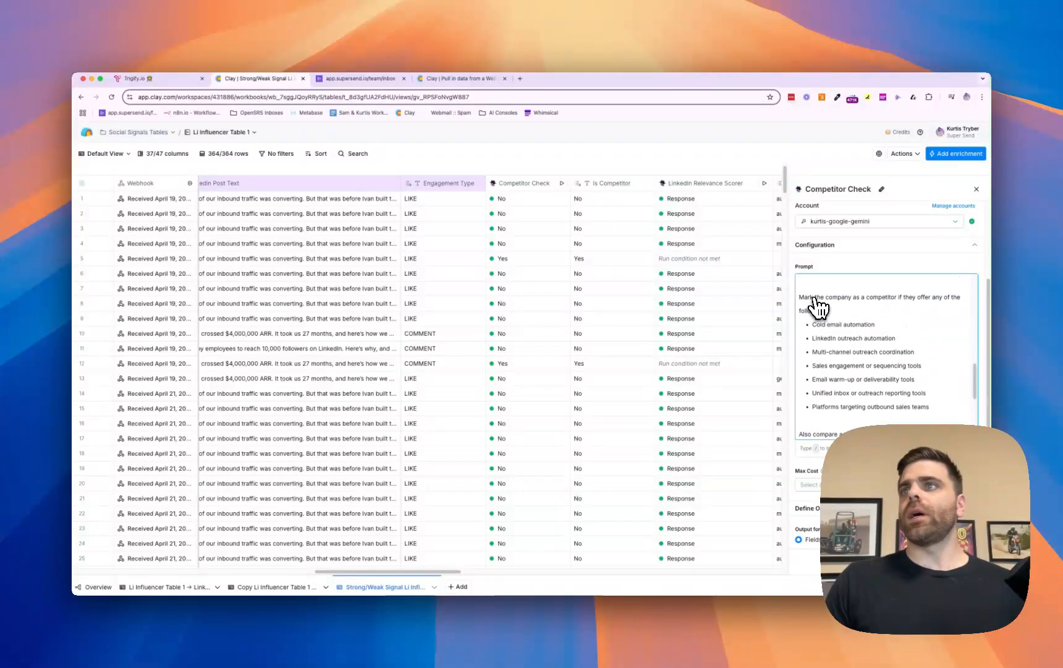
pyautogui.scroll(-2, 906, 335)
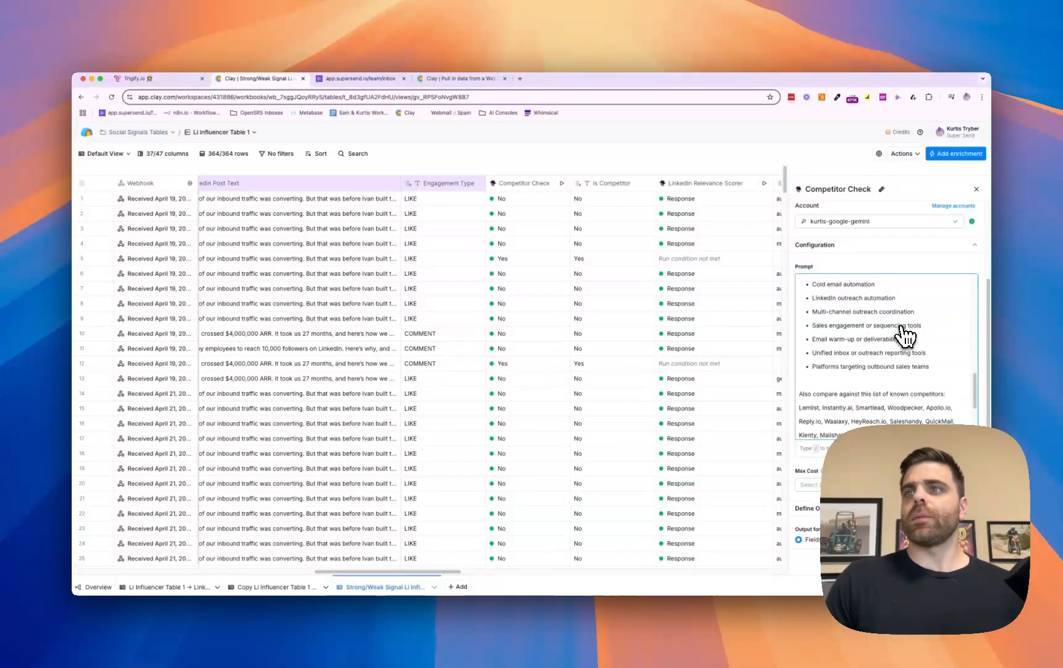
pyautogui.scroll(-2, 904, 334)
pyautogui.scroll(-2, 850, 350)
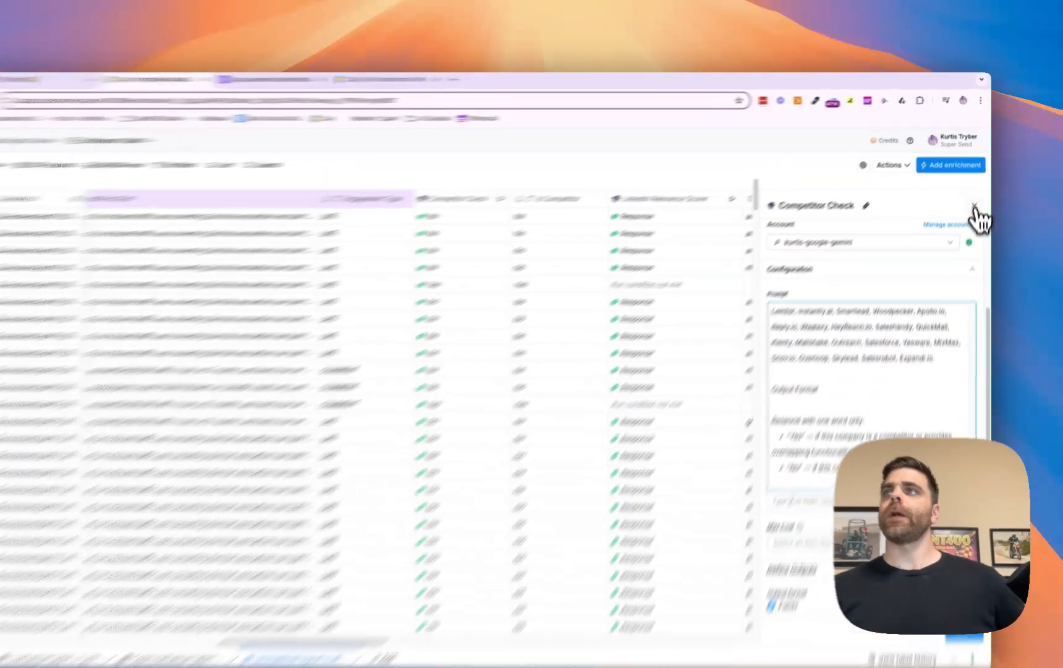
pyautogui.click(976, 189)
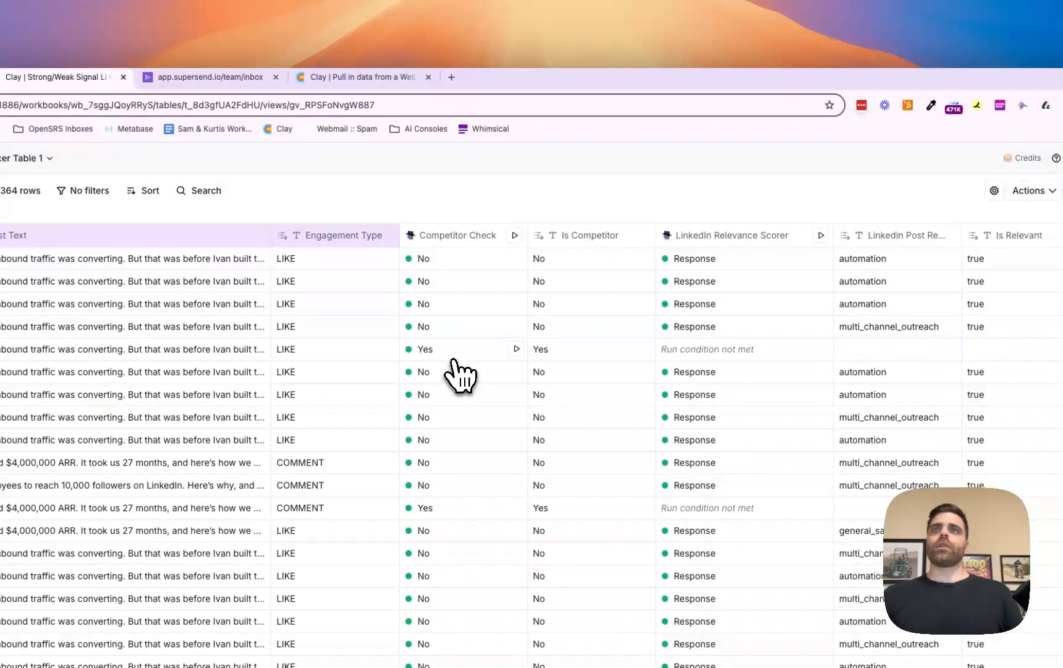
# Compare the Is Competitor values with the neighbouring results, and examine the "Only run if" condition in the LinkedIn Relevance Scorer settings
pyautogui.hscroll(5, 457, 374)
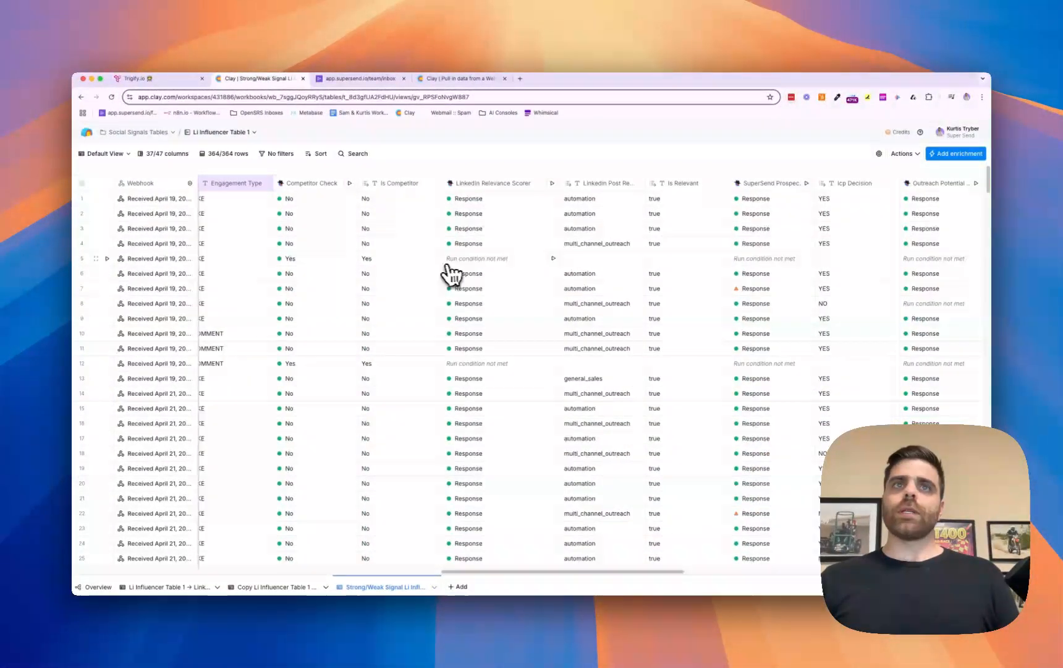
pyautogui.hscroll(-2, 452, 272)
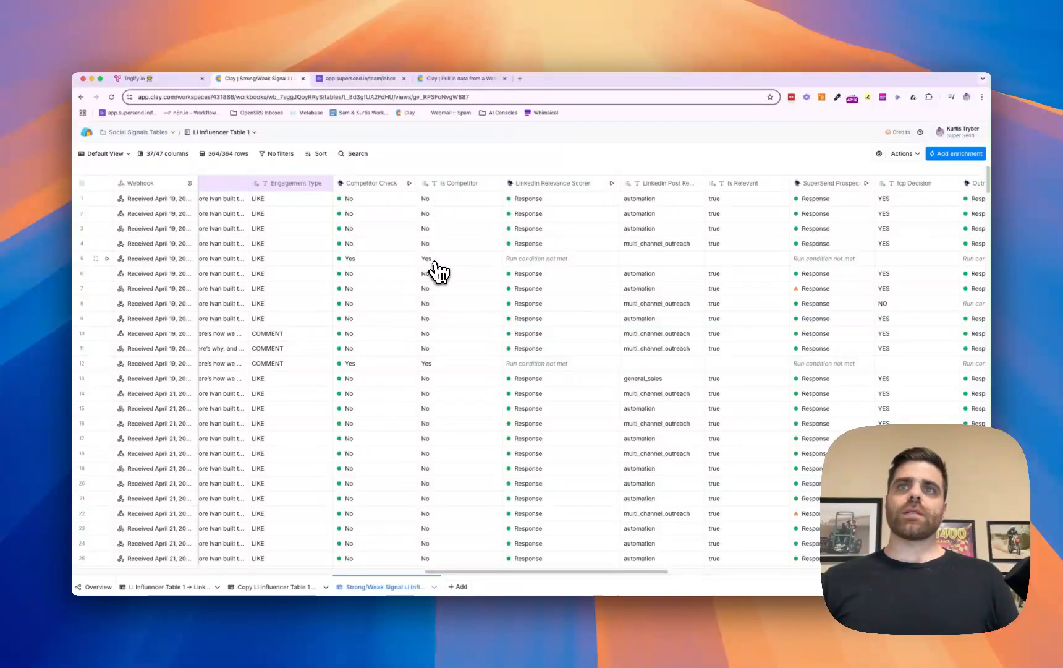
pyautogui.hscroll(2, 439, 270)
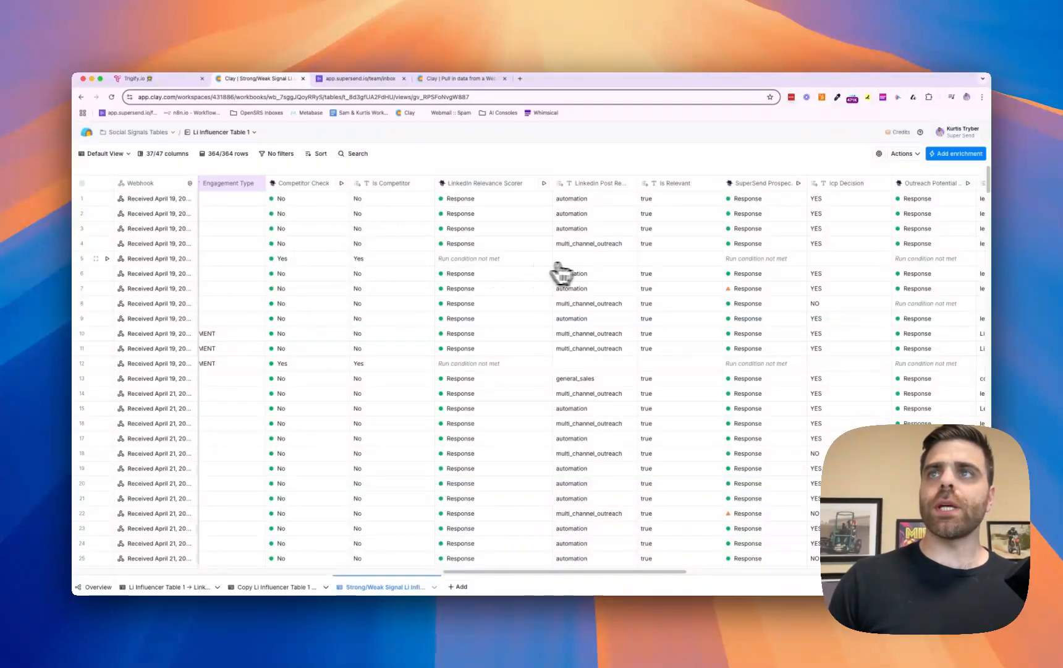
pyautogui.hscroll(1, 711, 270)
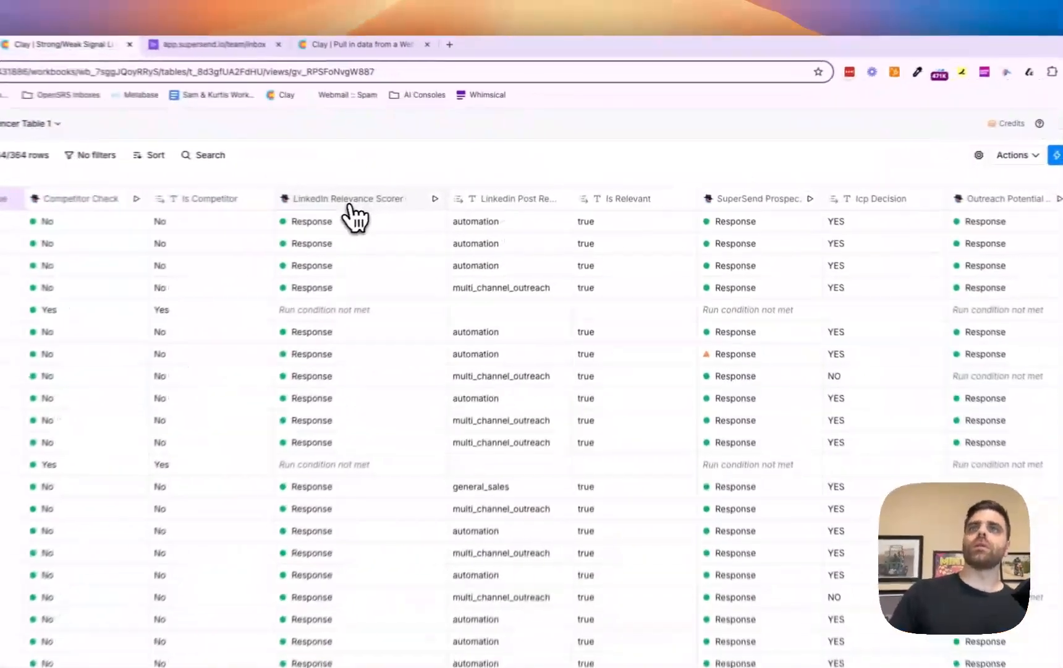
pyautogui.click(413, 183)
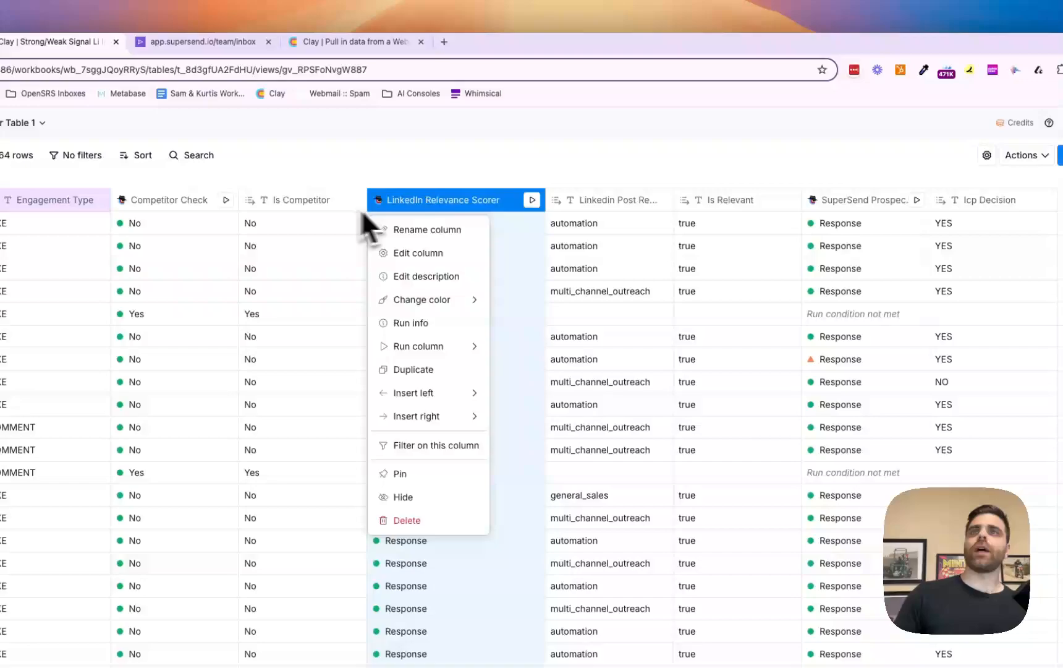
pyautogui.click(420, 258)
pyautogui.scroll(-5, 914, 418)
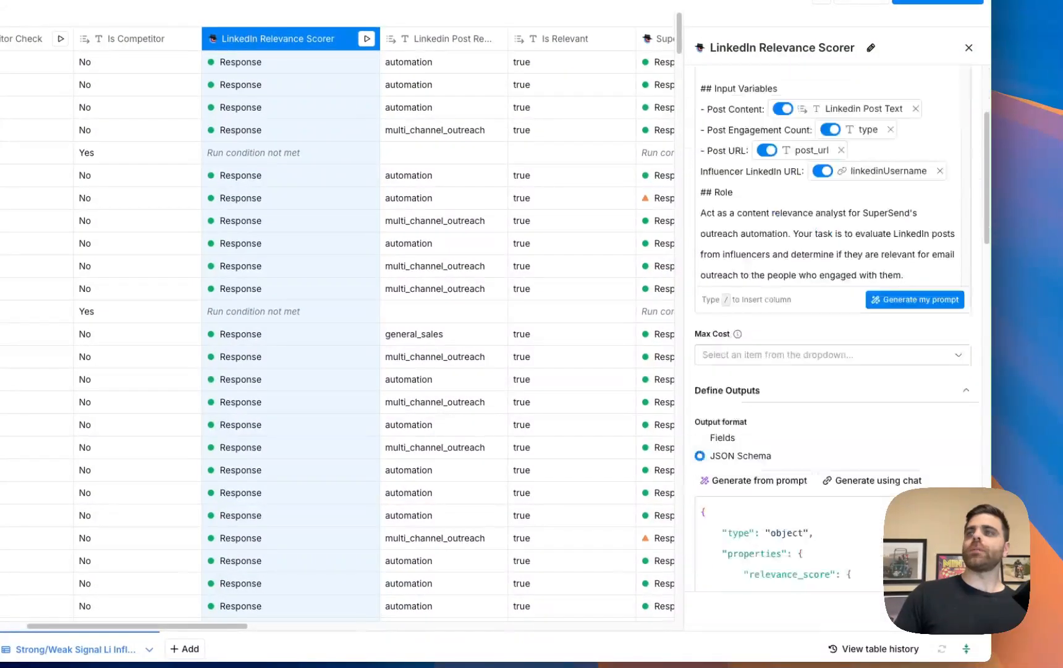
pyautogui.scroll(-12, 832, 371)
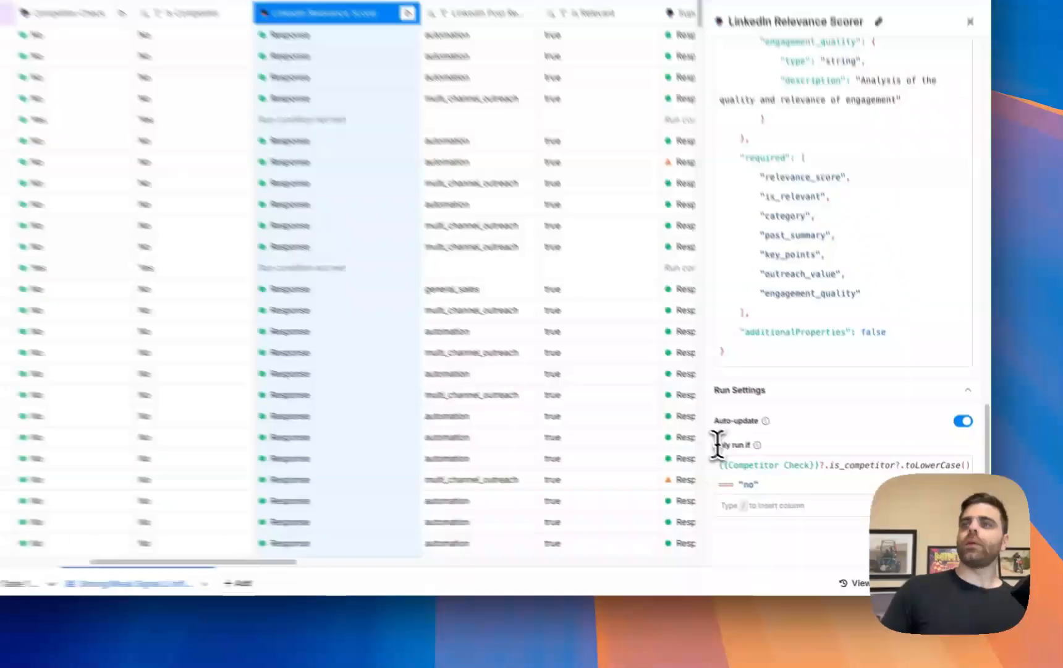
pyautogui.moveTo(797, 489); pyautogui.dragTo(817, 490)
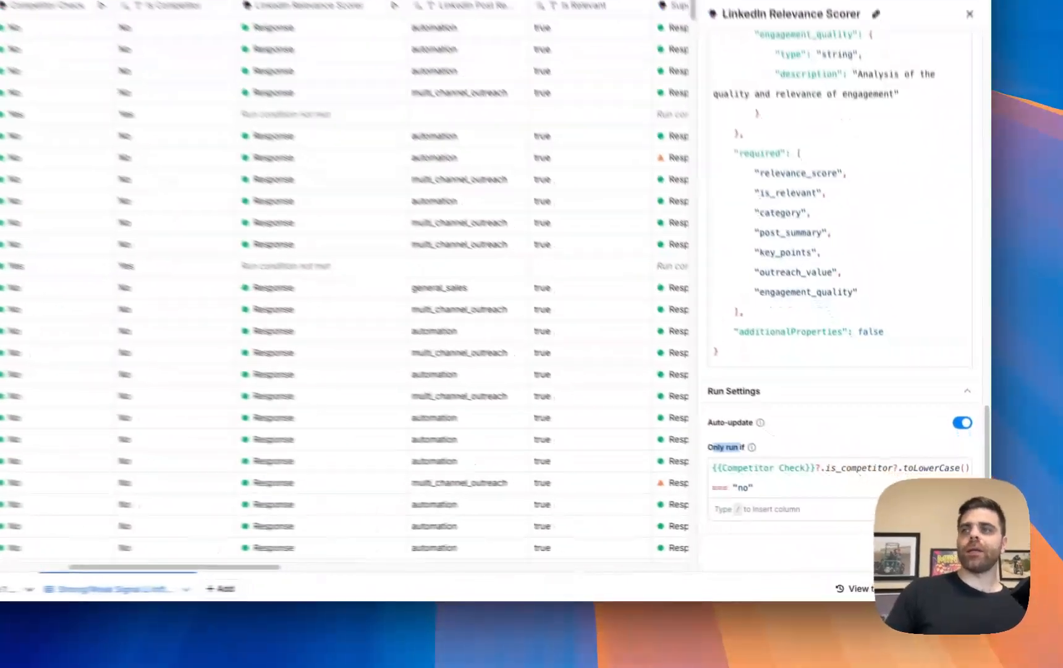
# Open the AI conditional run formula generator for LinkedIn Relevance Scorer and begin the condition description with "only run this column if"
pyautogui.click(941, 533)
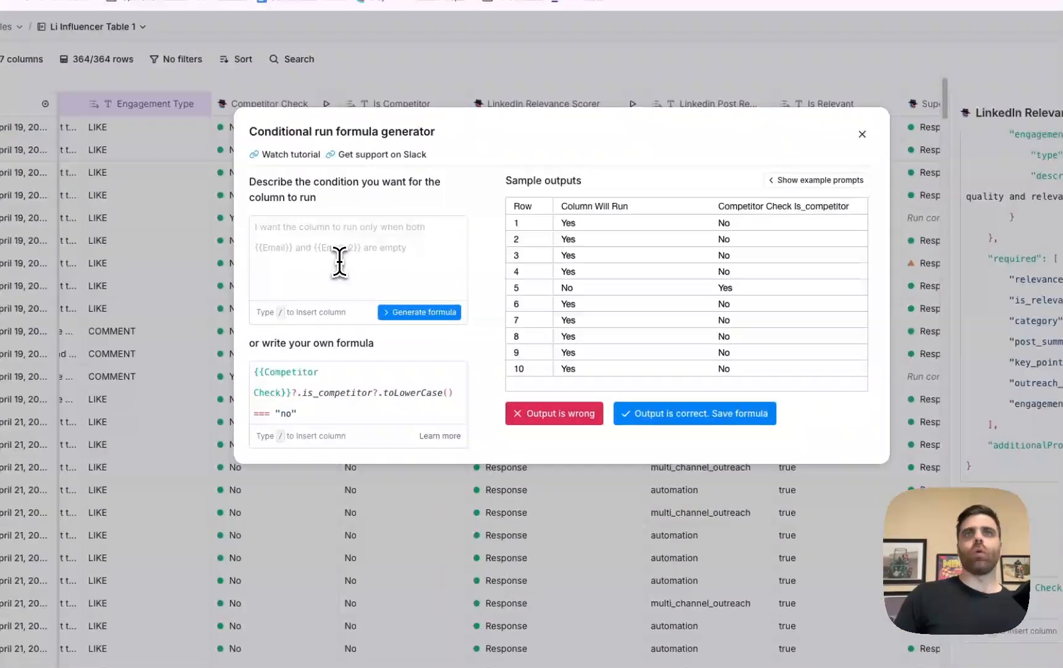
pyautogui.click(339, 260)
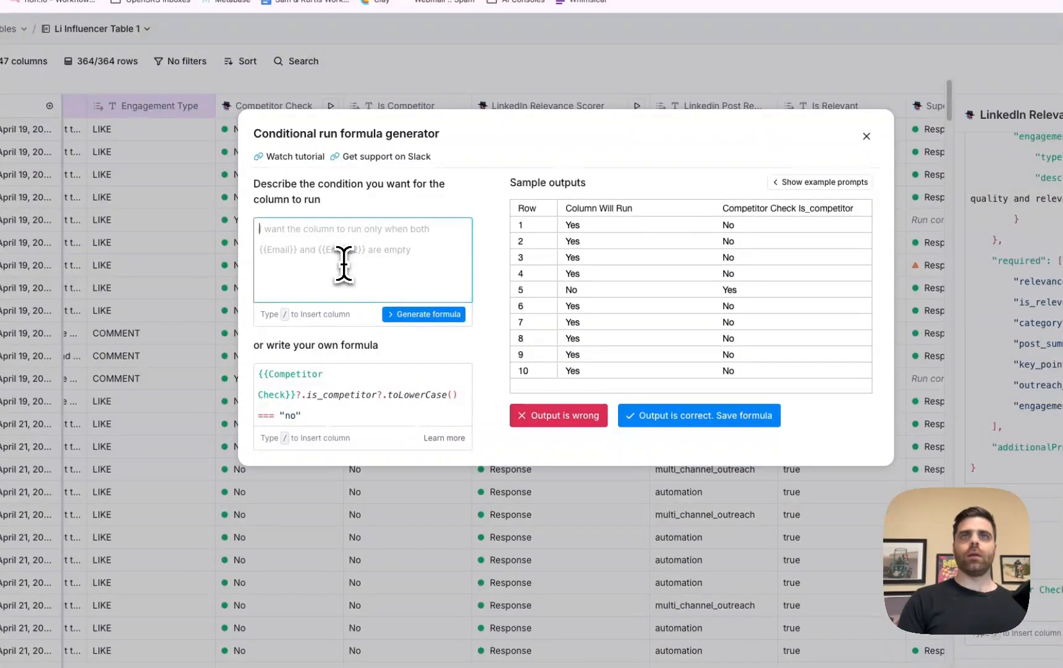
pyautogui.write('only run t')
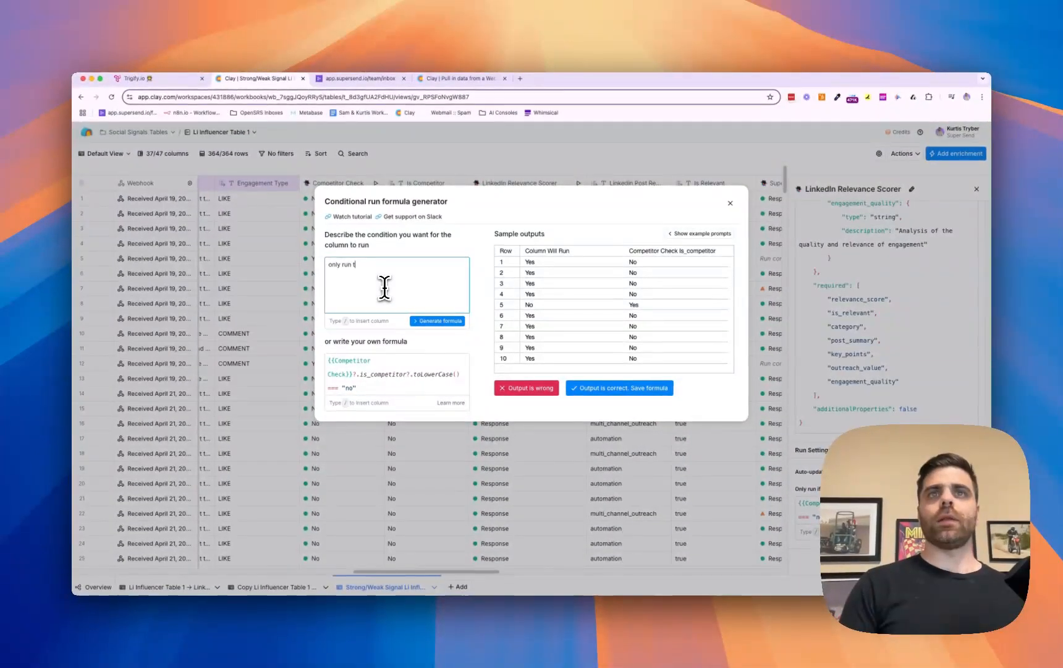
pyautogui.write('his column if /')
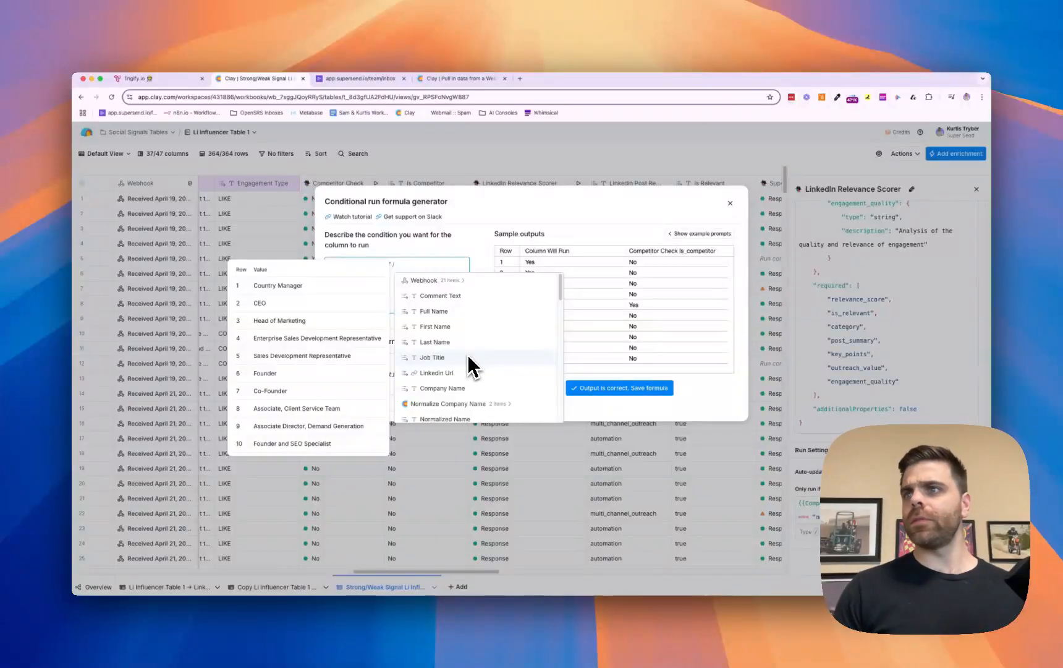
# Insert Competitor Check's is_competitor property into the condition description and complete it with "equals no"
pyautogui.scroll(-5, 468, 355)
pyautogui.scroll(5, 468, 353)
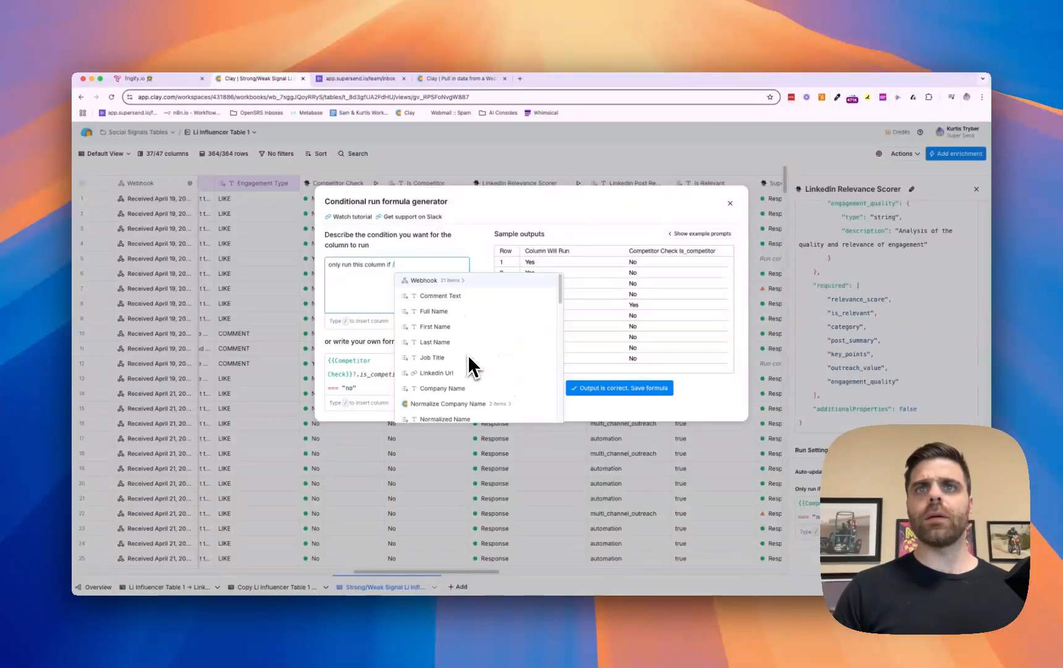
pyautogui.scroll(-1, 468, 354)
pyautogui.scroll(-8, 468, 353)
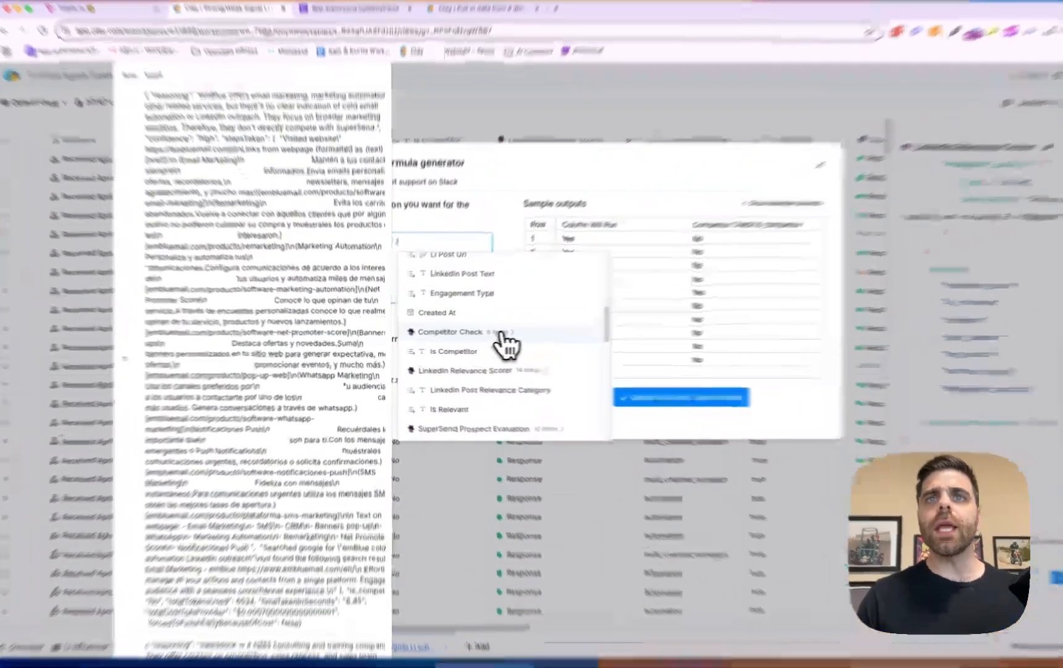
pyautogui.click(475, 337)
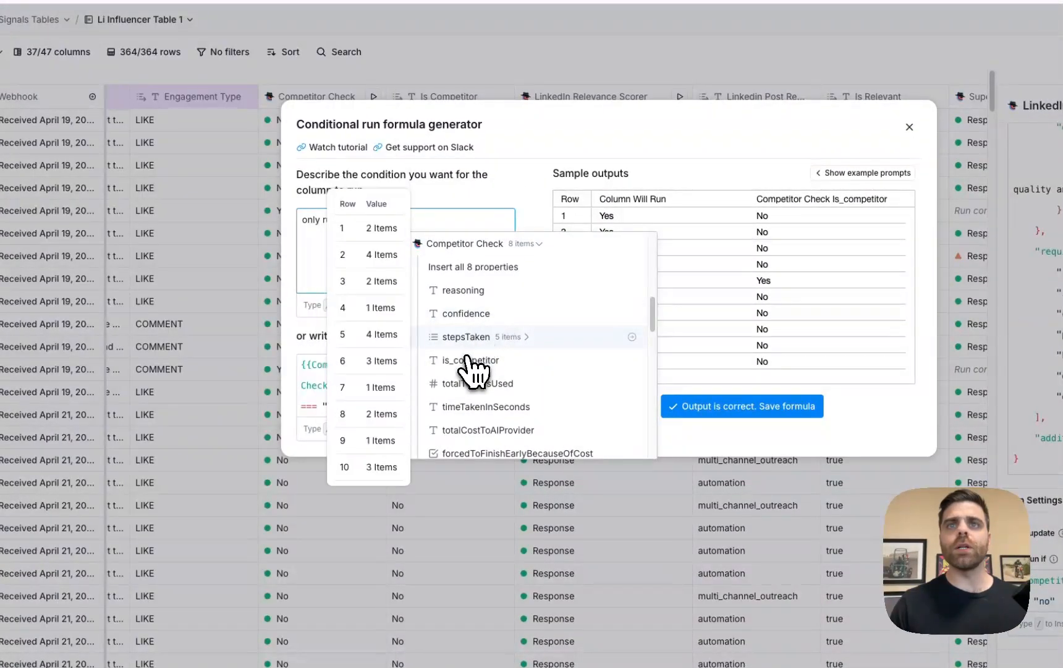
pyautogui.scroll(-1, 467, 369)
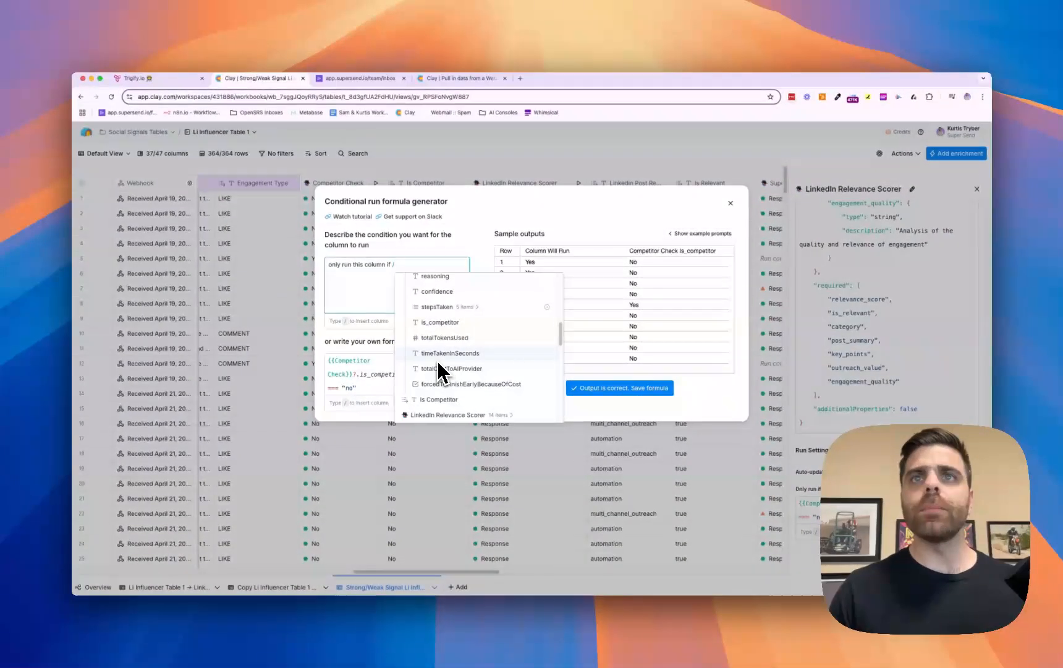
pyautogui.scroll(-1, 465, 364)
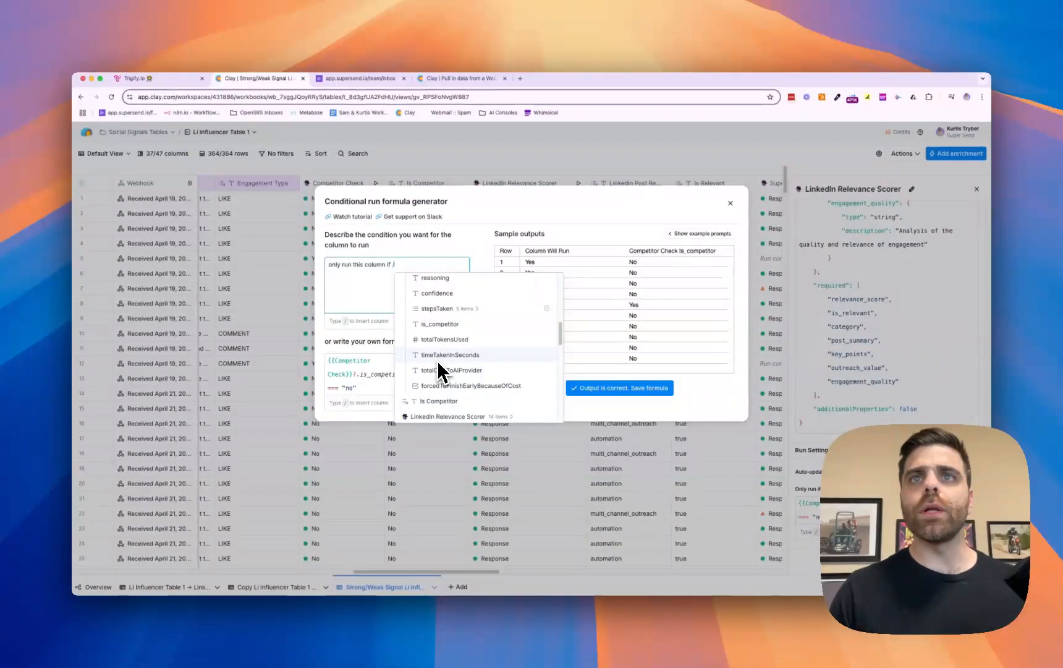
pyautogui.scroll(1, 438, 362)
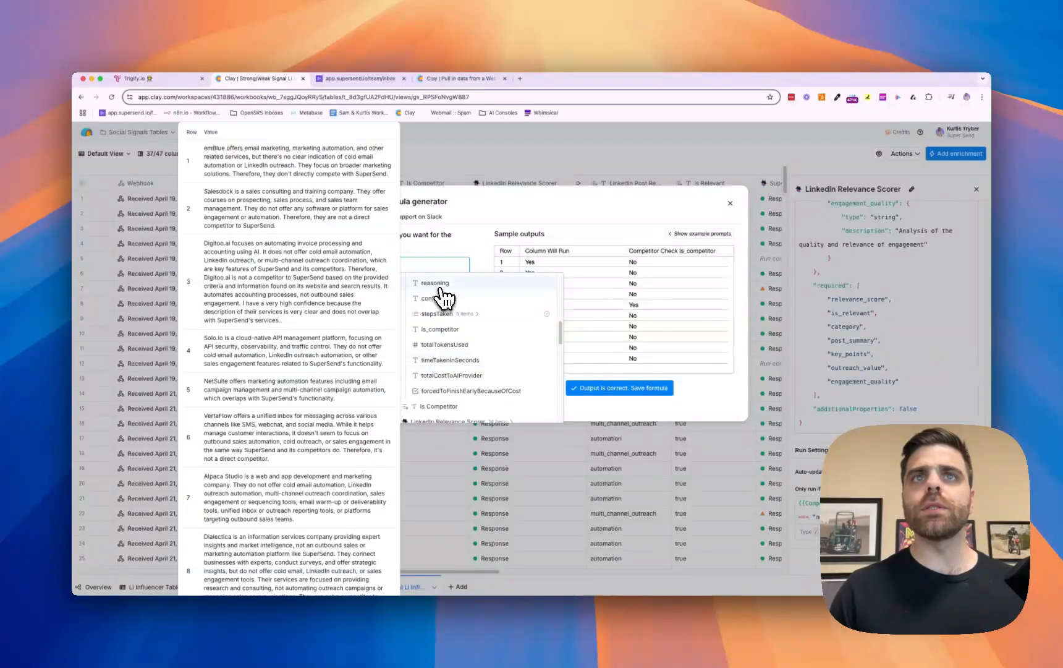
pyautogui.moveTo(442, 331)
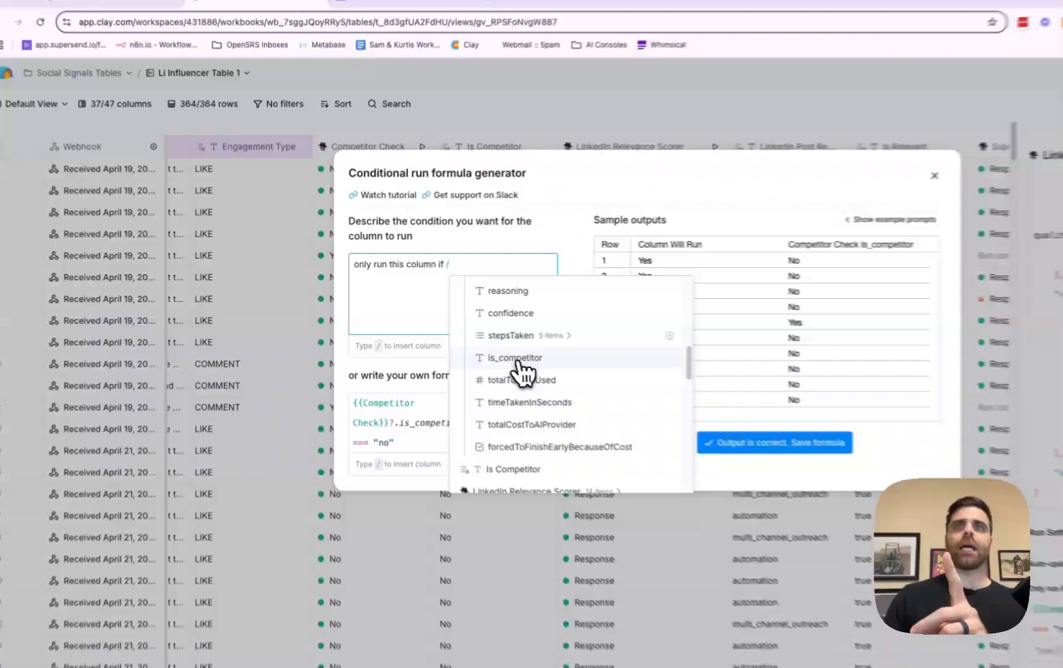
pyautogui.click(442, 329)
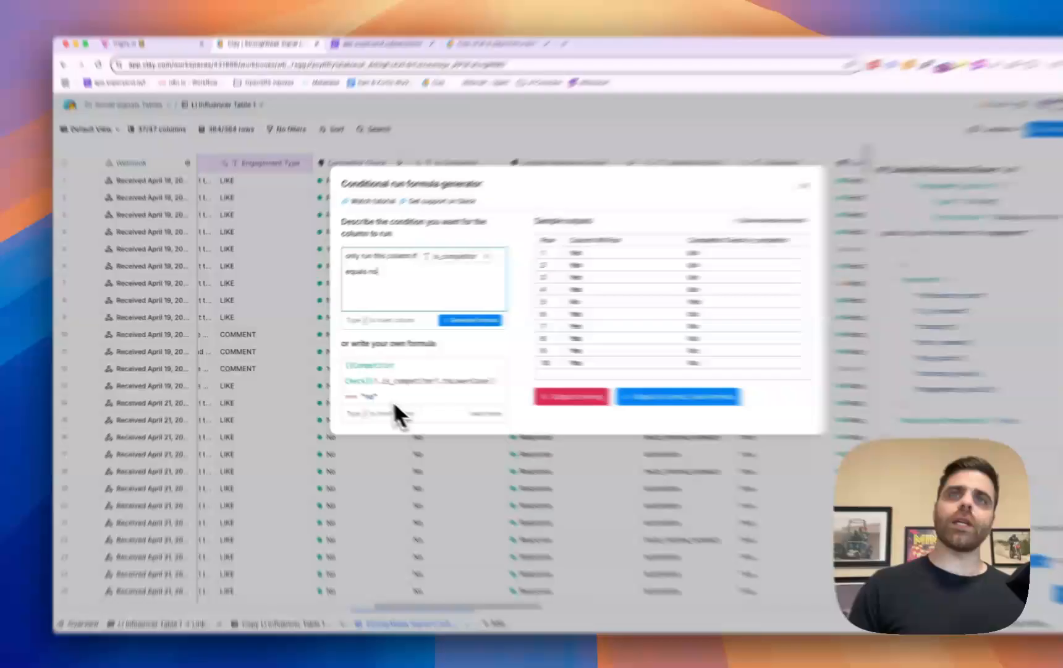
# Compare the plain-language condition with the written formula and sample outputs, and close the formula generator without saving
pyautogui.moveTo(372, 393); pyautogui.dragTo(319, 359)
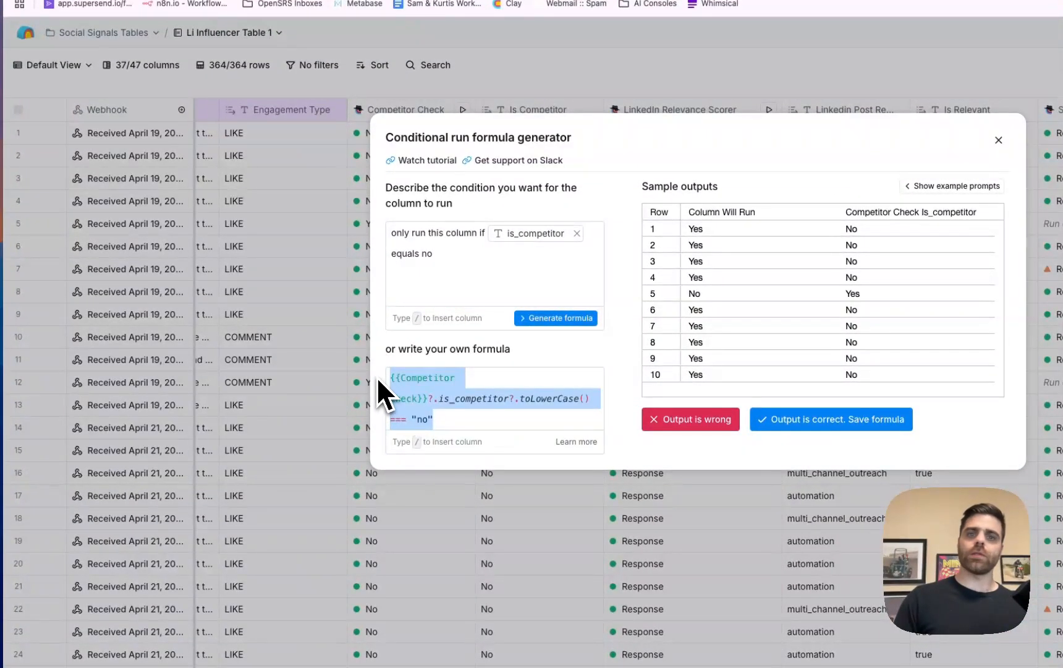
pyautogui.click(424, 285)
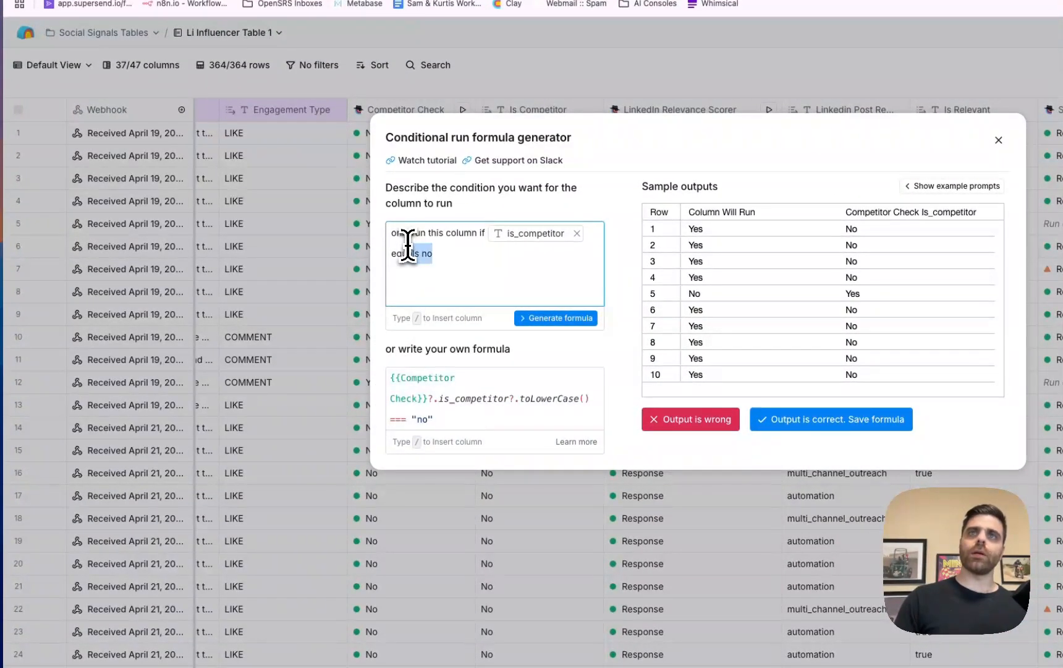
pyautogui.moveTo(532, 239)
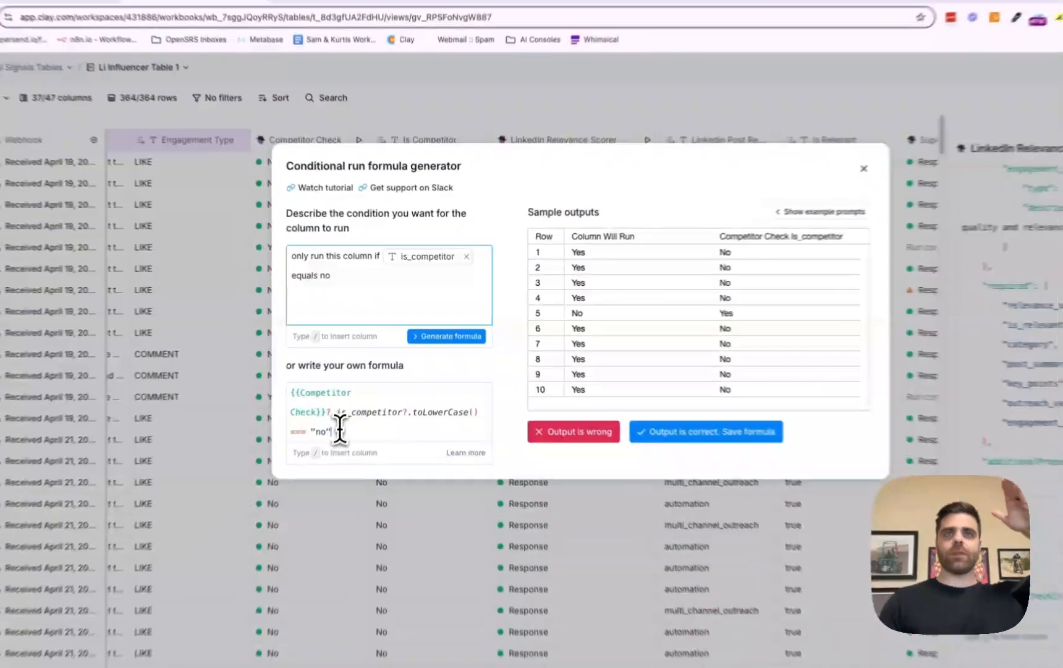
pyautogui.moveTo(358, 388); pyautogui.dragTo(339, 367)
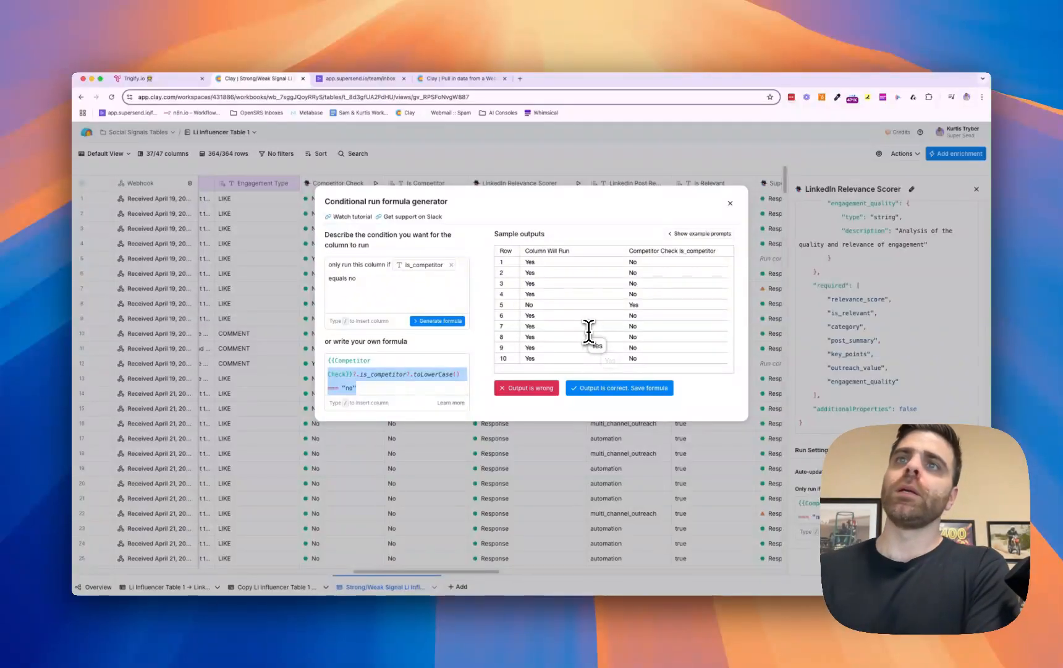
pyautogui.click(698, 235)
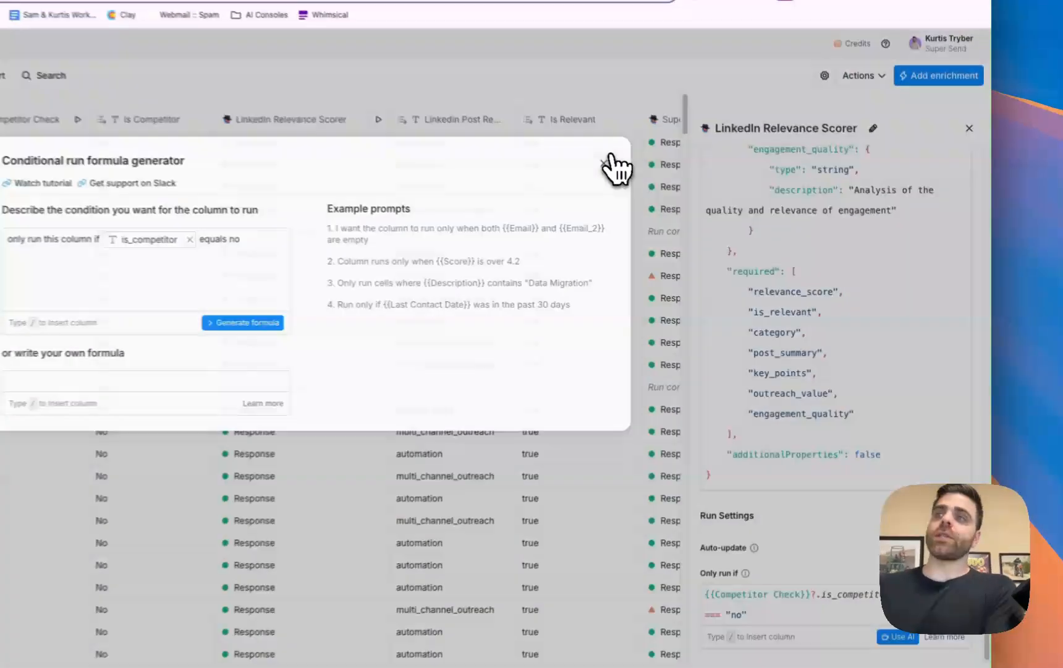
pyautogui.click(609, 160)
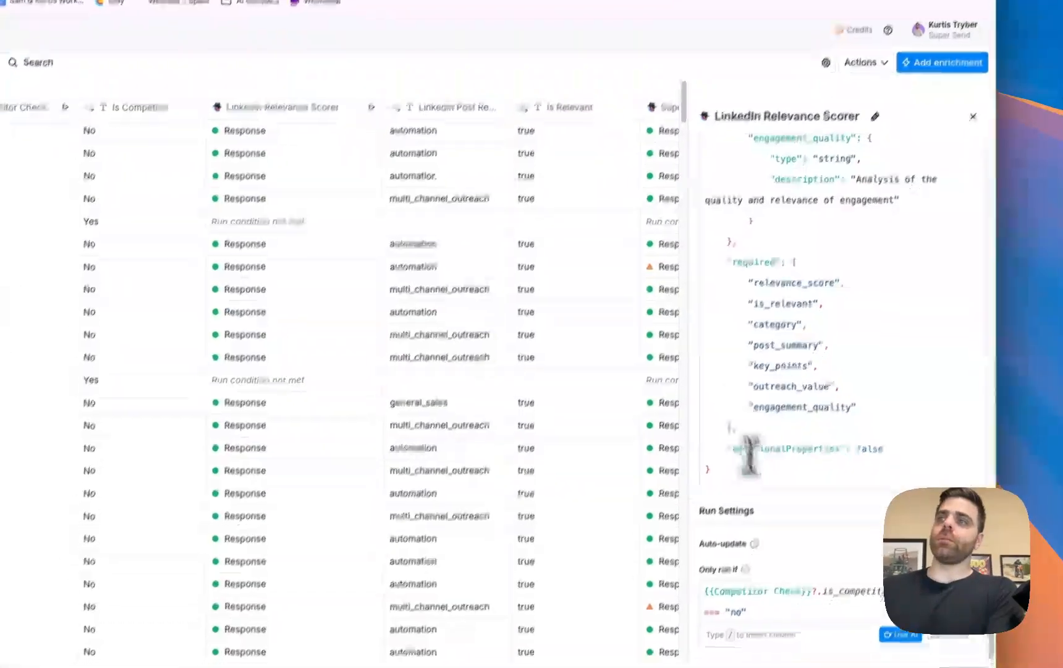
pyautogui.moveTo(763, 612); pyautogui.dragTo(682, 596)
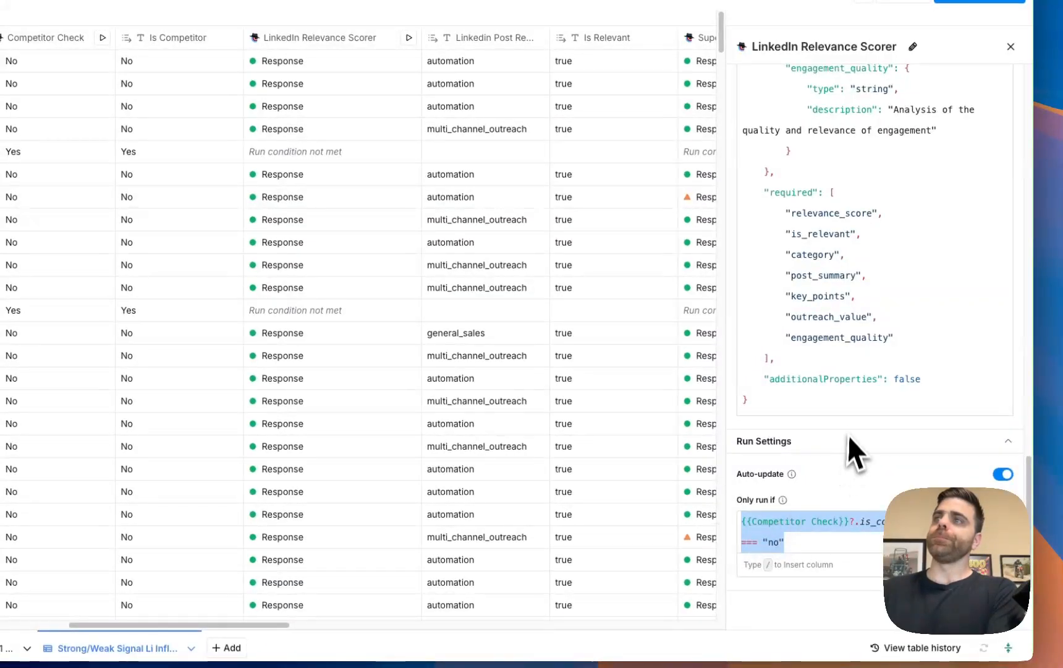
# Examine the input variables in the LinkedIn Relevance Scorer prompt: post content, engagement count, post URL and influencer LinkedIn URL
pyautogui.scroll(10, 842, 390)
pyautogui.scroll(15, 844, 384)
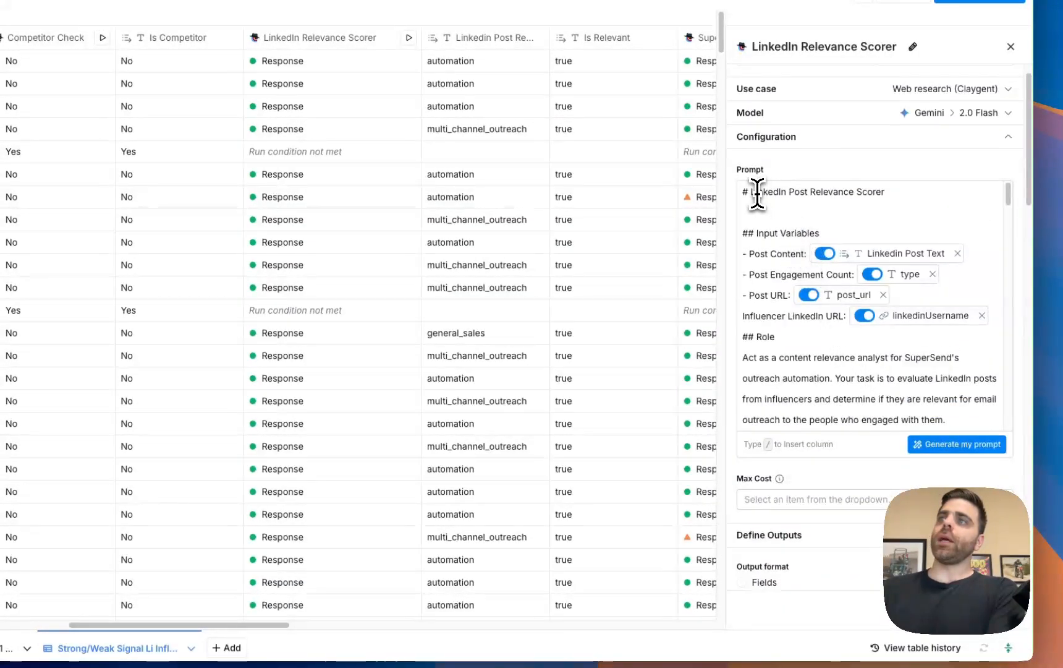
pyautogui.moveTo(755, 202); pyautogui.dragTo(824, 201)
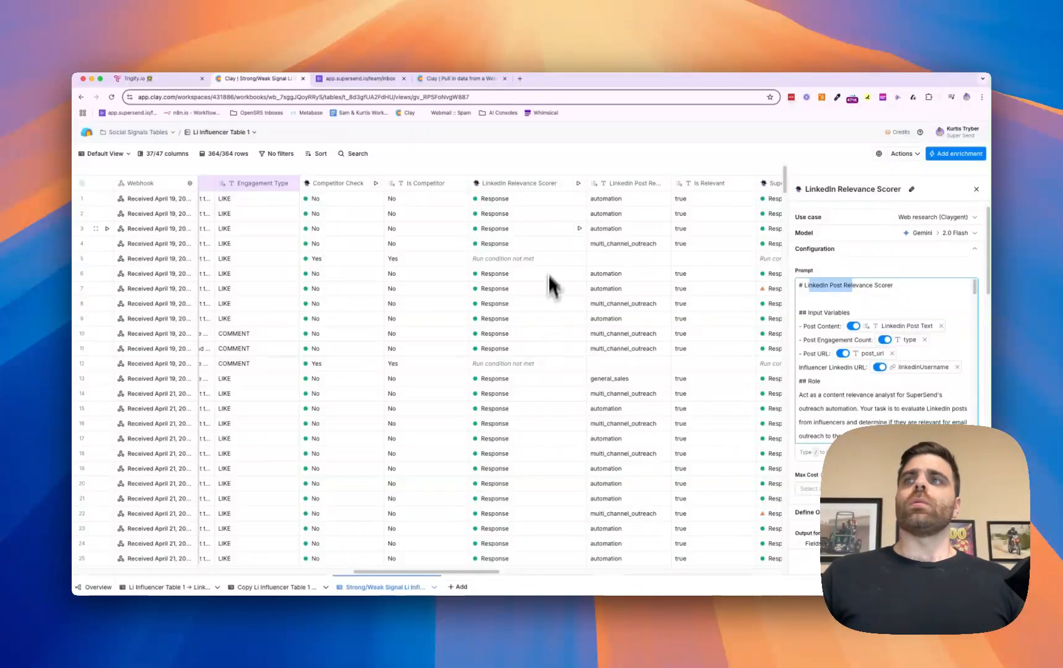
pyautogui.scroll(1, 822, 318)
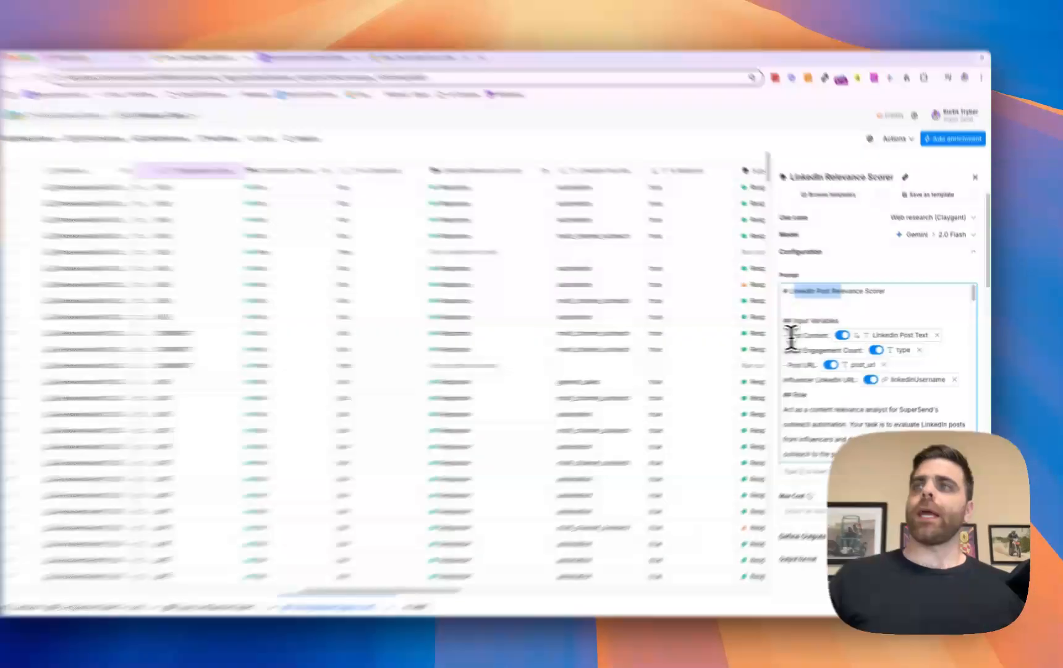
pyautogui.click(811, 336)
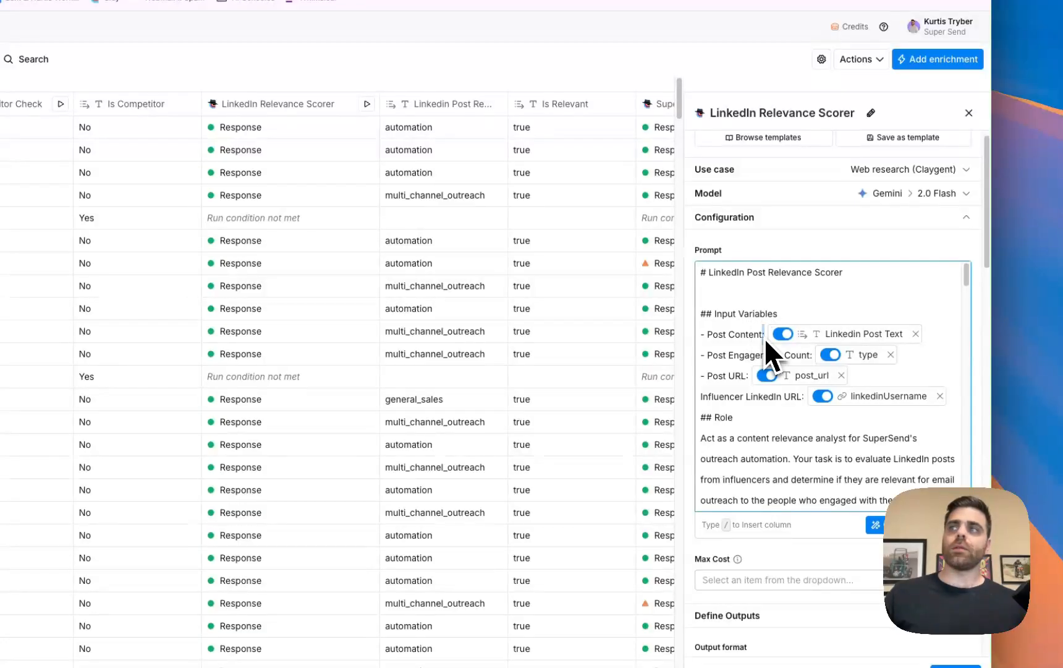
pyautogui.moveTo(812, 338)
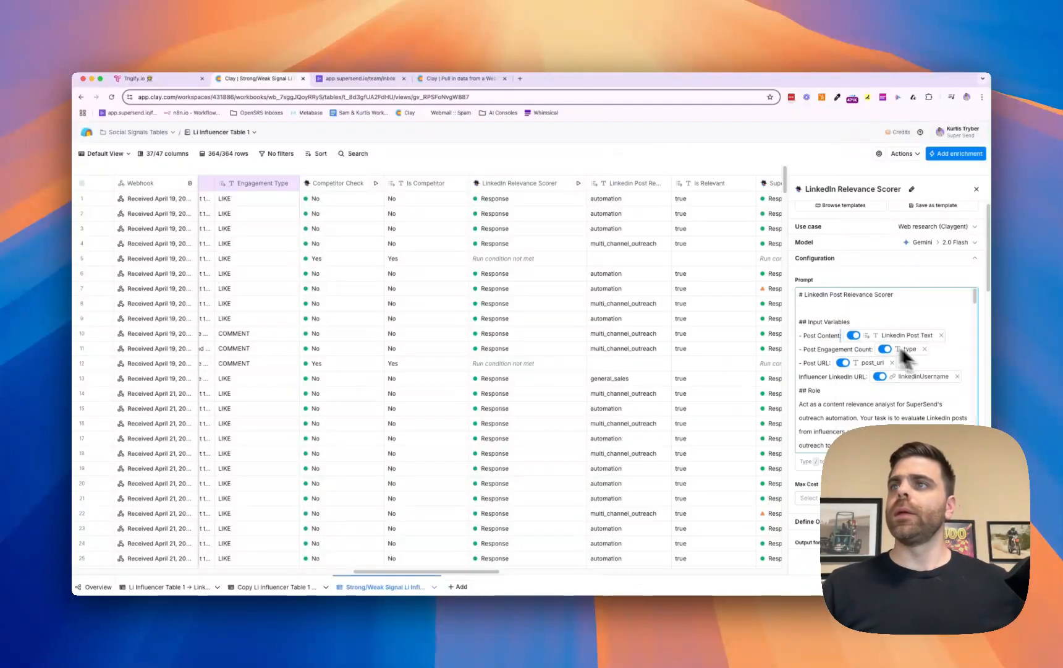
pyautogui.moveTo(915, 353)
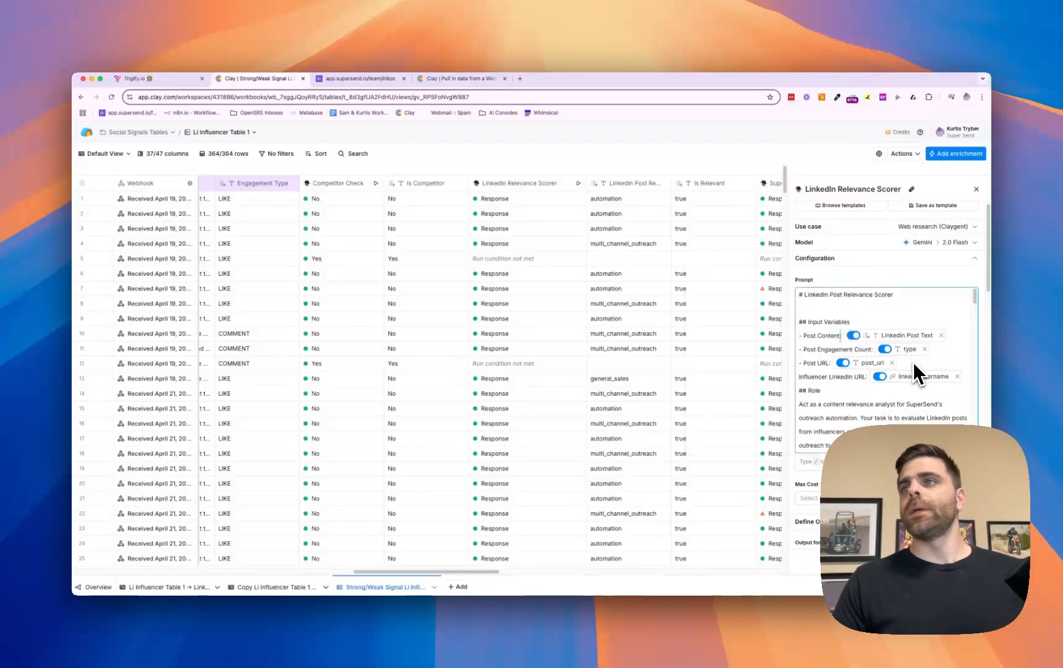
pyautogui.moveTo(841, 364)
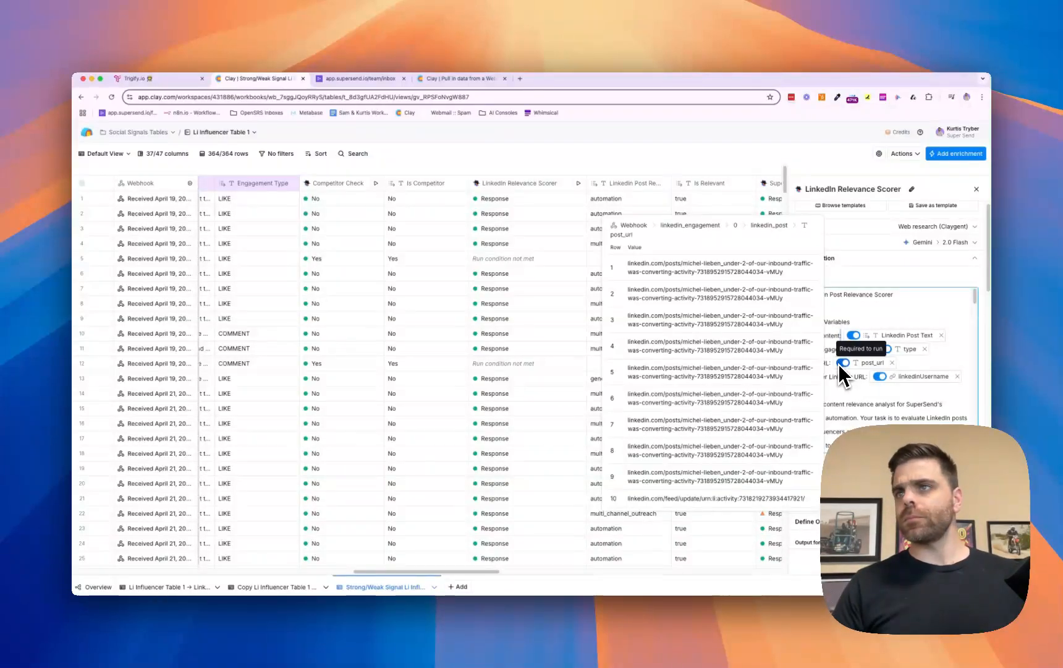
pyautogui.moveTo(877, 379)
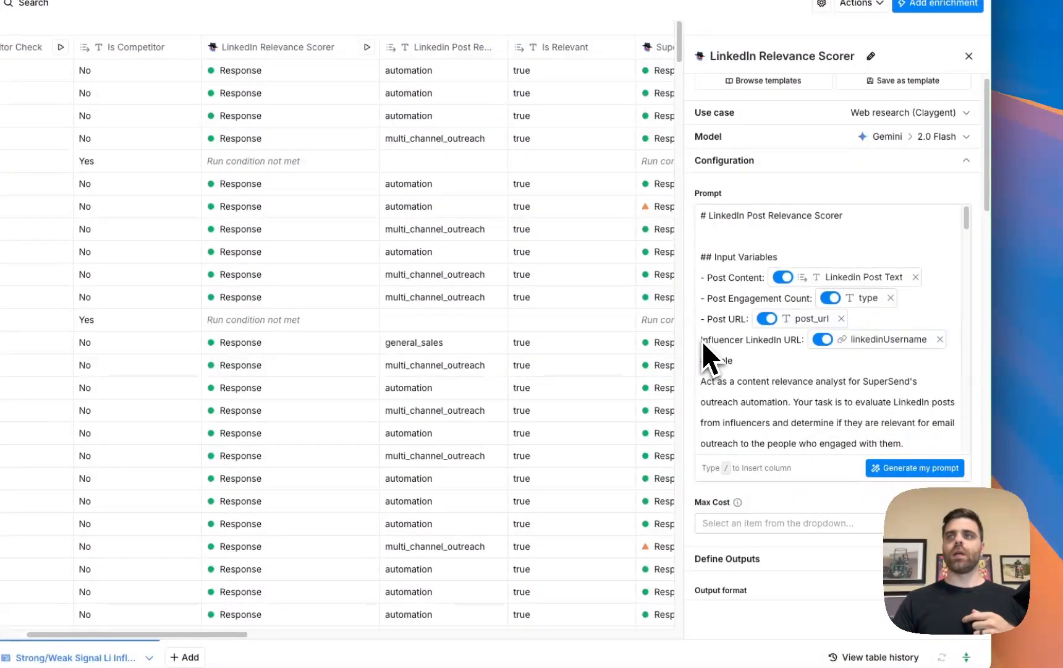
pyautogui.scroll(-4, 734, 389)
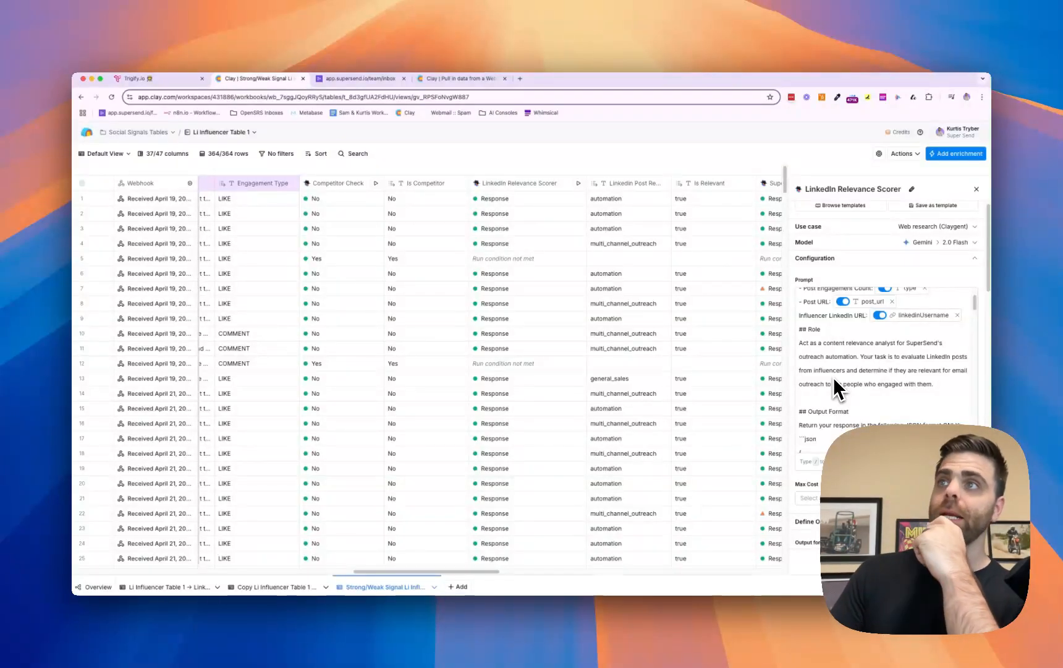
pyautogui.scroll(-2, 833, 384)
pyautogui.scroll(4, 835, 374)
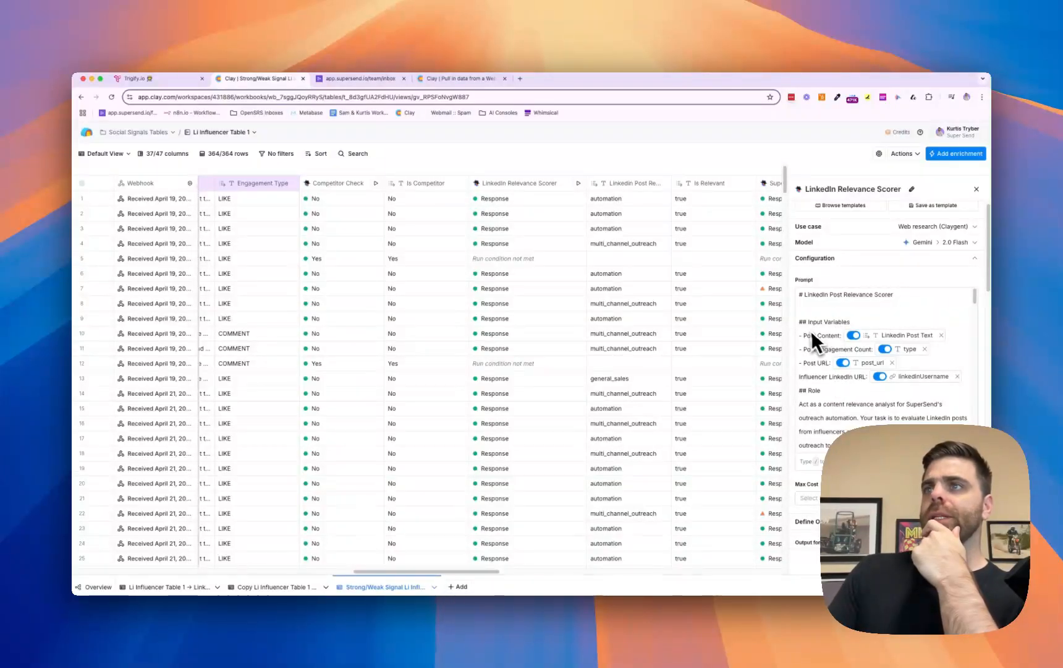
pyautogui.moveTo(848, 357)
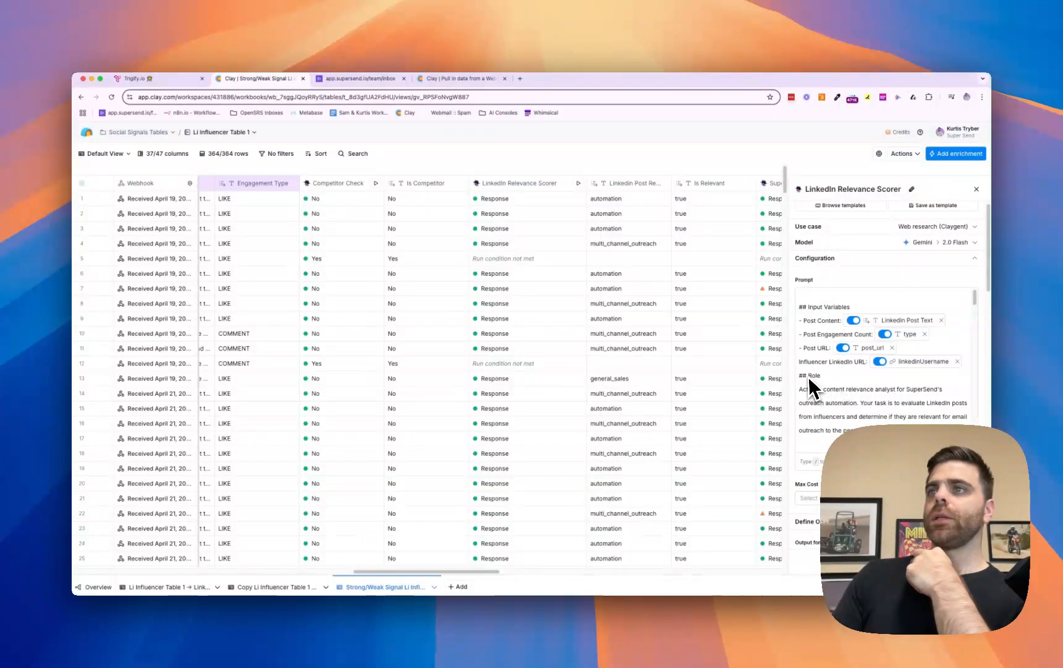
# Examine the role section and JSON output format in the LinkedIn Relevance Scorer prompt, especially the is_relevant and category fields
pyautogui.scroll(-2, 813, 383)
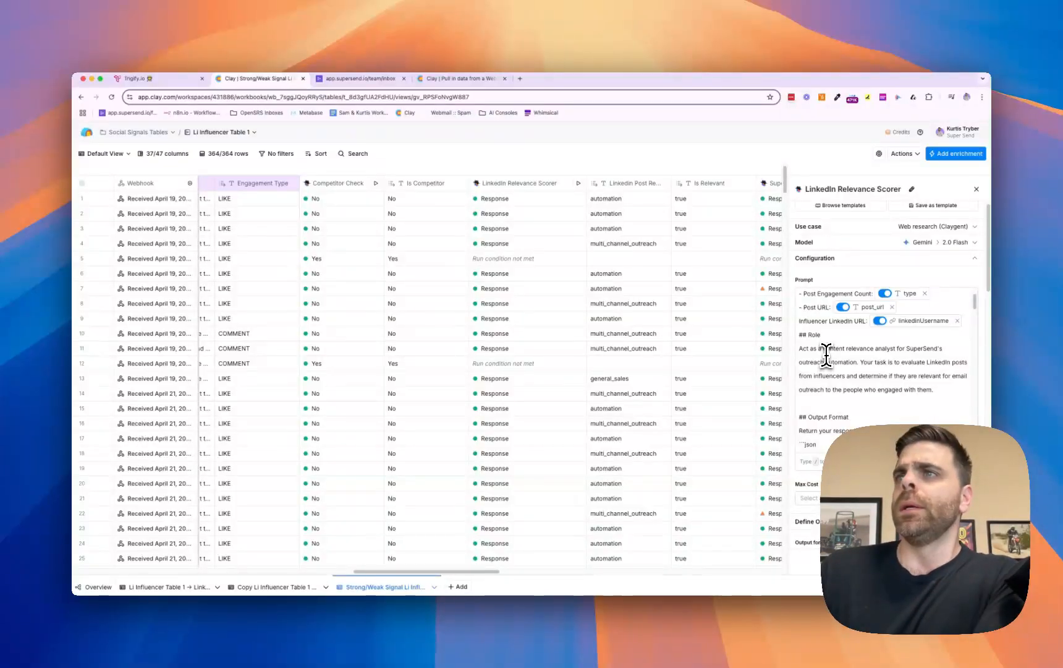
pyautogui.scroll(-1, 815, 339)
pyautogui.scroll(-5, 814, 339)
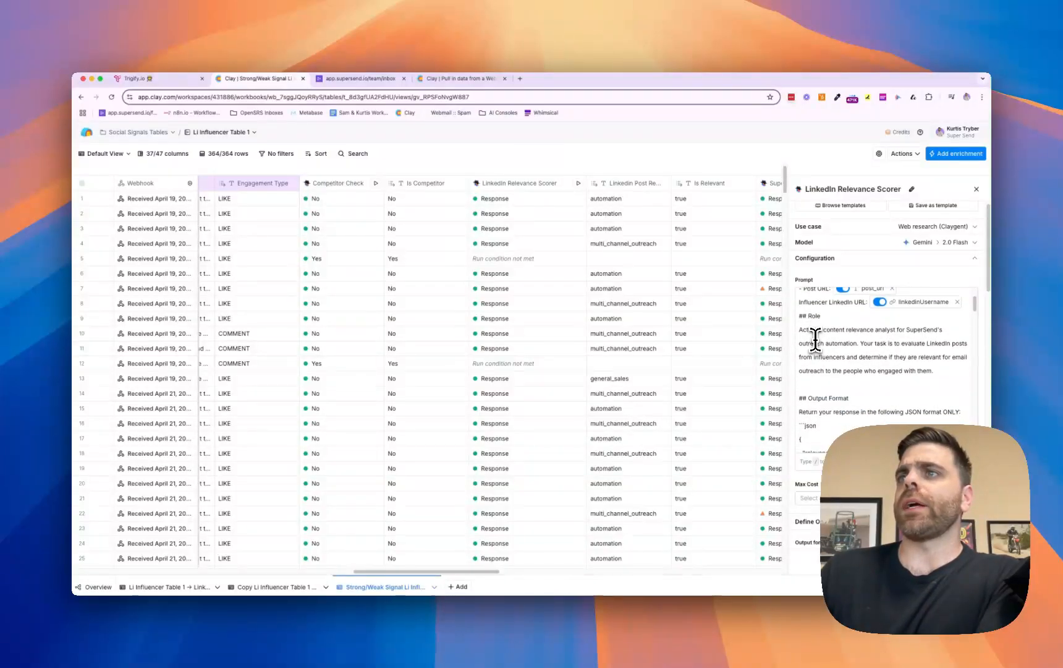
pyautogui.scroll(4, 816, 348)
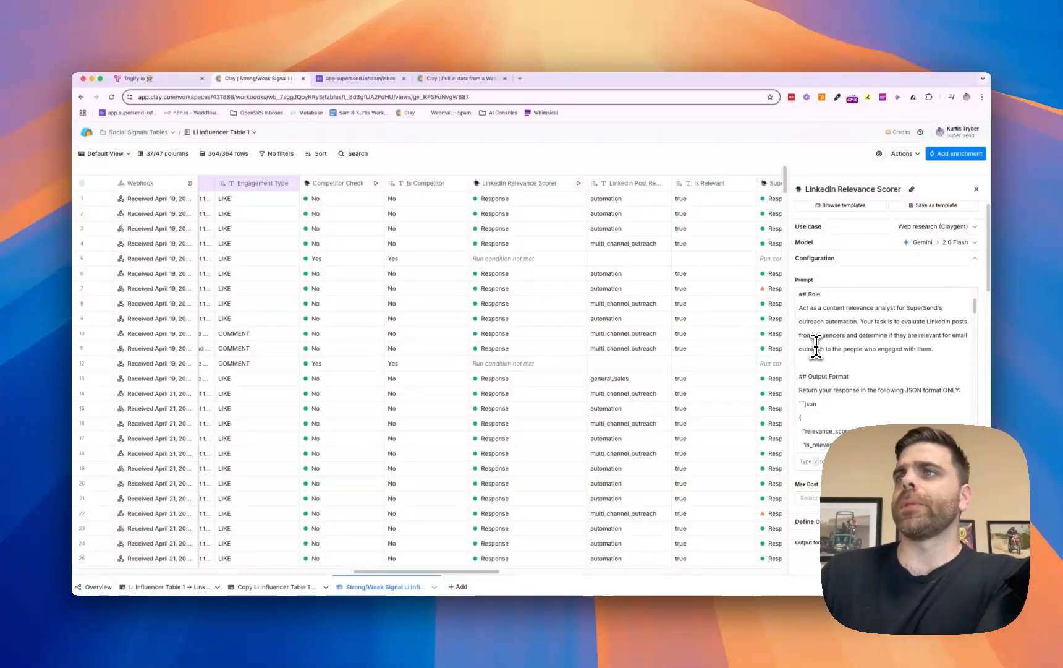
pyautogui.scroll(-4, 822, 337)
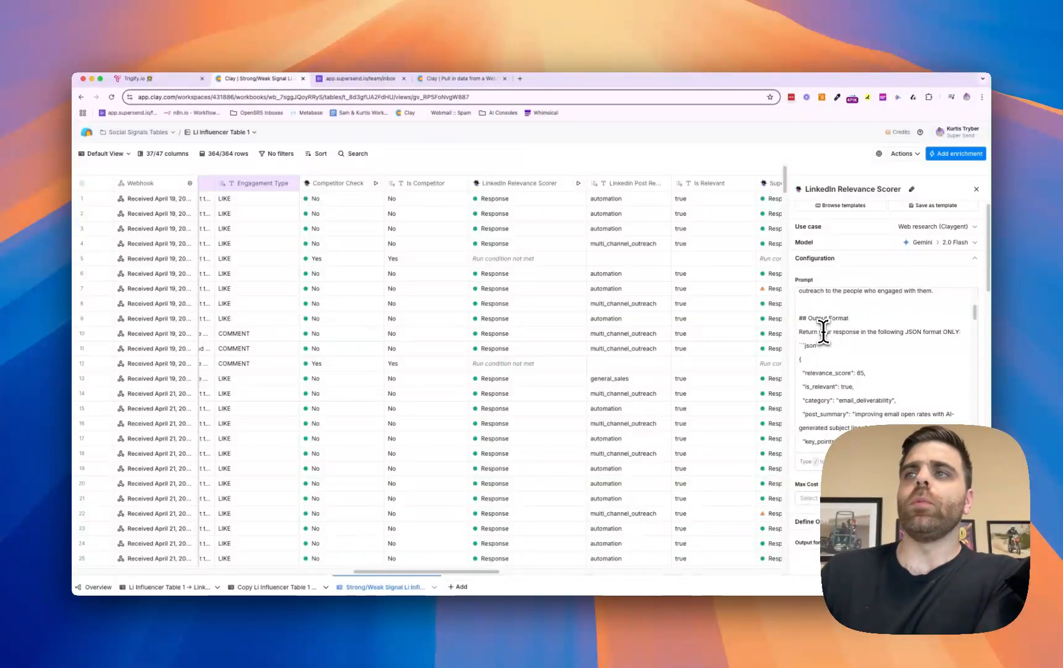
pyautogui.scroll(-1, 826, 333)
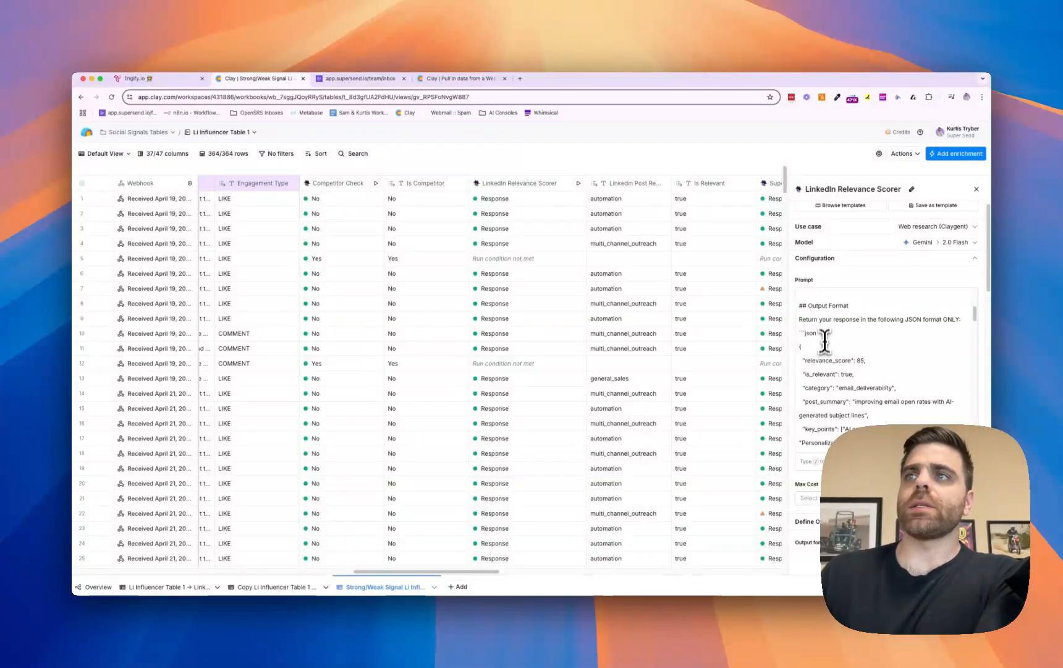
pyautogui.moveTo(804, 374); pyautogui.dragTo(831, 374)
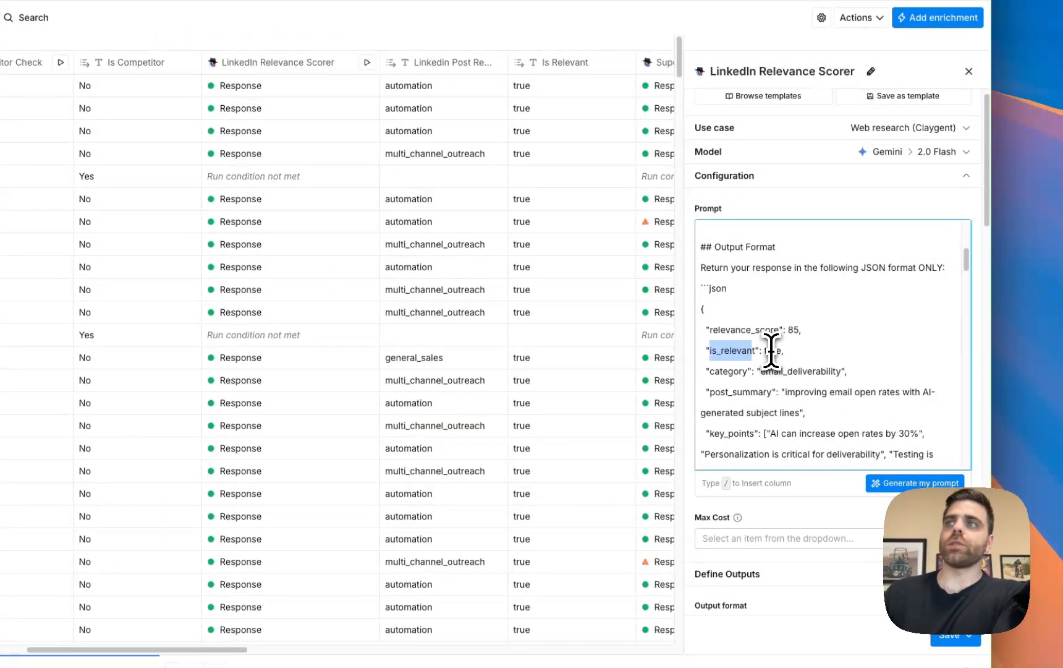
pyautogui.scroll(-1, 767, 344)
pyautogui.click(729, 358)
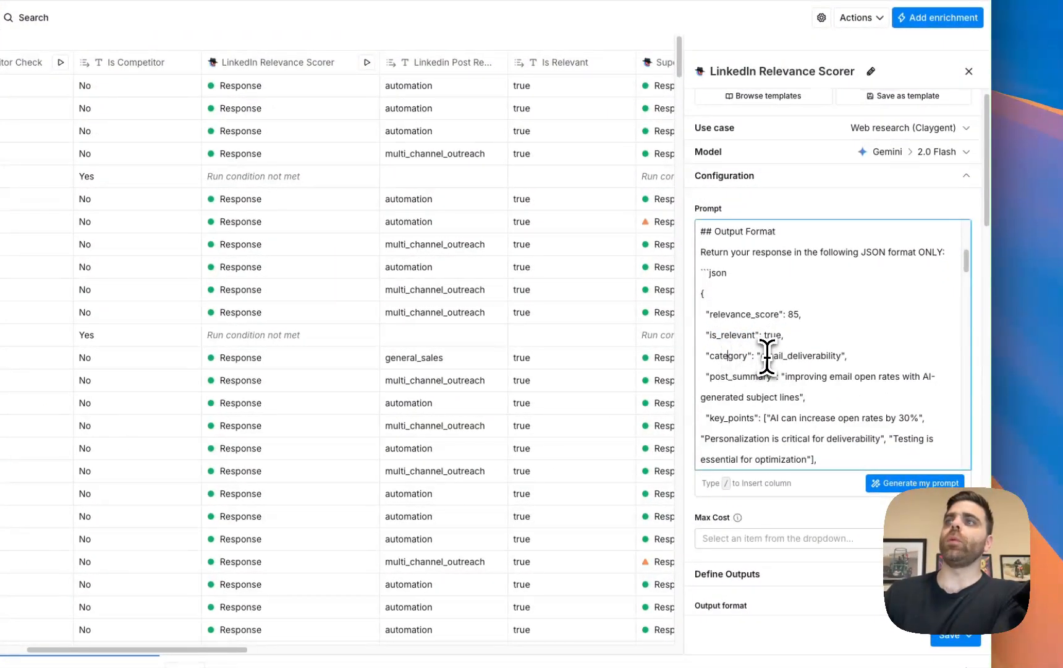
pyautogui.moveTo(766, 356); pyautogui.dragTo(823, 354)
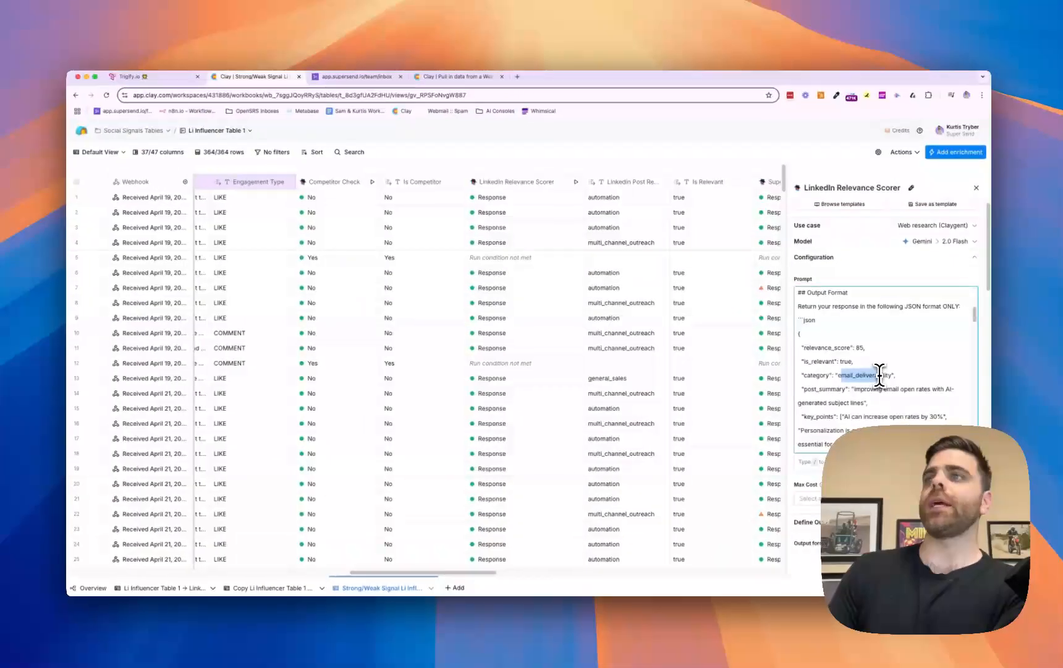
# Examine the prompt's SuperSend description, scoring criteria, classification rules and auto-rejection examples, and close the column's configuration
pyautogui.scroll(-3, 823, 354)
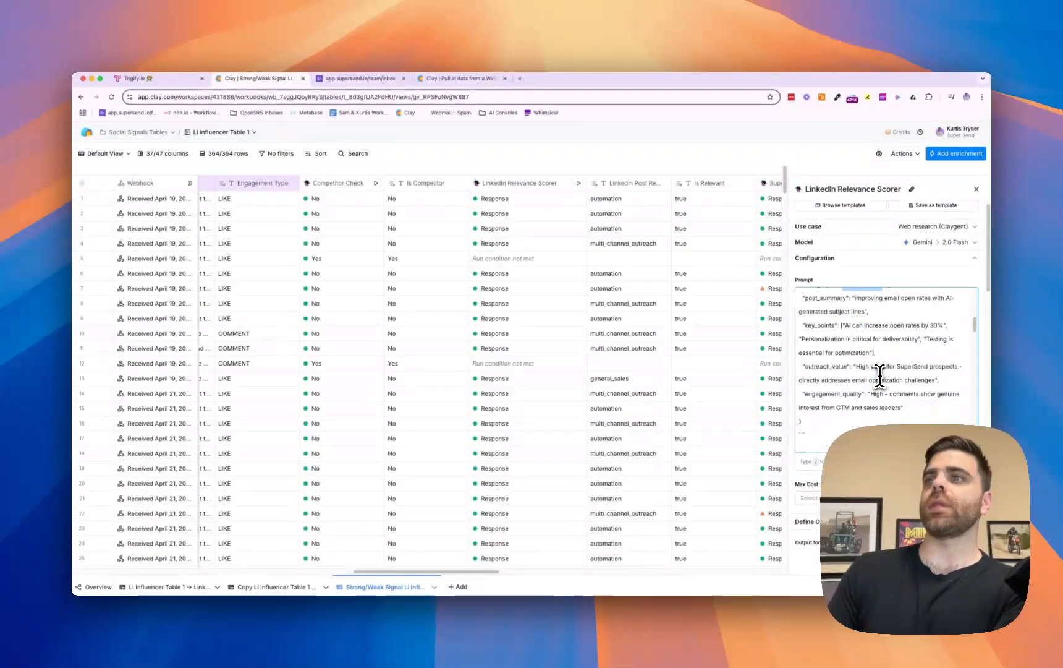
pyautogui.scroll(-4, 879, 374)
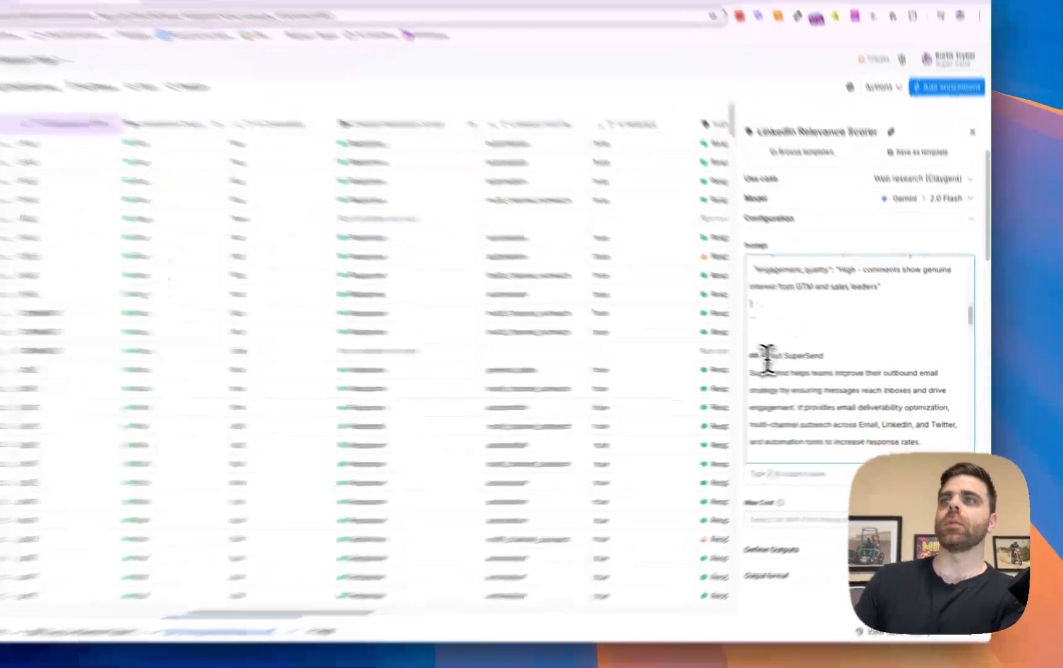
pyautogui.scroll(-5, 789, 353)
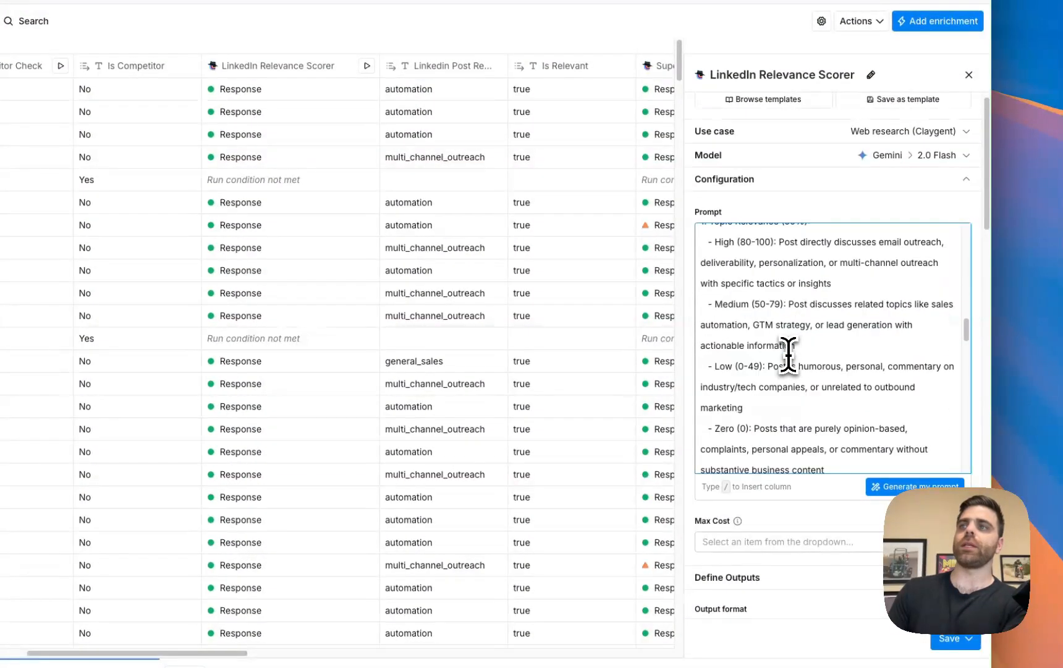
pyautogui.scroll(-5, 789, 354)
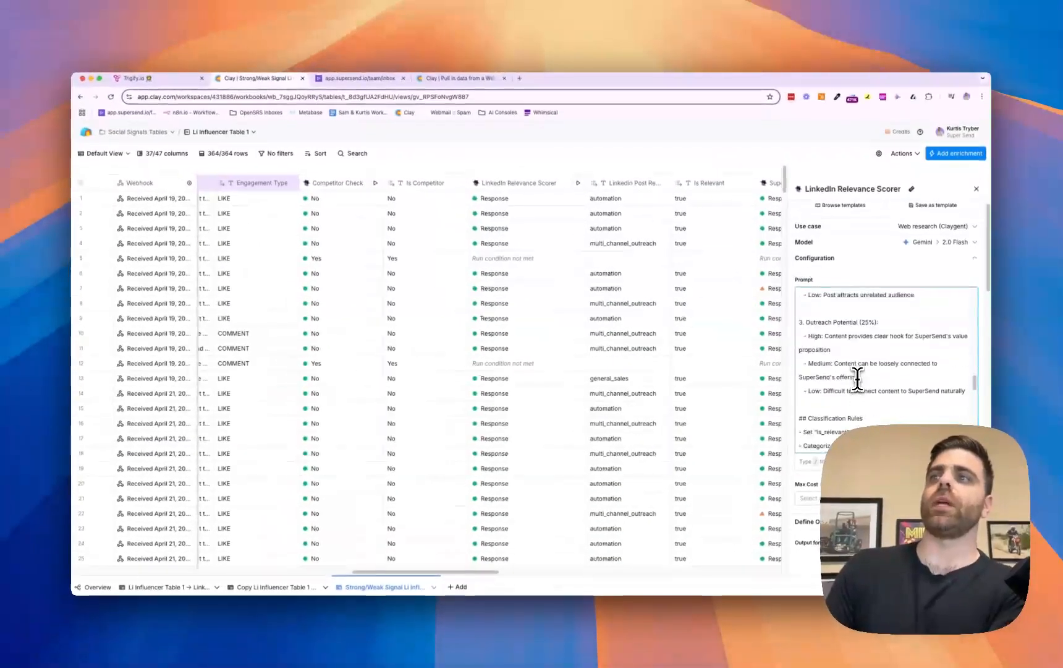
pyautogui.scroll(-5, 857, 379)
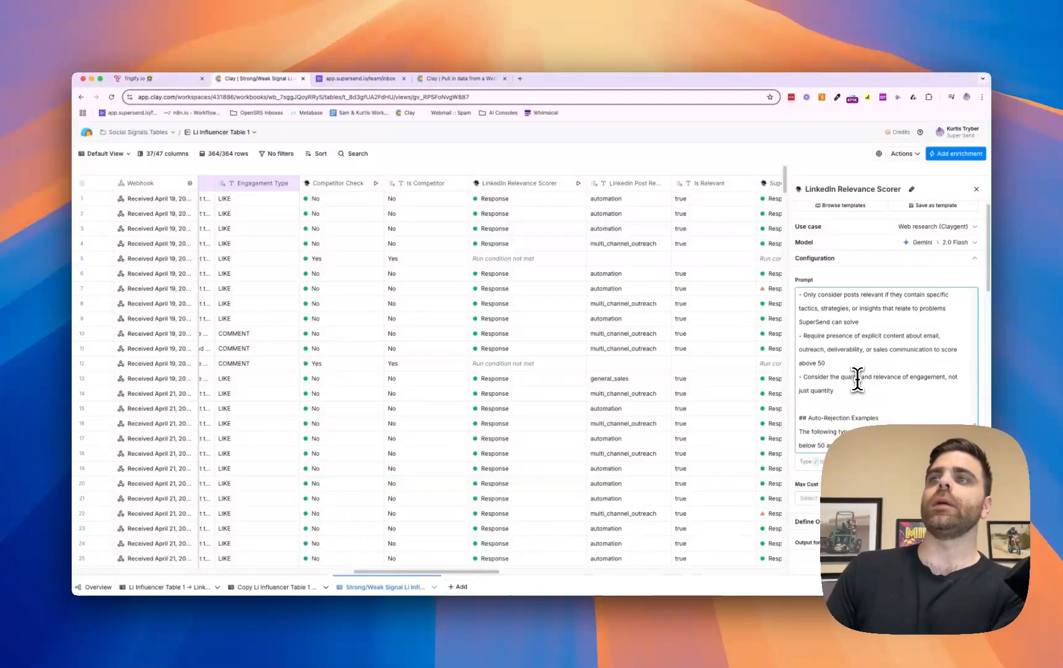
pyautogui.scroll(-3, 858, 379)
pyautogui.scroll(-3, 858, 379)
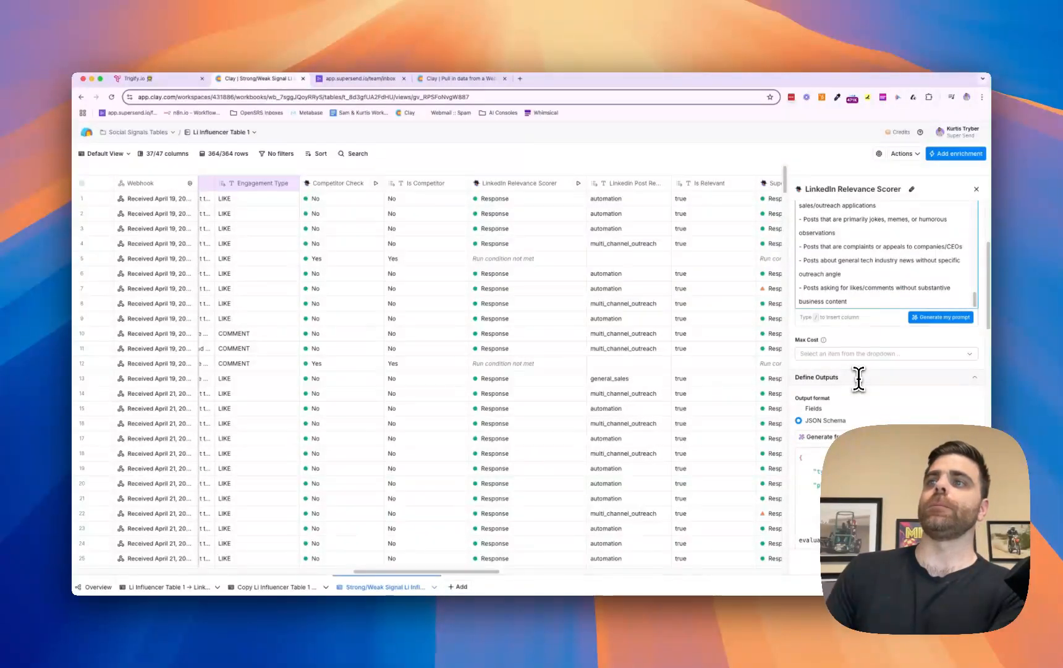
pyautogui.scroll(5, 860, 377)
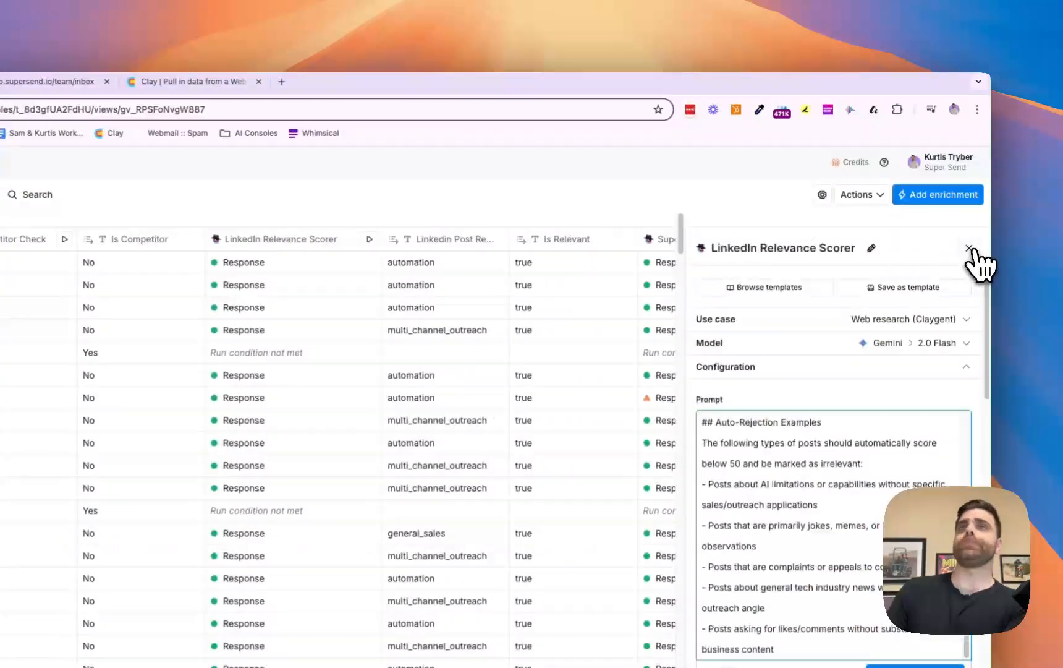
pyautogui.click(976, 188)
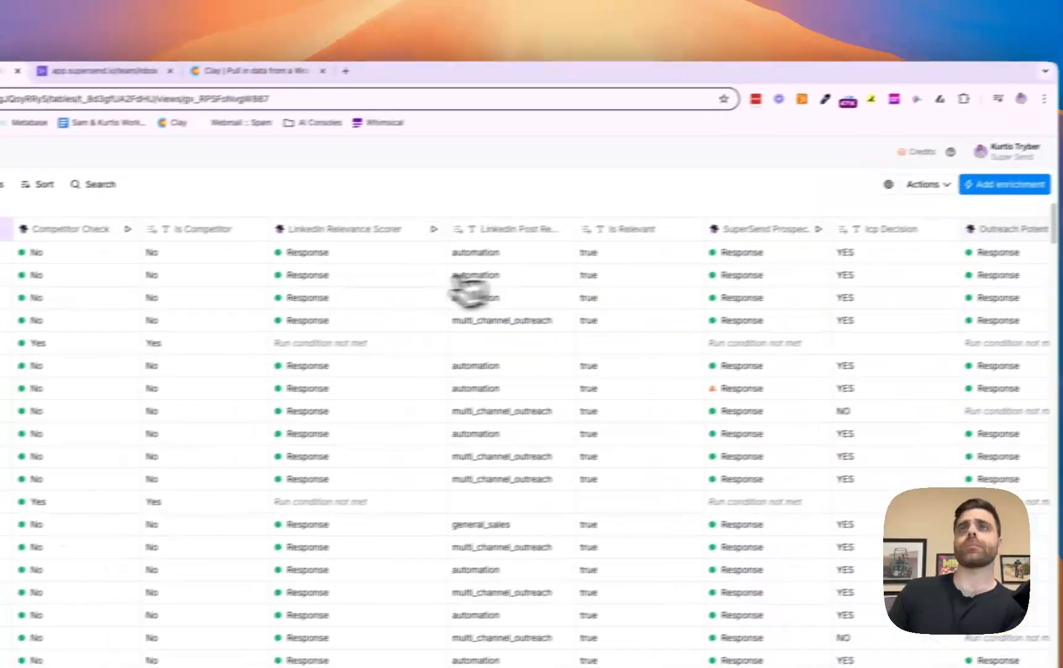
# Open the cell details of the first row's LinkedIn Relevance Scorer response and expand its Key Points
pyautogui.click(396, 255)
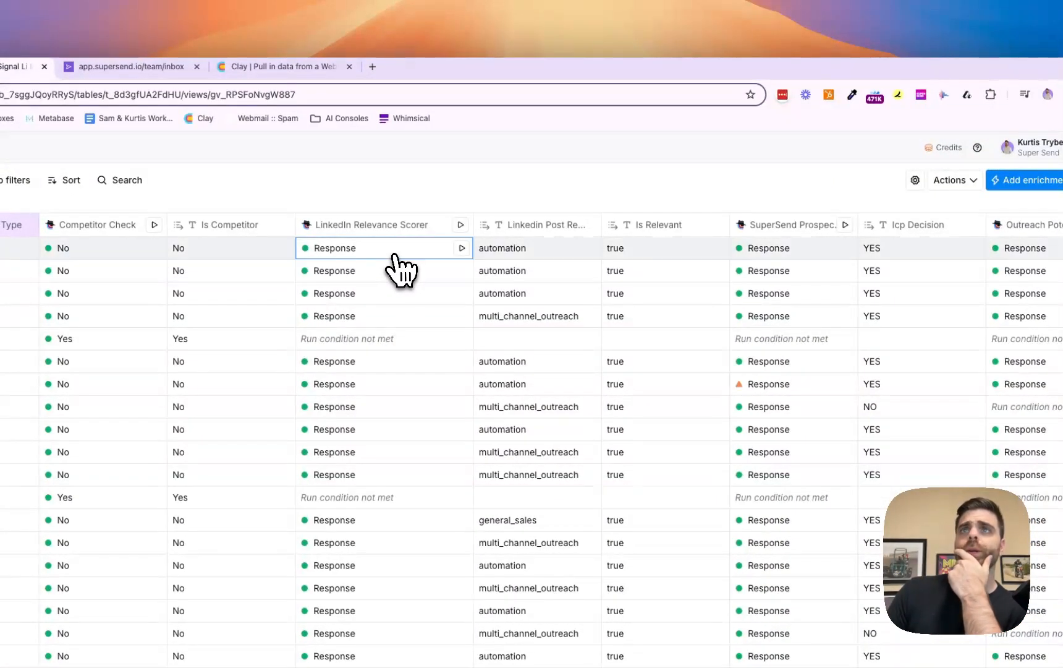
pyautogui.click(396, 255)
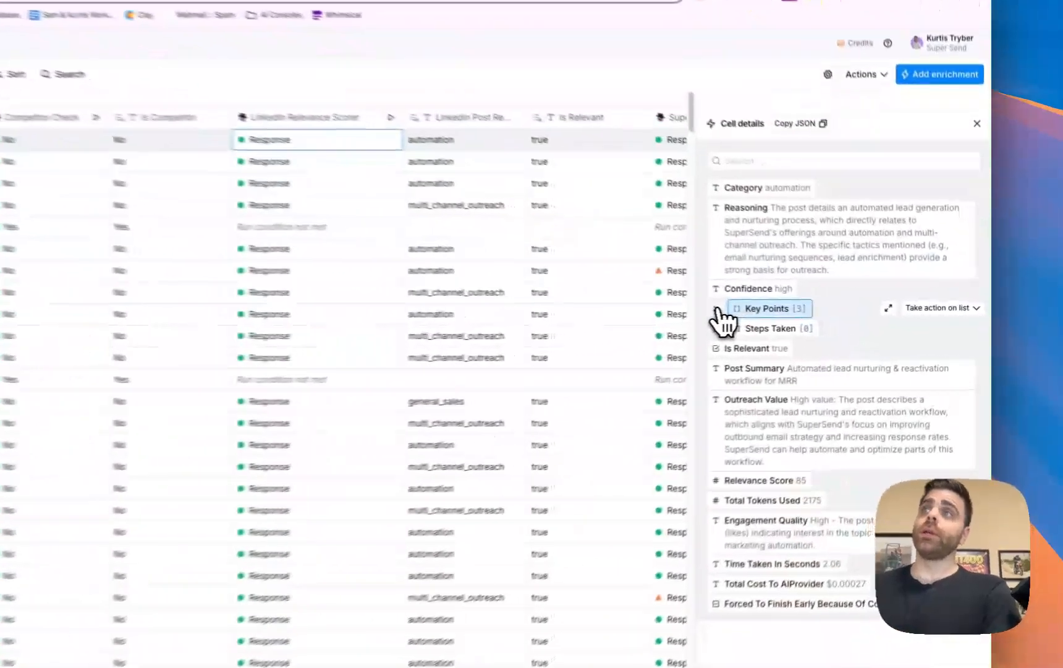
pyautogui.click(815, 314)
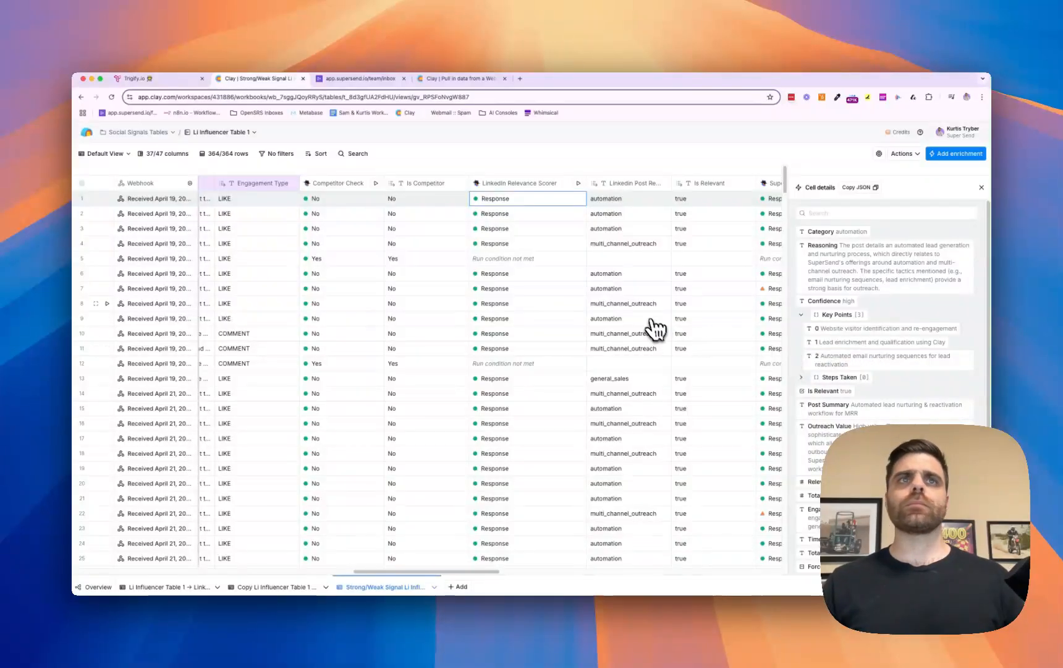
# Open the first row's full LinkedIn Post Text, read it through to the end, and close it
pyautogui.hscroll(-4, 598, 275)
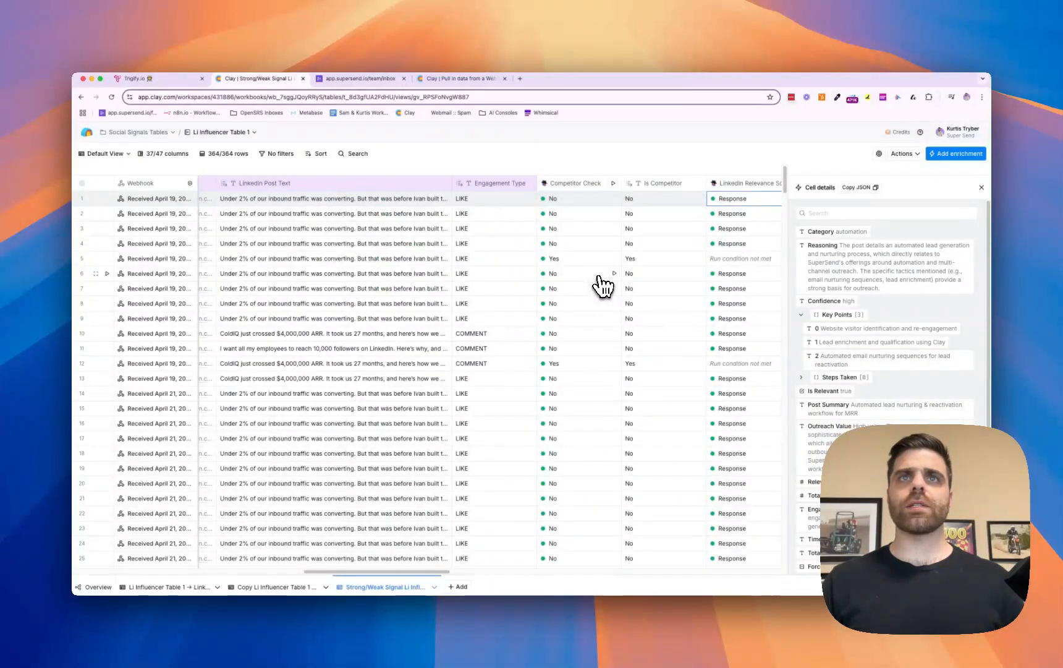
pyautogui.click(373, 203)
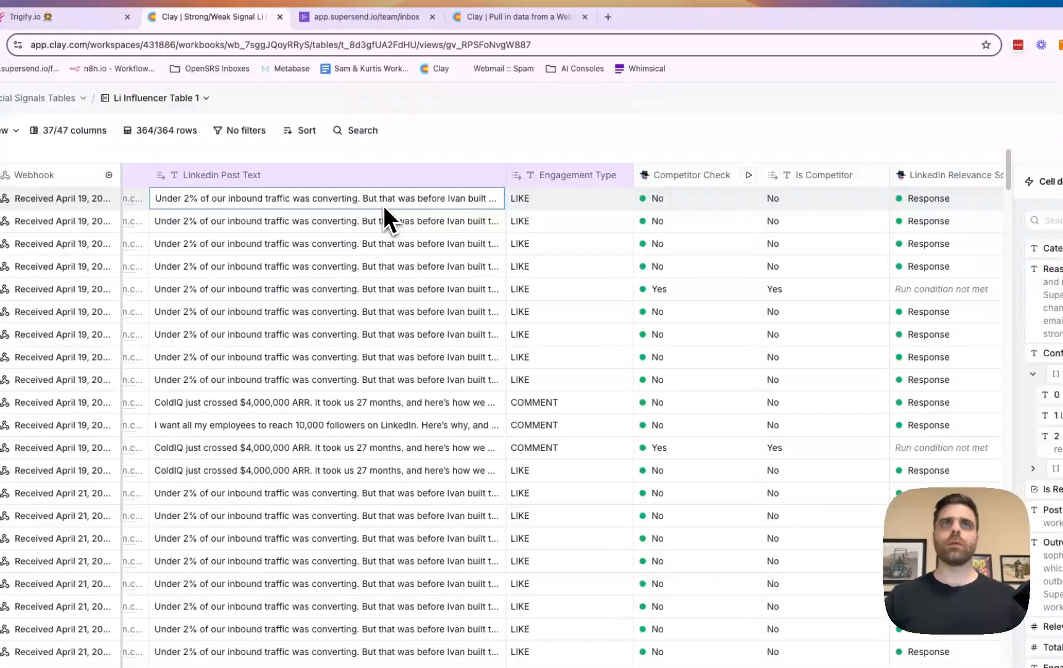
pyautogui.click(383, 204)
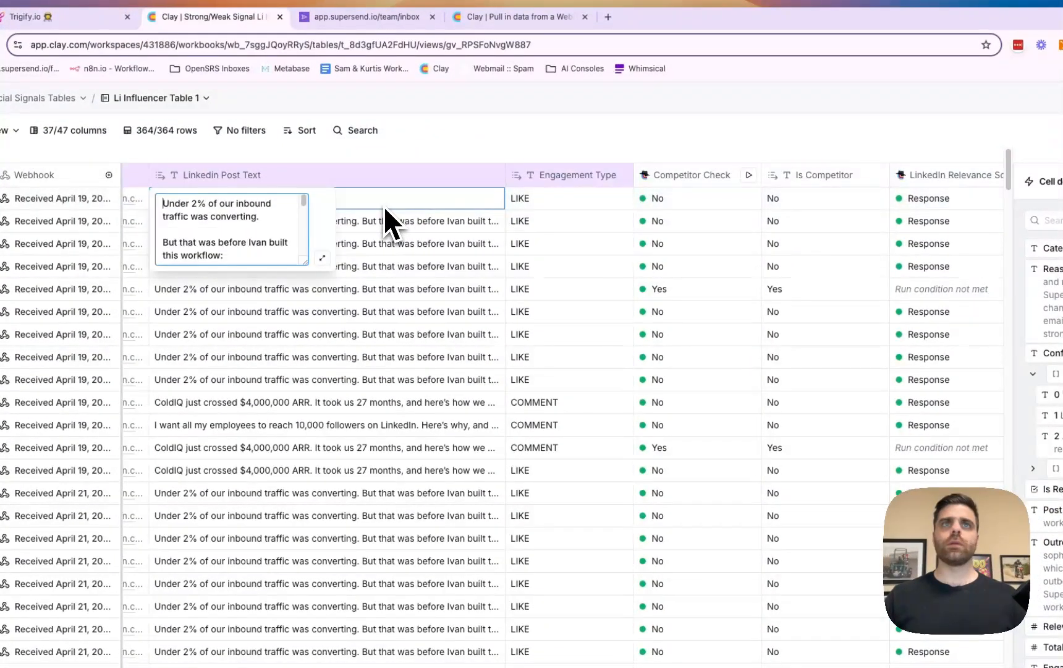
pyautogui.click(324, 260)
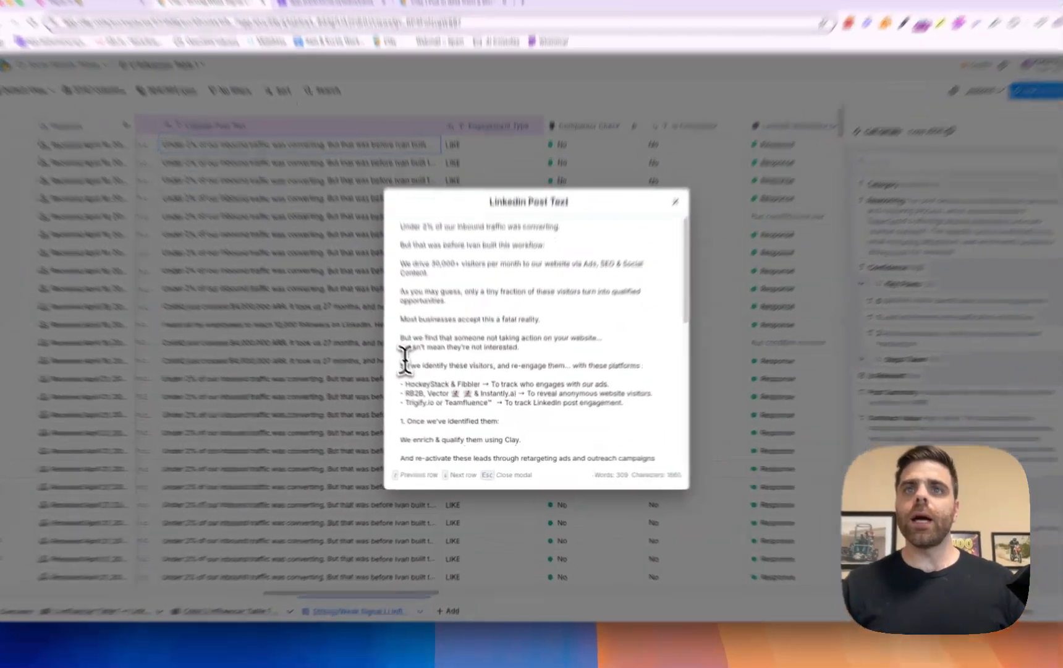
pyautogui.moveTo(421, 377); pyautogui.dragTo(437, 382)
pyautogui.moveTo(404, 339); pyautogui.dragTo(672, 346)
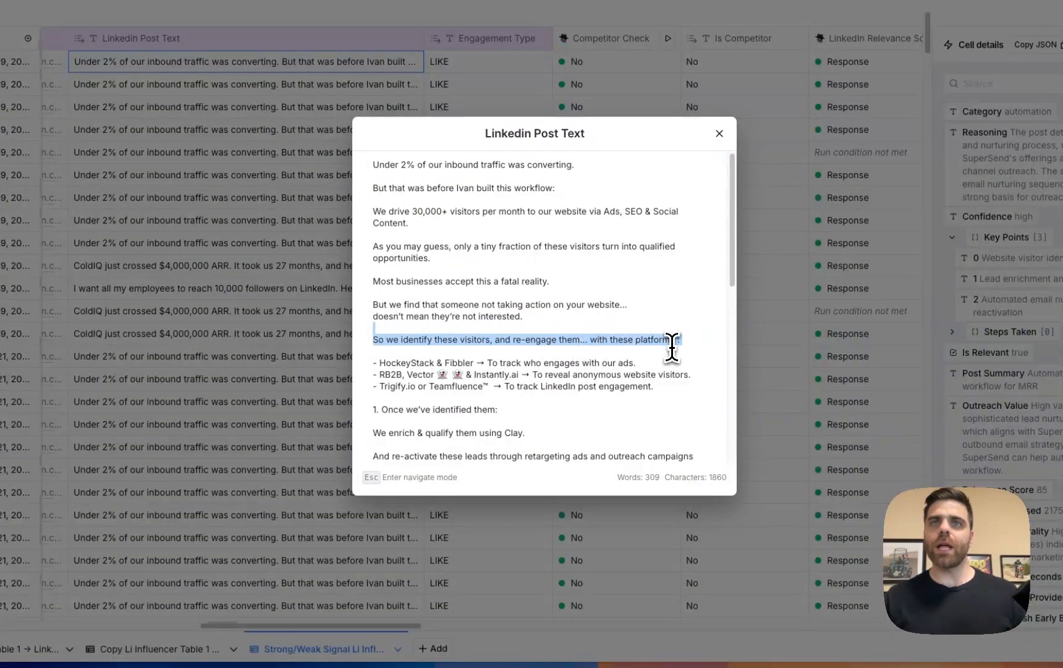
pyautogui.moveTo(385, 373); pyautogui.dragTo(511, 396)
pyautogui.scroll(-1, 513, 400)
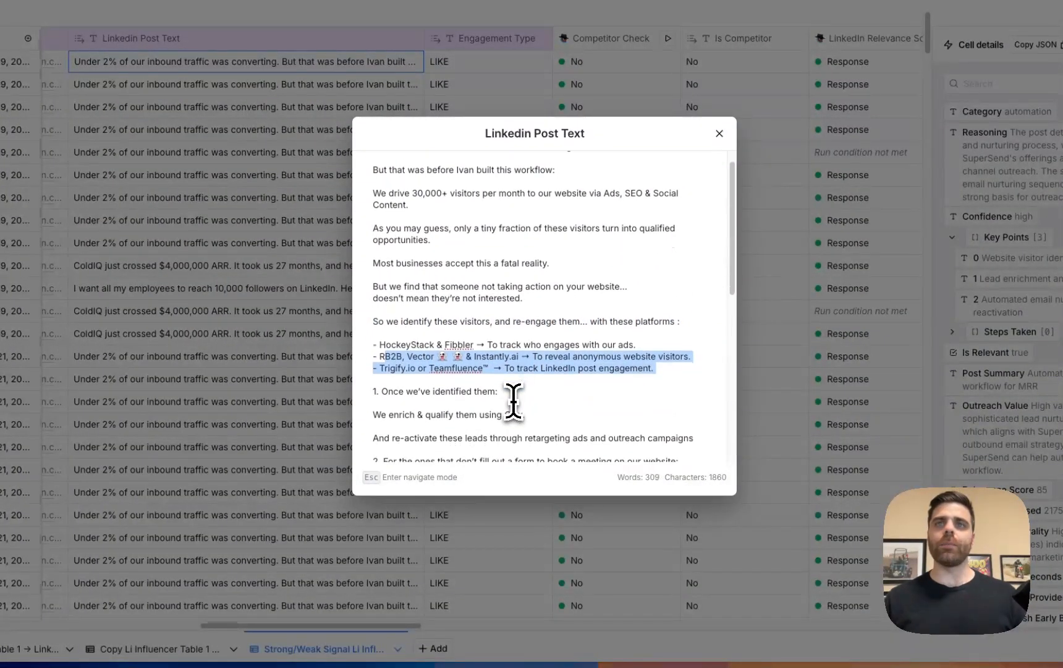
pyautogui.scroll(-12, 514, 401)
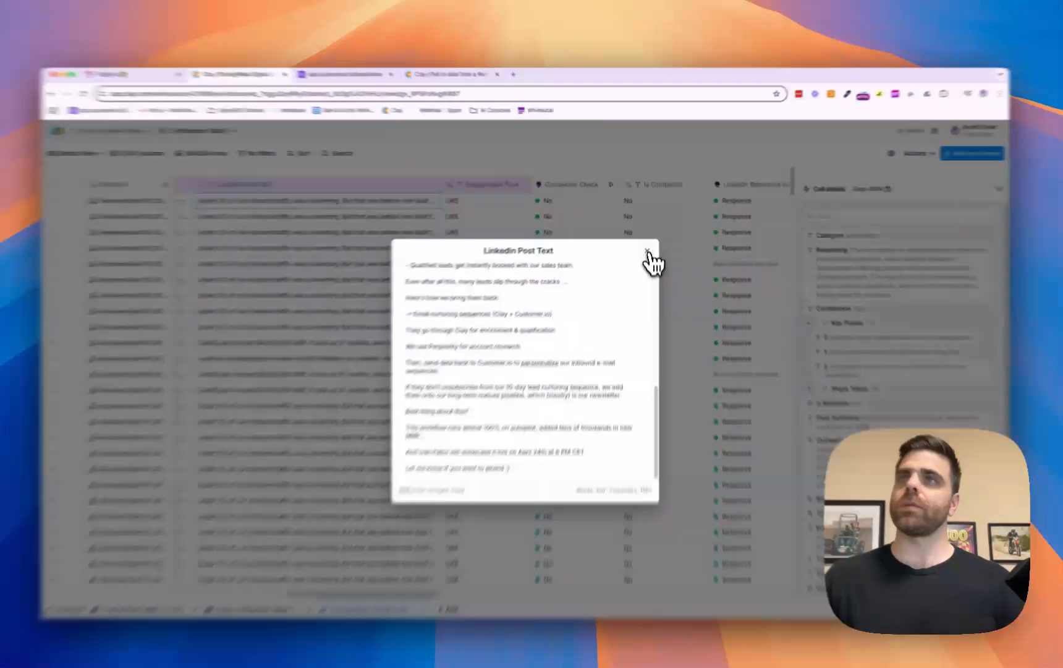
pyautogui.click(647, 248)
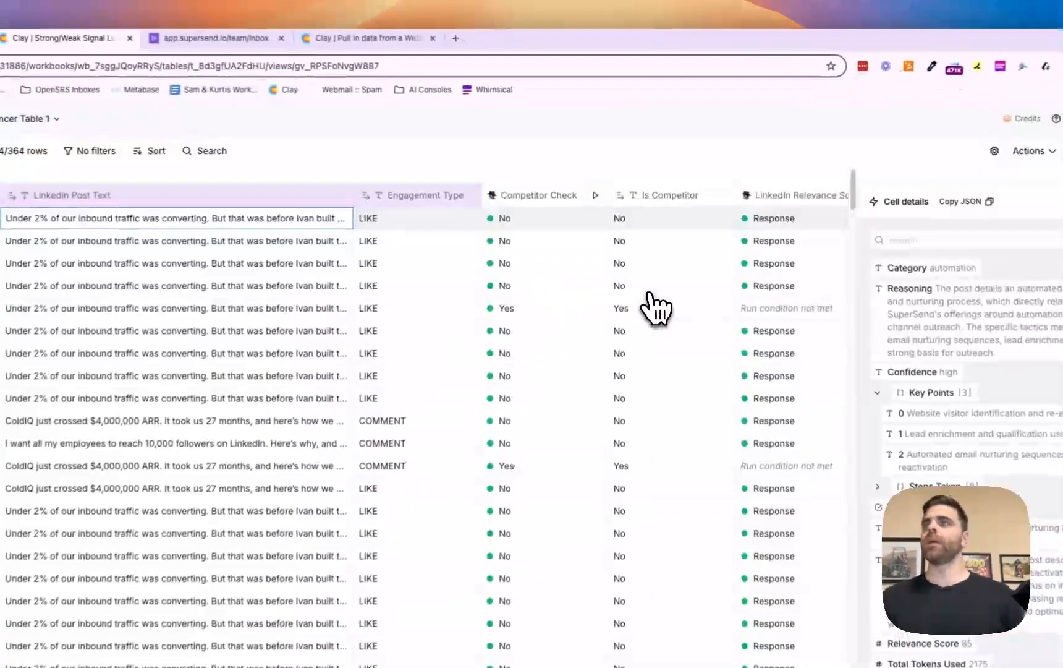
# Review the relevance result and ICP decision columns alongside the first response's Key Points, Is Relevant and Post Summary details
pyautogui.hscroll(3, 612, 392)
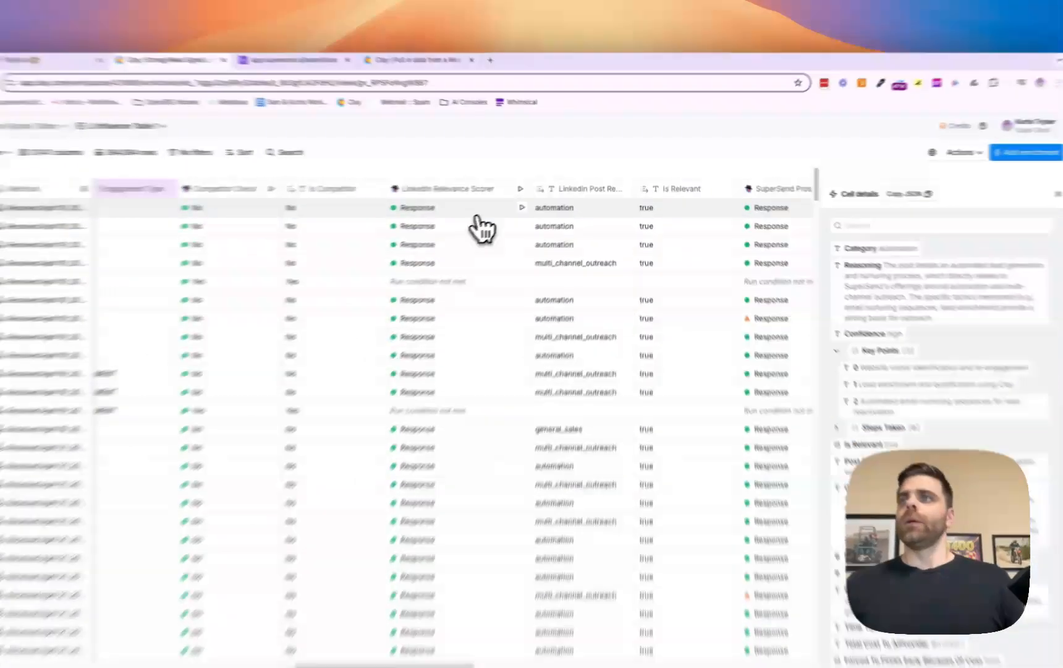
pyautogui.moveTo(1017, 440)
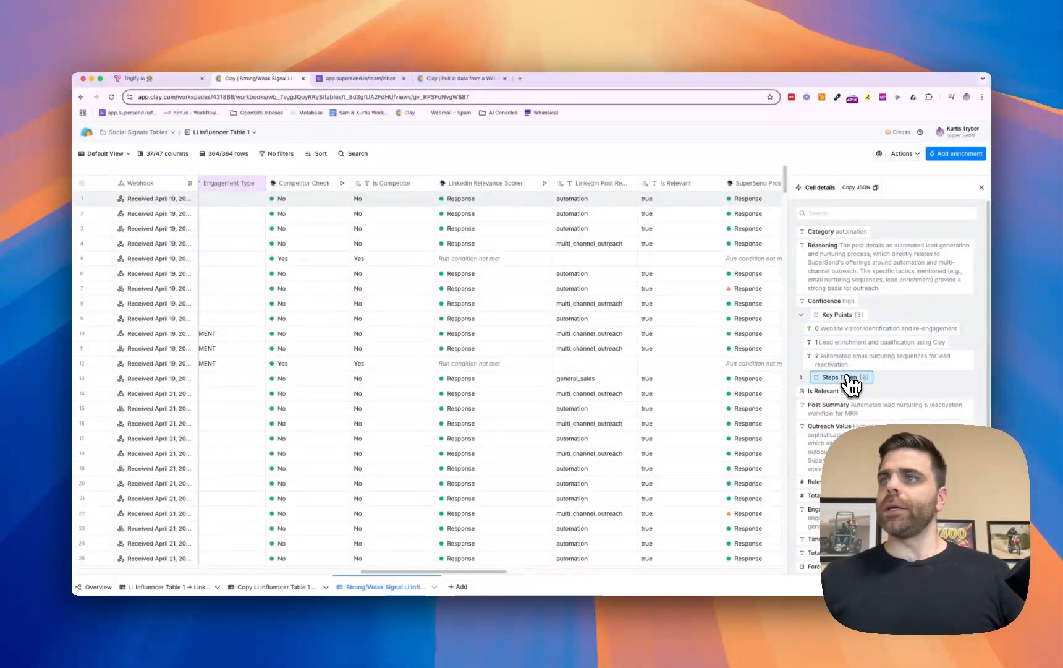
pyautogui.moveTo(829, 403)
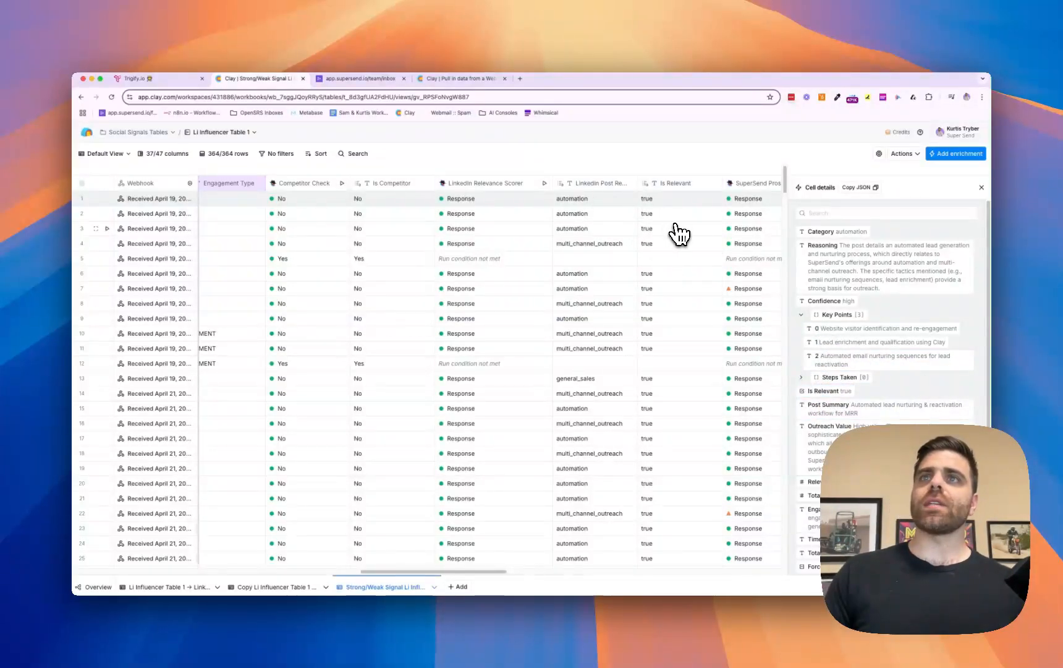
pyautogui.hscroll(2, 674, 229)
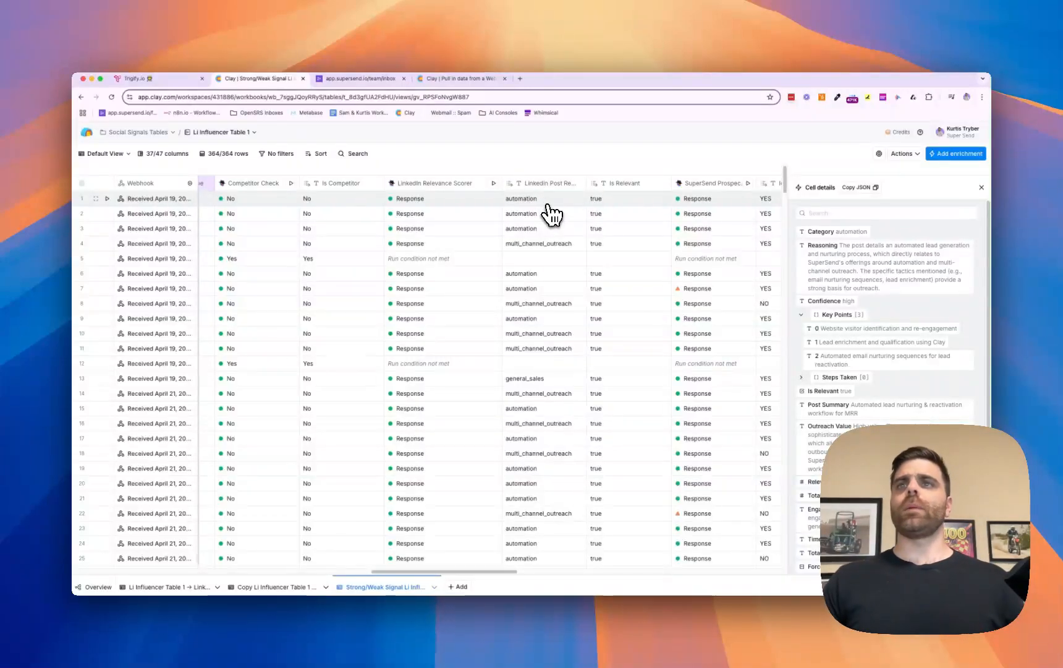
pyautogui.hscroll(2, 550, 215)
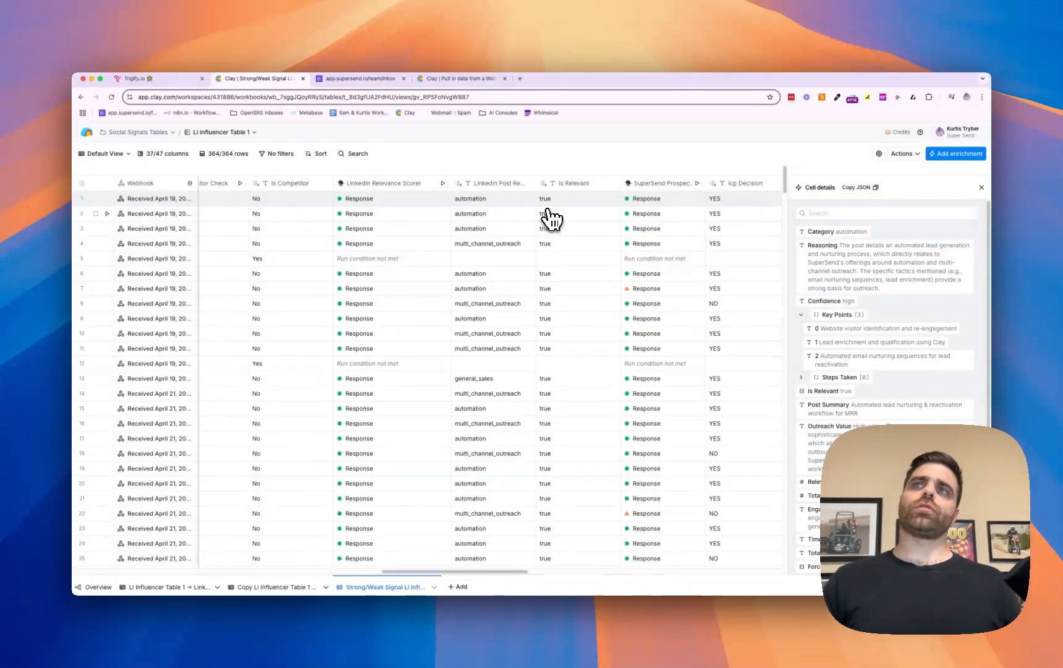
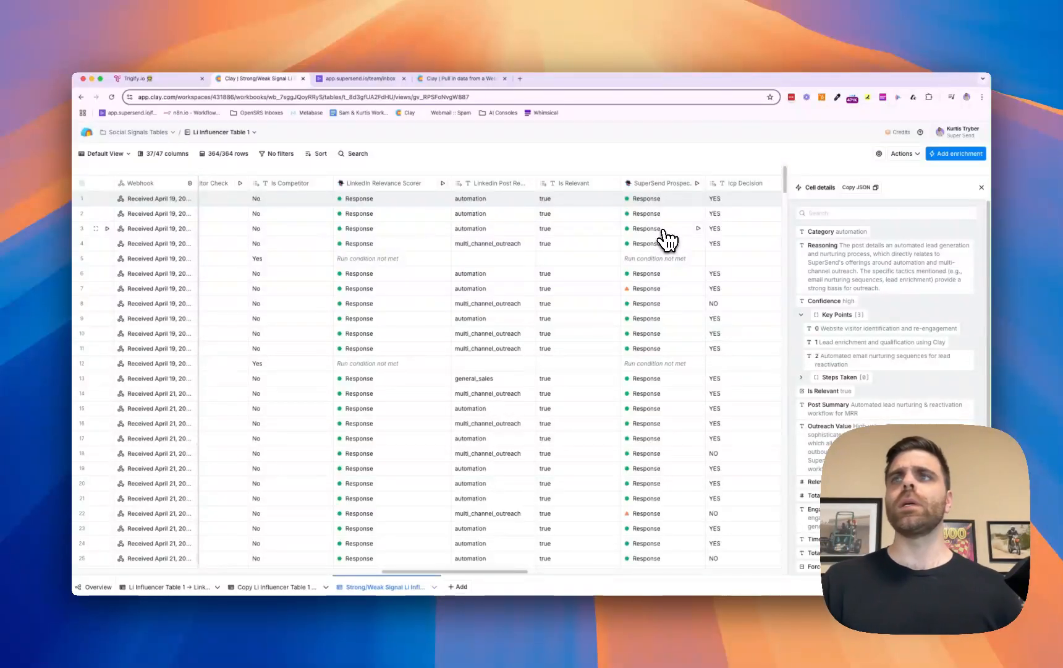
pyautogui.moveTo(856, 350)
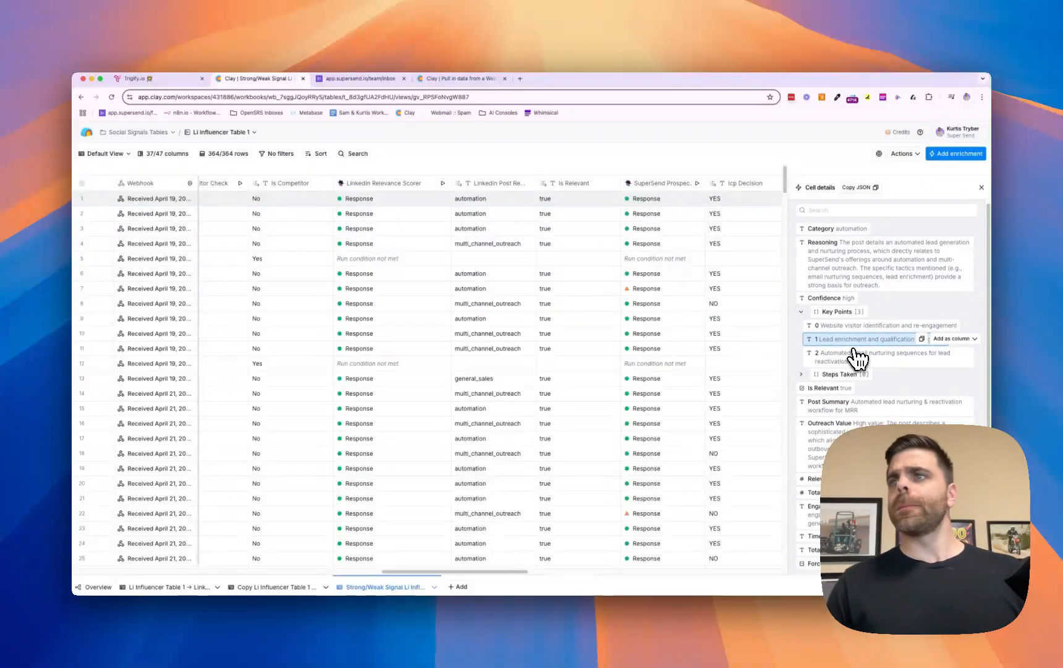
pyautogui.moveTo(861, 409)
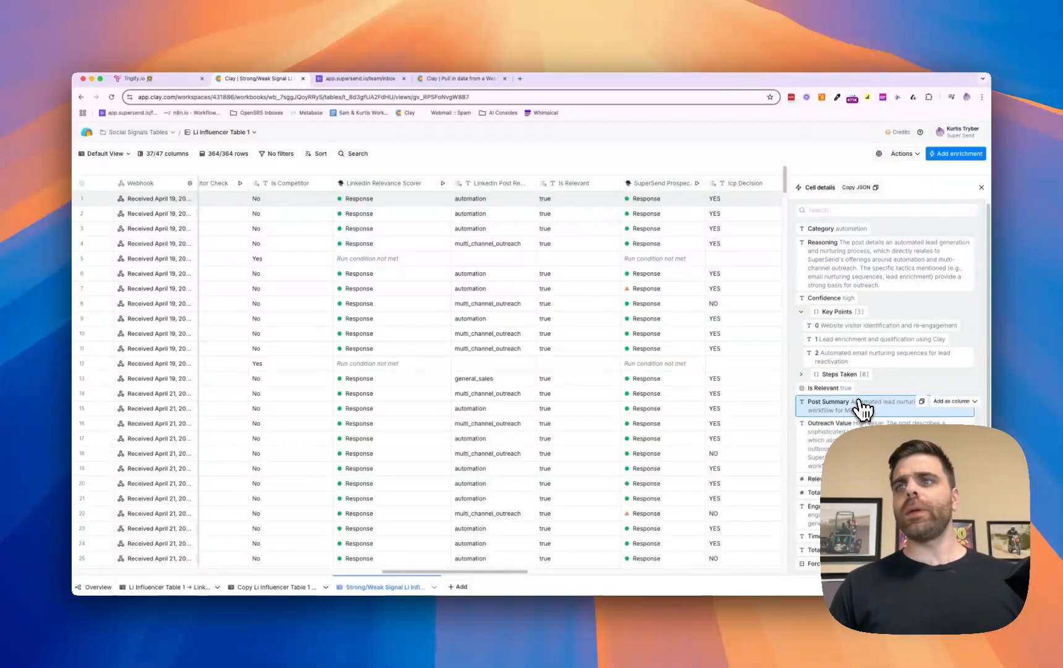
# Open the LinkedIn Relevance Scorer column's configuration and expand its use case and model settings
pyautogui.moveTo(887, 392)
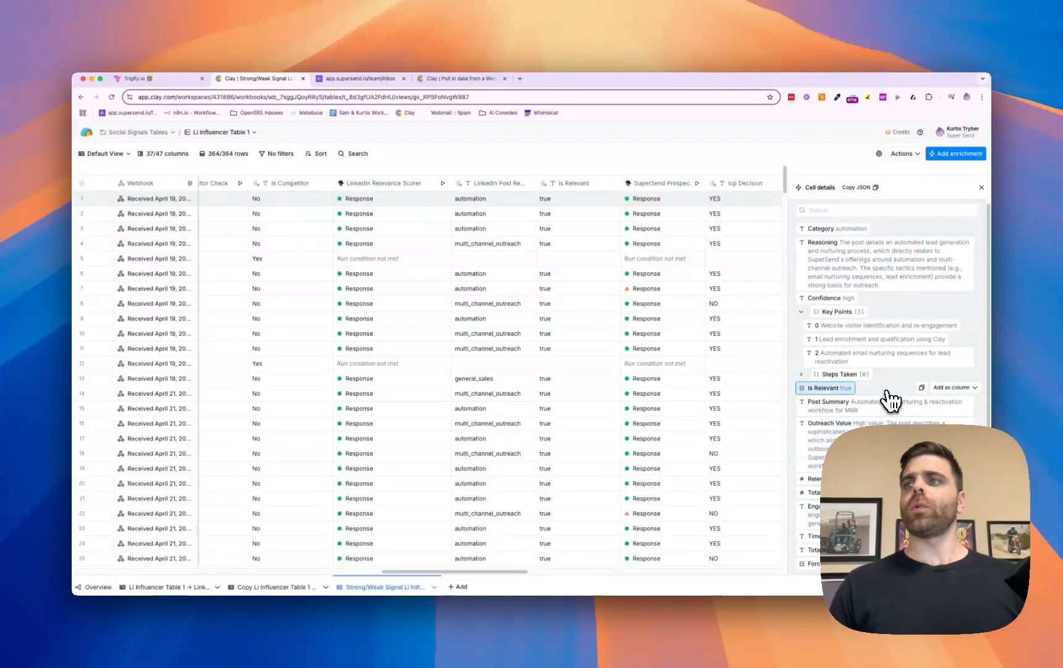
pyautogui.moveTo(883, 331)
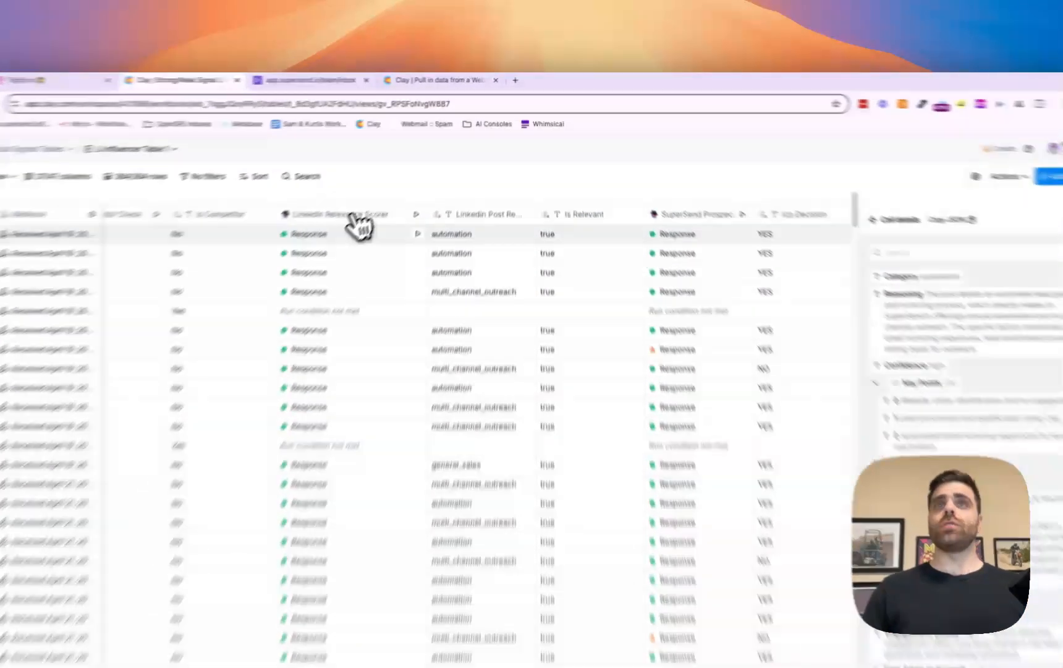
pyautogui.click(374, 184)
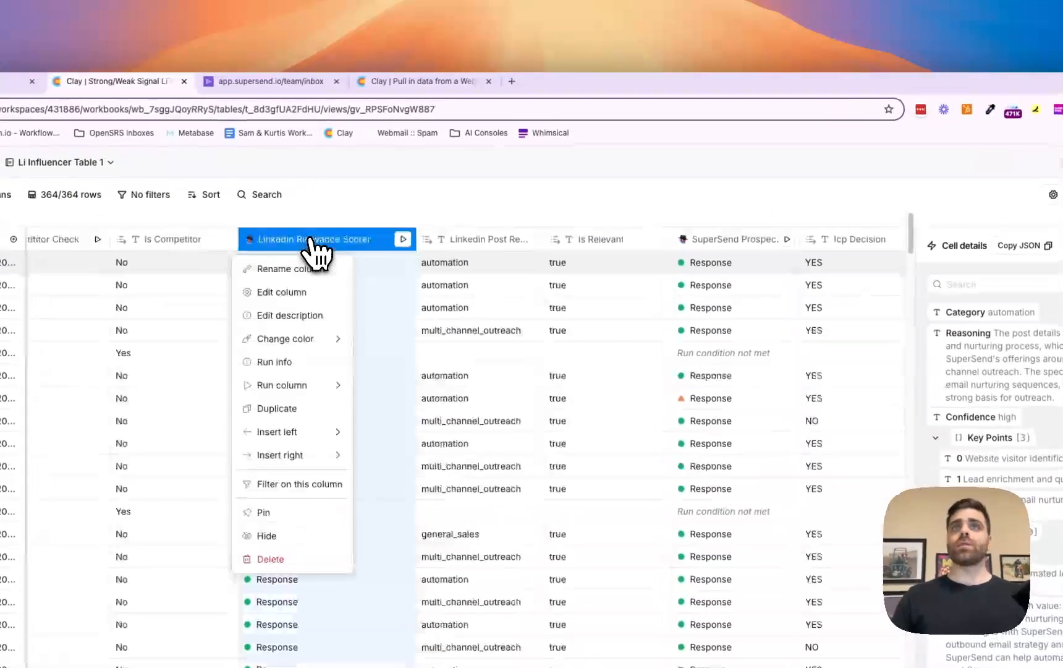
pyautogui.click(281, 291)
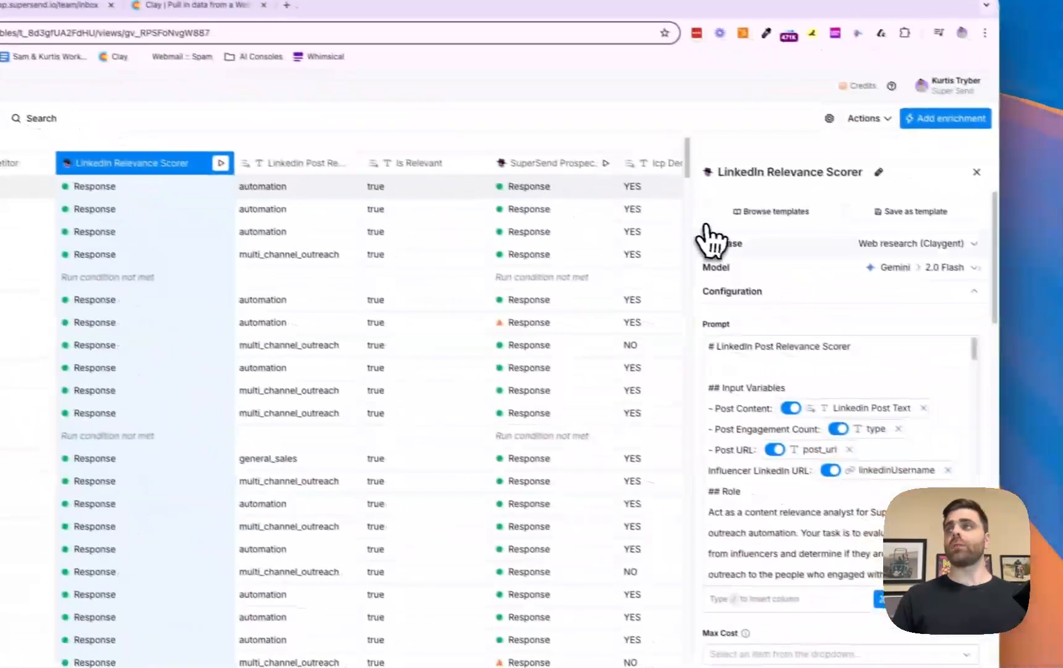
pyautogui.click(910, 244)
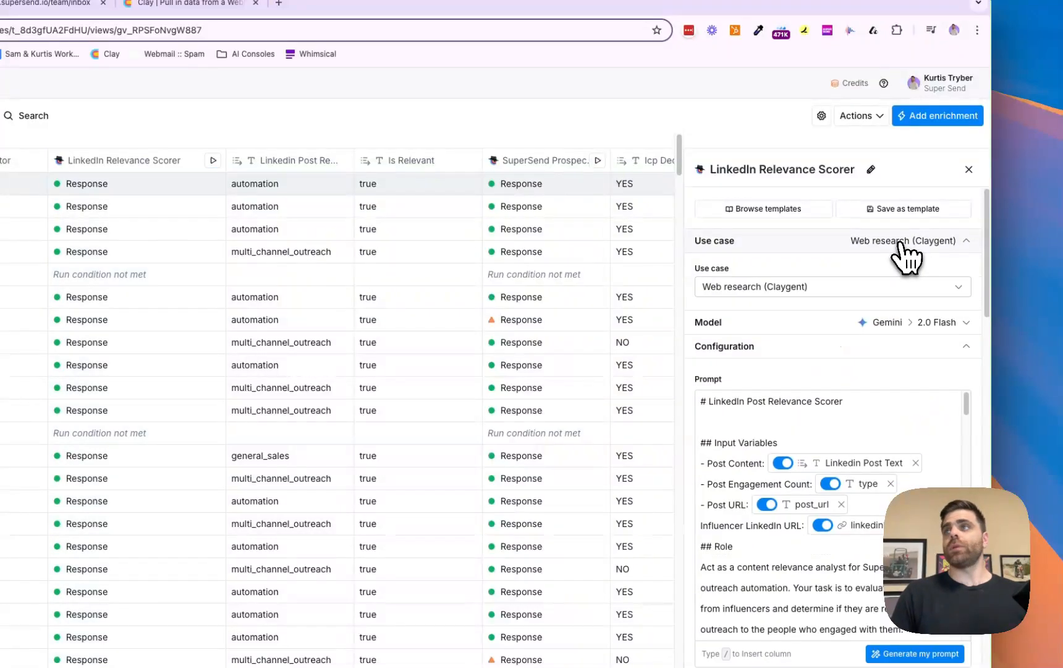
pyautogui.click(861, 331)
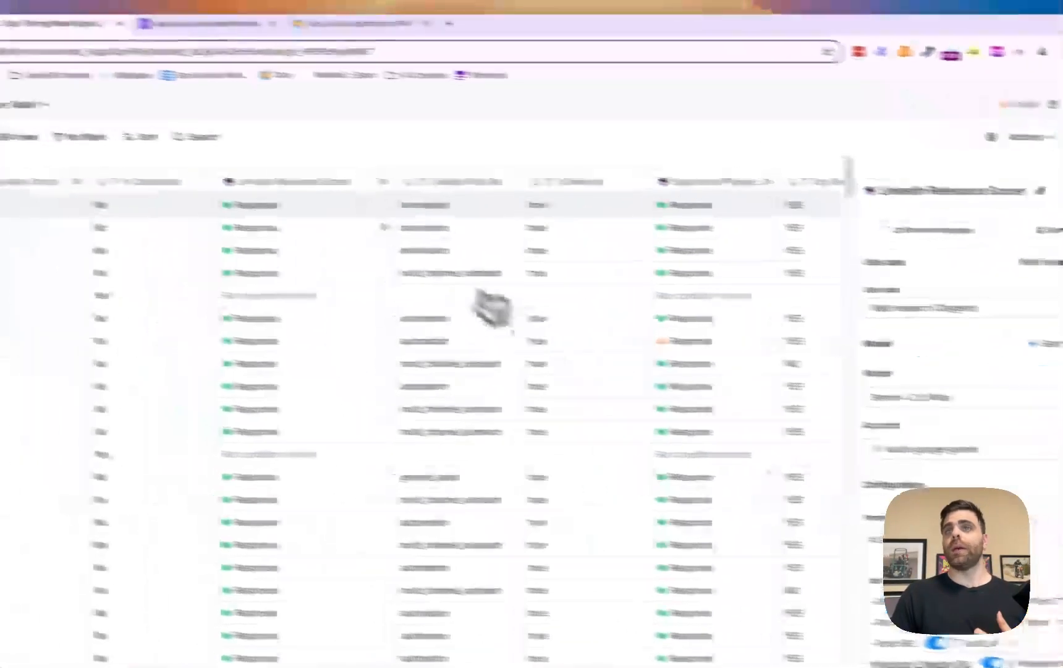
# View and close the first row's LinkedIn Relevance Scorer response, and review the columns from Competitor Check to Outreach Potential Analysis
pyautogui.click(272, 206)
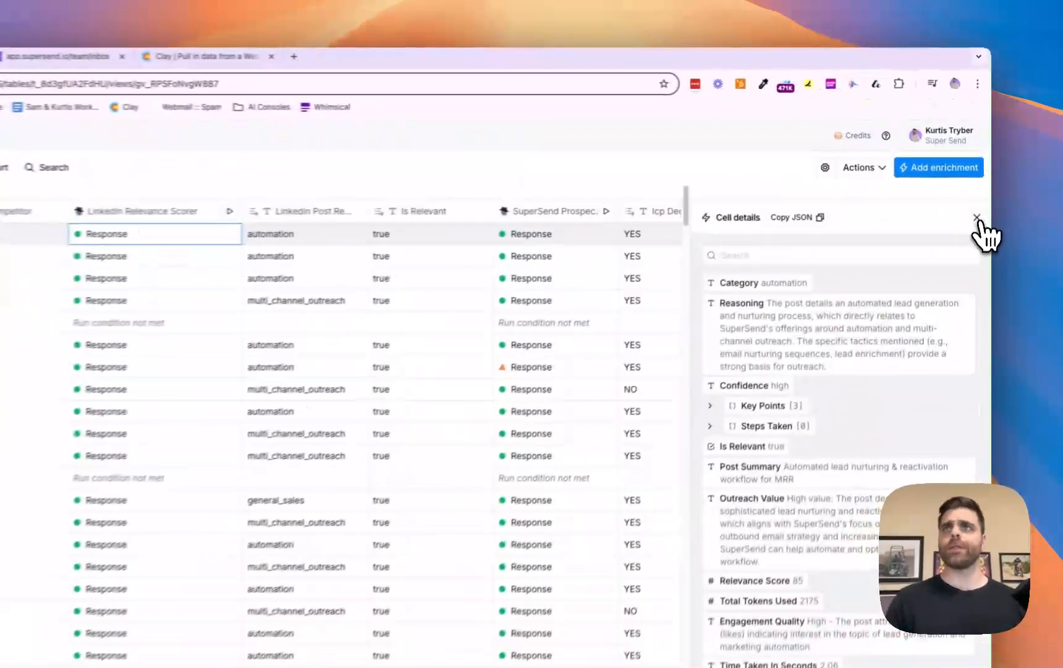
pyautogui.click(978, 218)
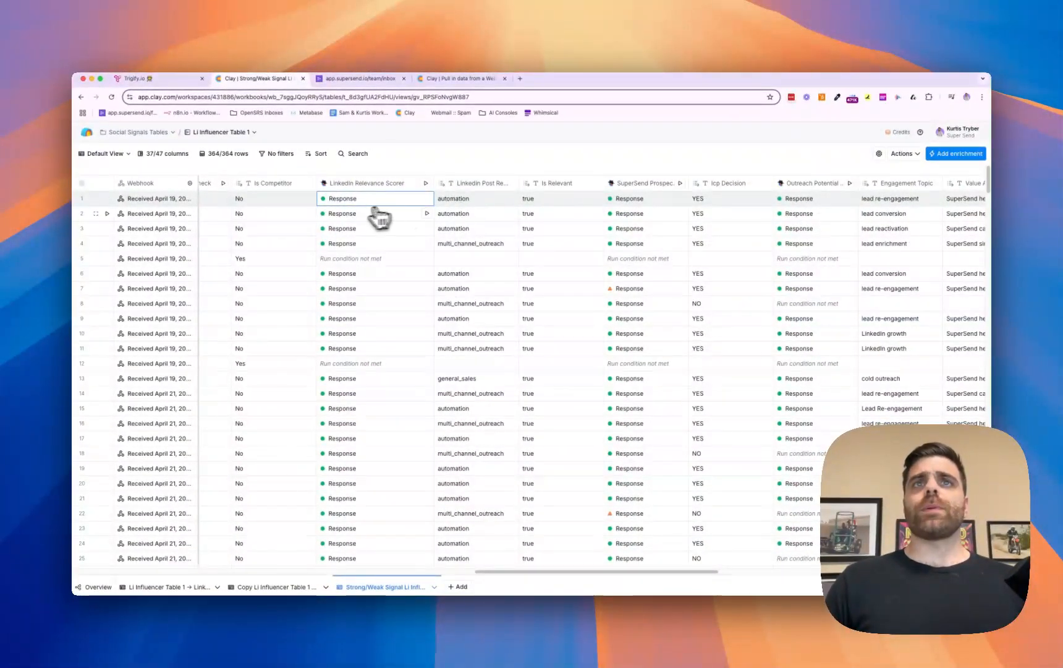
pyautogui.hscroll(-10, 378, 217)
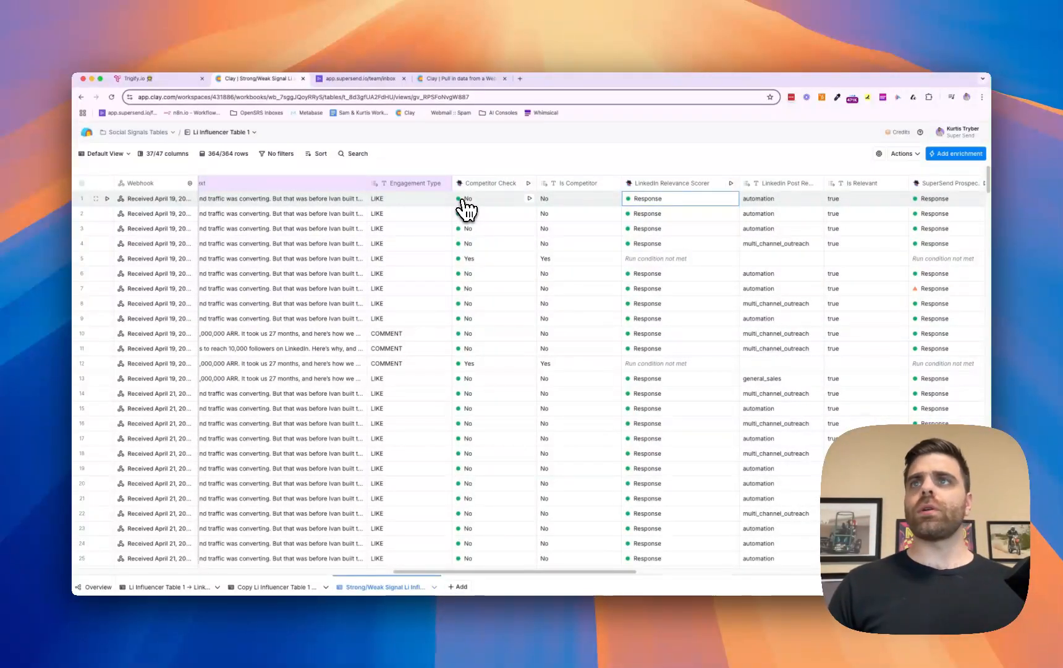
pyautogui.hscroll(8, 465, 209)
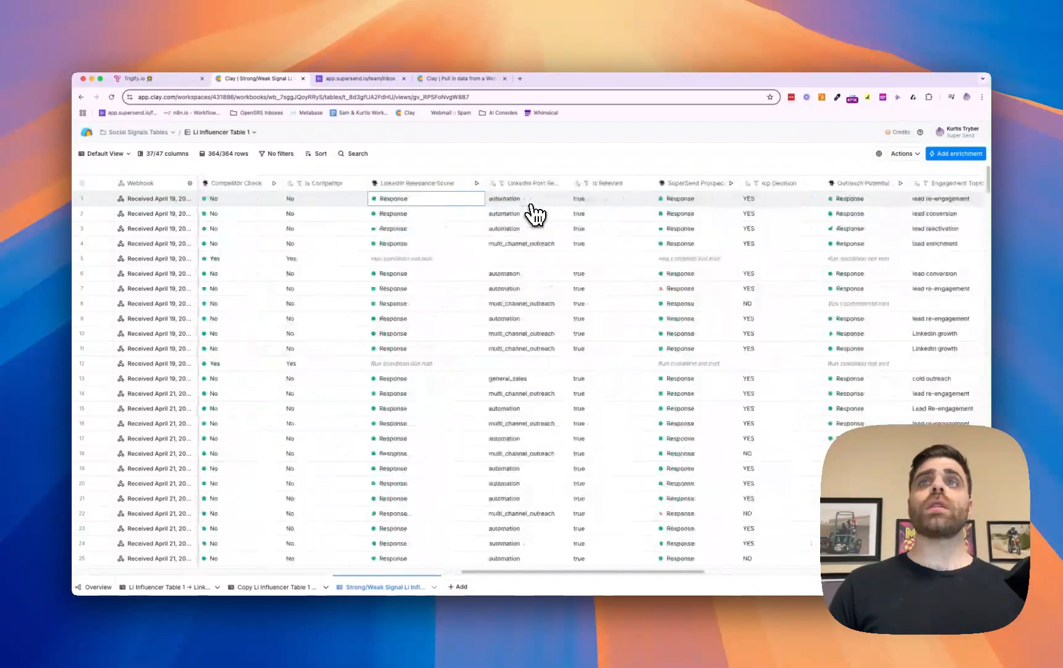
pyautogui.hscroll(3, 535, 215)
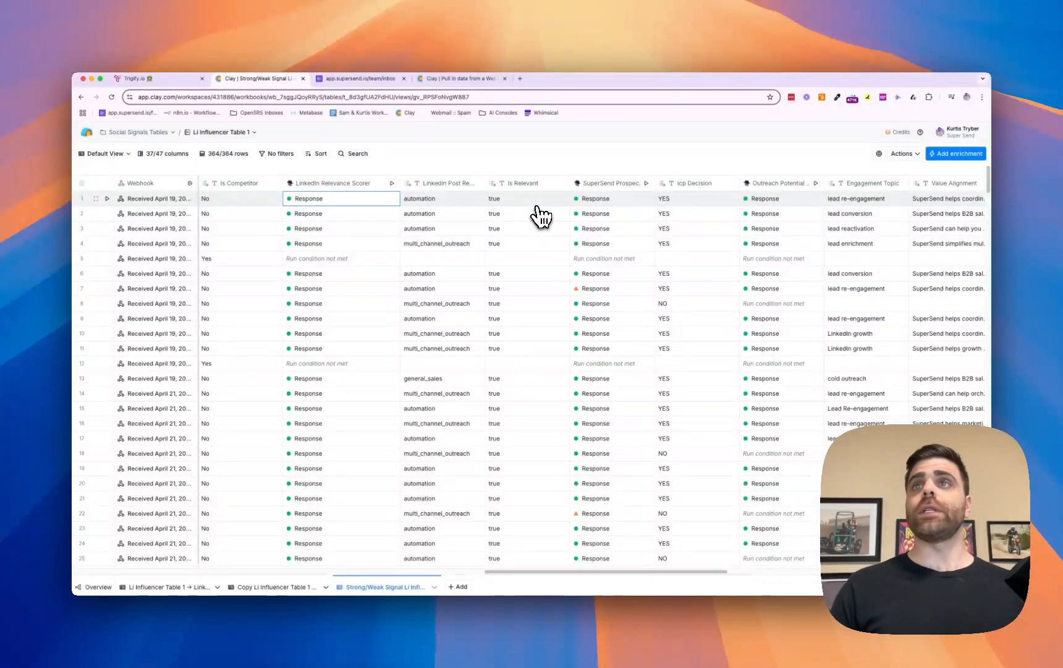
pyautogui.hscroll(4, 541, 217)
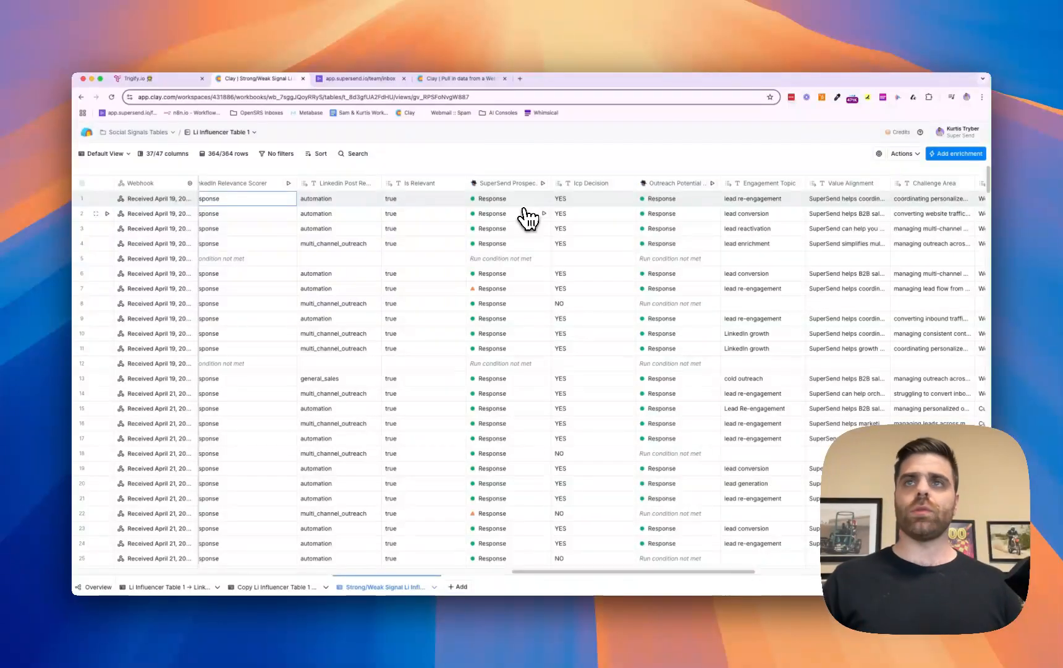
pyautogui.hscroll(4, 528, 217)
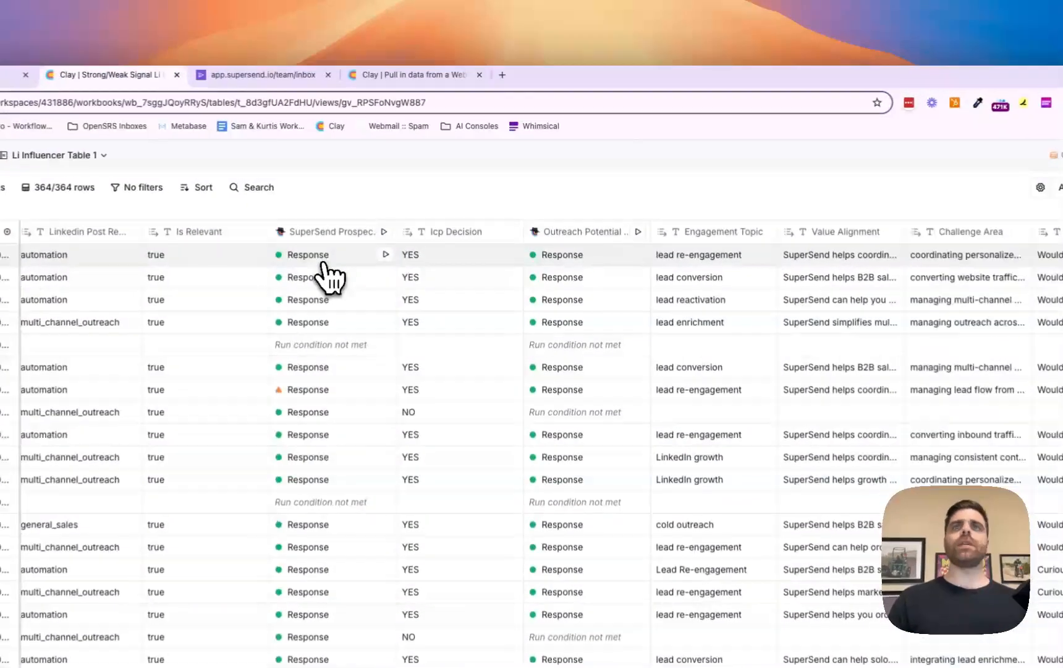
# Open the SuperSend Prospect Evaluation column's configuration and highlight the Context paragraph in its prompt
pyautogui.click(323, 262)
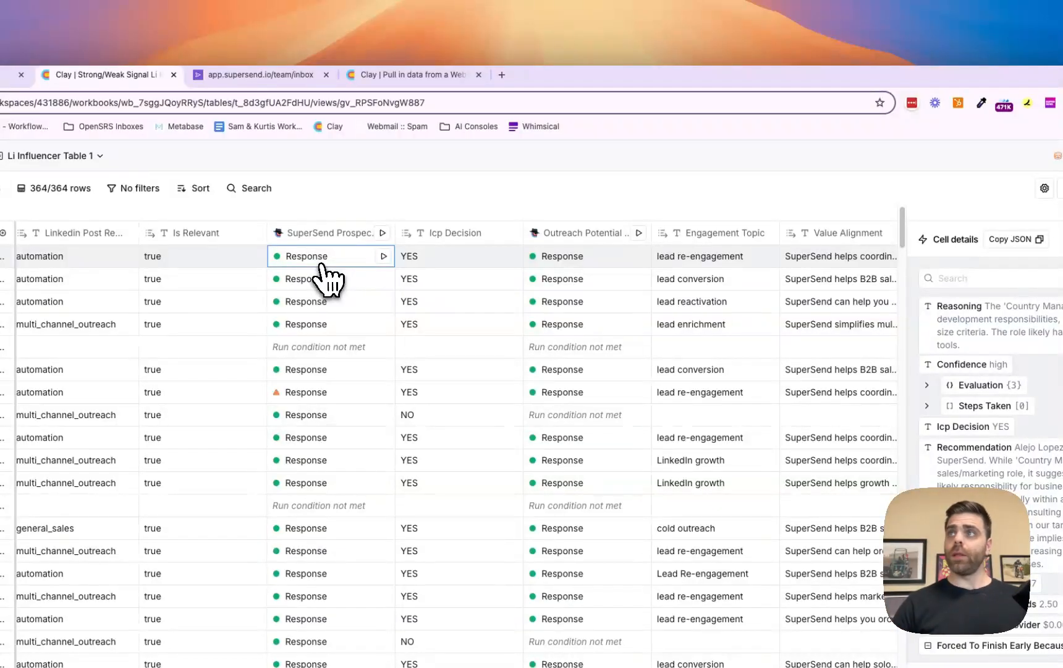
pyautogui.click(322, 234)
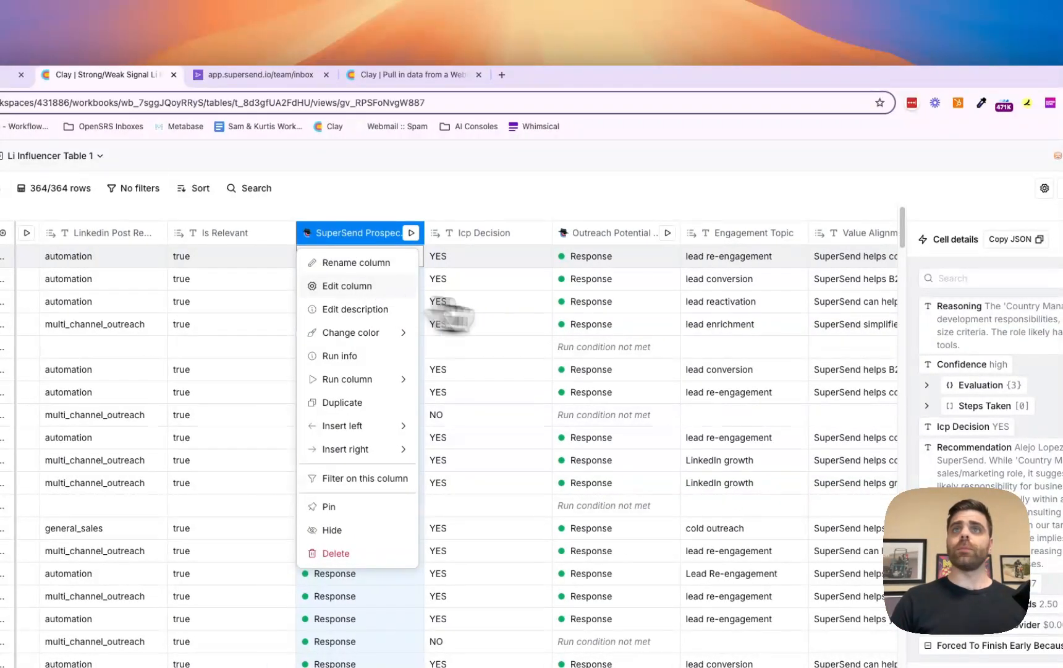
pyautogui.click(390, 286)
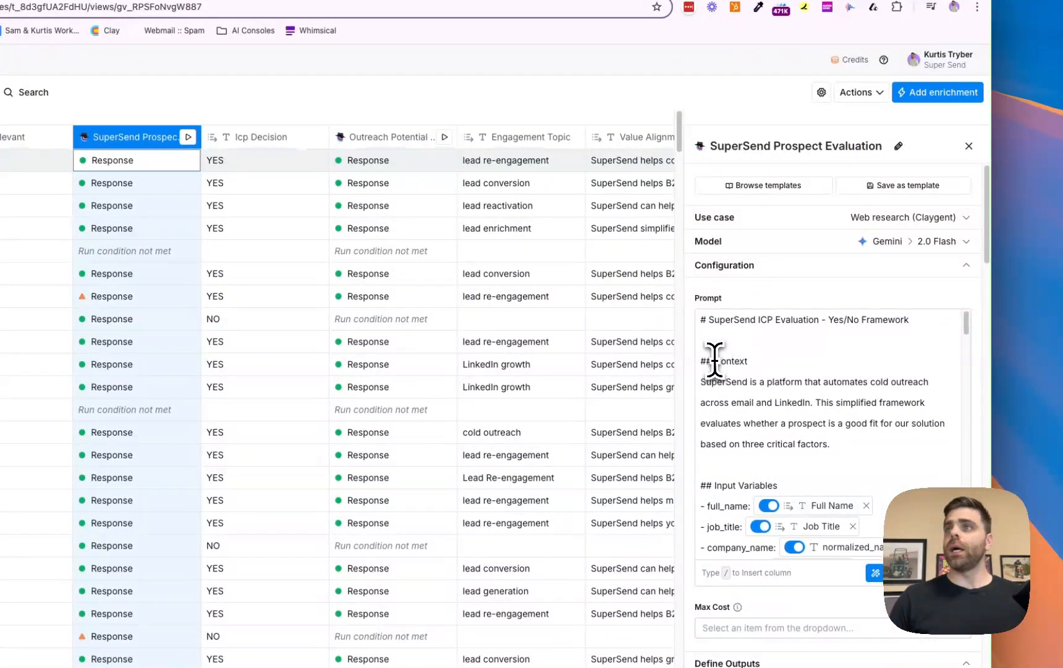
pyautogui.scroll(-1, 713, 371)
pyautogui.moveTo(706, 370); pyautogui.dragTo(897, 408)
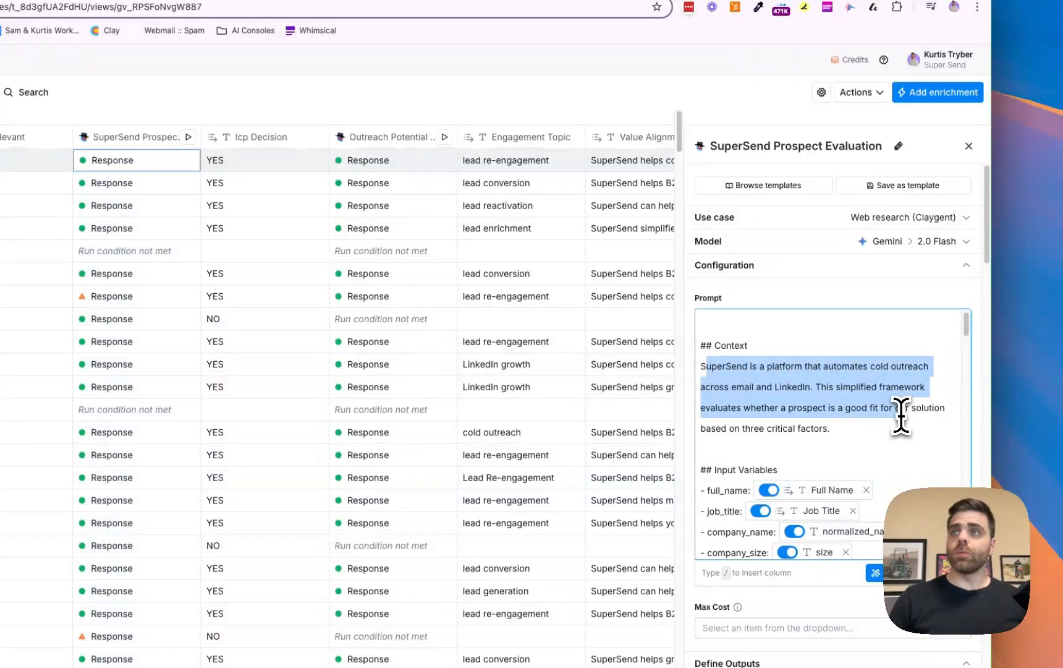
# Read the prompt's input variables, role and evaluation instructions, and close the SuperSend Prospect Evaluation configuration
pyautogui.scroll(-3, 901, 416)
pyautogui.scroll(-4, 724, 394)
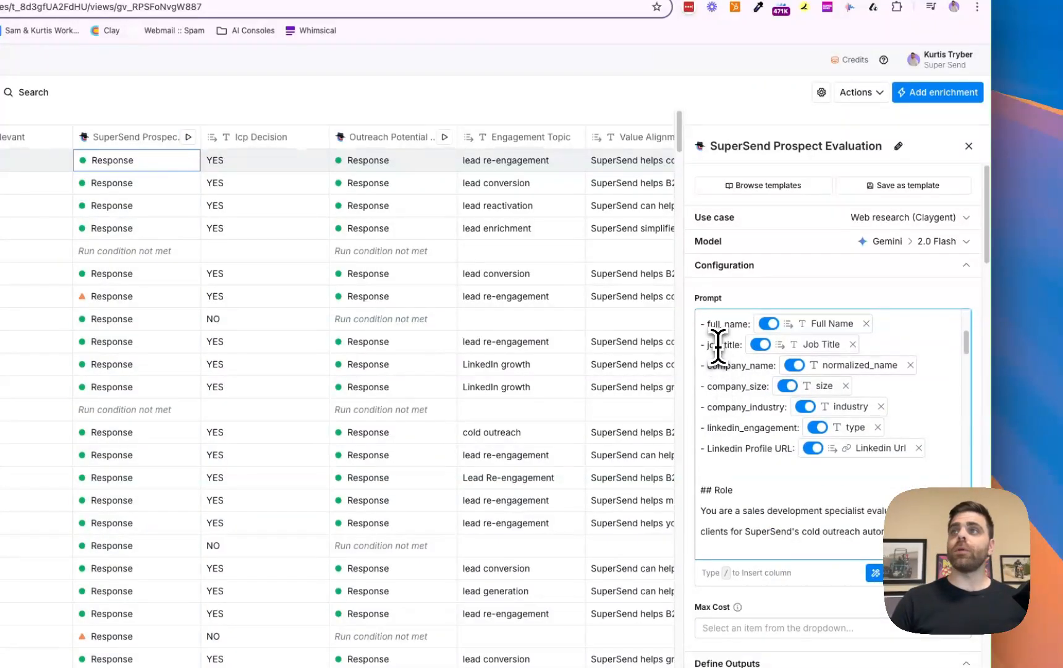
pyautogui.scroll(3, 717, 349)
pyautogui.moveTo(808, 376)
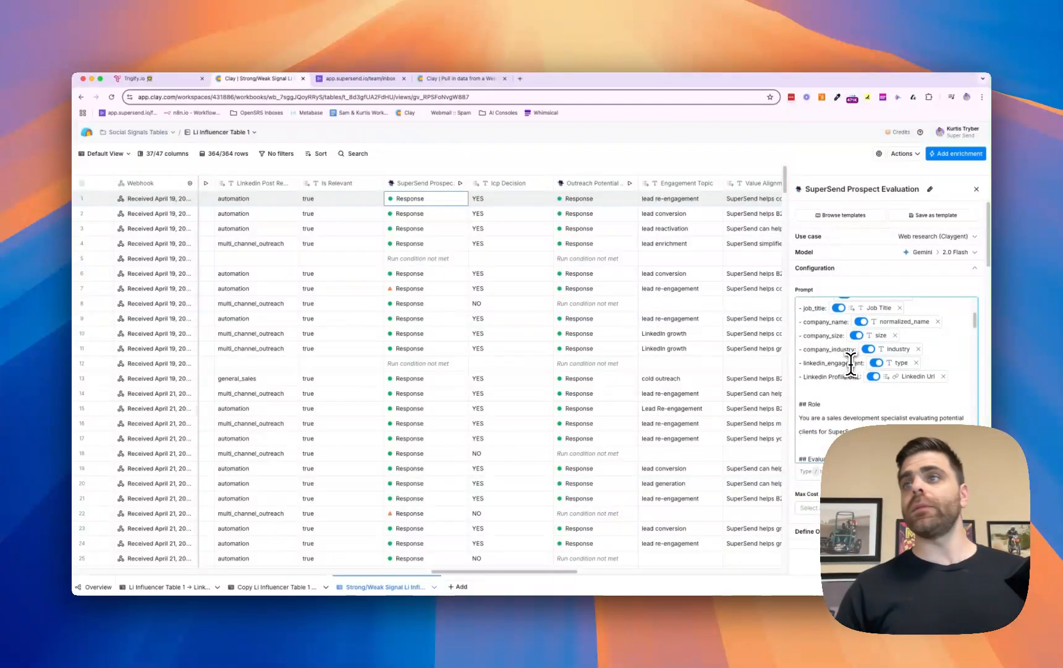
pyautogui.scroll(-5, 850, 383)
pyautogui.scroll(-2, 848, 374)
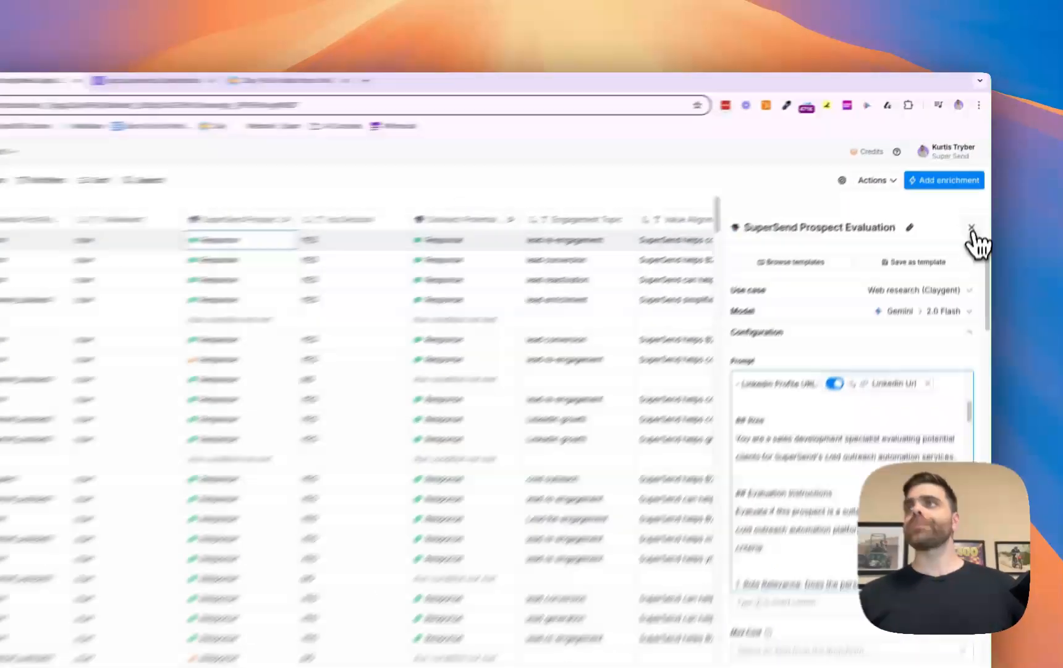
pyautogui.click(972, 228)
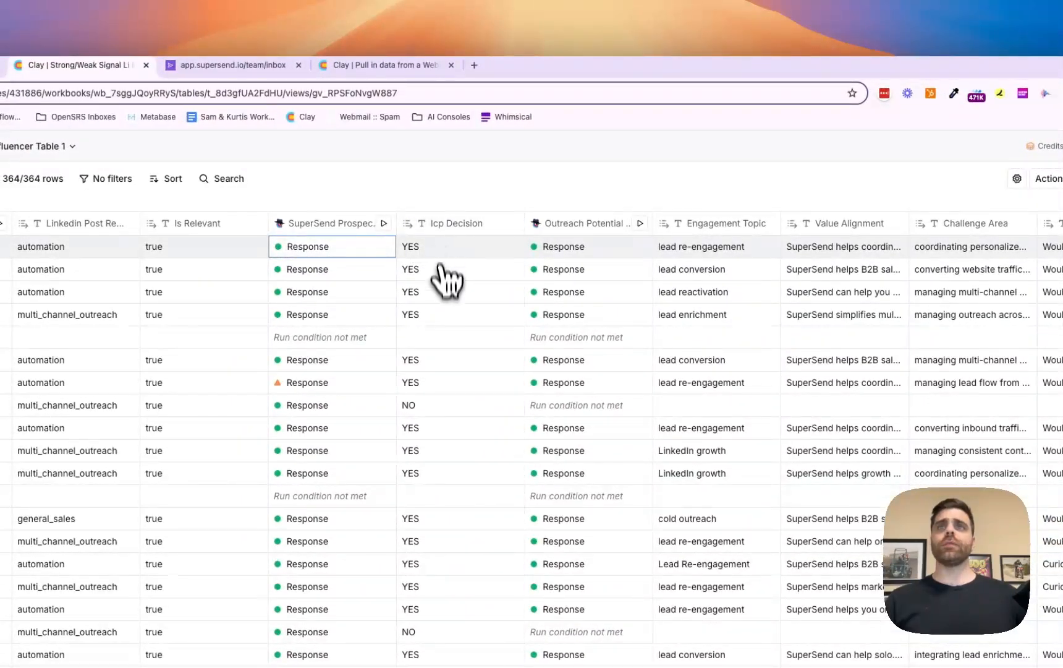
# Read the reasoning and recommendation in the SuperSend Prospect Evaluation responses of rows 1 and 22
pyautogui.click(327, 249)
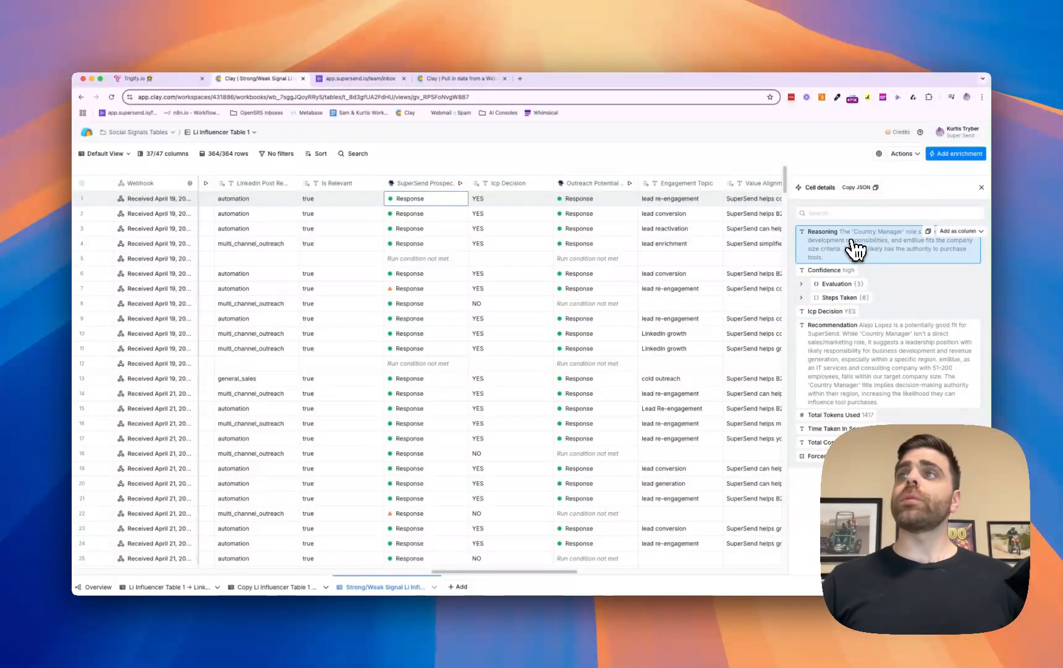
pyautogui.click(831, 298)
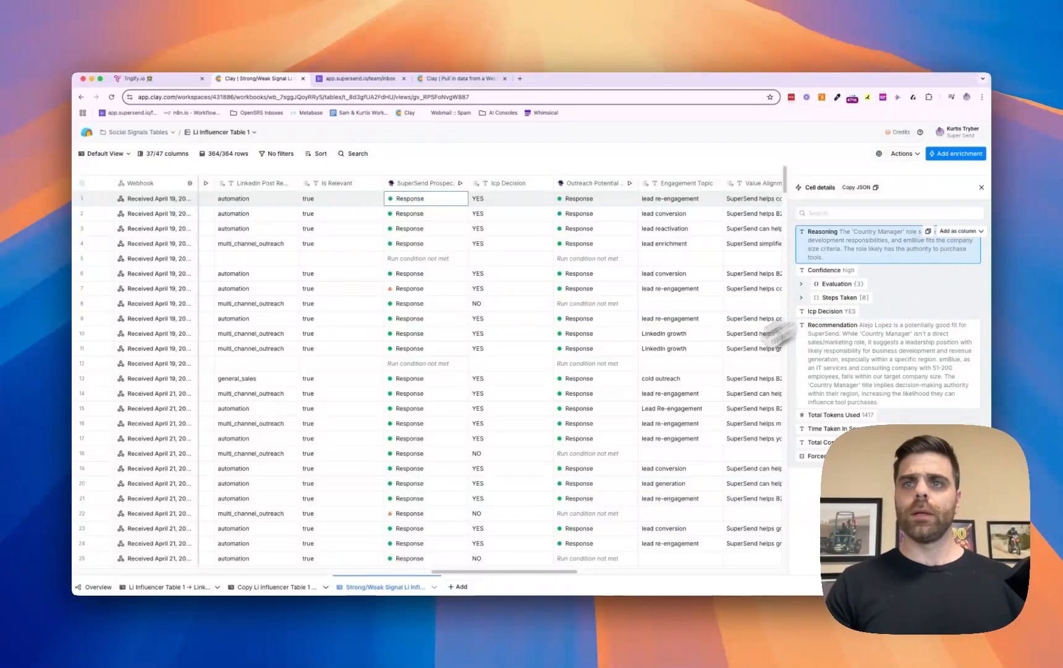
pyautogui.click(436, 513)
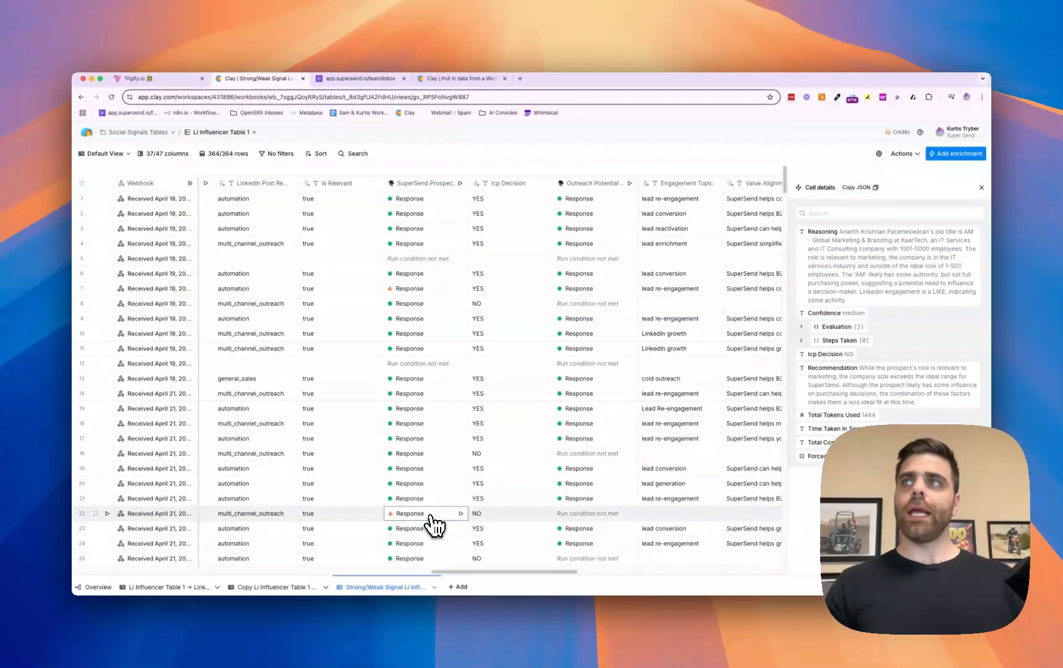
pyautogui.hscroll(-1, 434, 524)
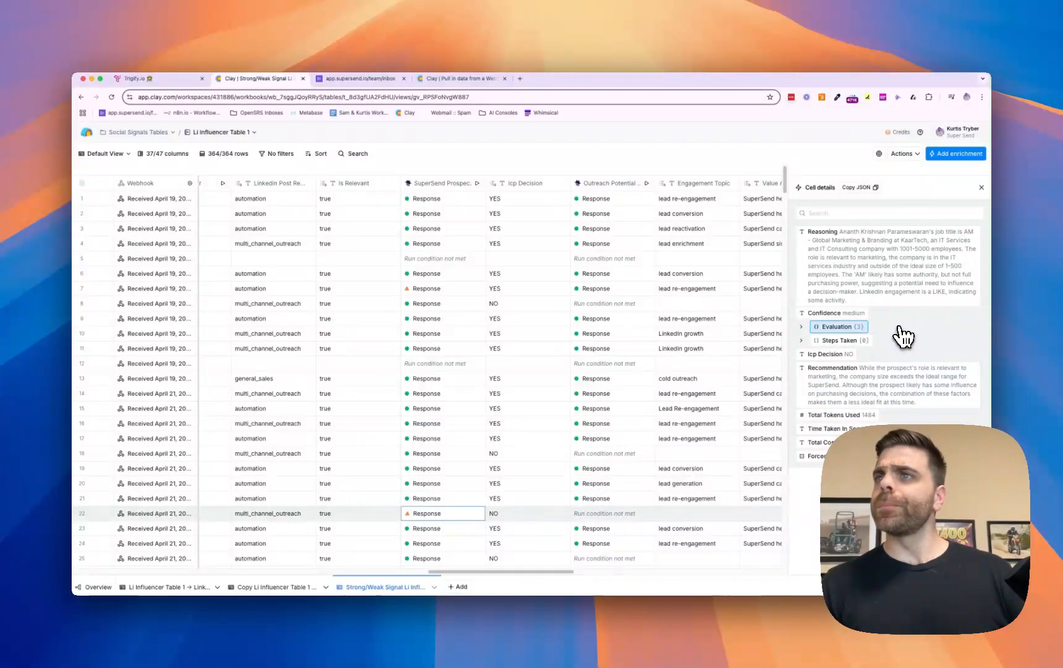
# Check row 22's company, post and relevance columns against its evaluation response, and close the cell details
pyautogui.hscroll(-10, 515, 547)
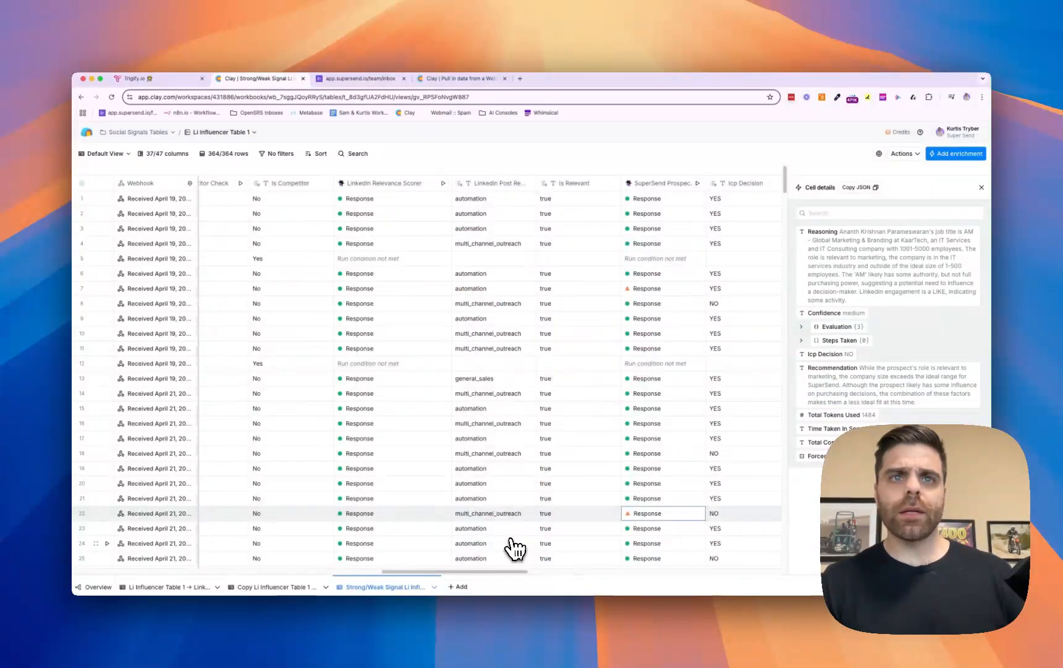
pyautogui.hscroll(-10, 515, 547)
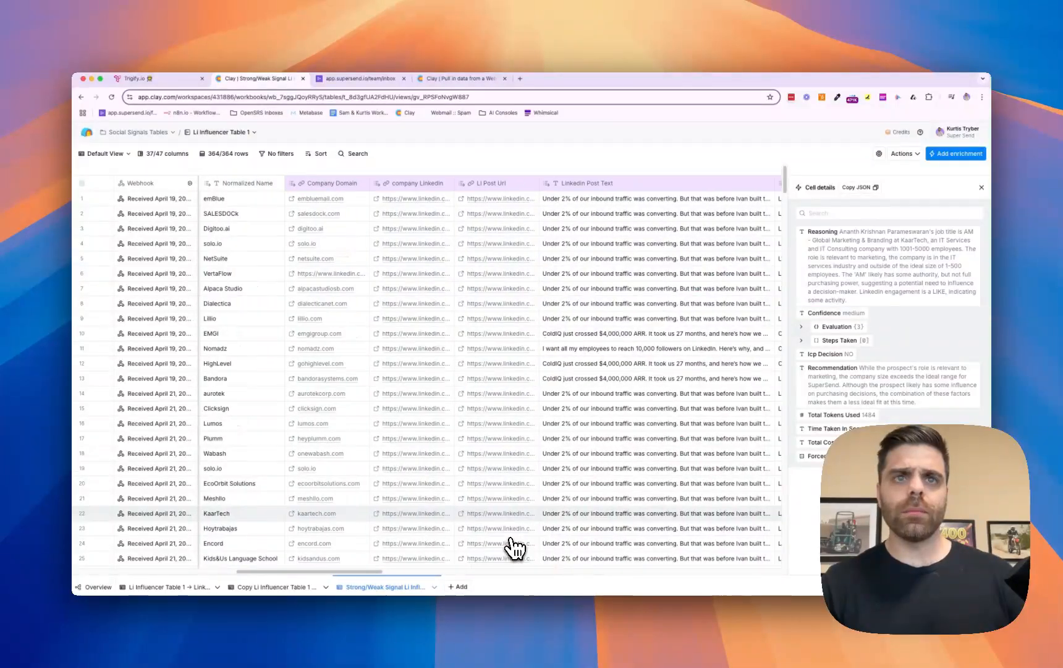
pyautogui.hscroll(10, 358, 522)
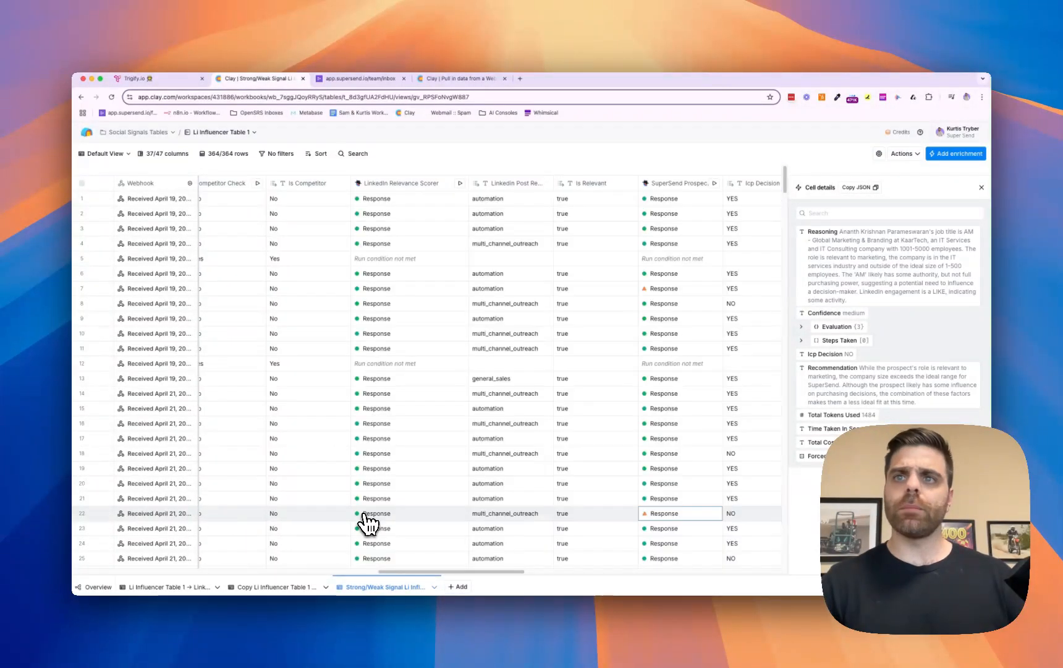
pyautogui.hscroll(2, 401, 522)
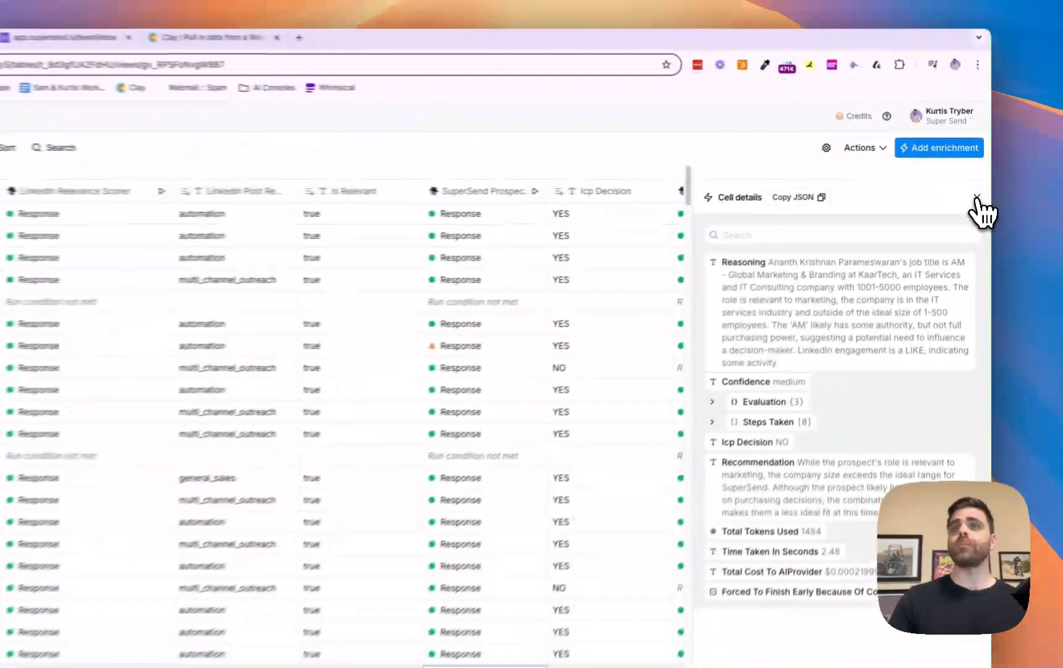
pyautogui.click(982, 187)
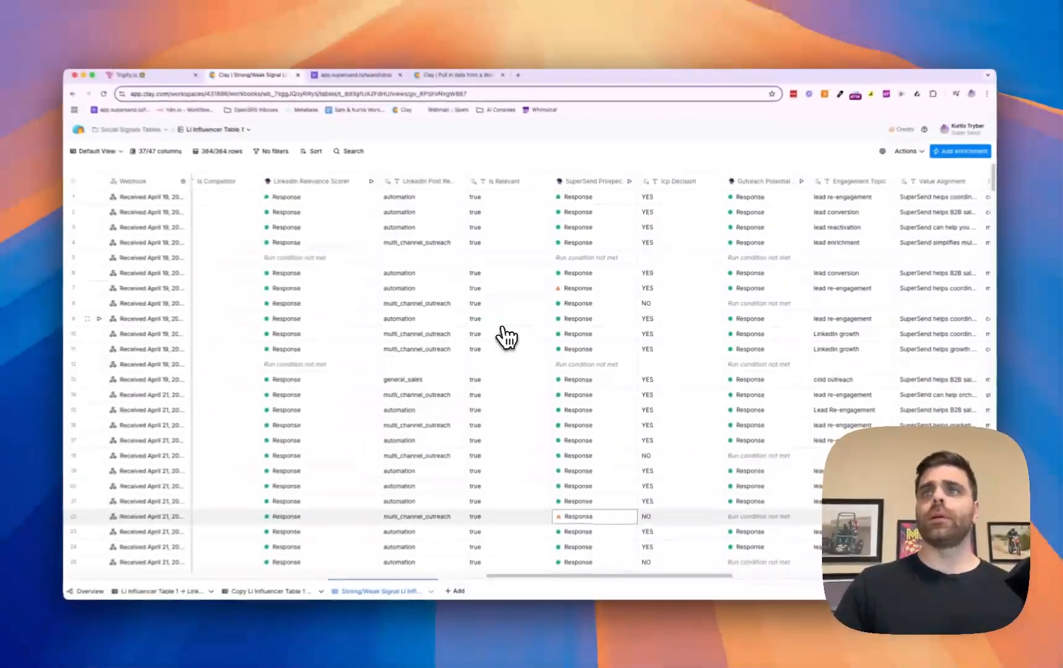
# Open the Outreach Potential Analysis column's configuration, examine the required fields of its output schema, and close it
pyautogui.hscroll(5, 506, 337)
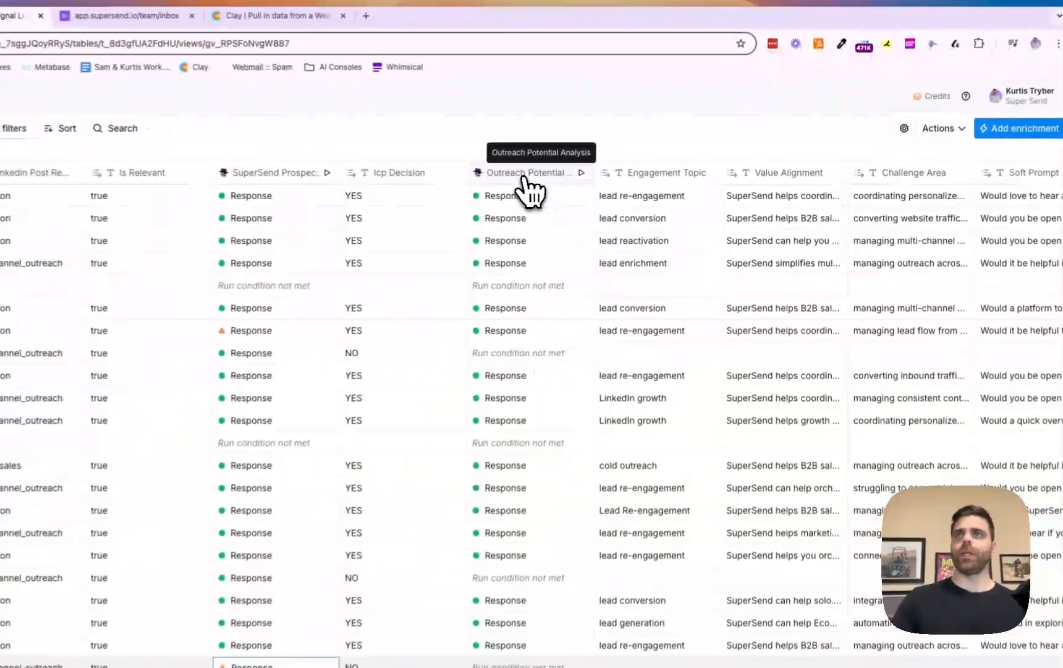
pyautogui.click(624, 183)
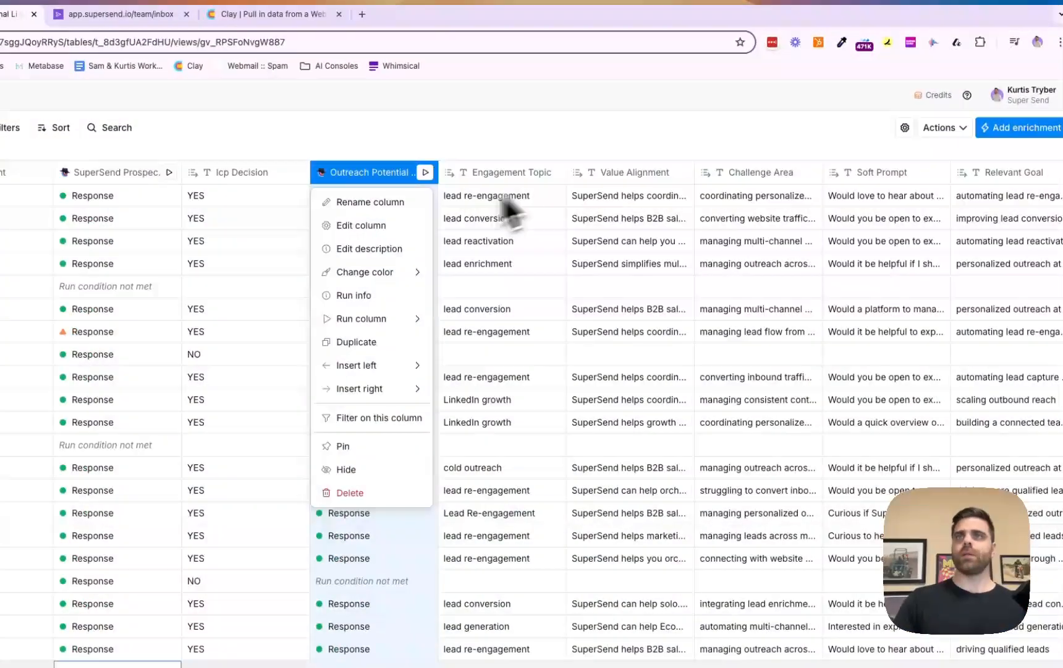
pyautogui.click(372, 226)
pyautogui.scroll(-10, 795, 337)
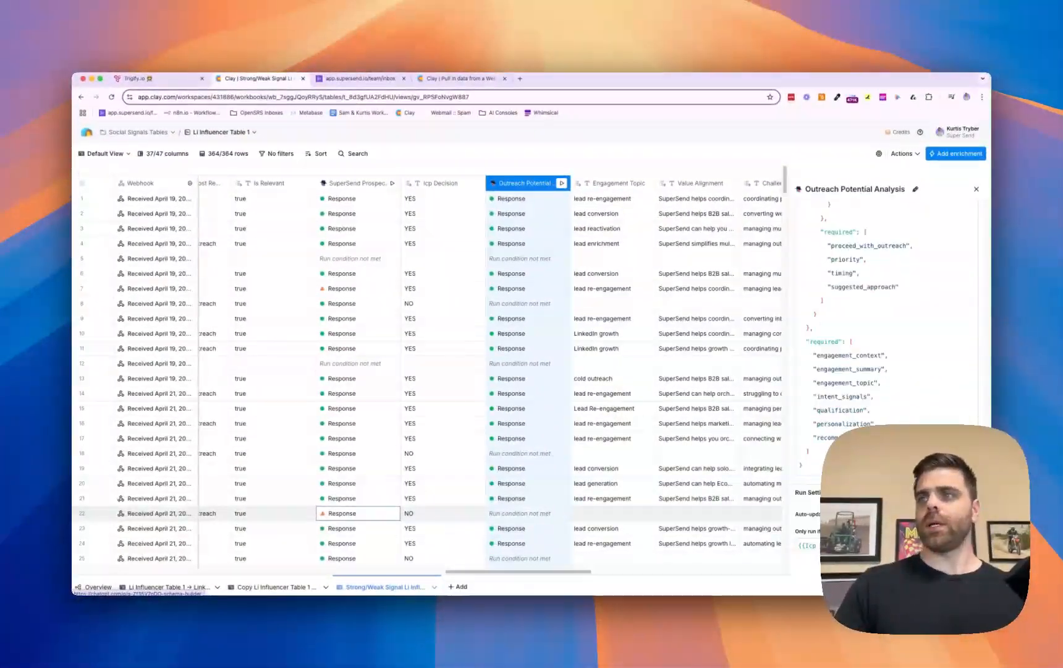
pyautogui.scroll(-1, 887, 337)
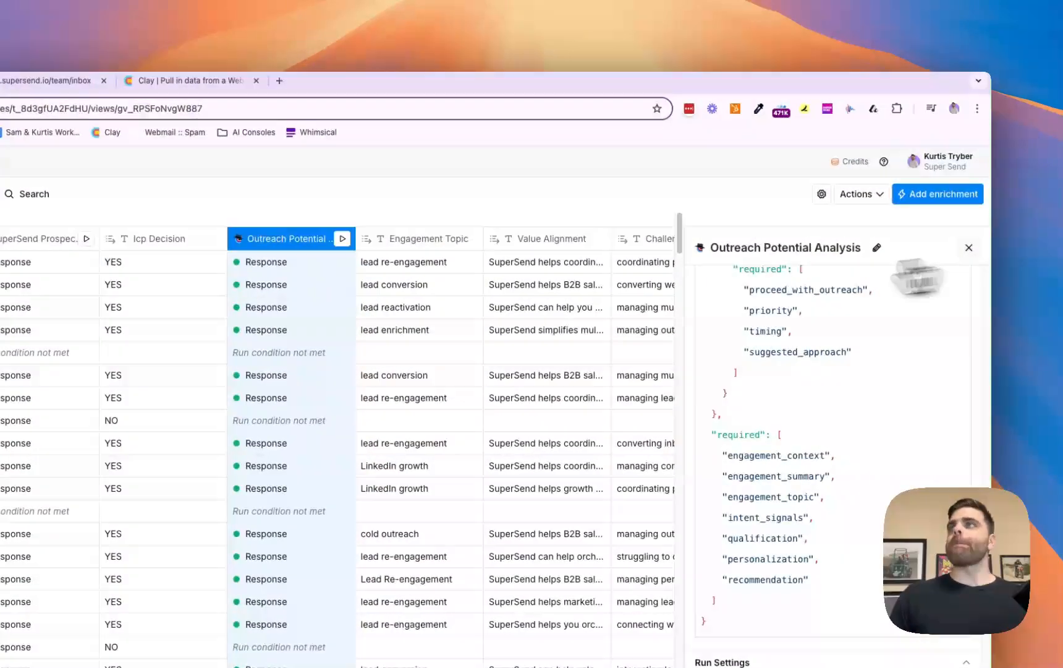
pyautogui.click(977, 189)
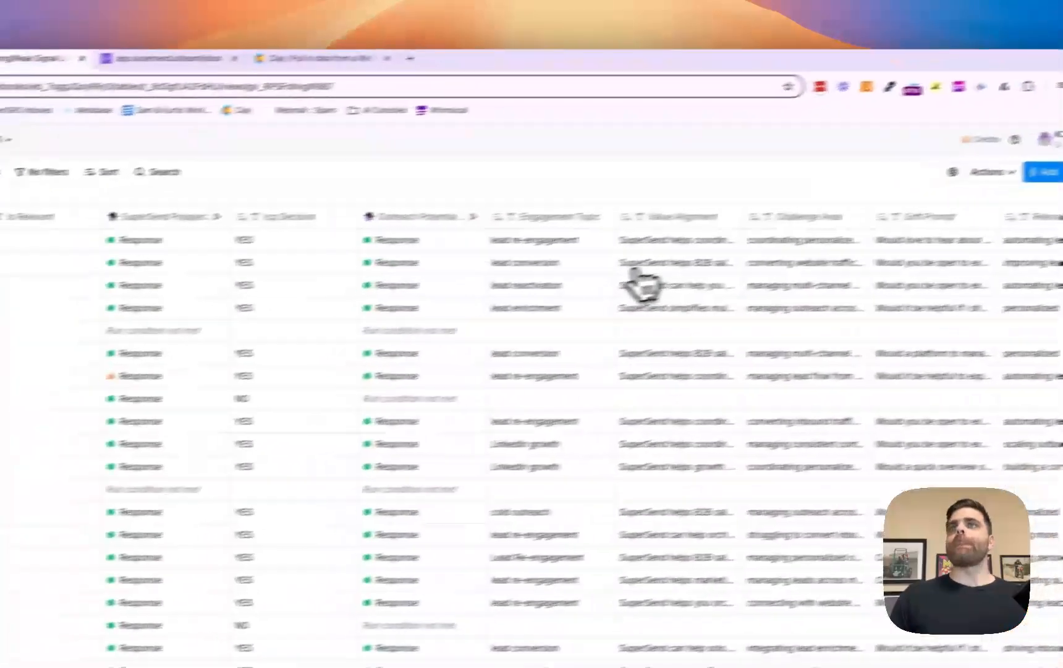
# Open the Outreach Potential Analysis column's configuration and read the prompt's introduction and input variables
pyautogui.hscroll(2, 489, 310)
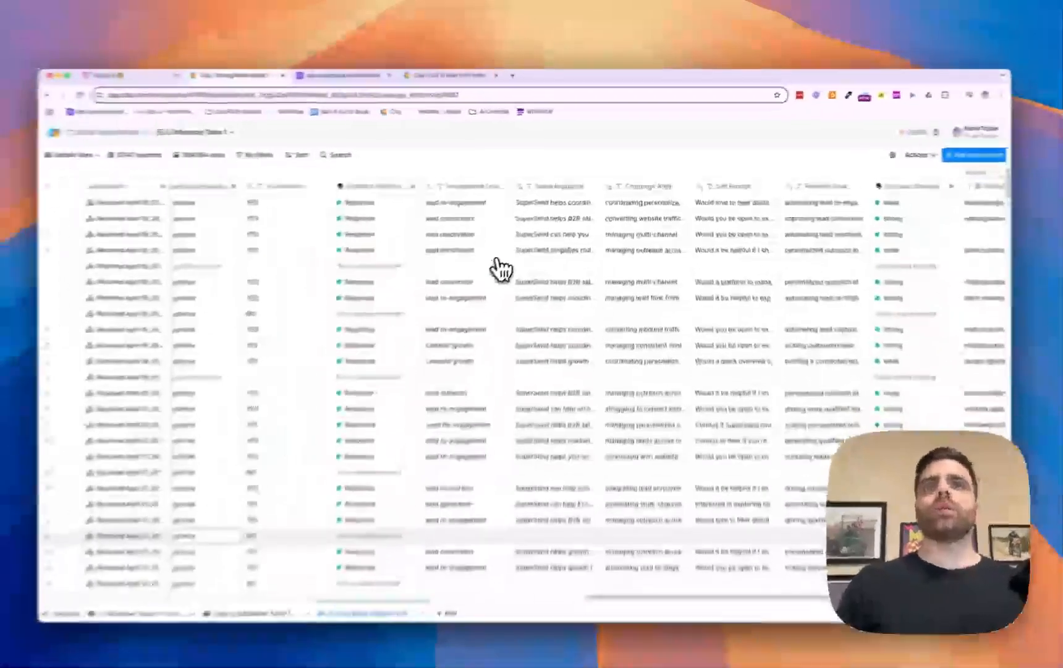
pyautogui.hscroll(1, 509, 261)
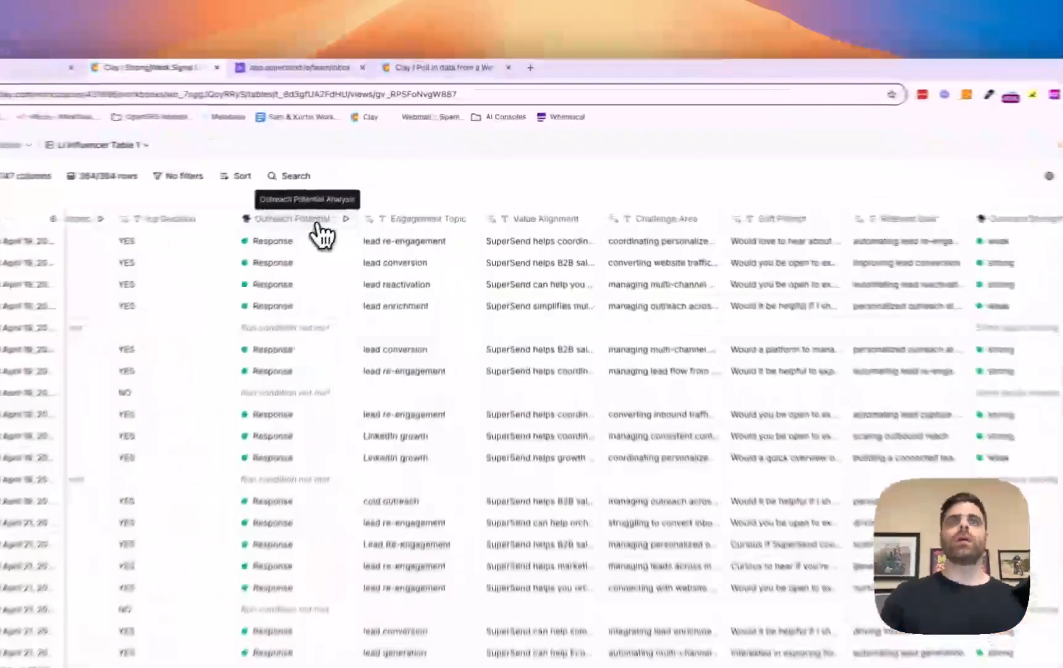
pyautogui.click(373, 189)
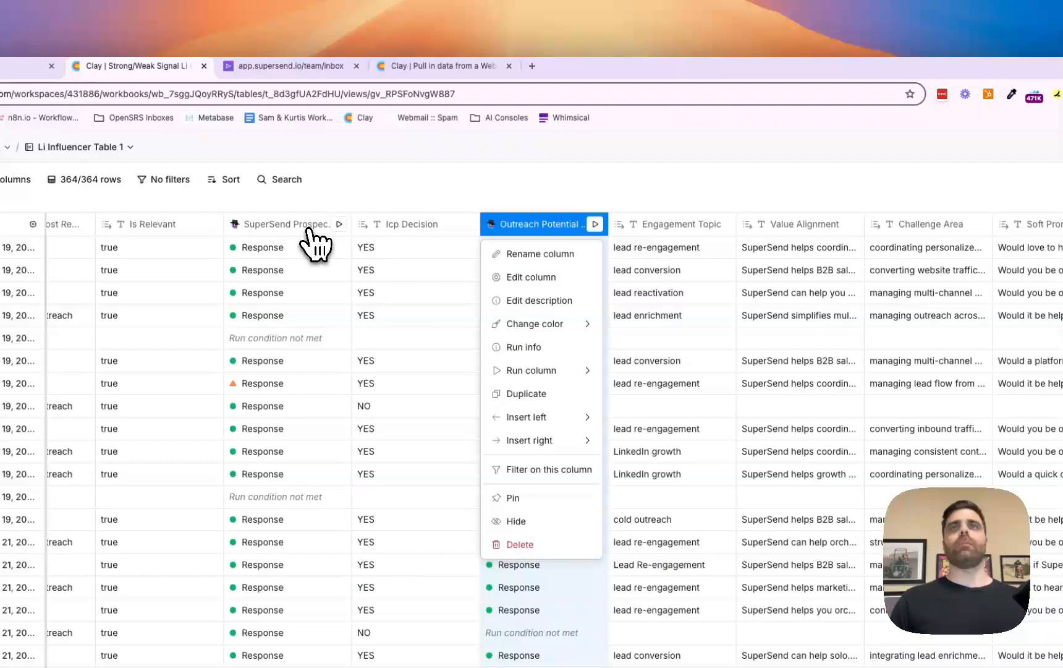
pyautogui.click(532, 278)
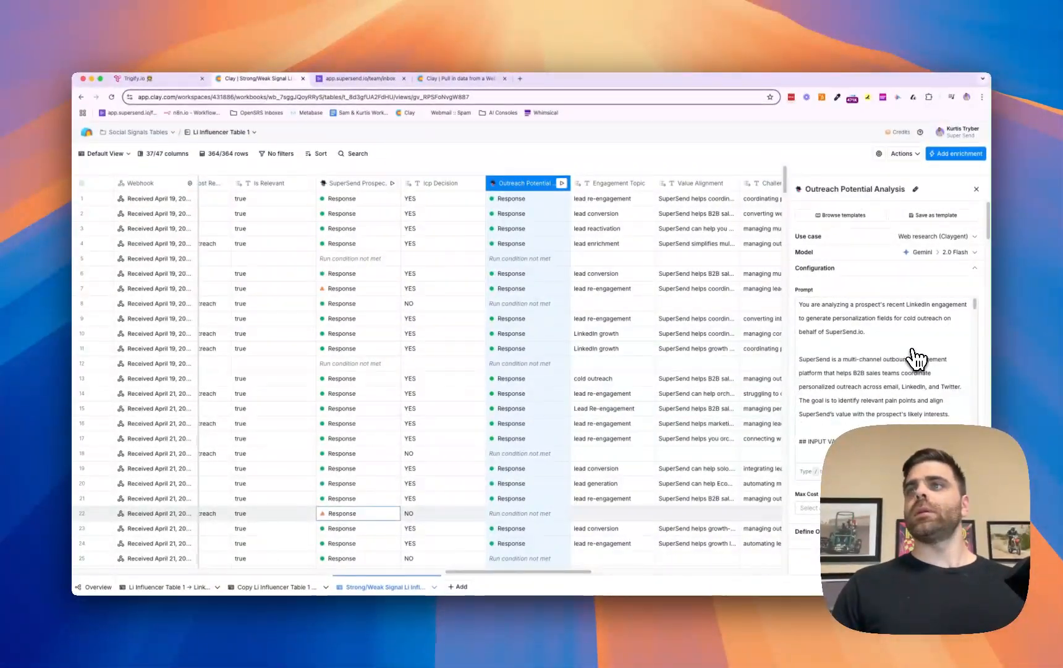
pyautogui.scroll(-5, 917, 357)
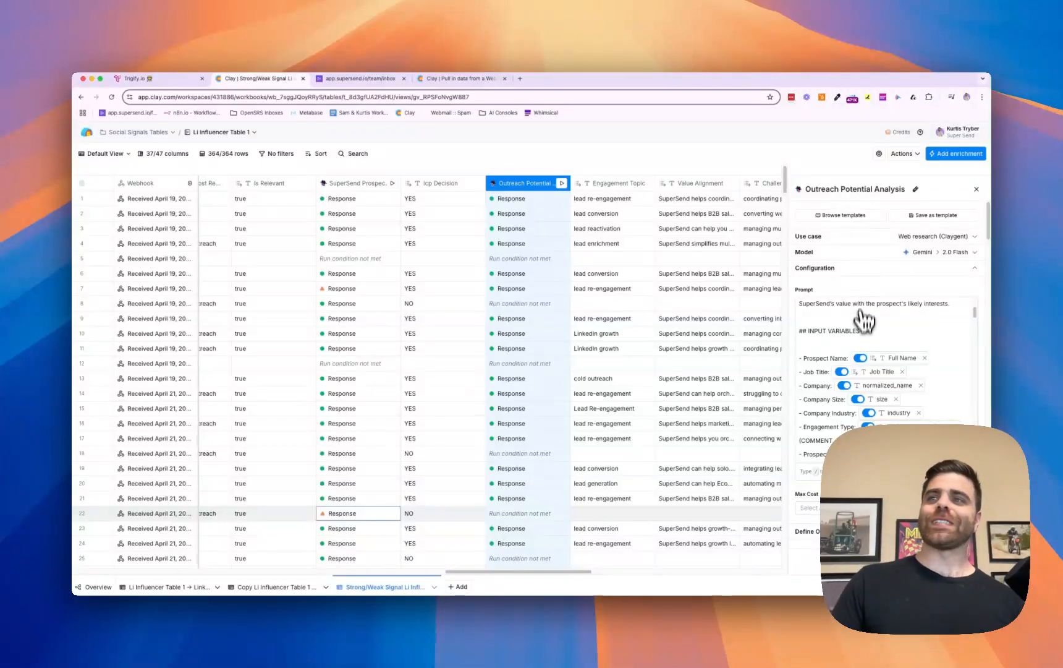
pyautogui.scroll(-1, 863, 346)
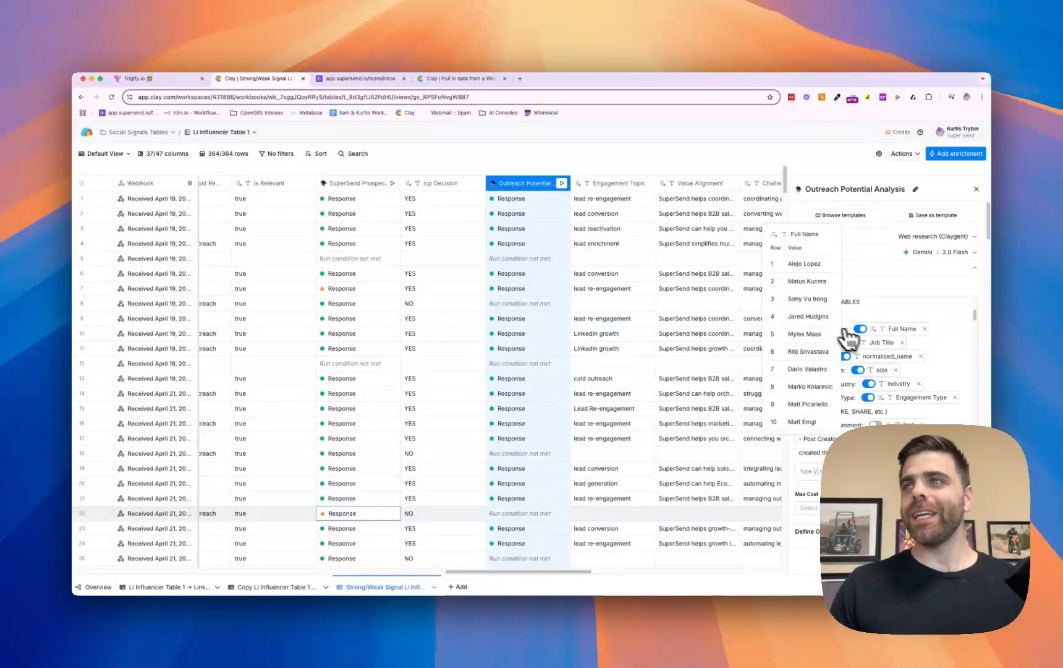
pyautogui.scroll(-2, 859, 337)
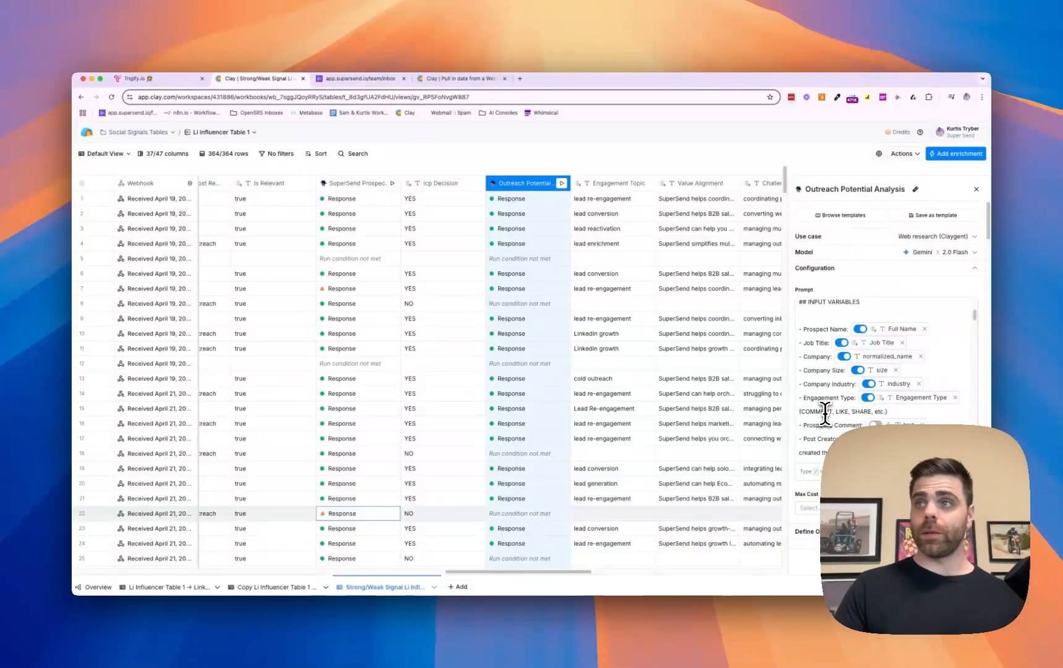
pyautogui.scroll(-2, 822, 408)
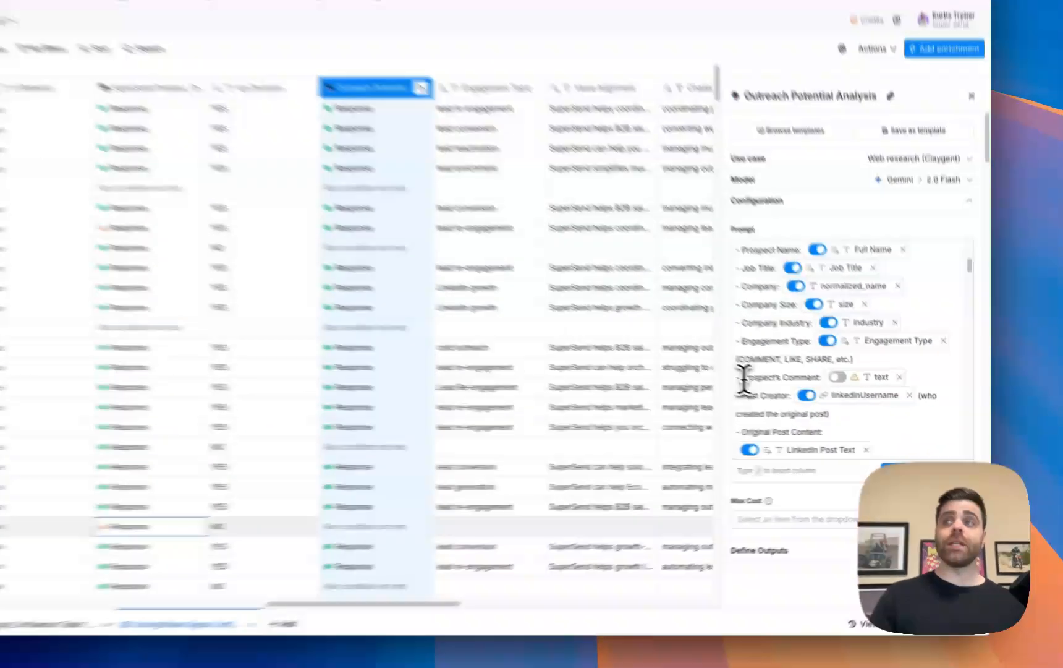
# Examine the Prospect's Comment, Post Creator and Original Post Content variables in the prompt, including the Linkedin Post Text preview
pyautogui.doubleClick(815, 402)
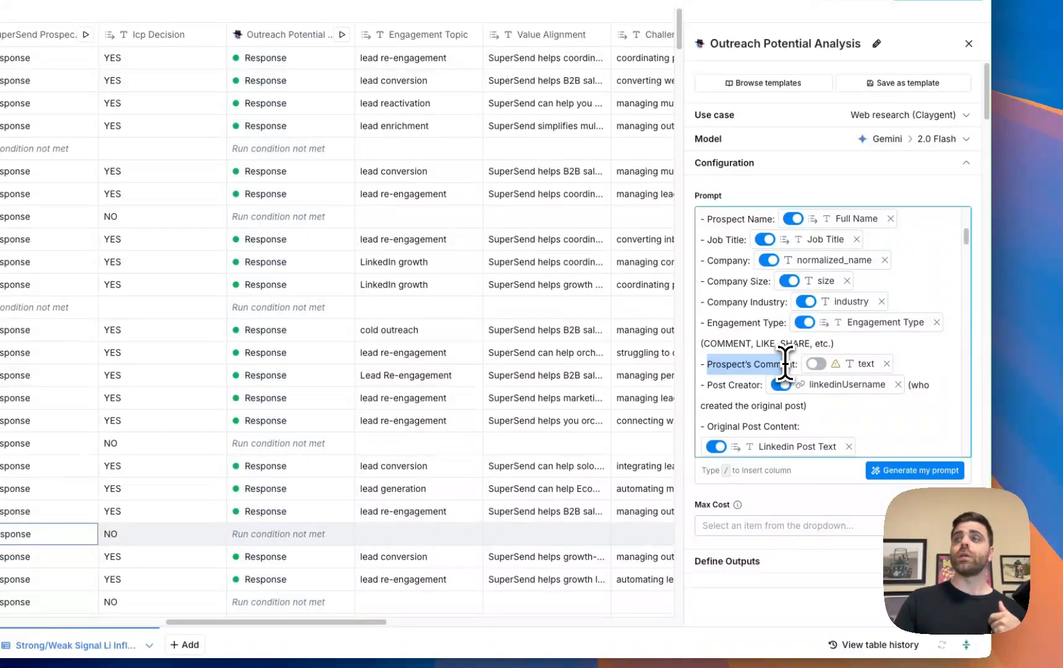
pyautogui.scroll(-1, 785, 364)
pyautogui.moveTo(708, 367); pyautogui.dragTo(753, 367)
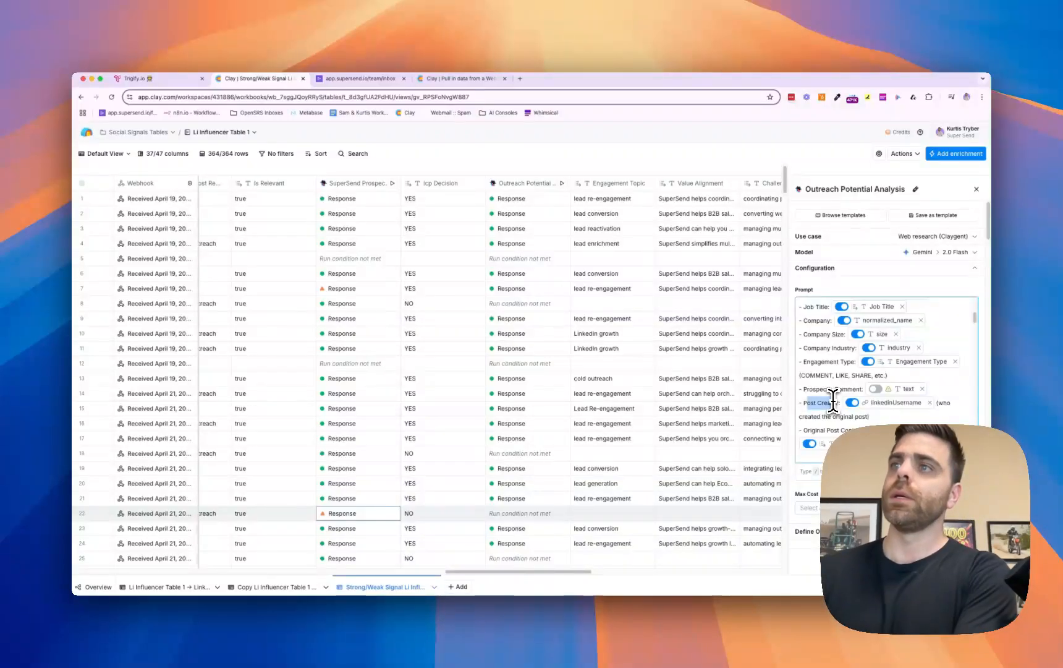
pyautogui.scroll(-1, 833, 399)
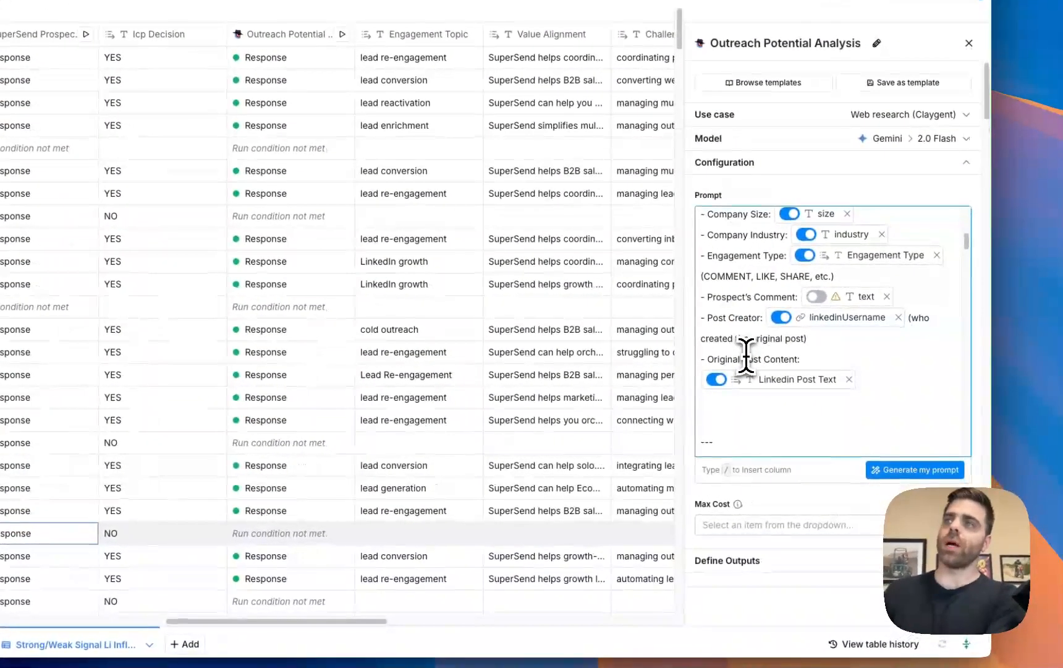
pyautogui.moveTo(749, 375)
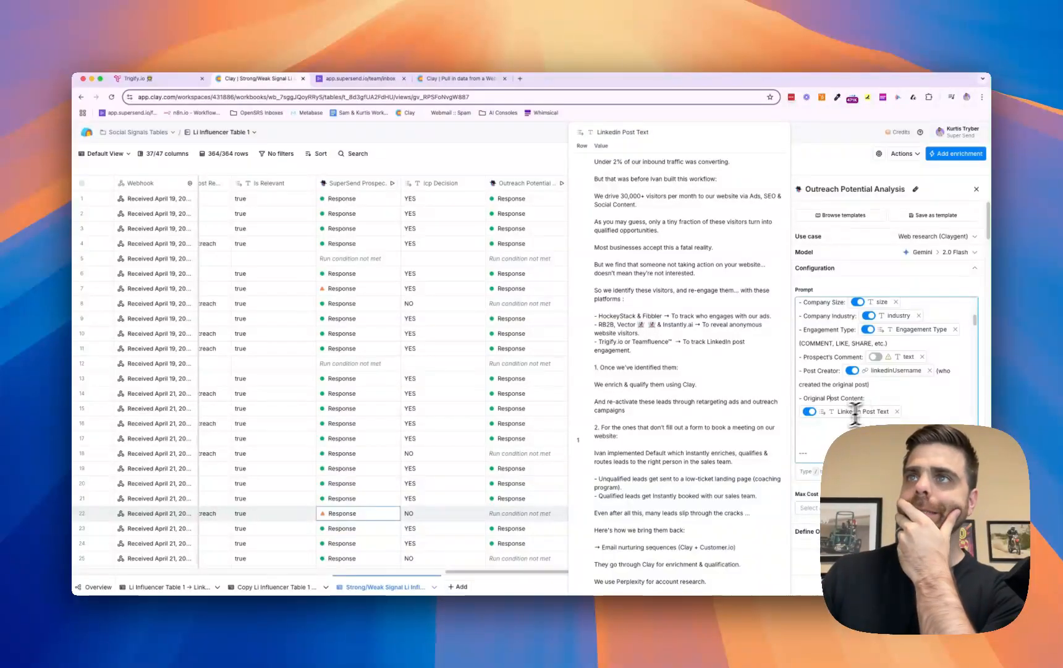
pyautogui.moveTo(903, 370)
# Read the prompt's Engagement Context and Intent Signals sections, and close the Outreach Potential Analysis configuration
pyautogui.scroll(-5, 902, 371)
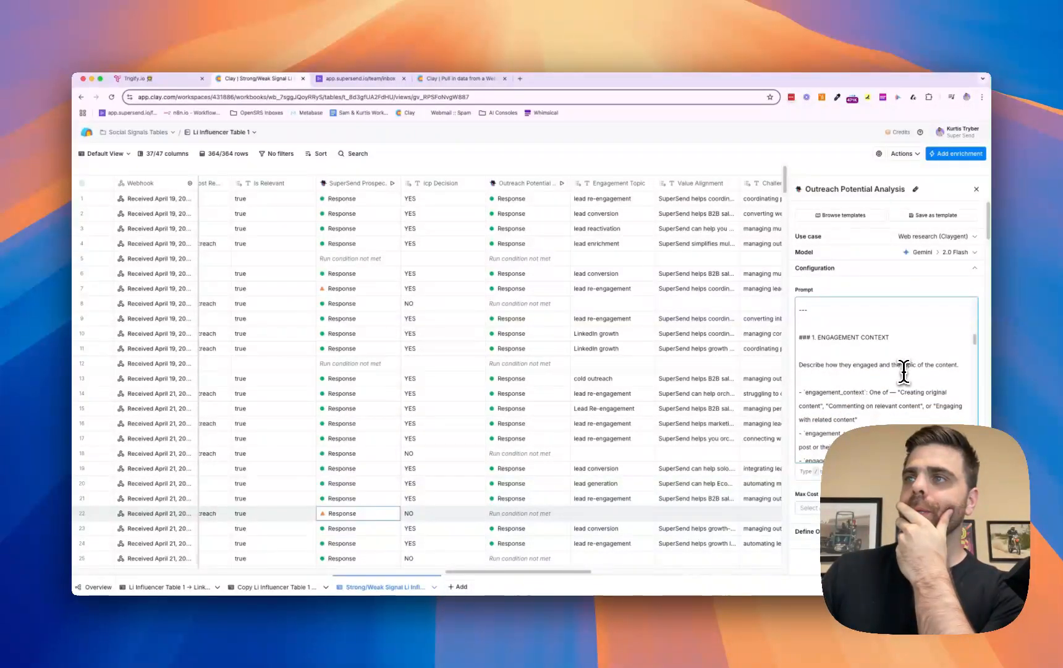
pyautogui.scroll(-10, 903, 371)
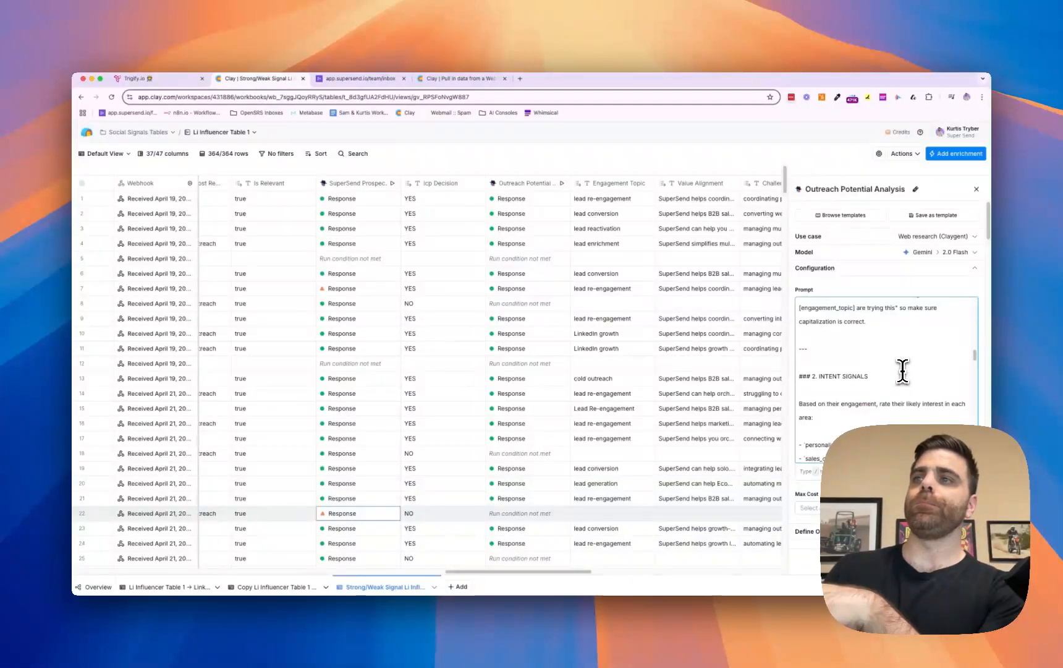
pyautogui.scroll(-2, 902, 371)
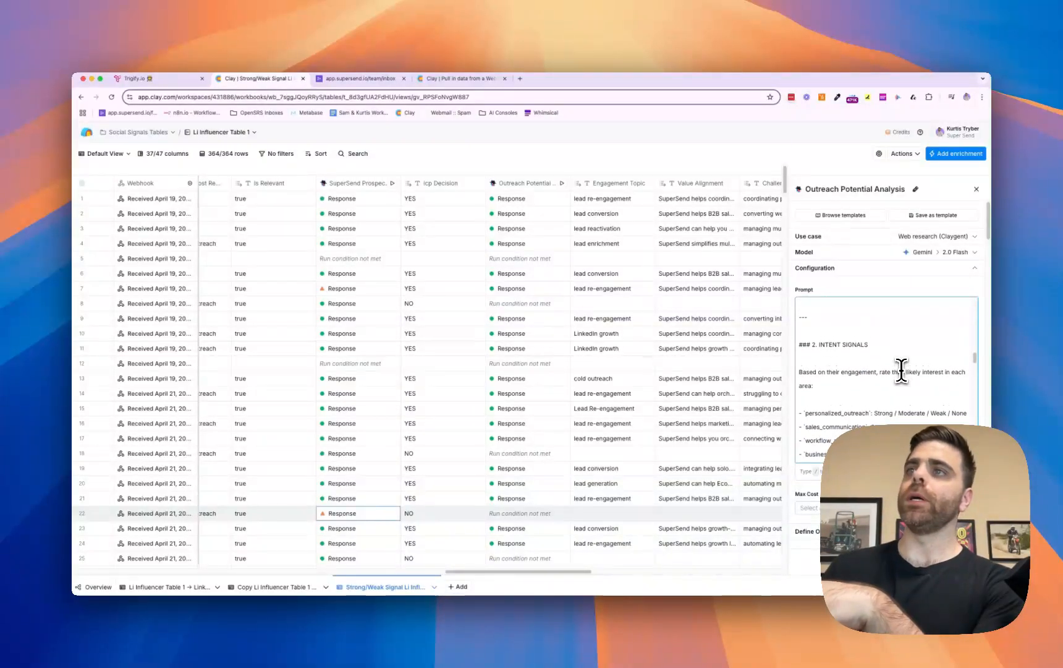
pyautogui.scroll(1, 902, 371)
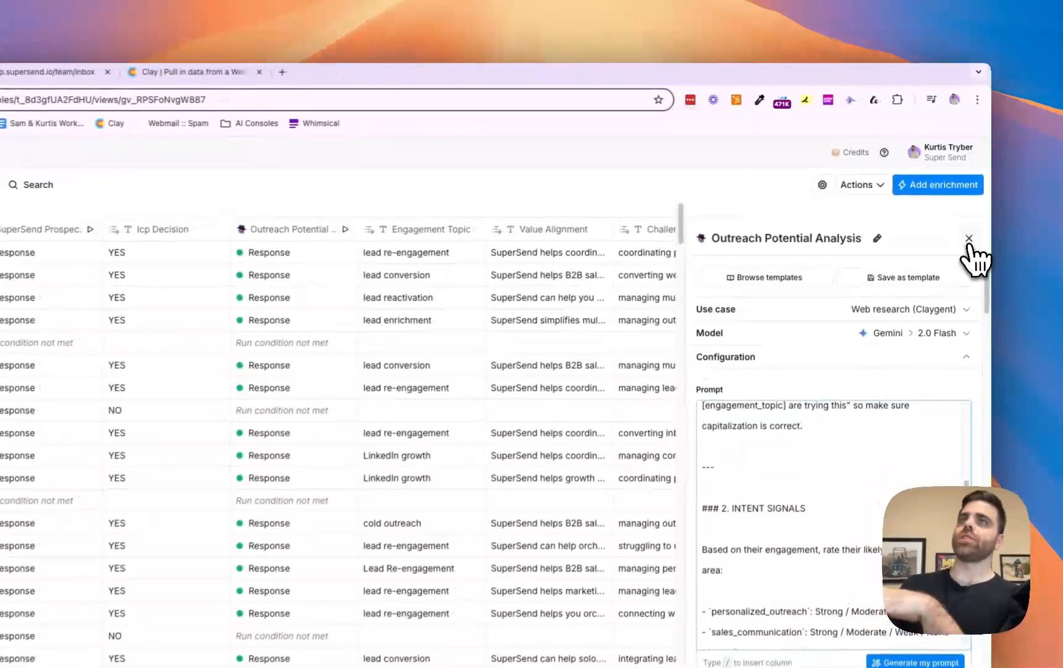
pyautogui.click(968, 238)
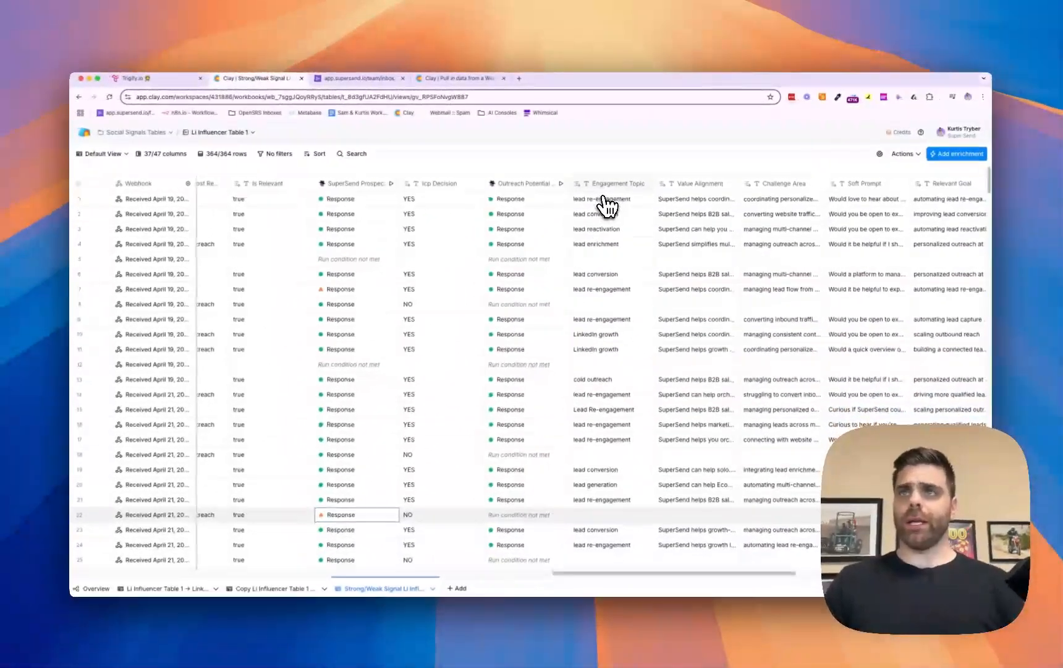
# Open row 1's Outreach Potential Analysis response, expand its Qualification group, and compare it with the row's Outreach Strength
pyautogui.hscroll(2, 539, 240)
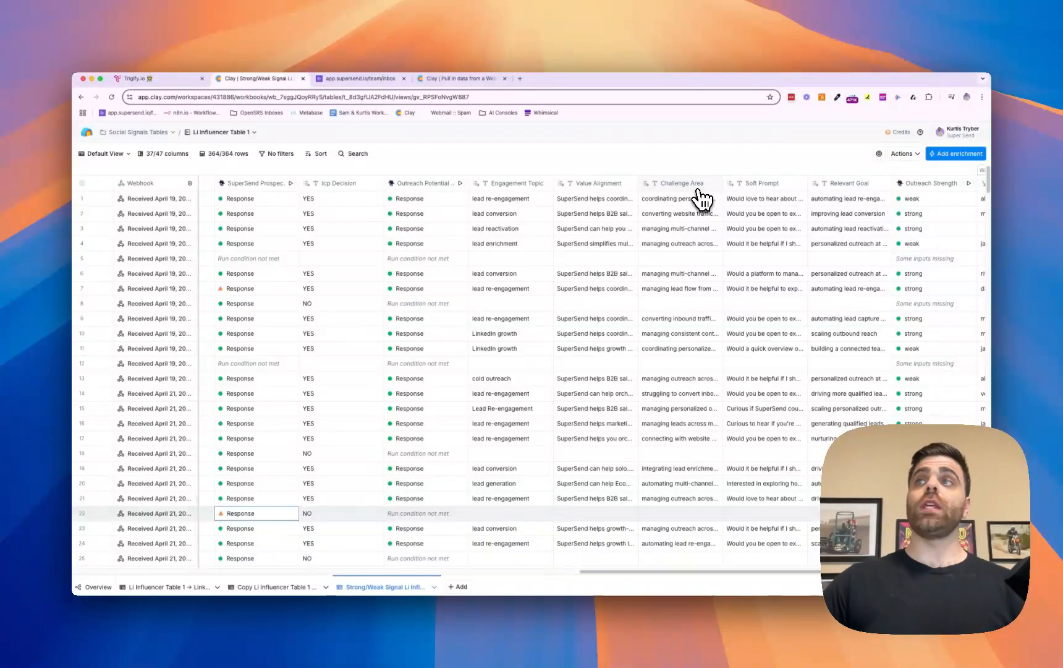
pyautogui.click(424, 199)
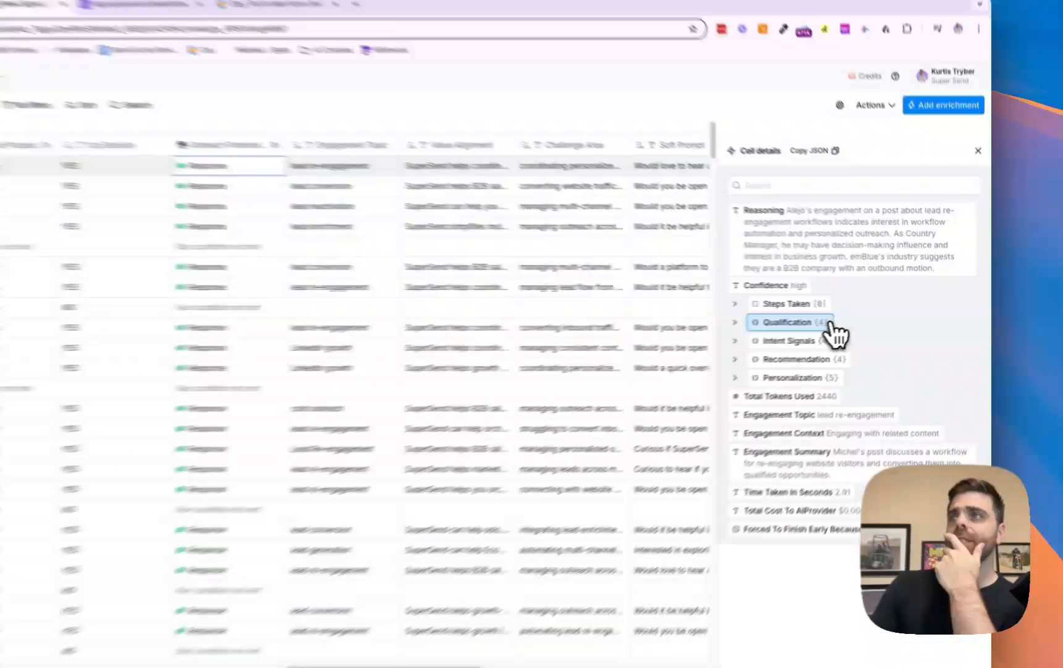
pyautogui.click(871, 316)
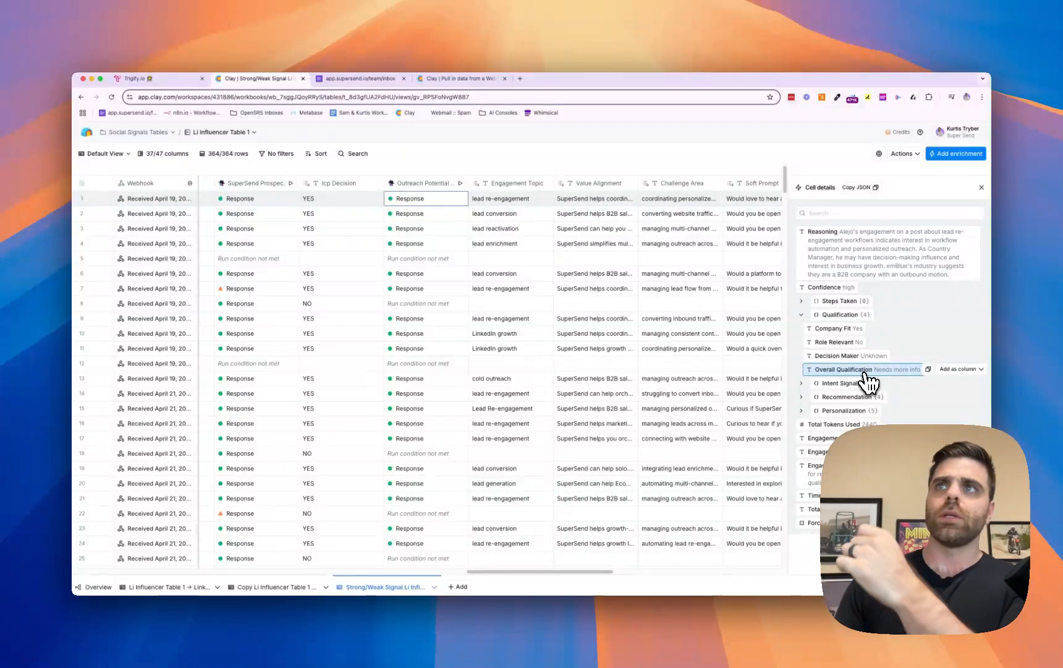
pyautogui.hscroll(5, 671, 302)
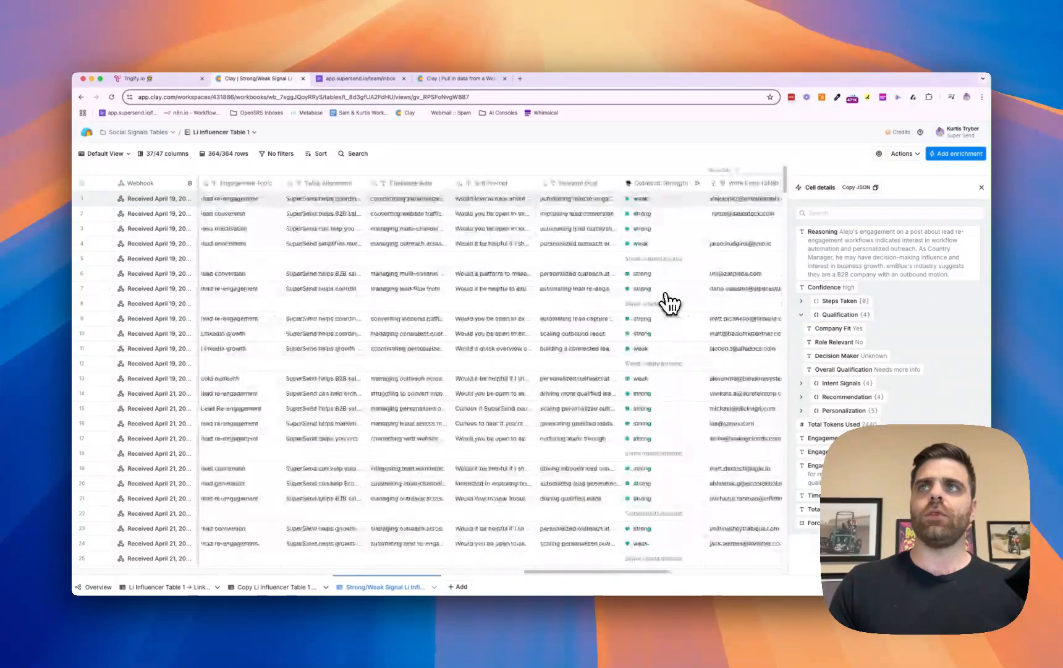
pyautogui.hscroll(-2, 668, 301)
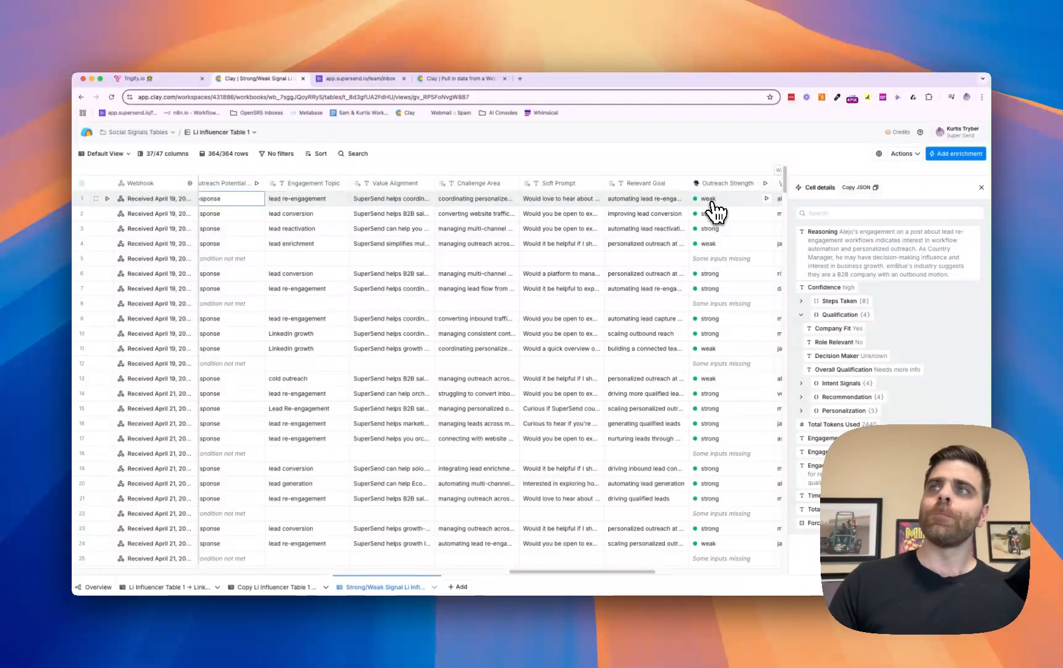
pyautogui.moveTo(860, 334)
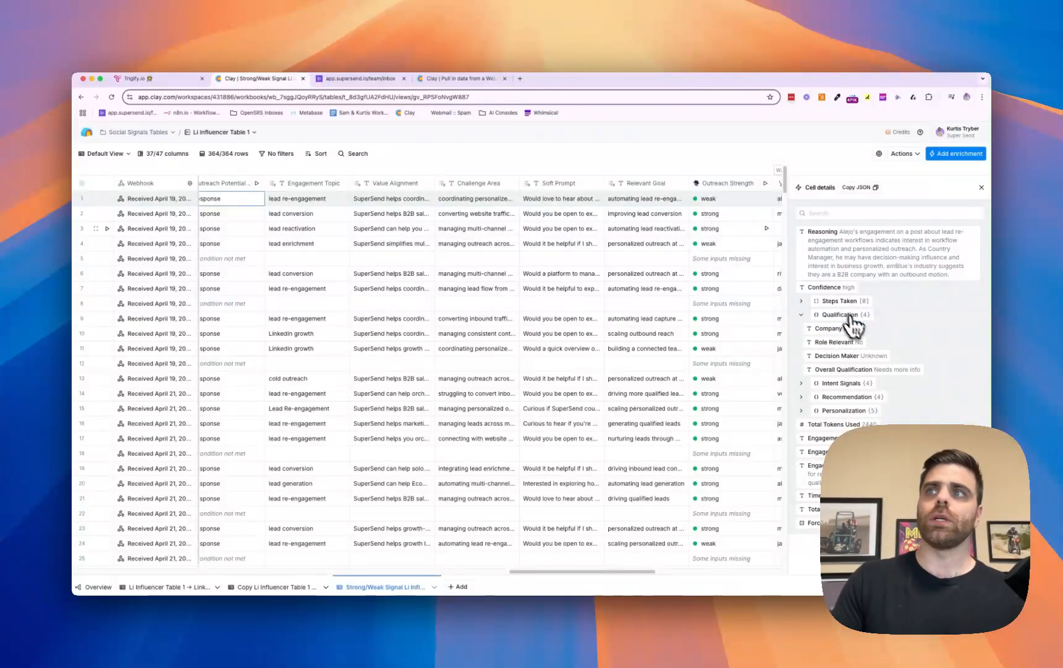
# Open row 2's Outreach Potential Analysis response and expand its Qualification and Intent Signals groups
pyautogui.hscroll(-4, 705, 290)
pyautogui.click(337, 213)
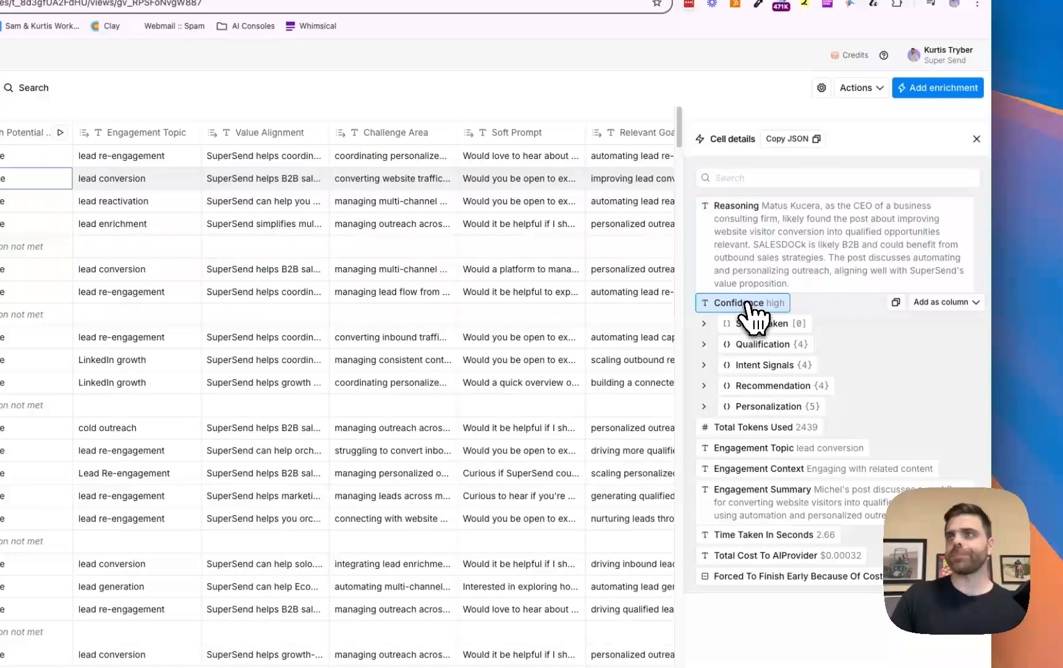
pyautogui.click(755, 344)
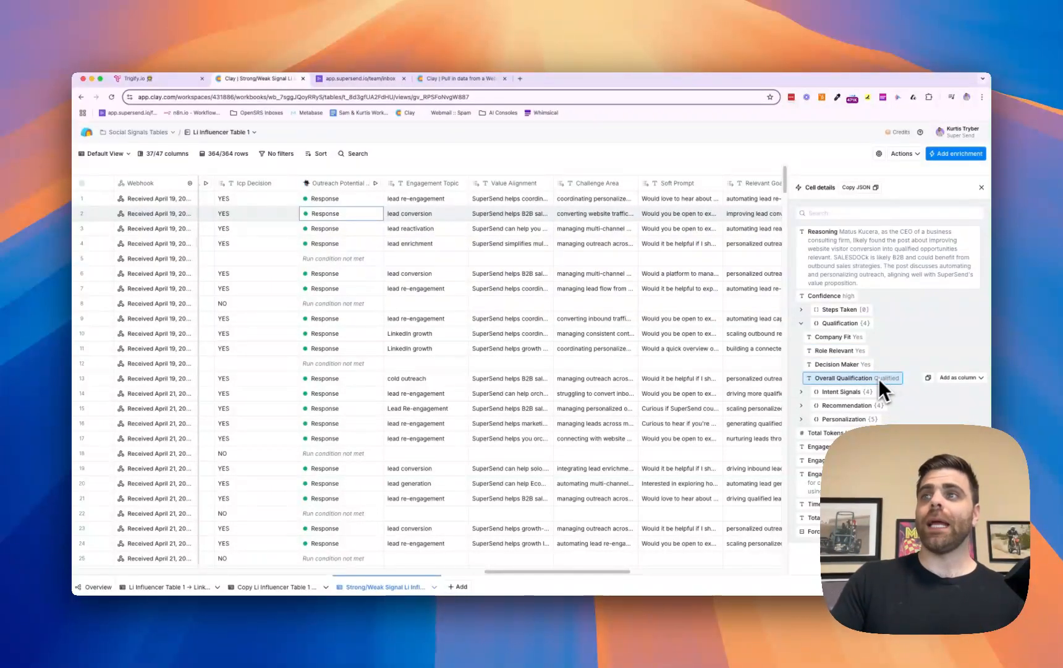
pyautogui.click(857, 392)
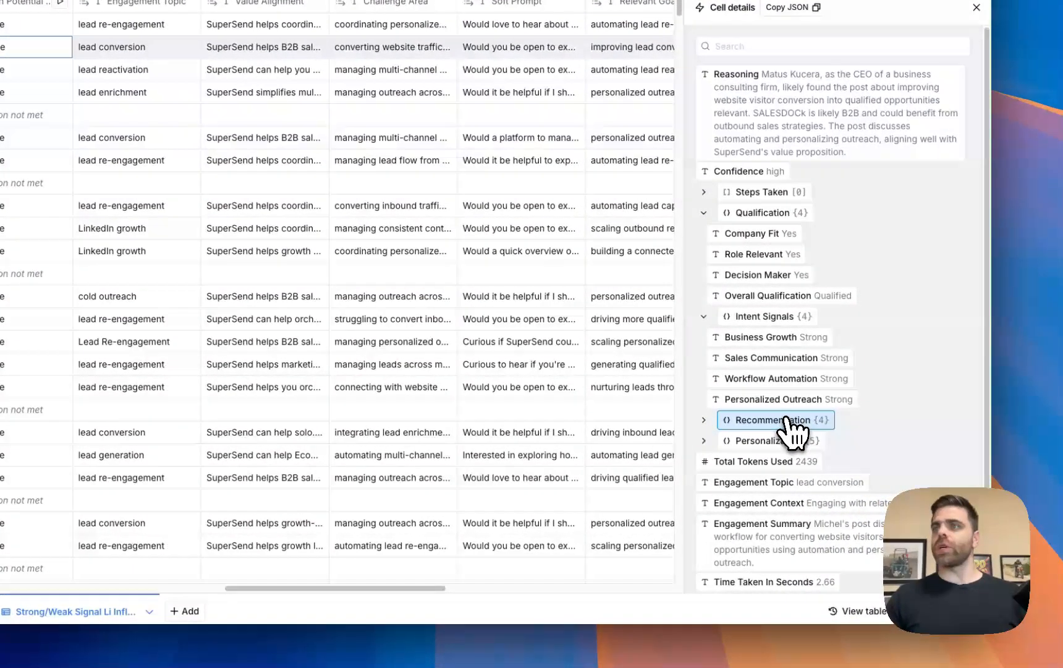
# Expand the Recommendation and Personalization groups in row 2's response and read their fields
pyautogui.click(835, 455)
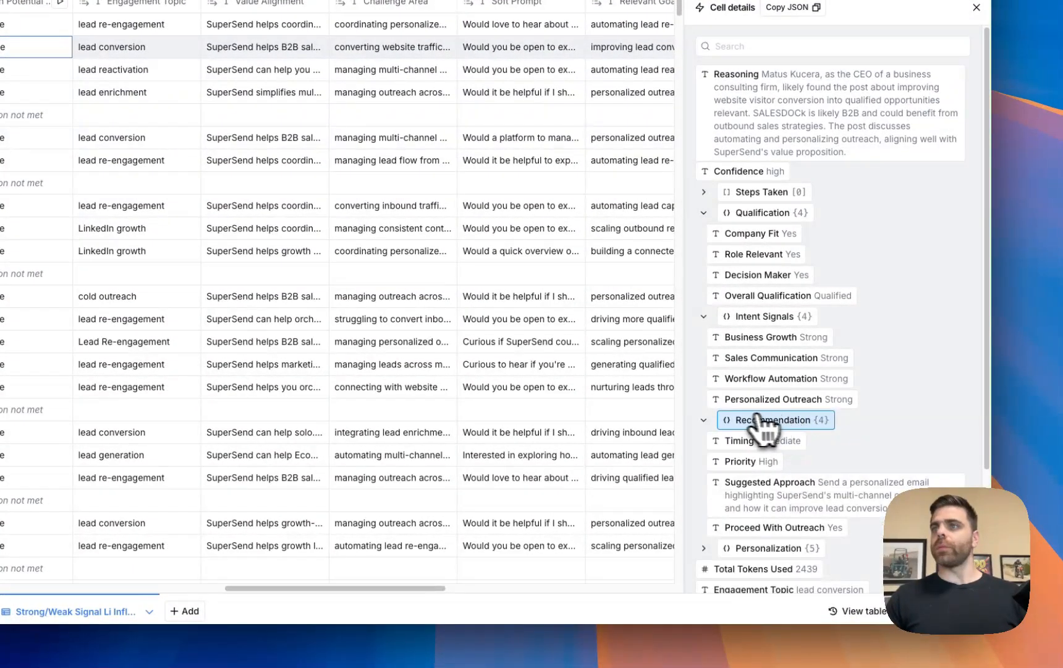
pyautogui.scroll(-2, 776, 355)
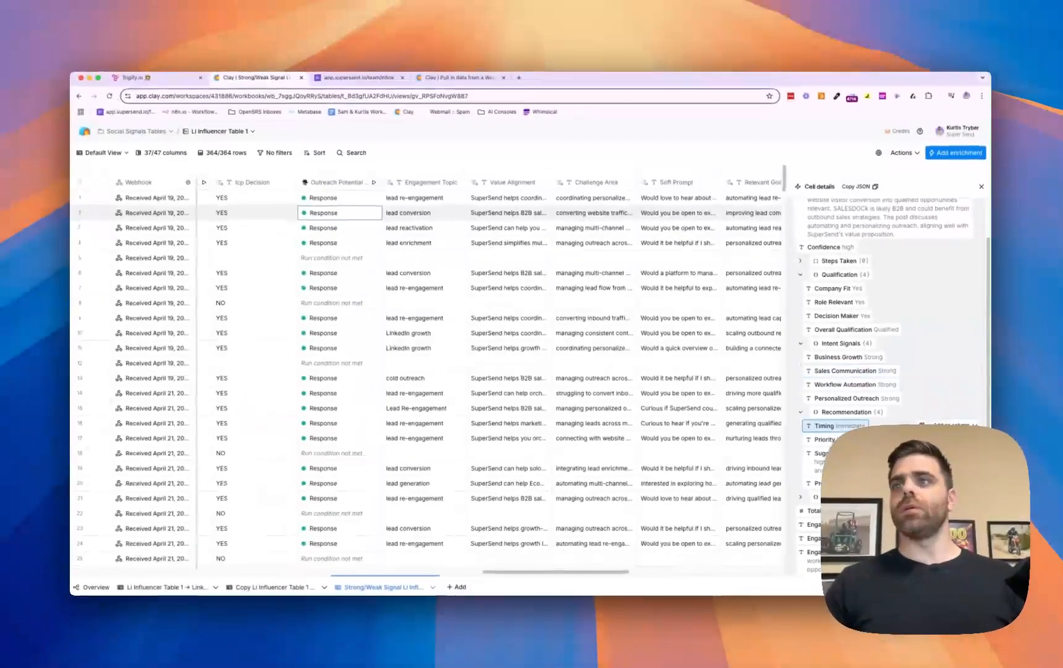
pyautogui.scroll(-1, 831, 425)
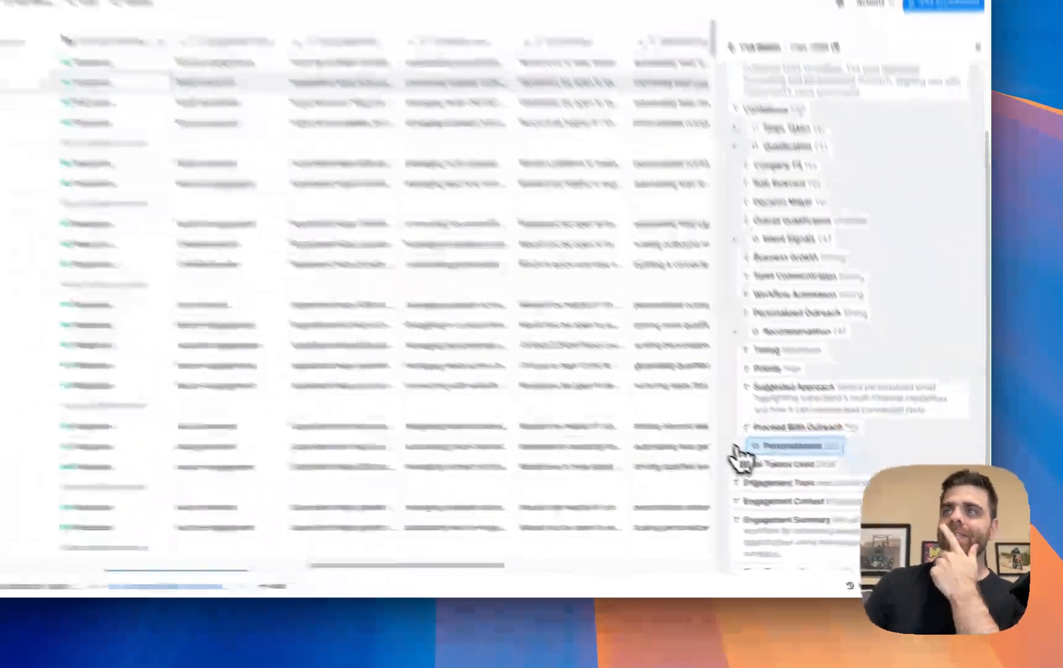
pyautogui.click(805, 483)
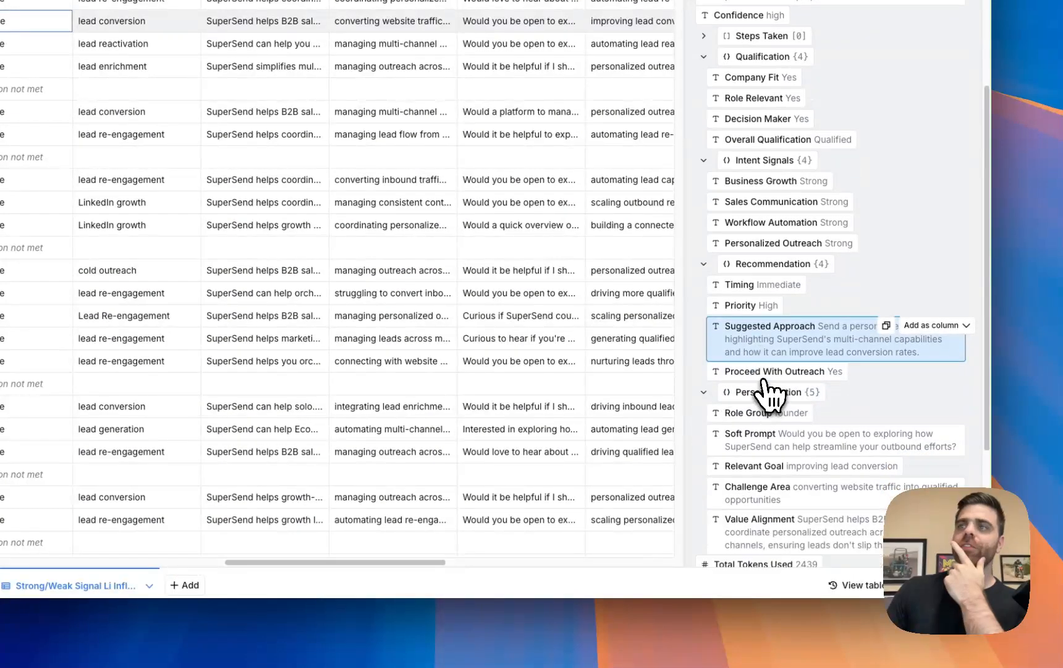
pyautogui.scroll(-3, 770, 395)
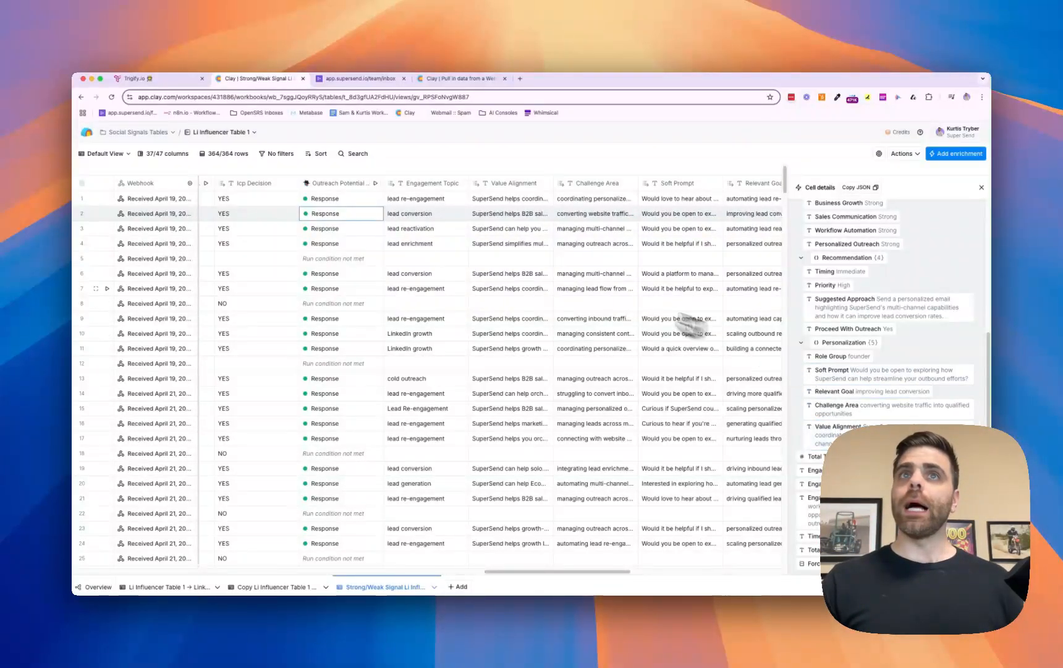
# Check the table's personalization and Outreach Strength columns, review row 2's response groups again, and close the cell details
pyautogui.hscroll(3, 603, 302)
pyautogui.hscroll(-1, 603, 301)
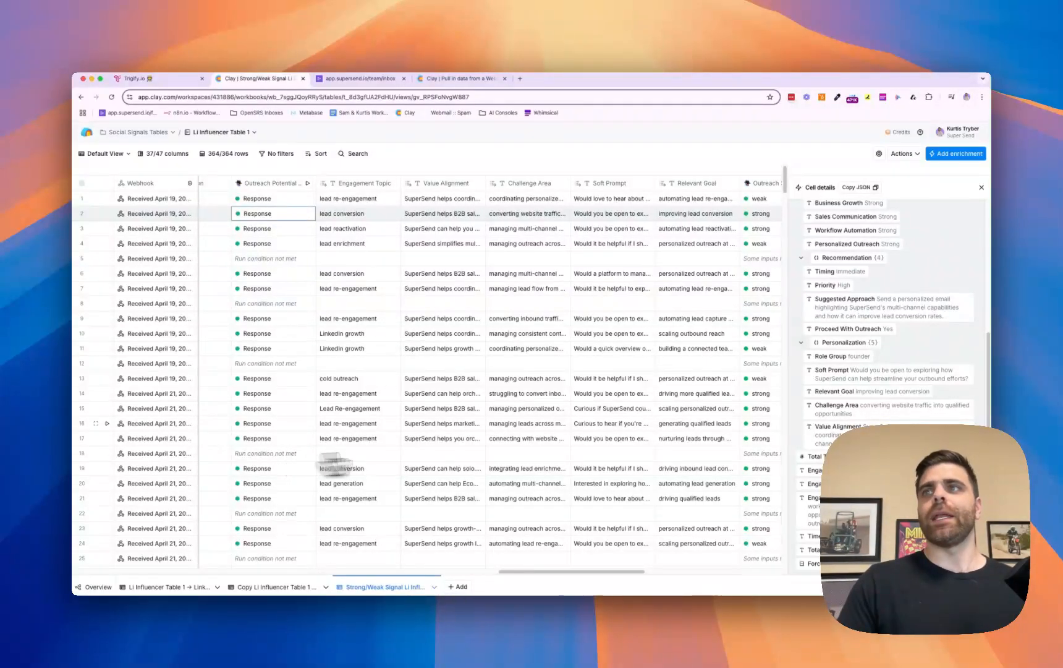
pyautogui.click(877, 256)
pyautogui.scroll(2, 875, 290)
pyautogui.scroll(3, 874, 302)
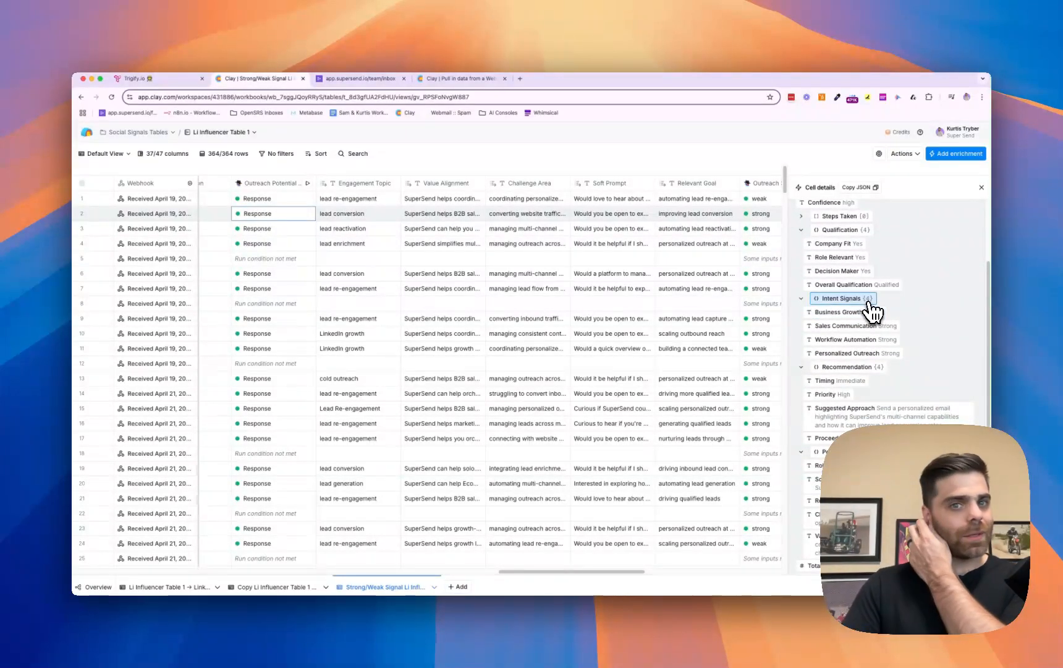
pyautogui.scroll(-3, 871, 312)
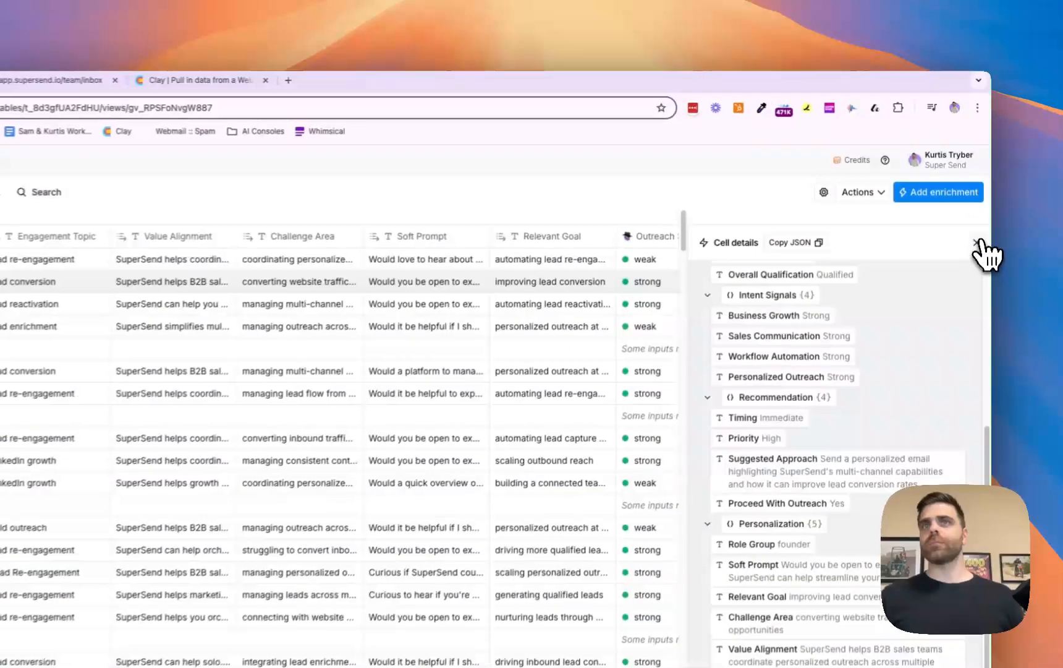
pyautogui.click(981, 187)
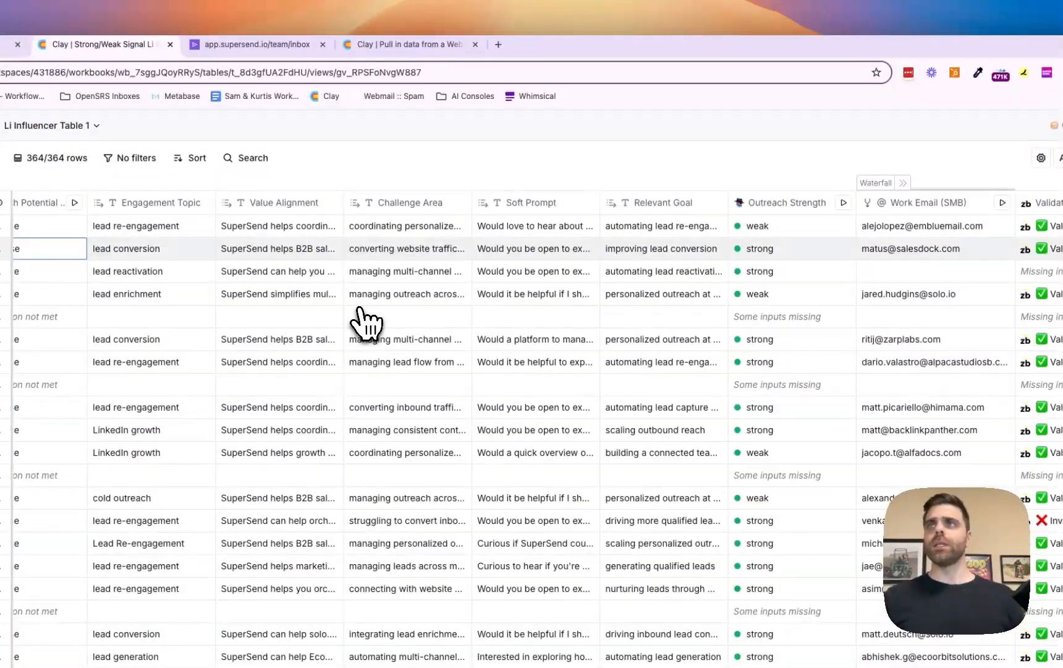
# Review the table's qualification and personalization columns, open the Outreach Strength column's configuration, read its strong/weak prompt logic, and close it
pyautogui.hscroll(5, 383, 318)
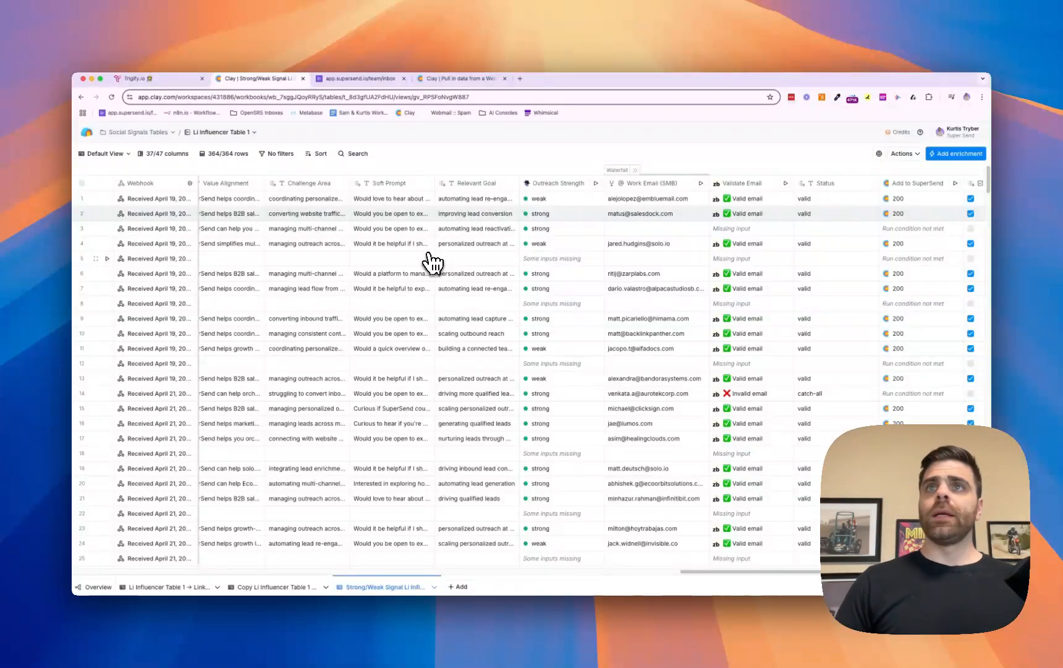
pyautogui.hscroll(-10, 433, 263)
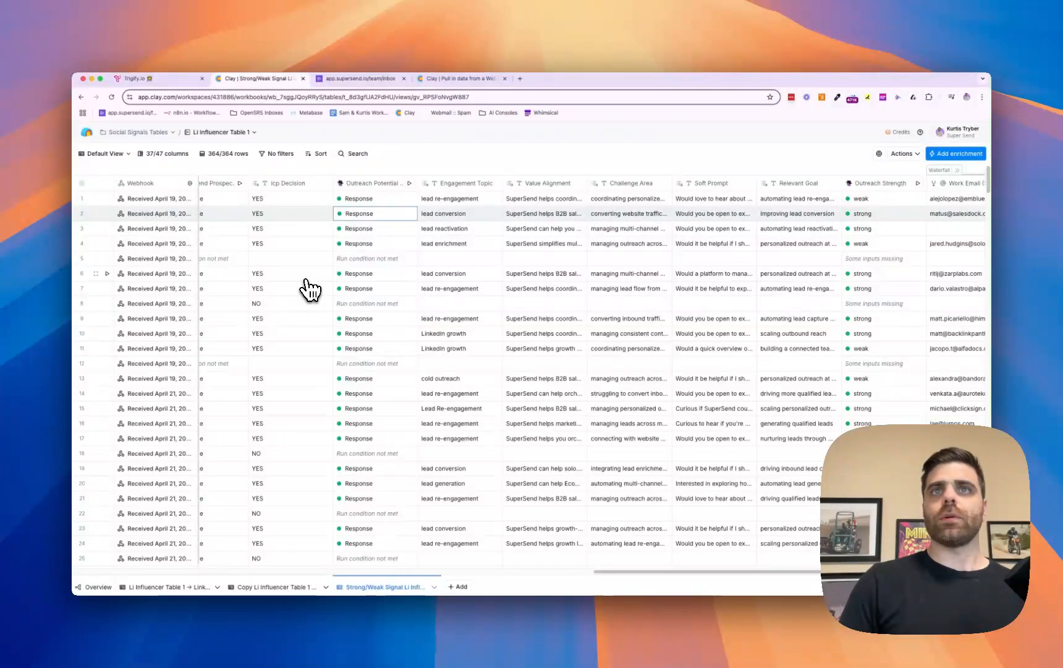
pyautogui.hscroll(5, 309, 288)
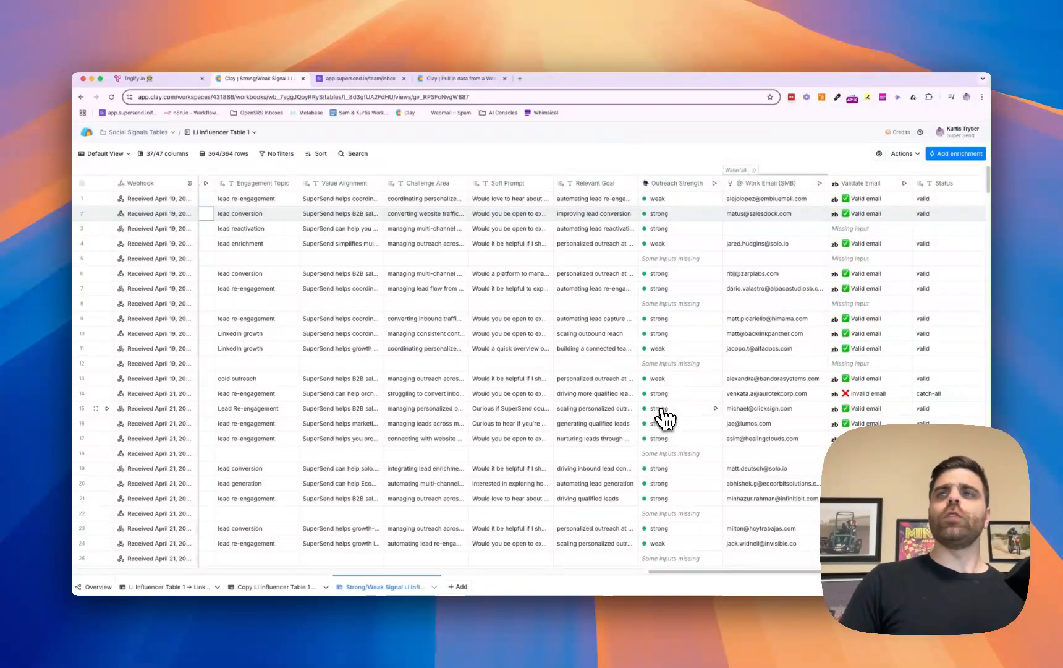
pyautogui.hscroll(-5, 655, 415)
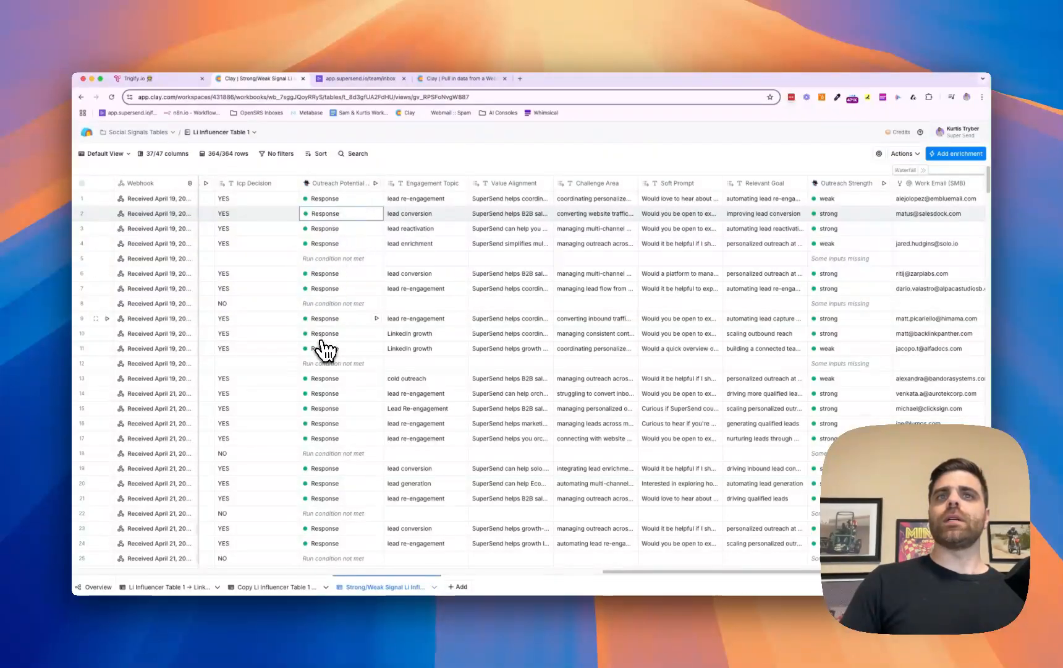
pyautogui.hscroll(5, 334, 337)
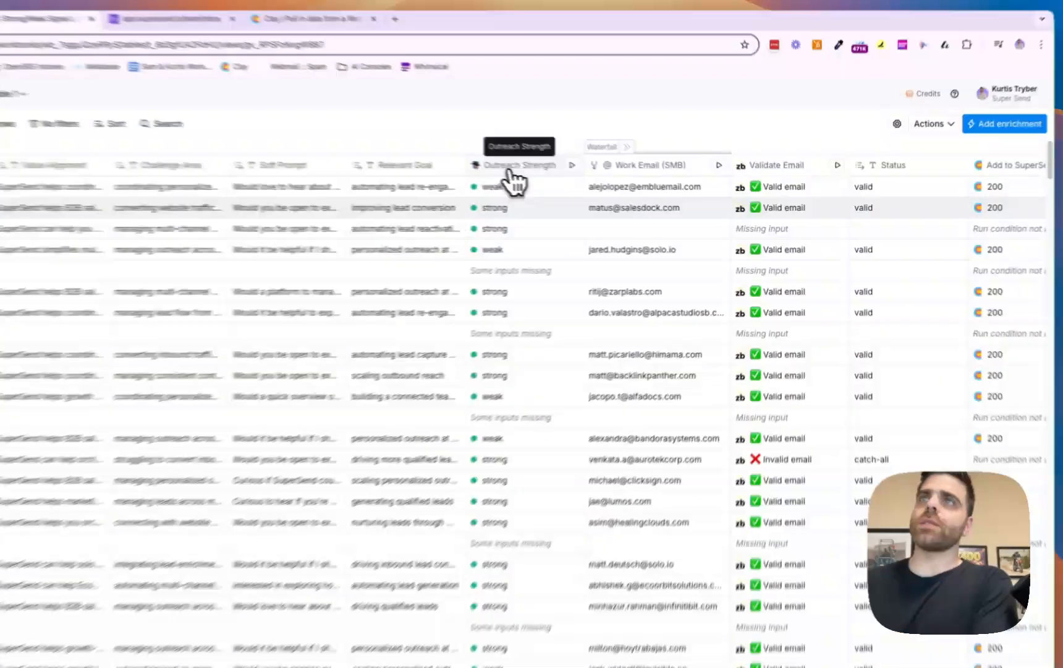
pyautogui.click(511, 167)
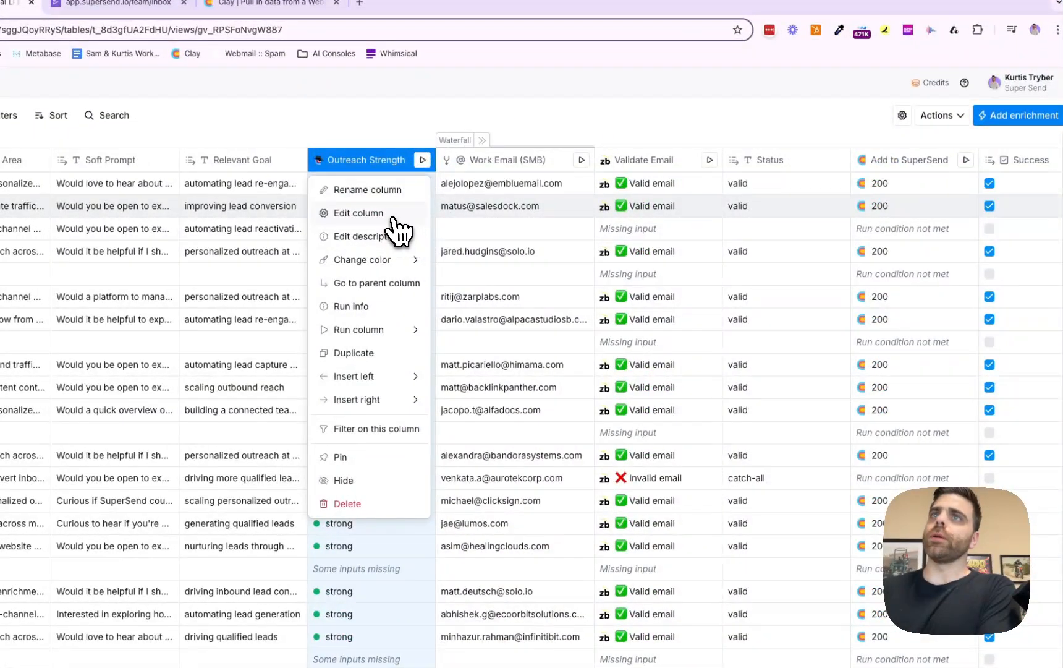
pyautogui.click(394, 217)
pyautogui.scroll(-3, 821, 459)
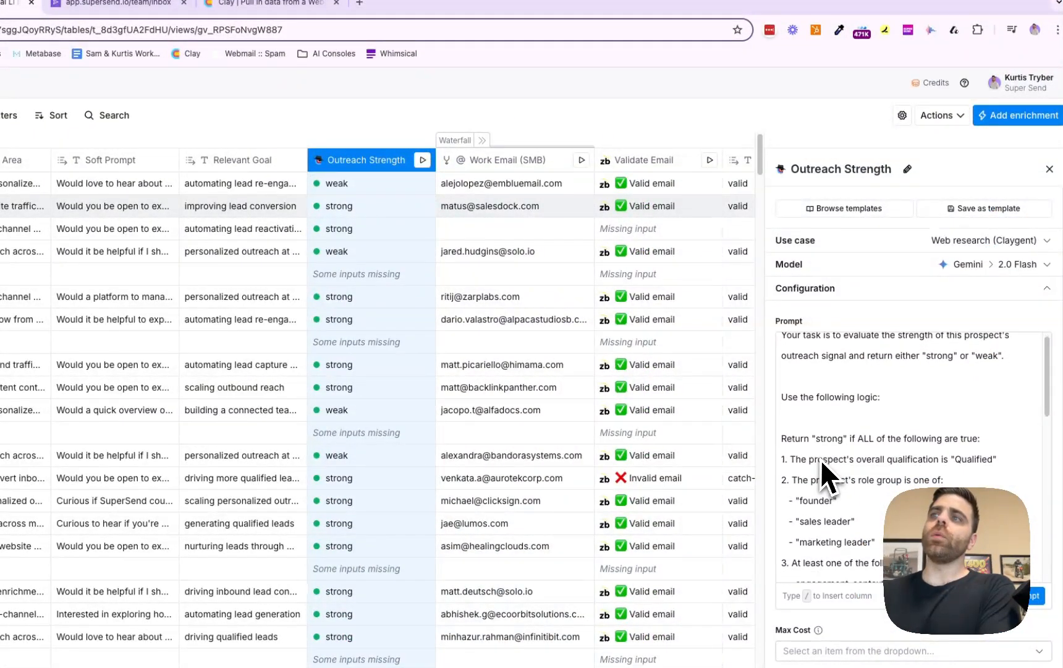
pyautogui.scroll(-2, 821, 460)
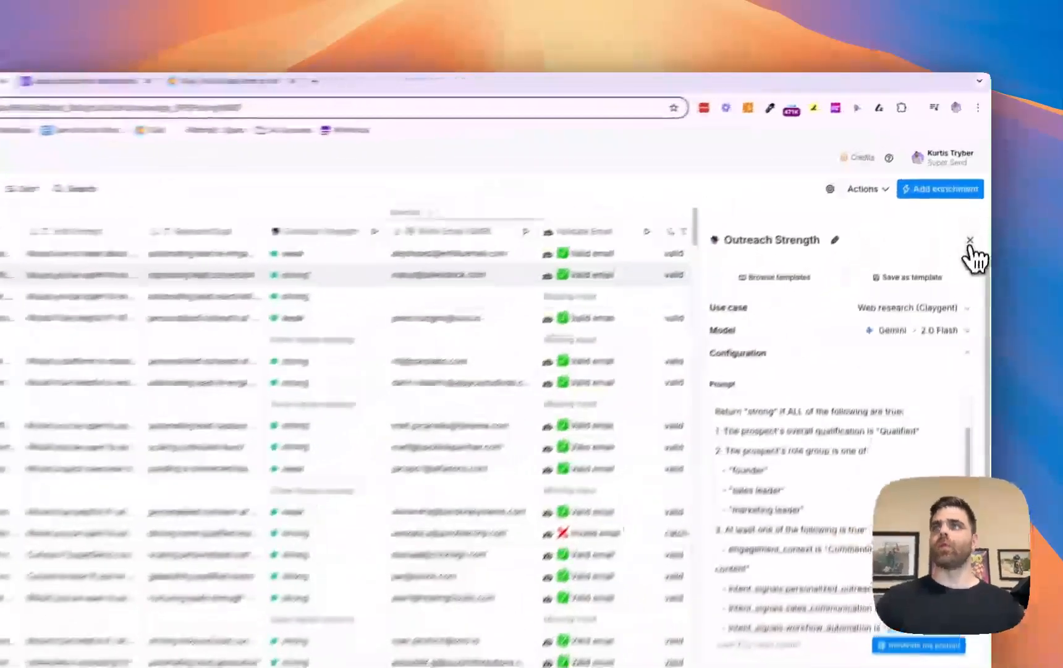
pyautogui.click(970, 241)
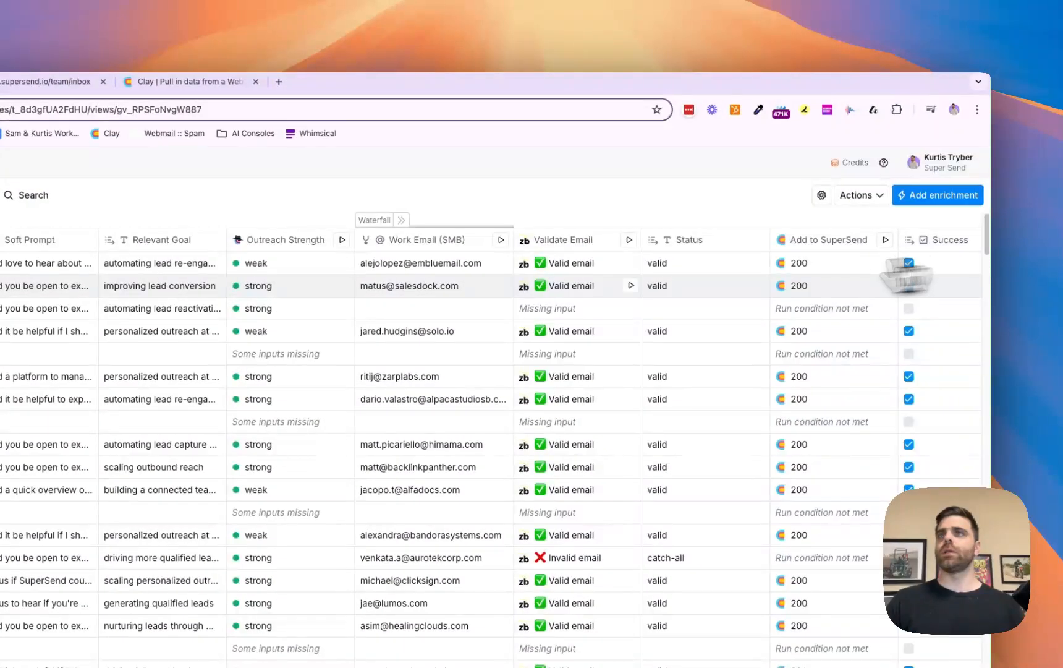
# Expand the Work Email (SMB) waterfall and review the individual email-finding provider columns
pyautogui.hscroll(4, 534, 304)
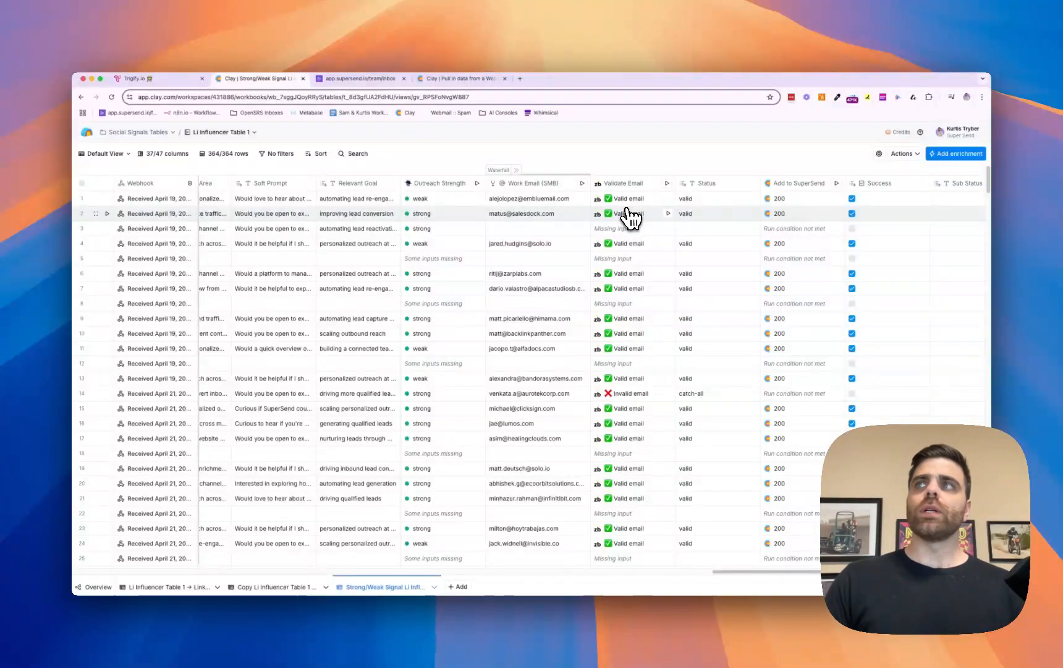
pyautogui.hscroll(3, 549, 280)
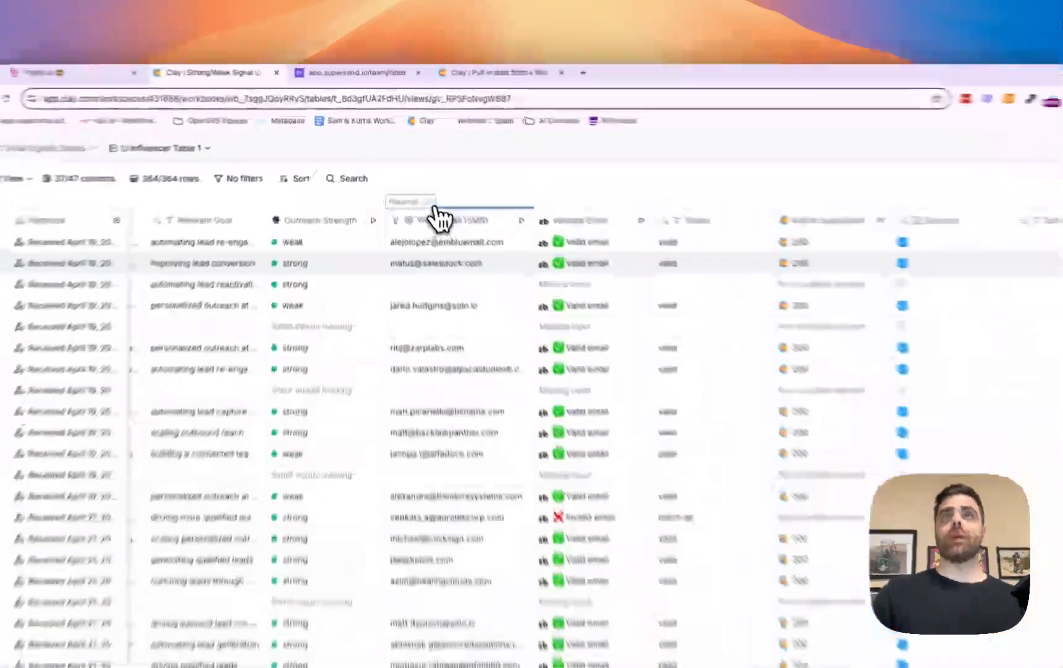
pyautogui.click(411, 170)
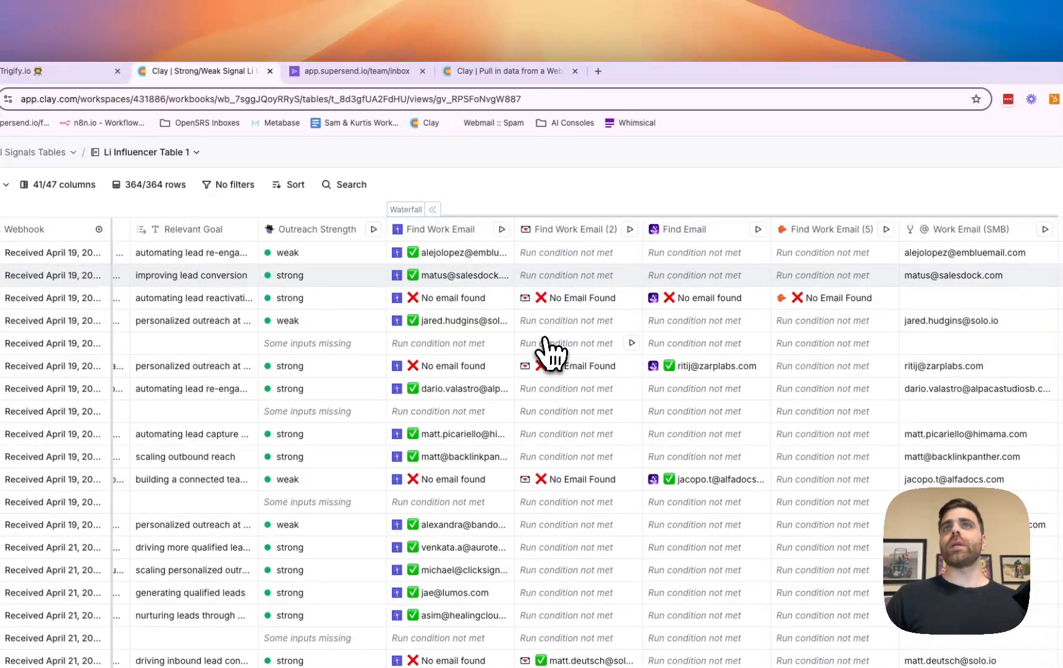
pyautogui.hscroll(2, 551, 351)
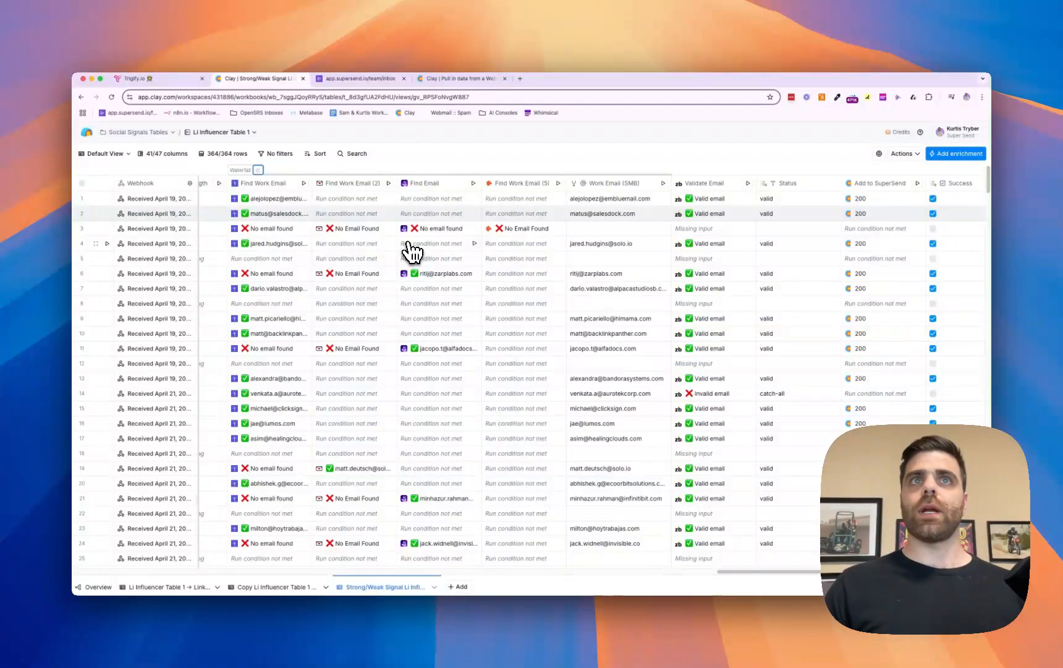
# Search the enrichments for "work email" and review the provider sequences of the Work Email (Enterprise) and Work Email waterfalls
pyautogui.hscroll(5, 927, 211)
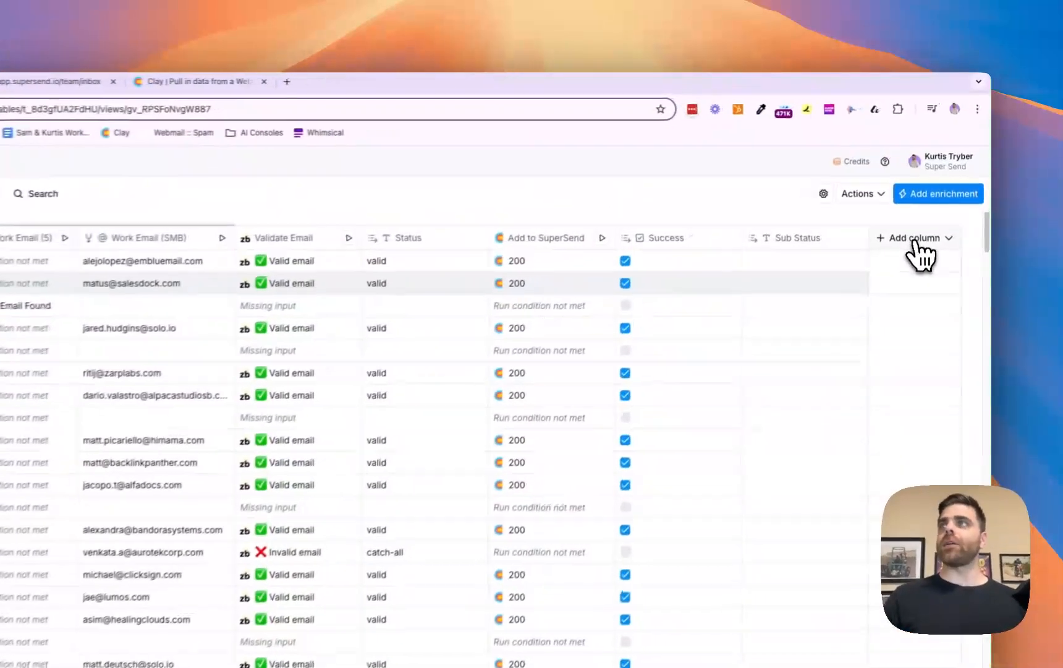
pyautogui.click(938, 184)
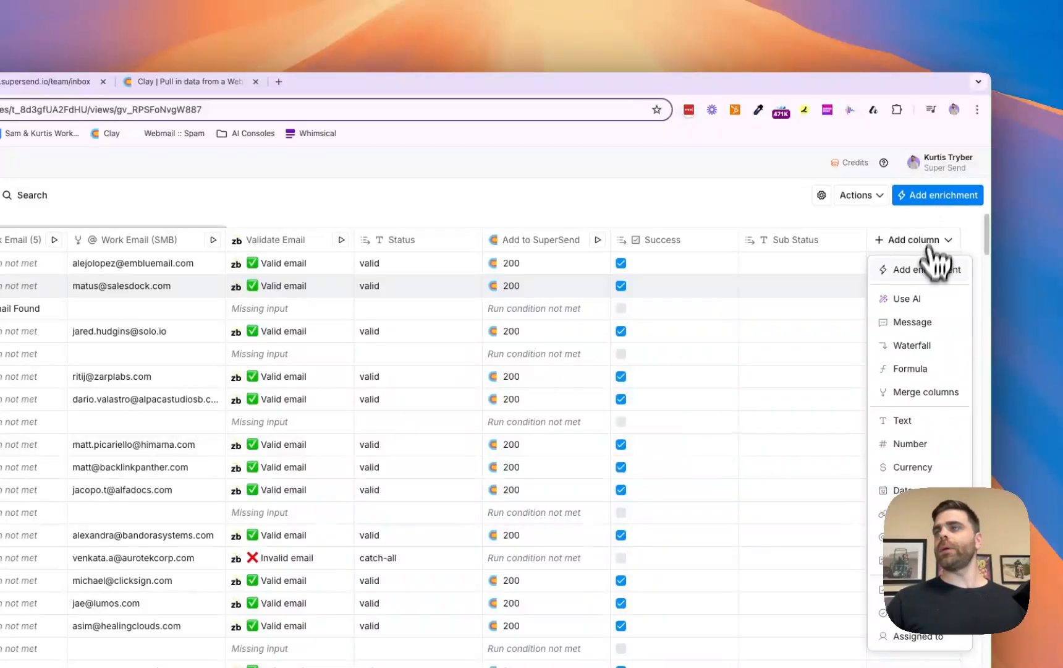
pyautogui.click(924, 279)
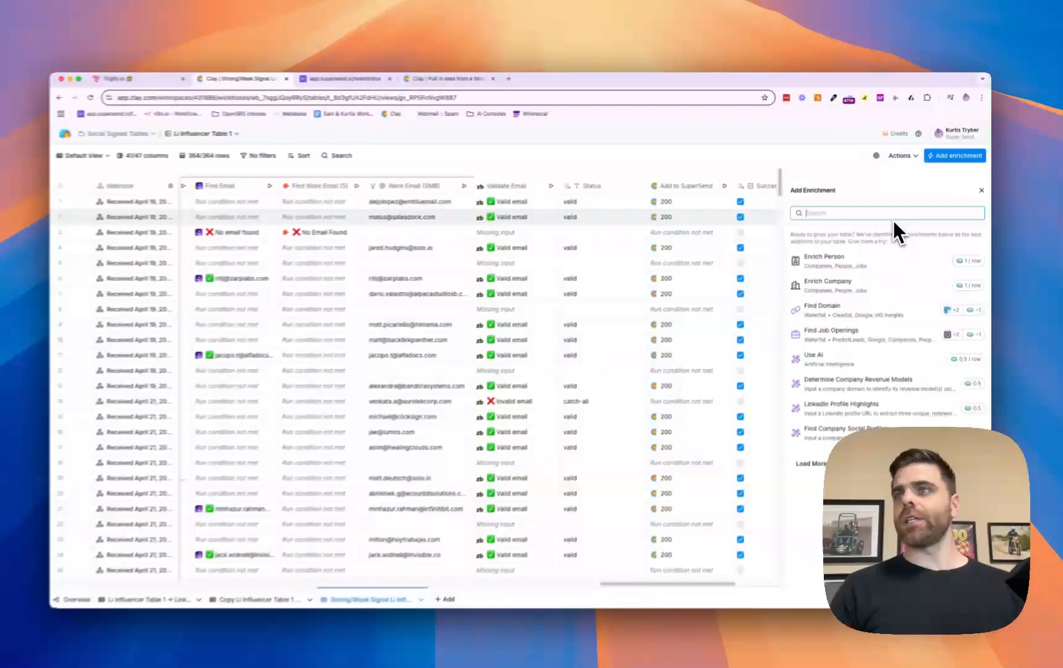
pyautogui.write('work email')
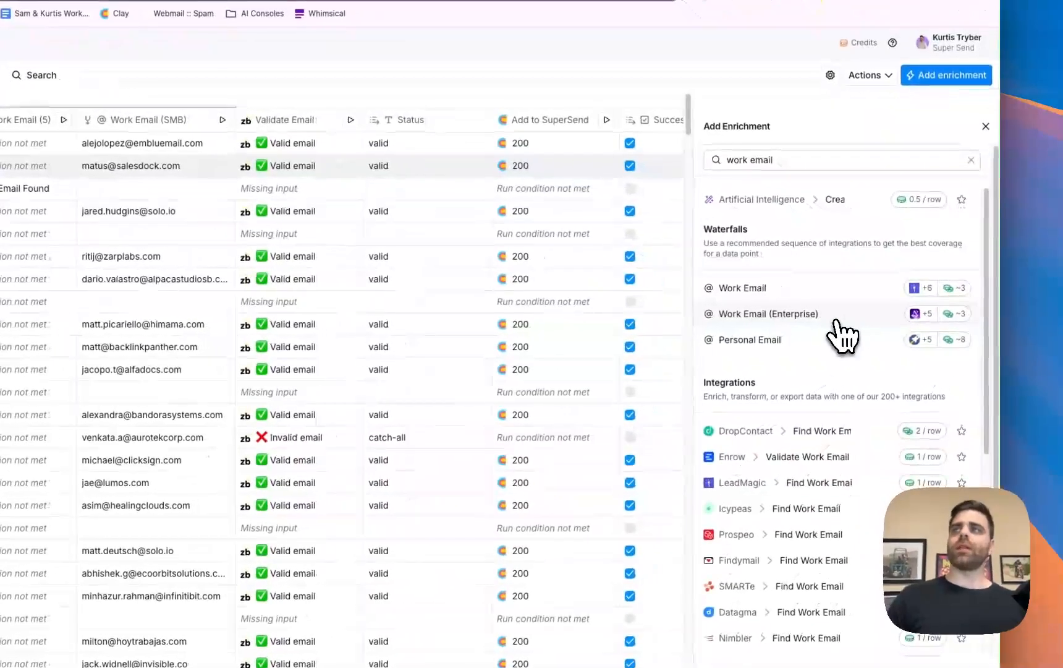
pyautogui.click(887, 323)
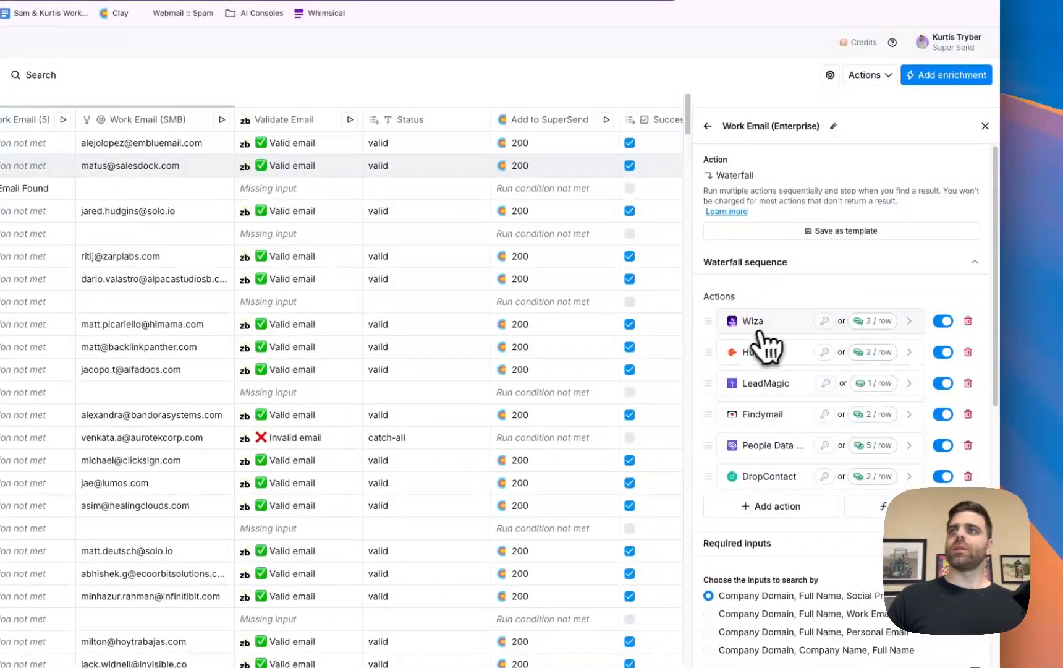
pyautogui.hscroll(-10, 532, 339)
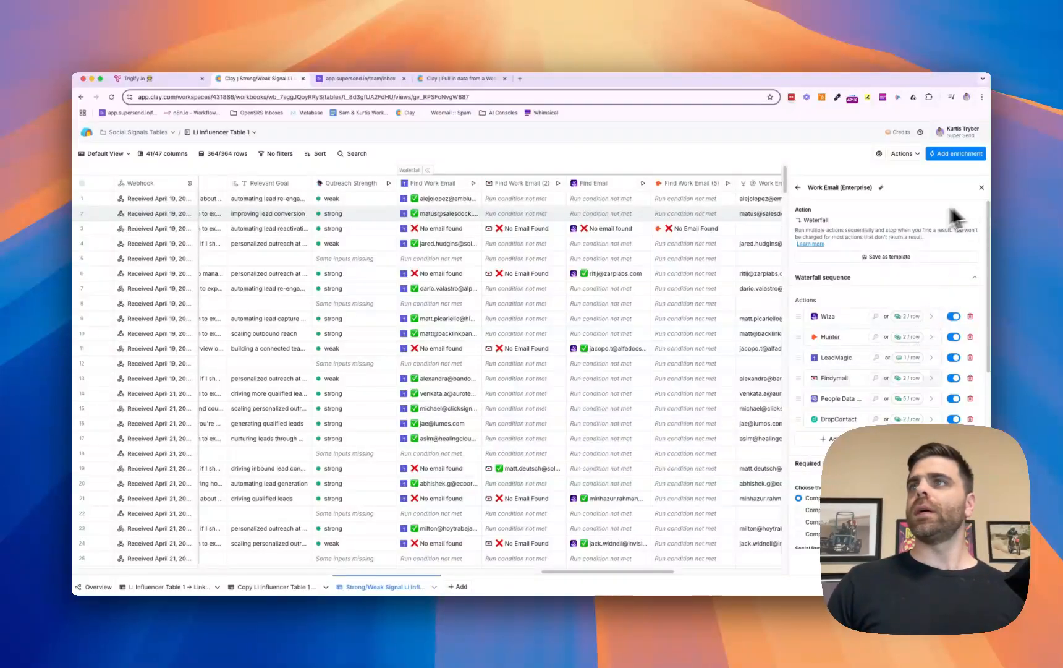
pyautogui.hscroll(10, 766, 259)
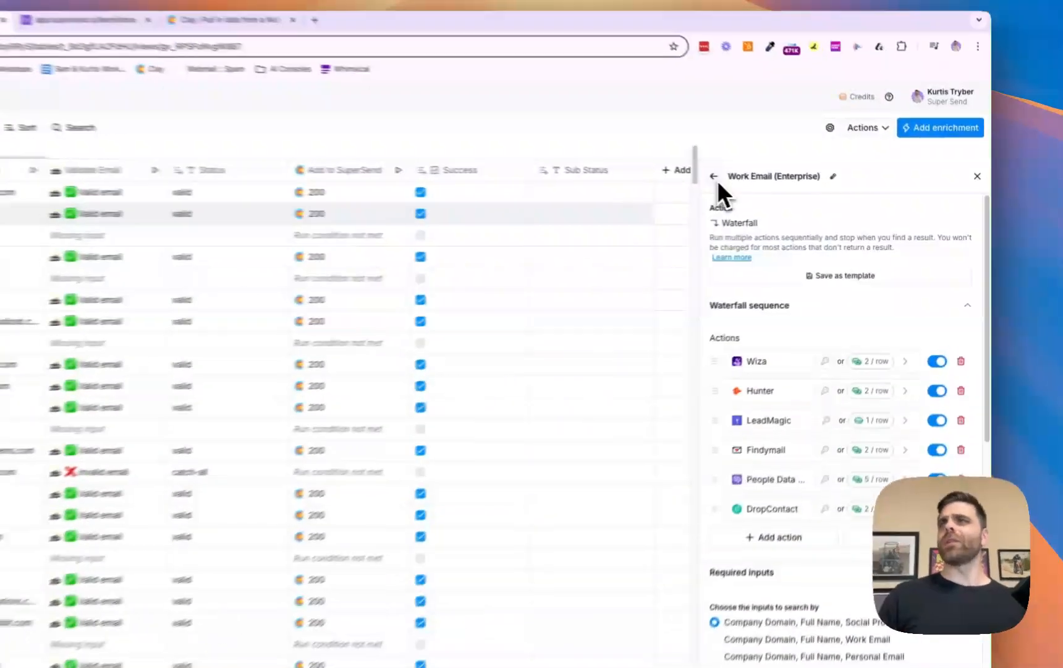
pyautogui.click(799, 188)
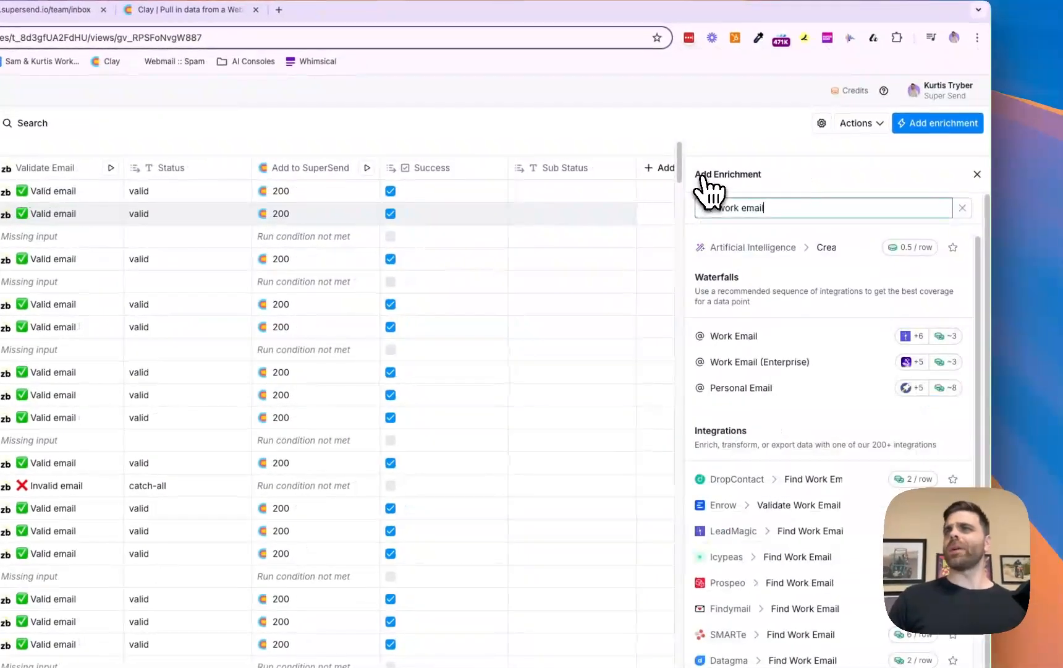
pyautogui.click(828, 341)
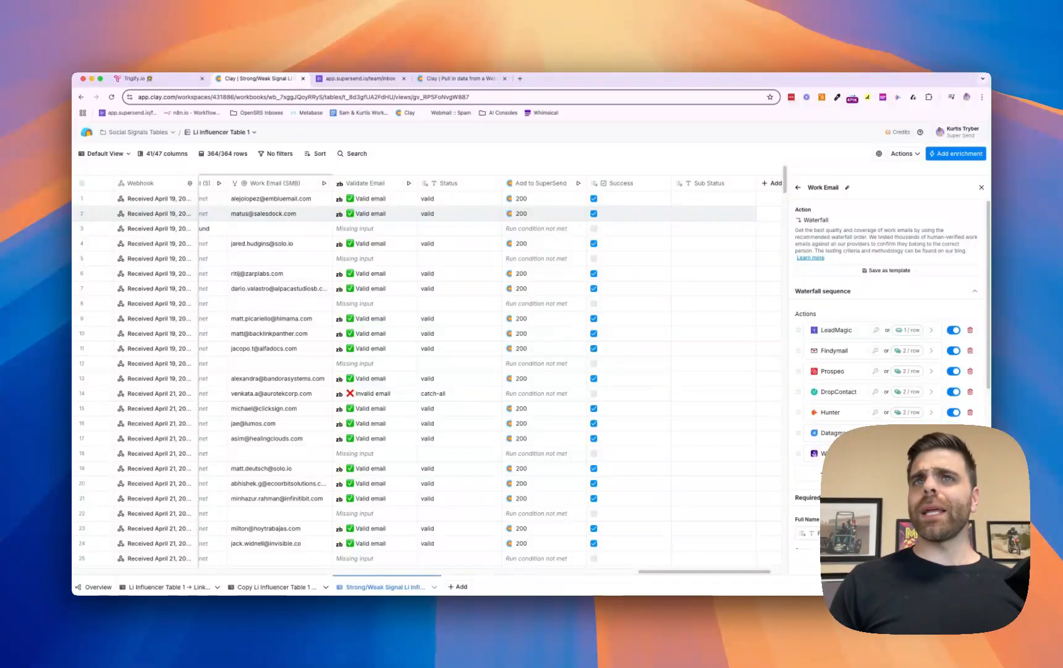
# Collapse the work email waterfall columns and check the Validate Email and Status columns across the rows
pyautogui.hscroll(-7, 612, 368)
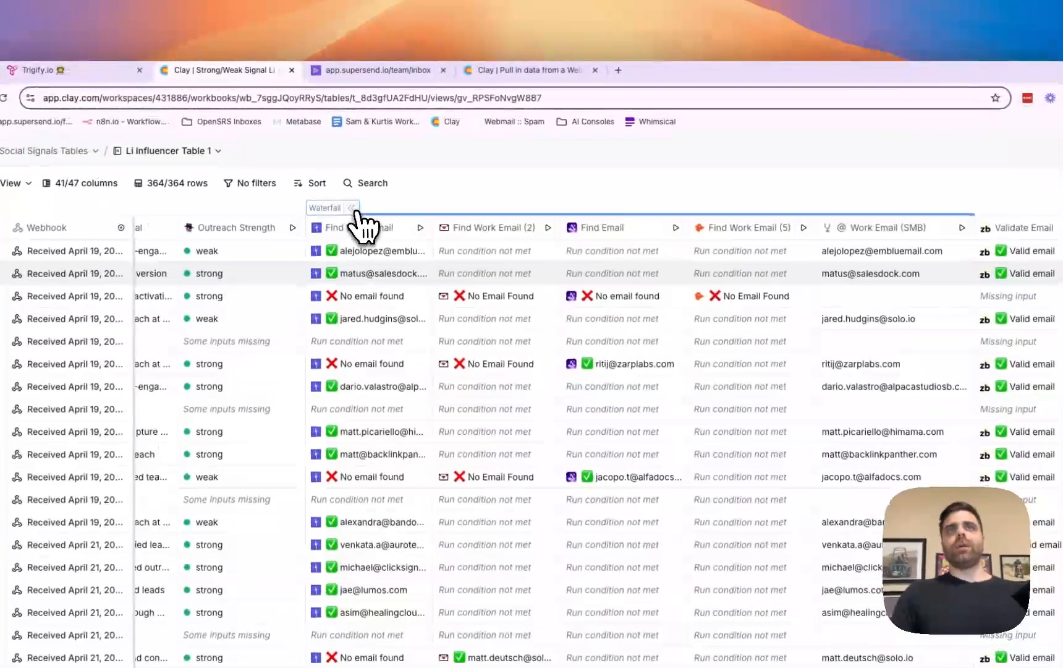
pyautogui.click(345, 172)
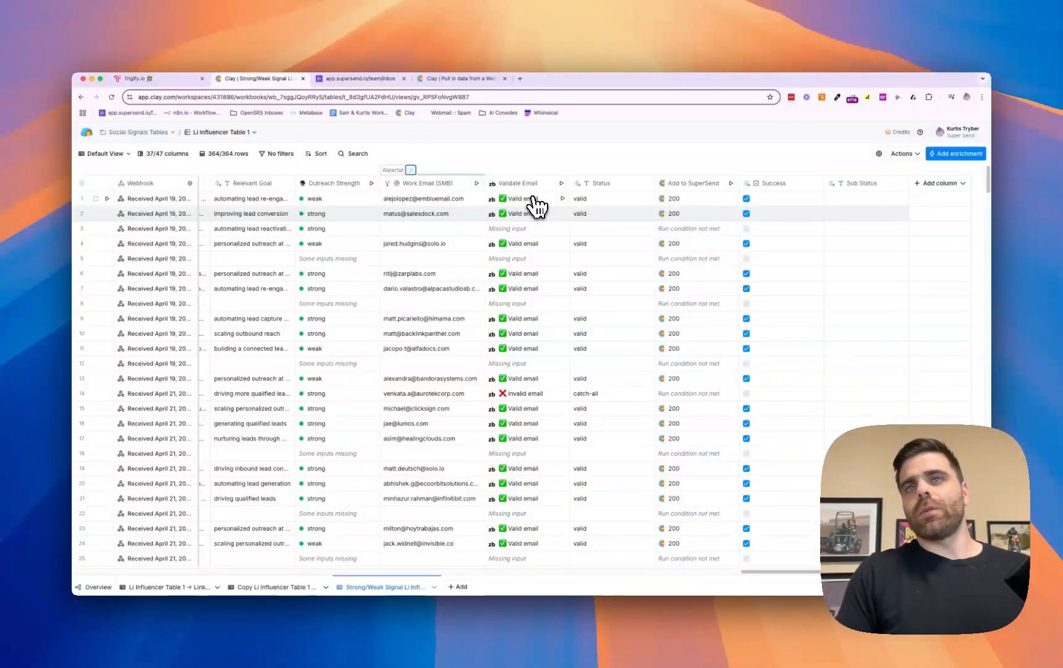
pyautogui.scroll(-1, 537, 206)
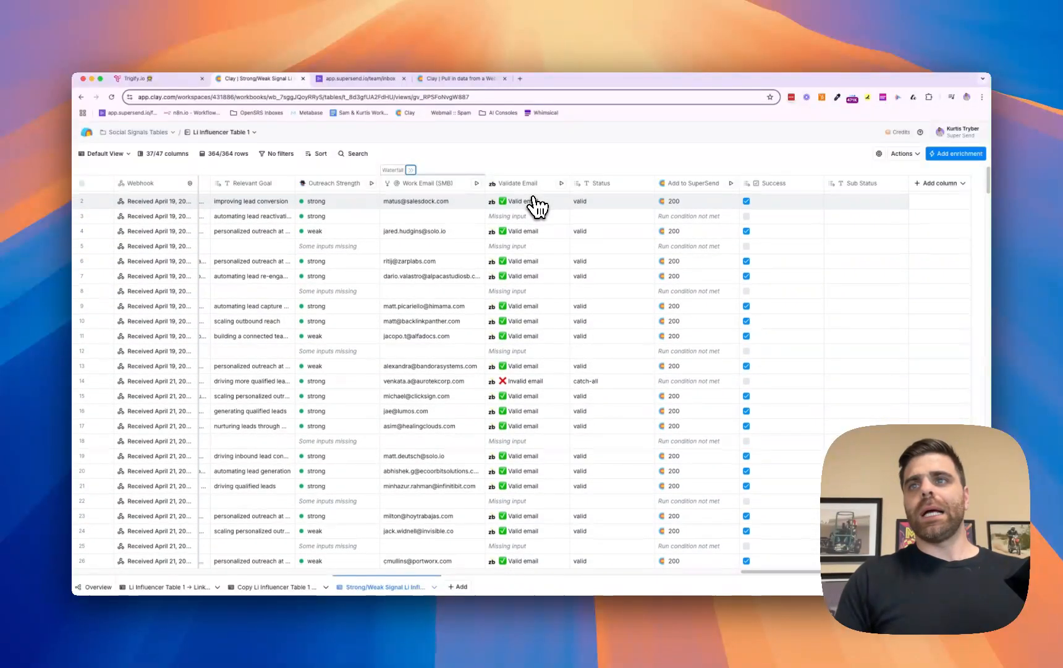
pyautogui.scroll(1, 538, 207)
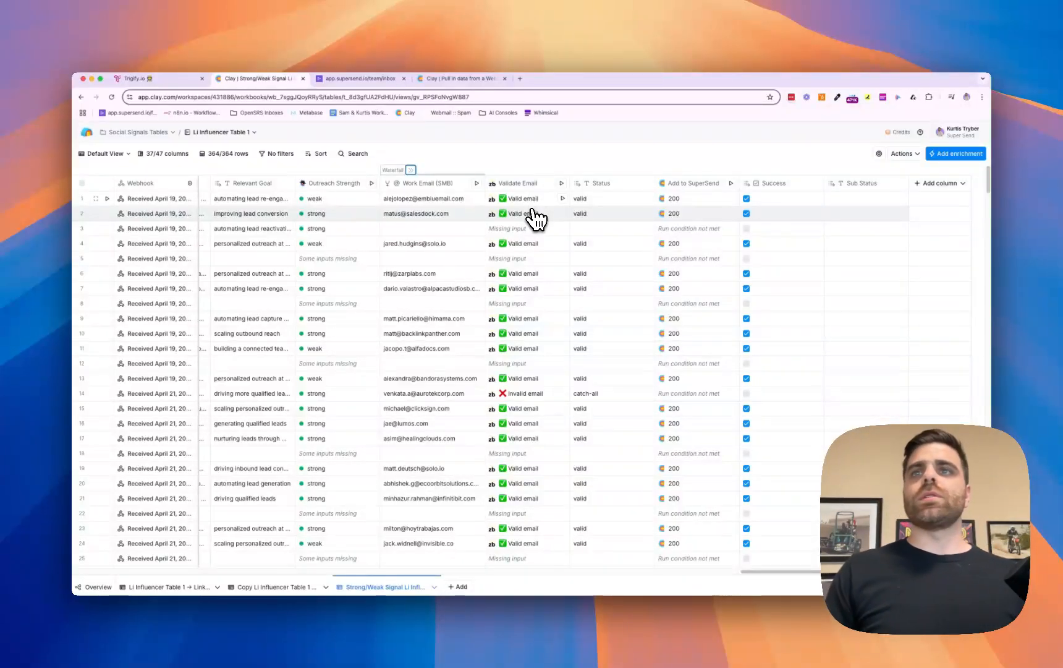
pyautogui.scroll(-3, 527, 236)
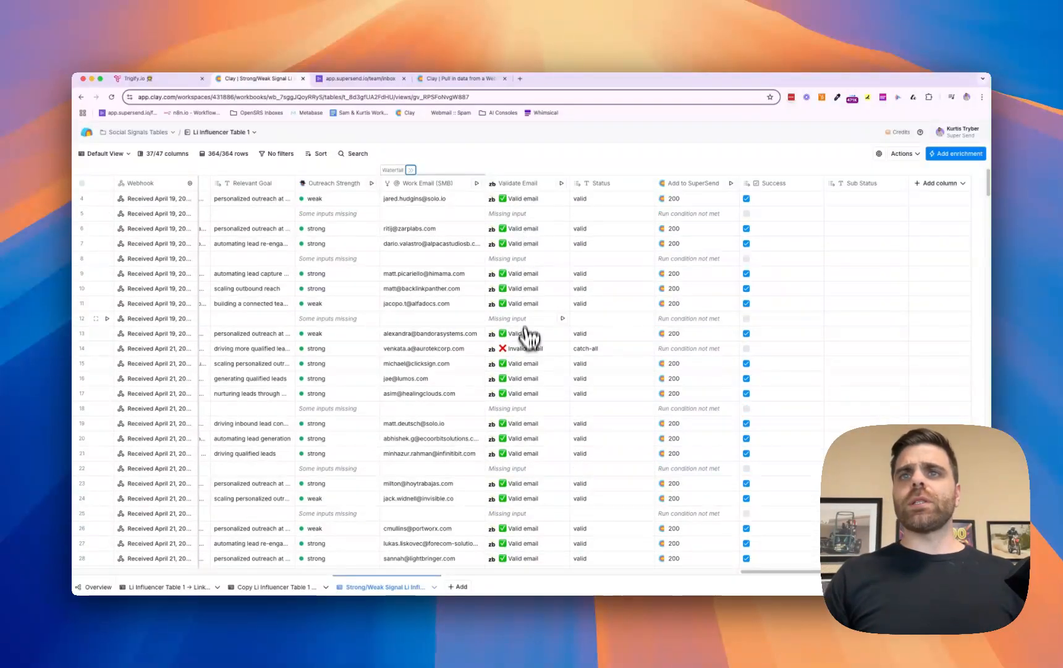
# Search the enrichments for "email valida", open ZeroBounce's Validate Email setup, view its available output columns, and return to its settings
pyautogui.click(943, 183)
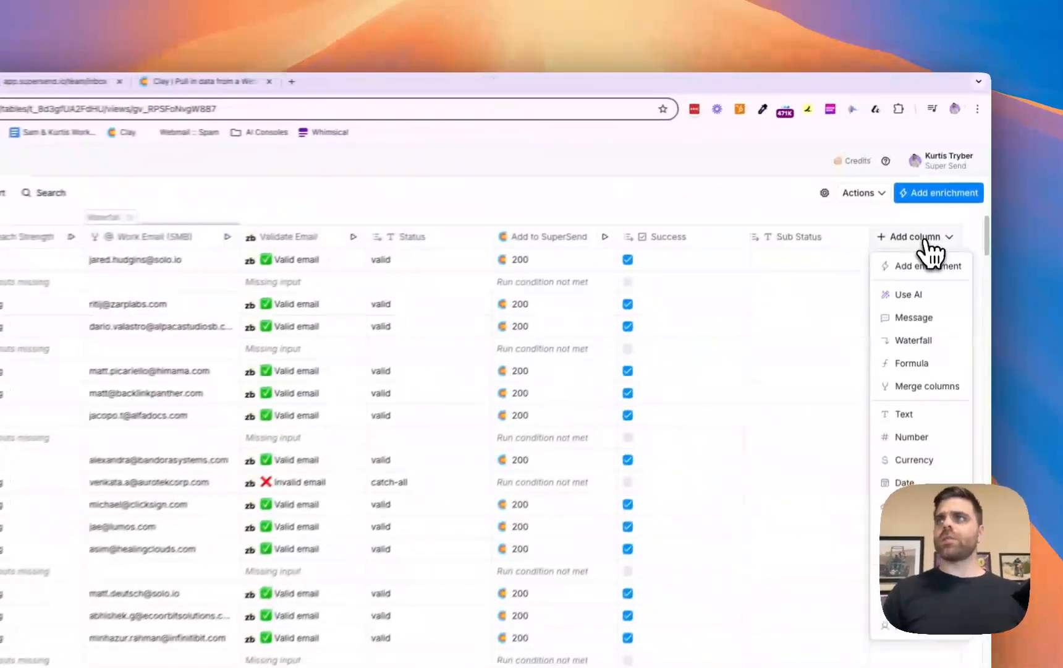
pyautogui.click(916, 269)
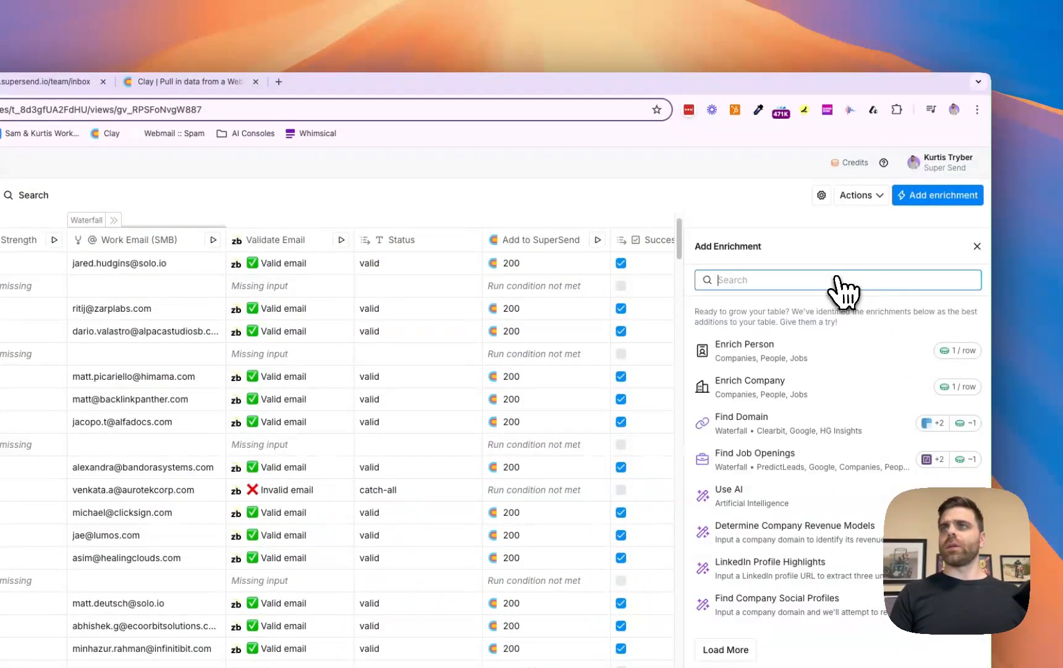
pyautogui.write('email')
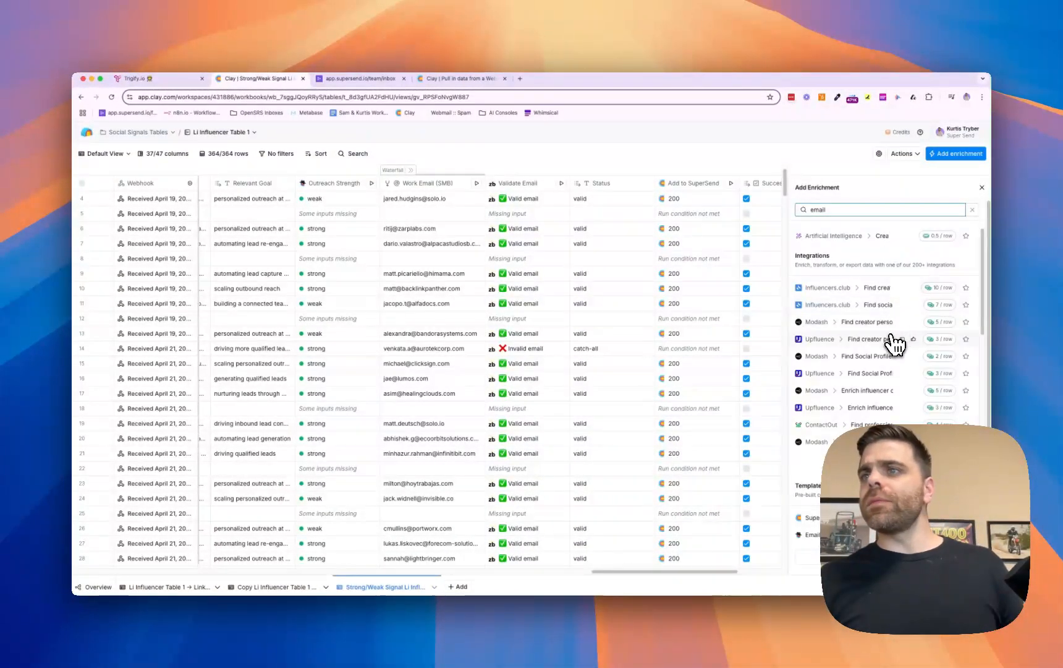
pyautogui.scroll(-4, 893, 344)
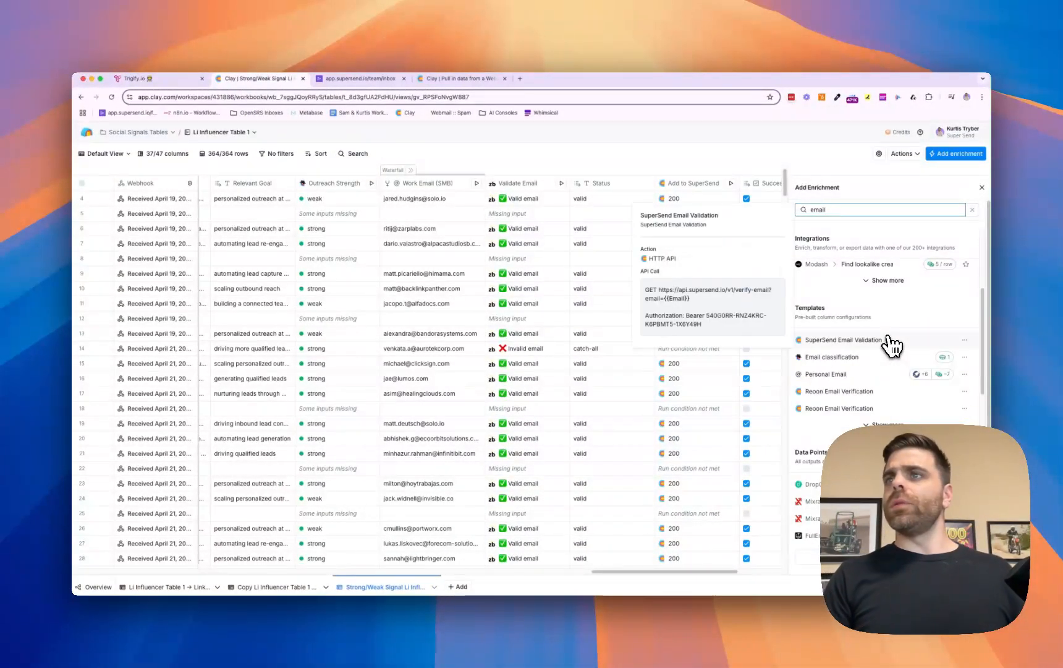
pyautogui.write('valida')
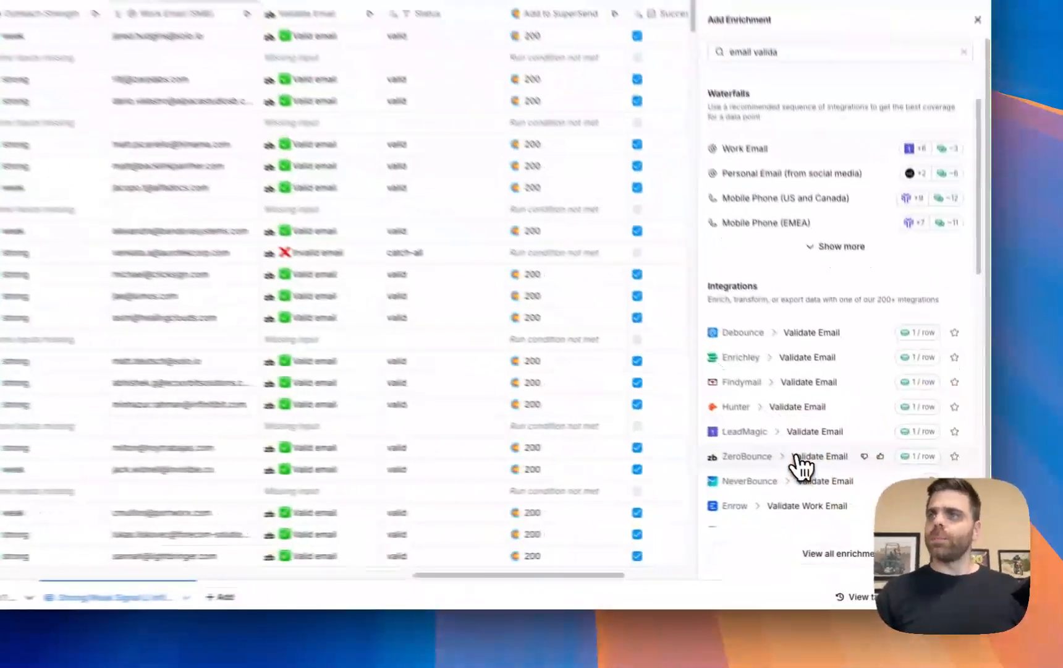
pyautogui.click(797, 458)
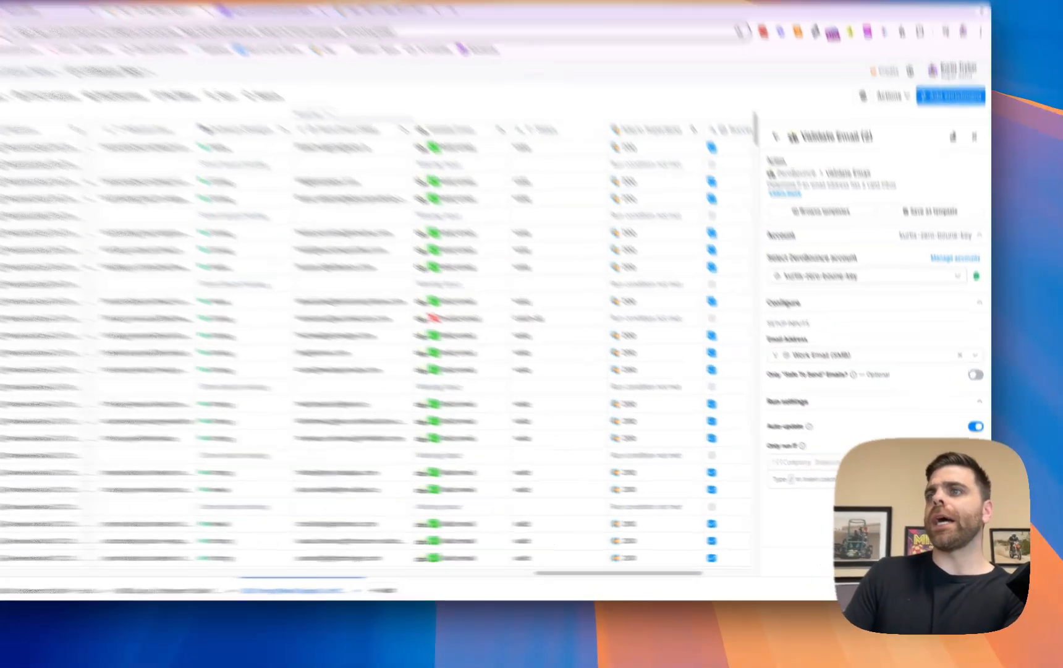
pyautogui.click(952, 561)
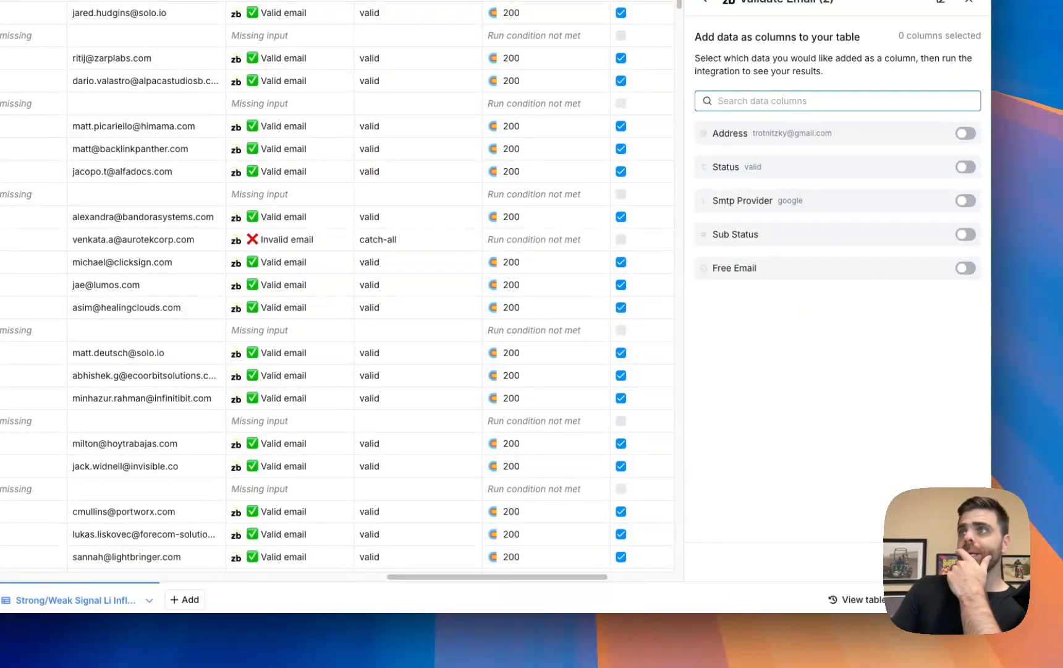
pyautogui.click(706, 0)
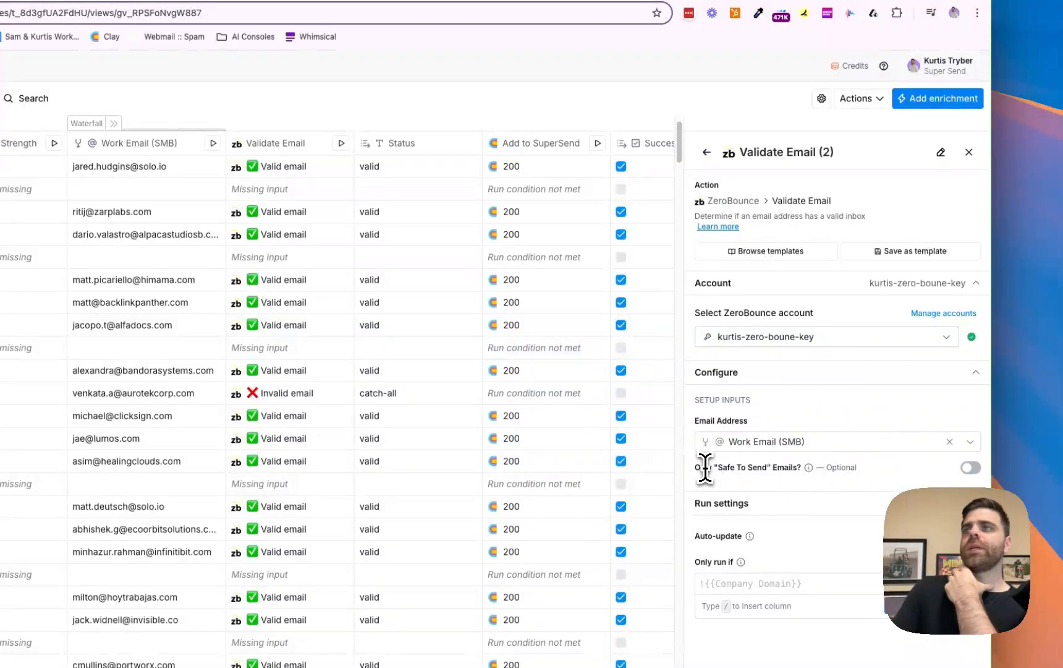
# Turn on Only "Safe To Send" Emails in the Validate Email (2) setup and discard the unsaved enrichment
pyautogui.moveTo(705, 468); pyautogui.dragTo(802, 468)
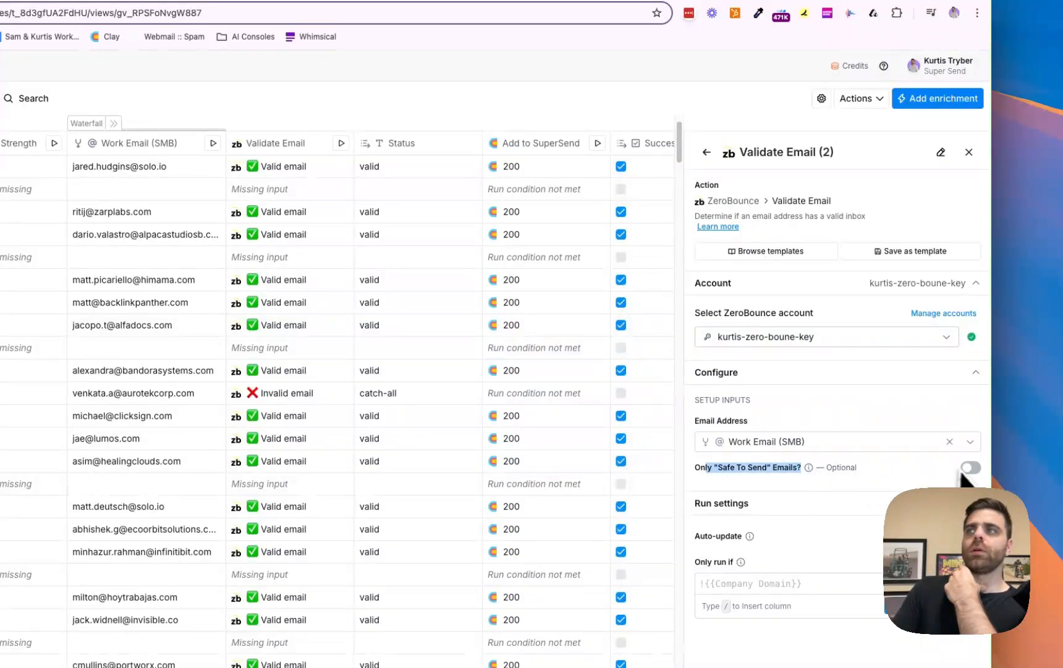
pyautogui.click(970, 468)
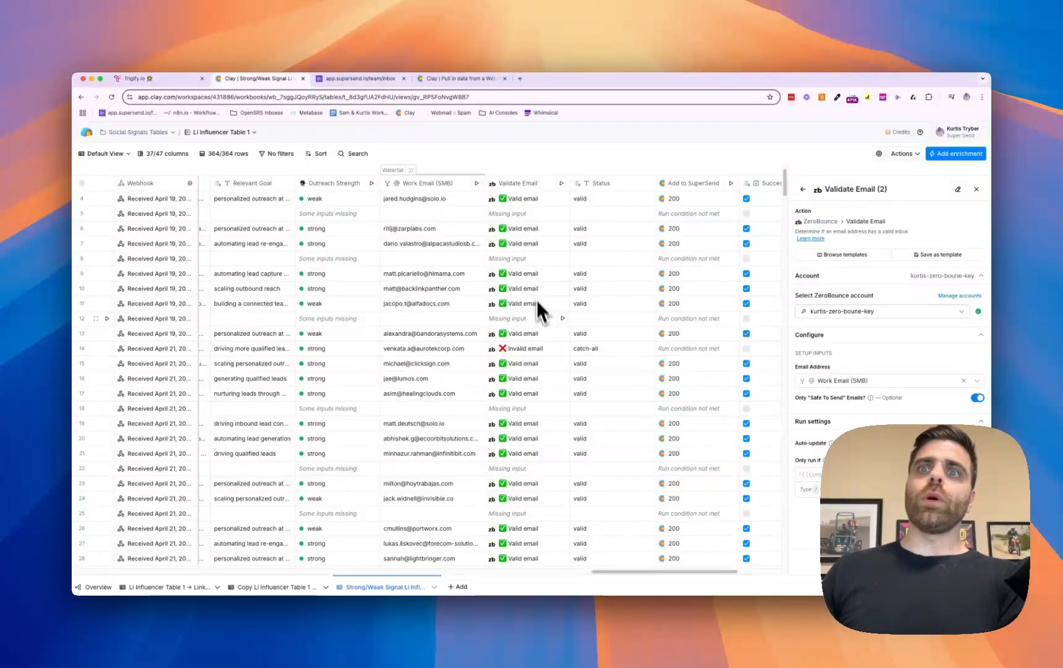
pyautogui.scroll(-1, 542, 411)
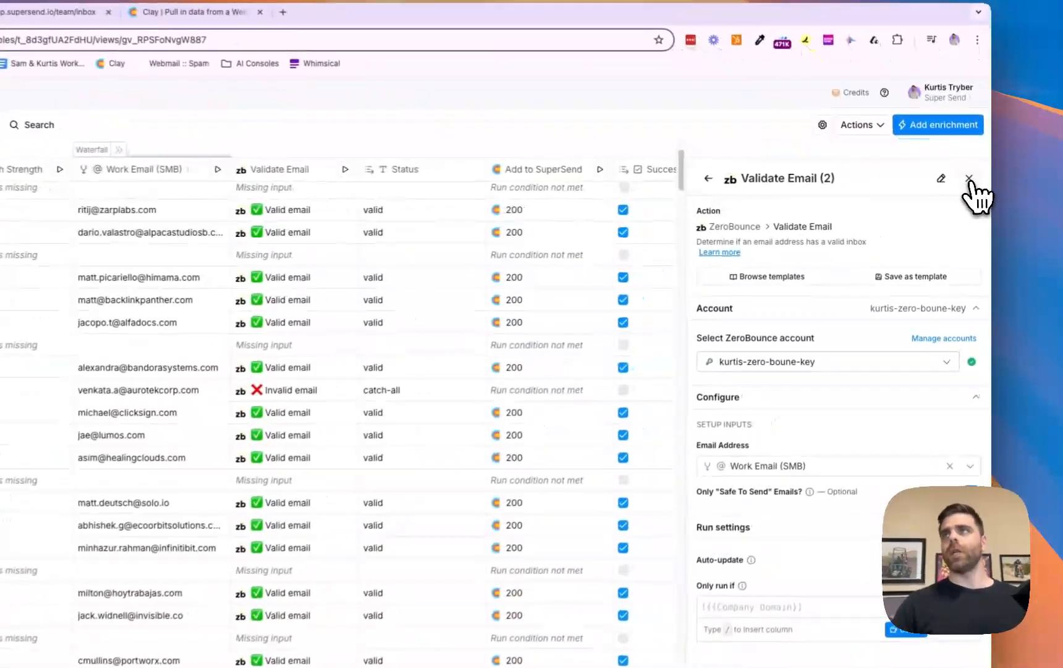
pyautogui.click(969, 179)
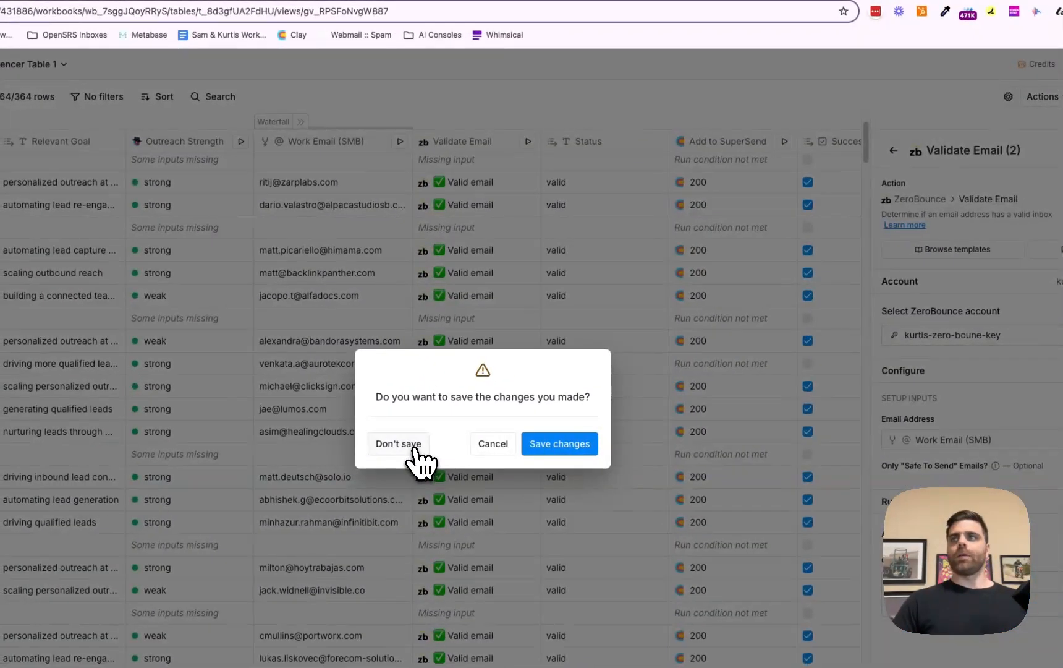
pyautogui.click(413, 447)
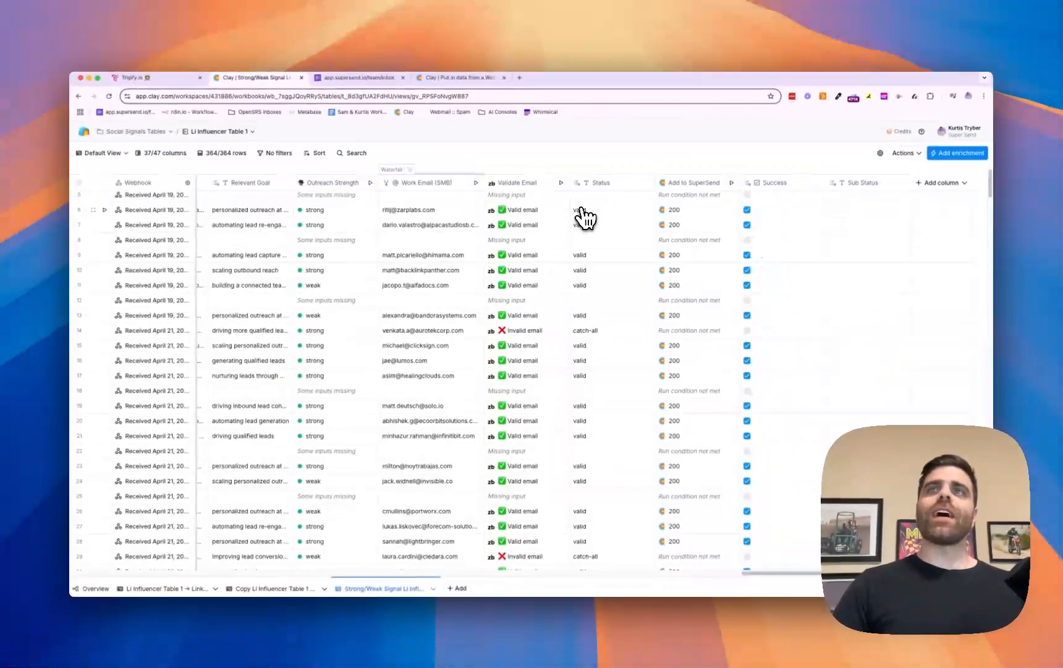
# Open the column options for Add to SuperSend
pyautogui.scroll(2, 720, 285)
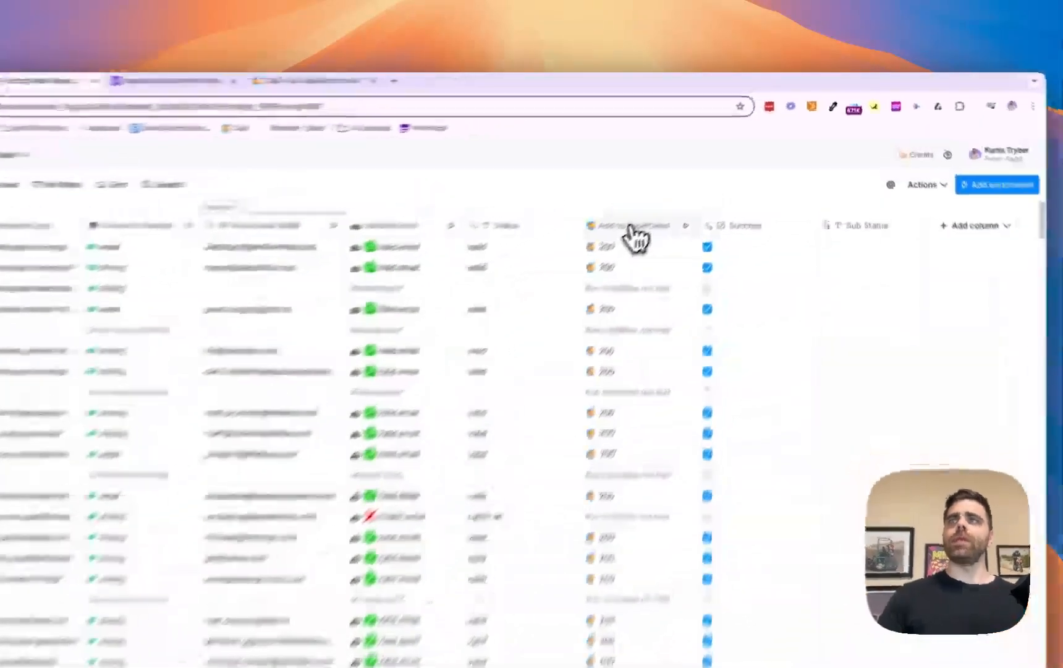
pyautogui.click(692, 183)
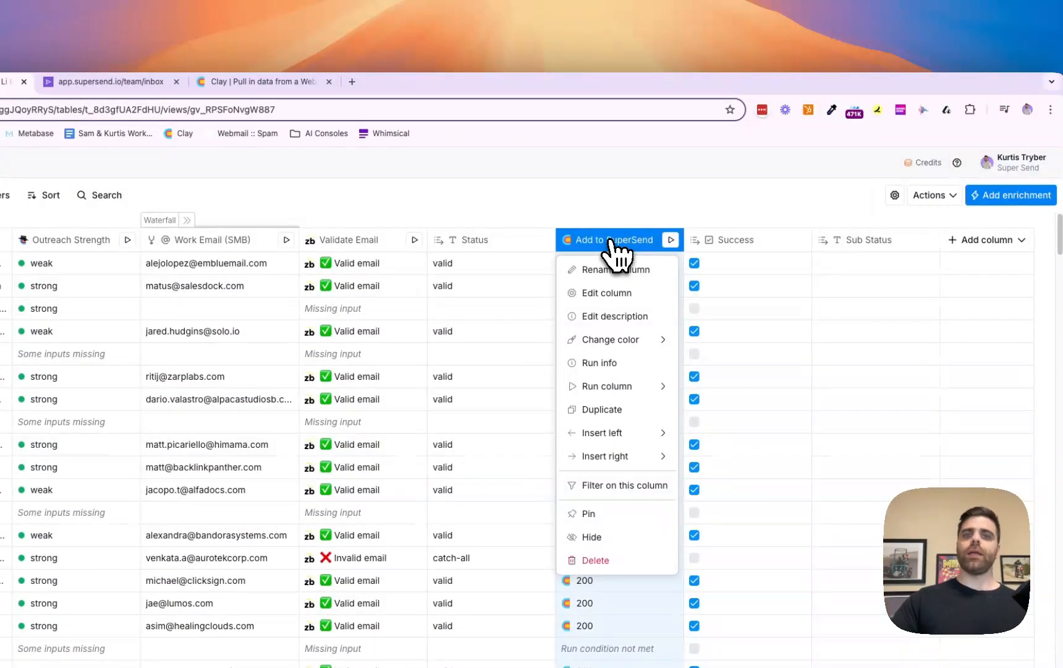